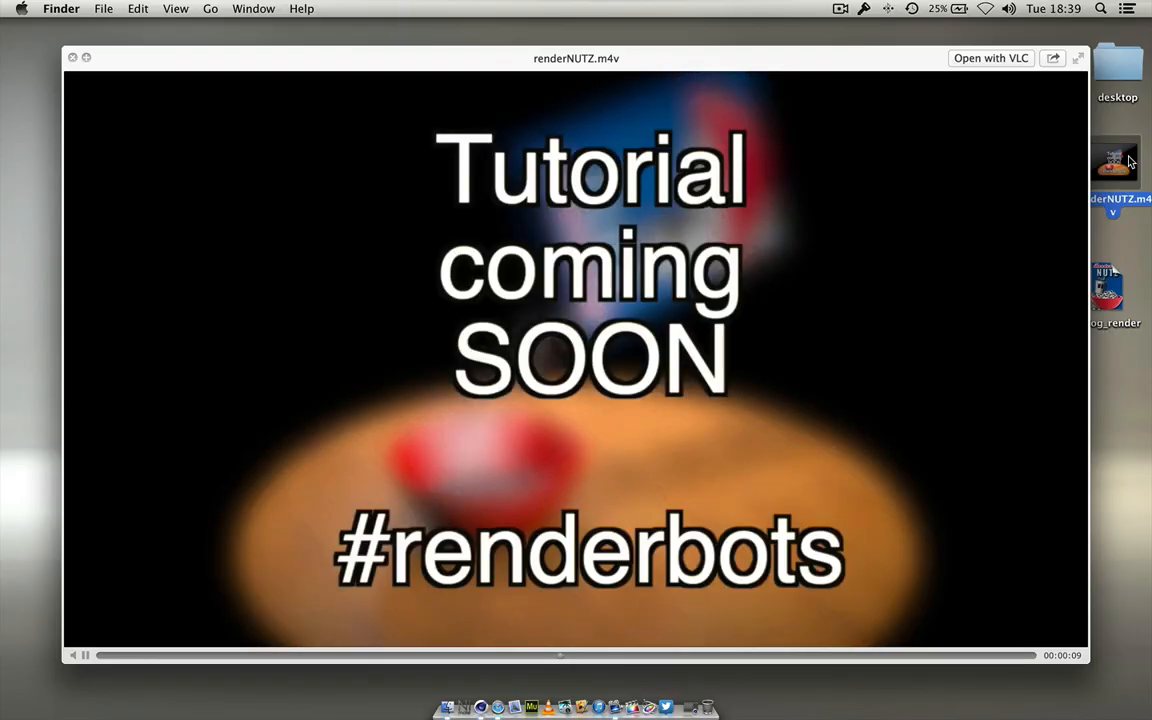
pyautogui.press('space')
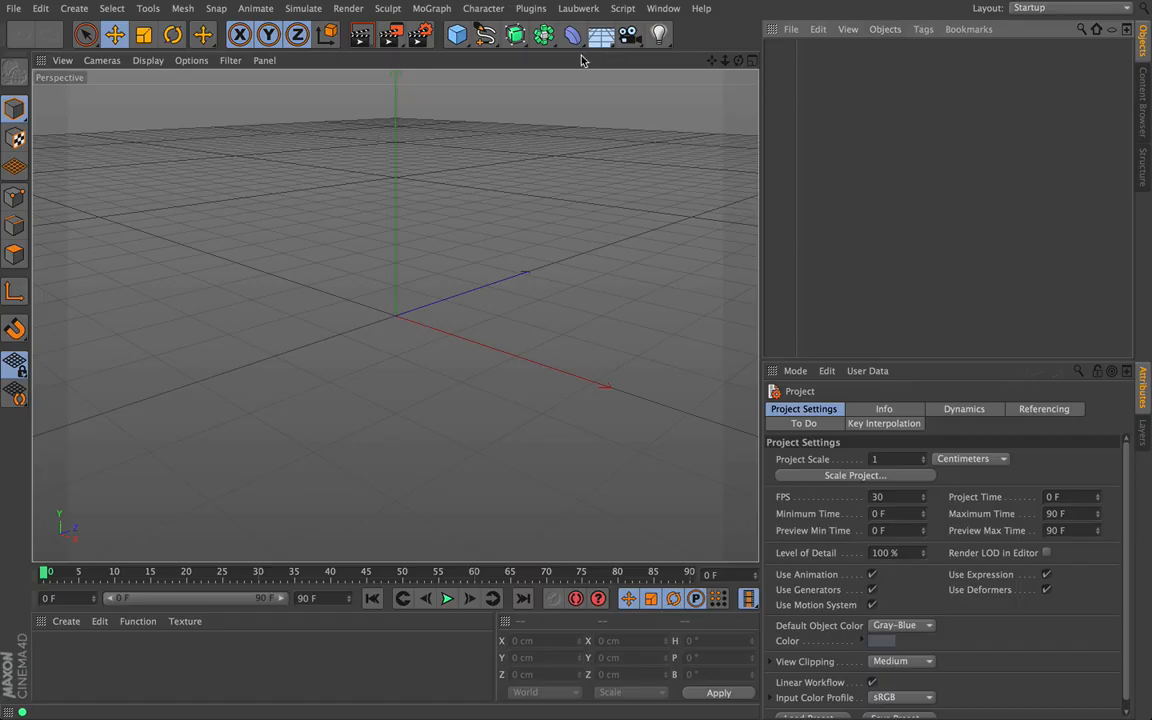
# Add a circle spline and a six-sided n-Side spline to the scene.
pyautogui.click(486, 33)
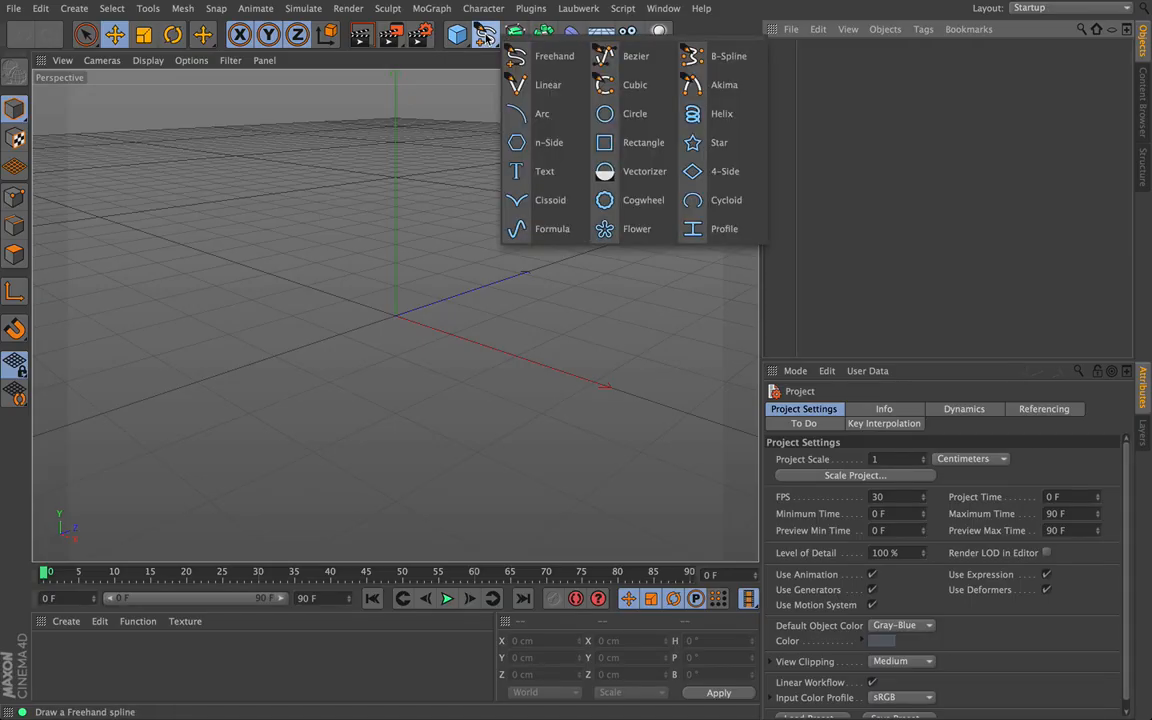
pyautogui.click(609, 118)
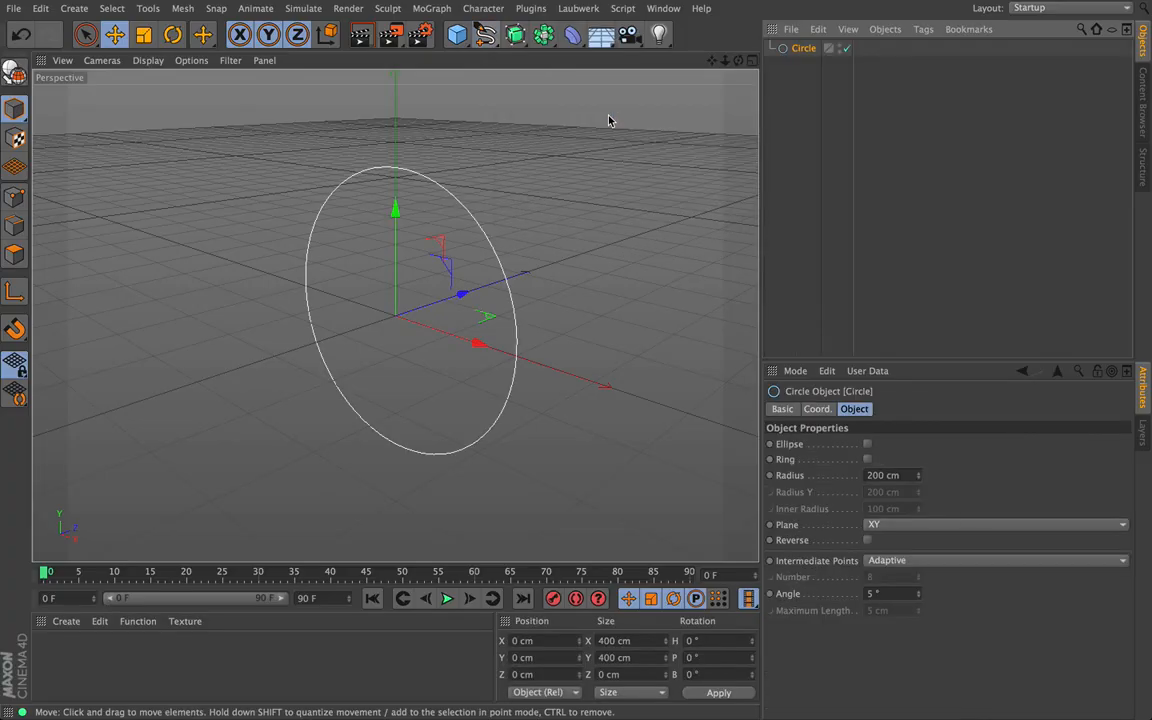
pyautogui.click(486, 33)
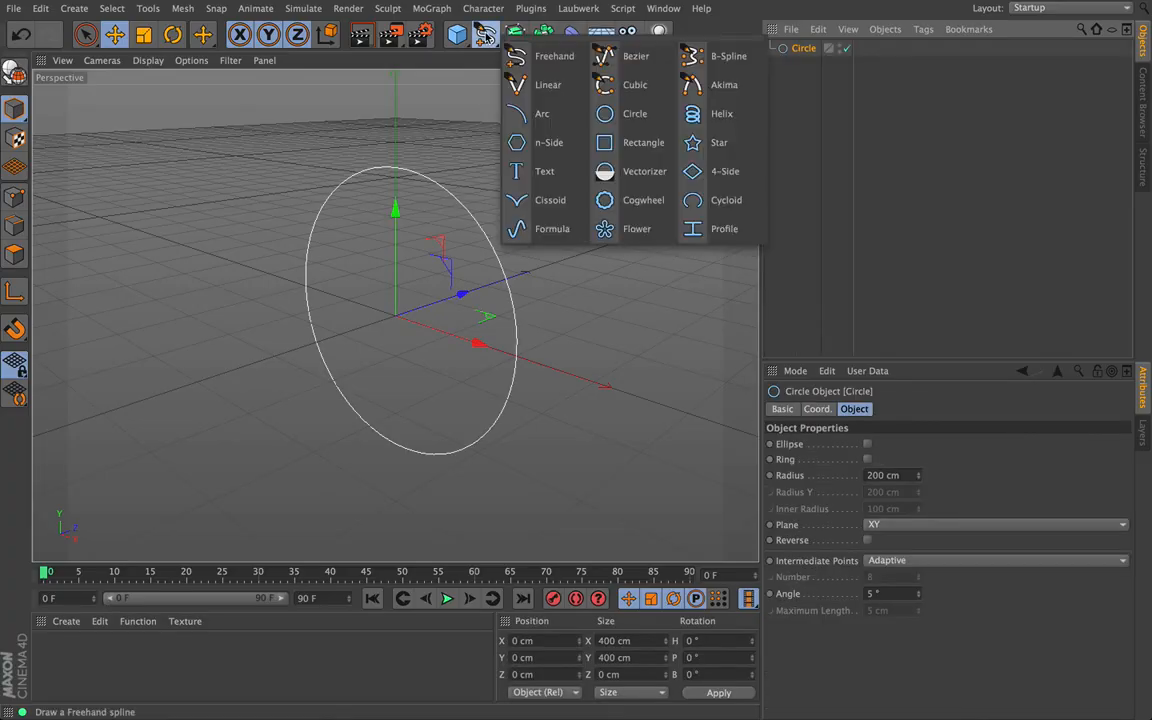
pyautogui.click(550, 143)
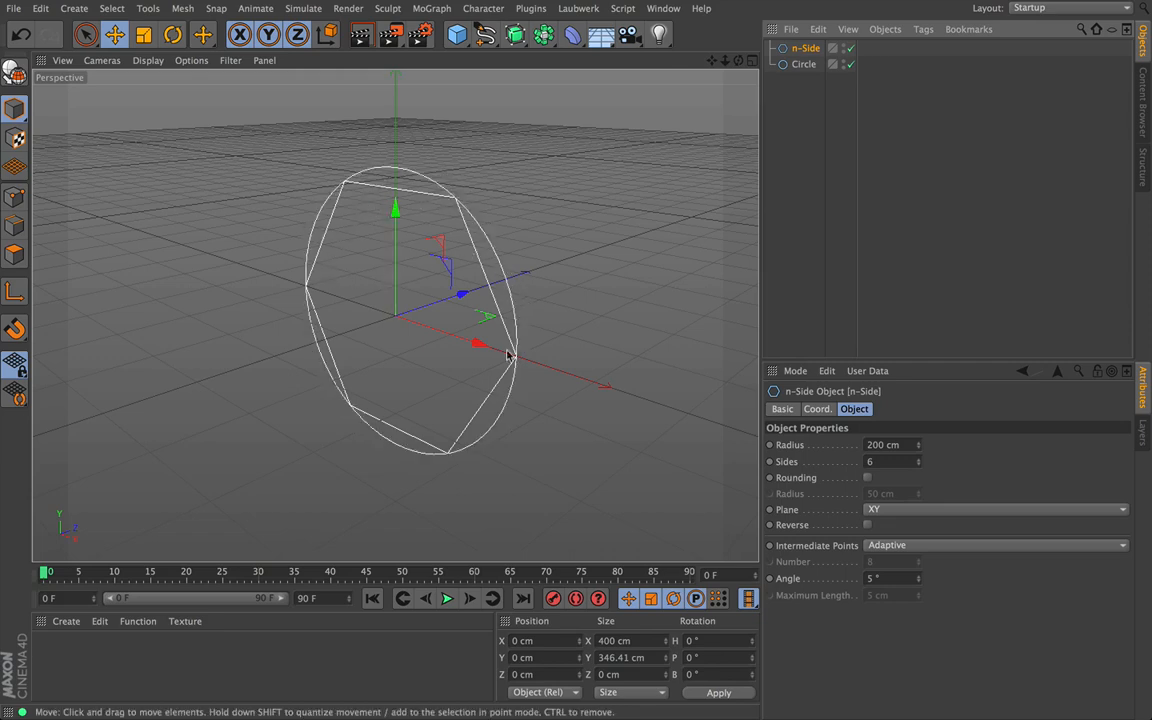
# Scale the circle spline down uniformly to a radius of about 130 cm so it fits inside the hexagon.
pyautogui.click(801, 66)
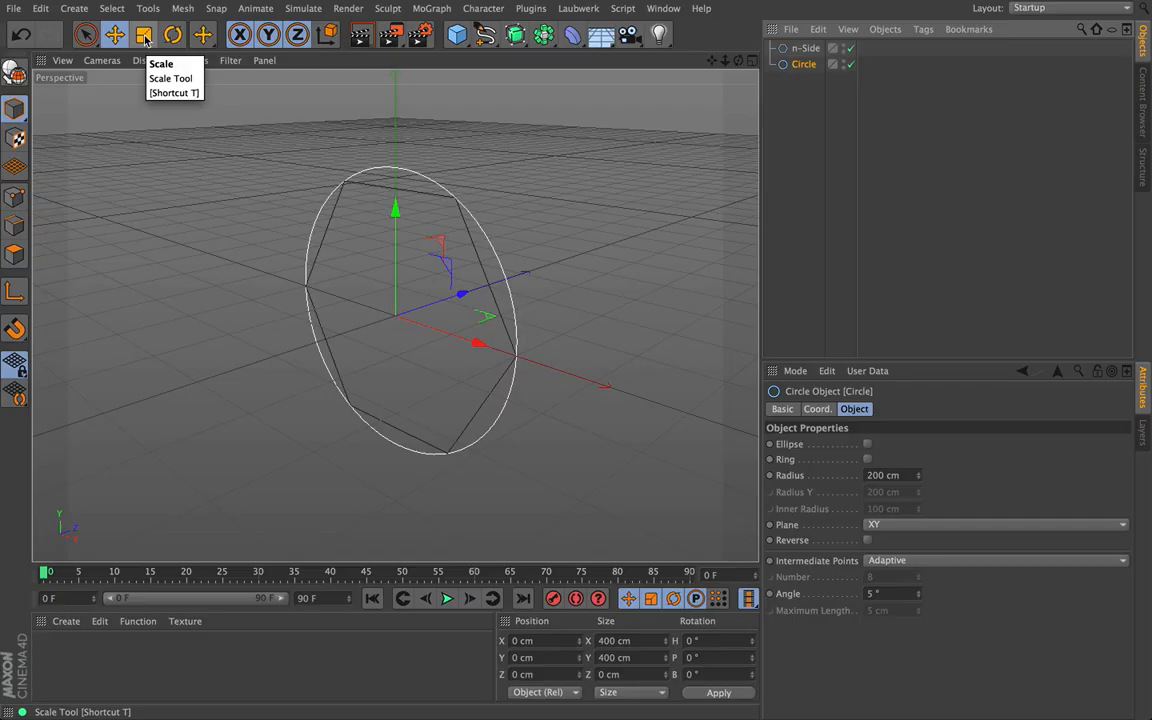
pyautogui.click(144, 36)
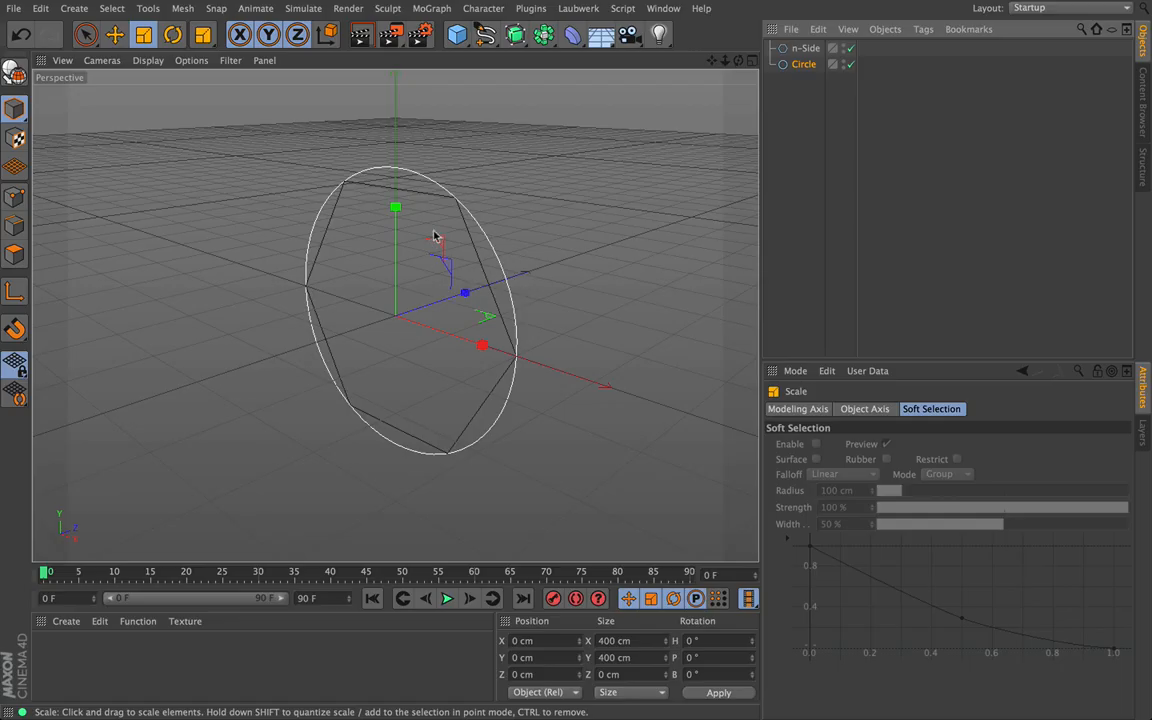
pyautogui.moveTo(396, 207); pyautogui.dragTo(388, 249)
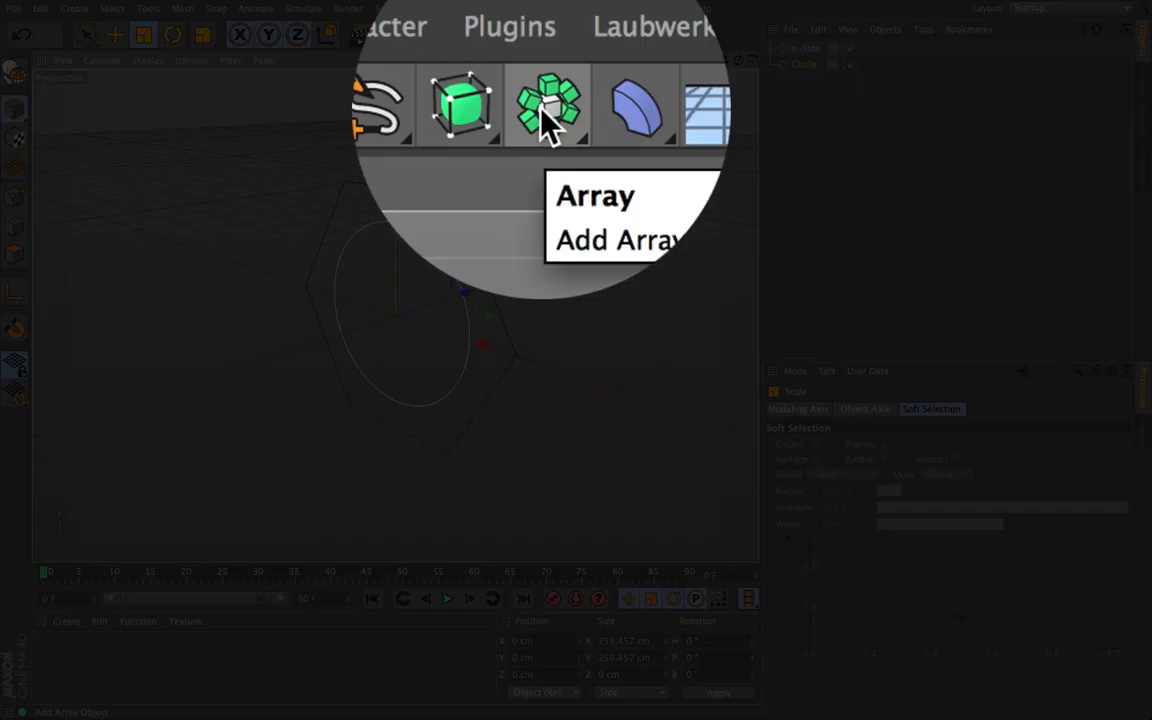
# Add a Spline Mask object and make the n-Side and Circle splines its children, with Circle listed first.
pyautogui.click(548, 112)
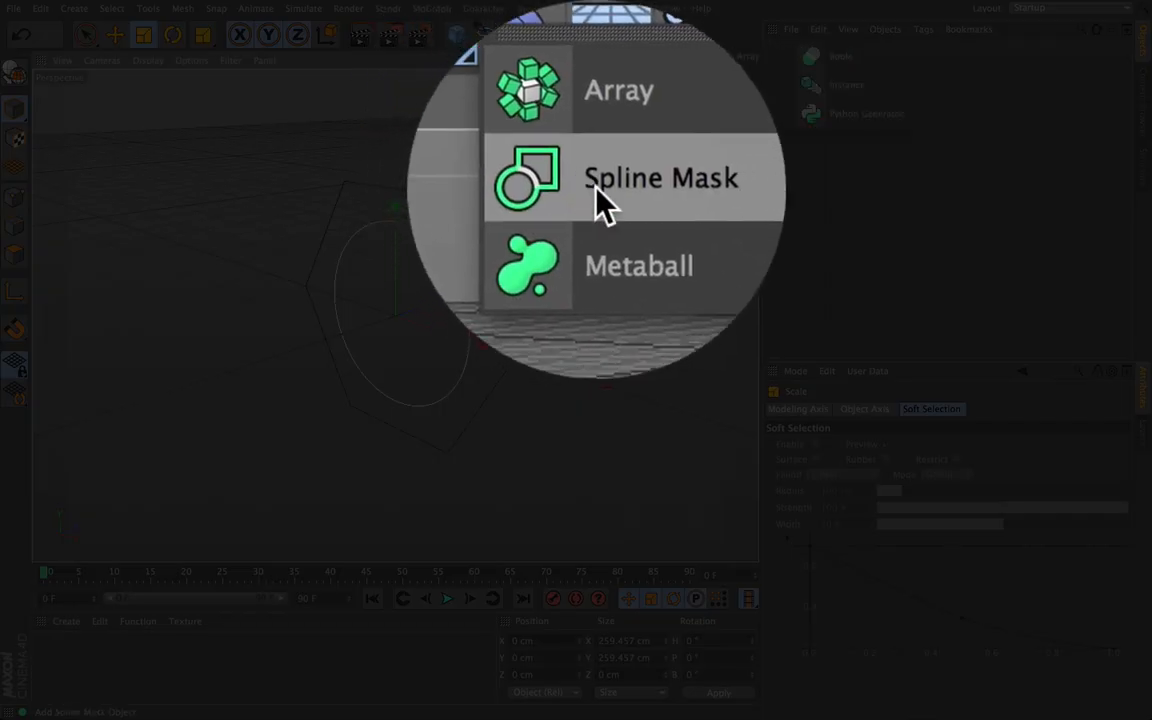
pyautogui.click(596, 93)
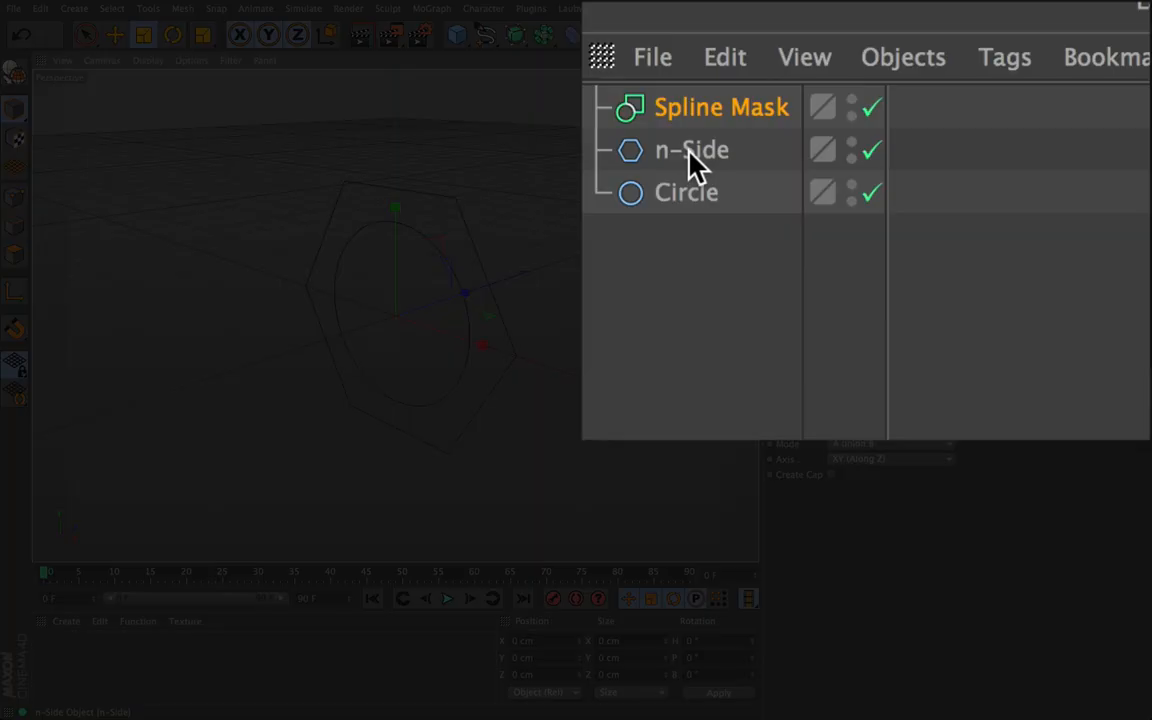
pyautogui.moveTo(803, 66); pyautogui.dragTo(802, 50)
pyautogui.moveTo(683, 118)
pyautogui.mouseDown()
pyautogui.moveTo(680, 90)
pyautogui.moveTo(688, 103)
pyautogui.mouseUp()
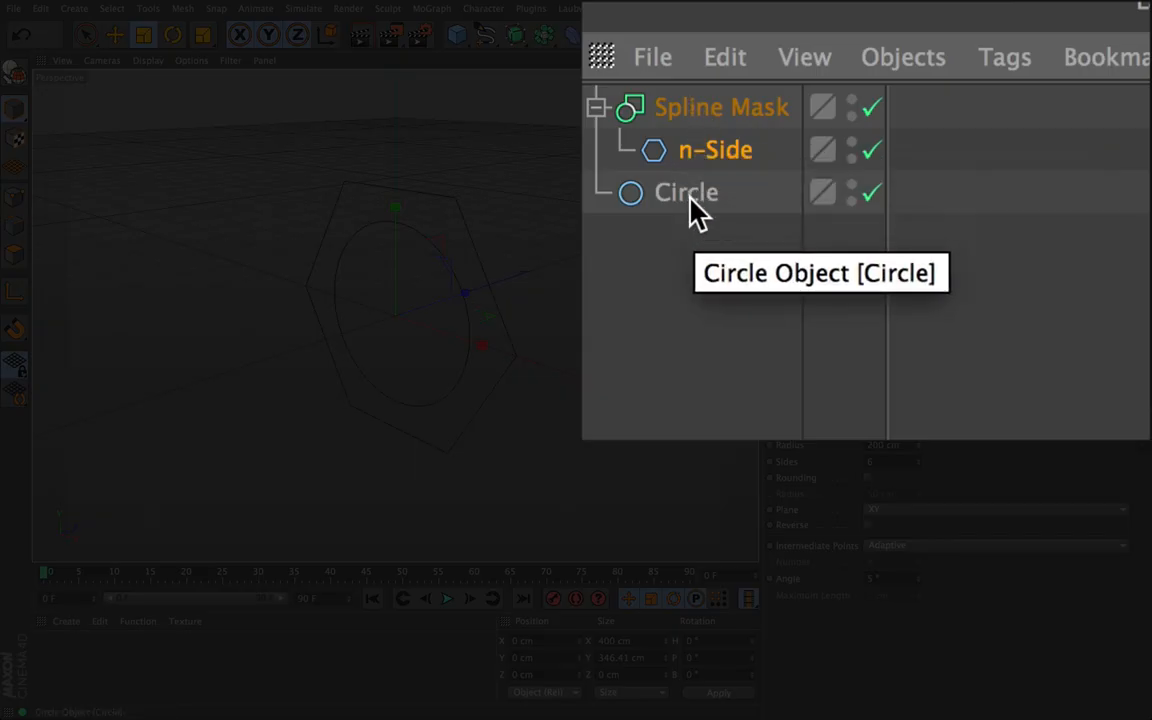
pyautogui.moveTo(689, 193); pyautogui.dragTo(684, 108)
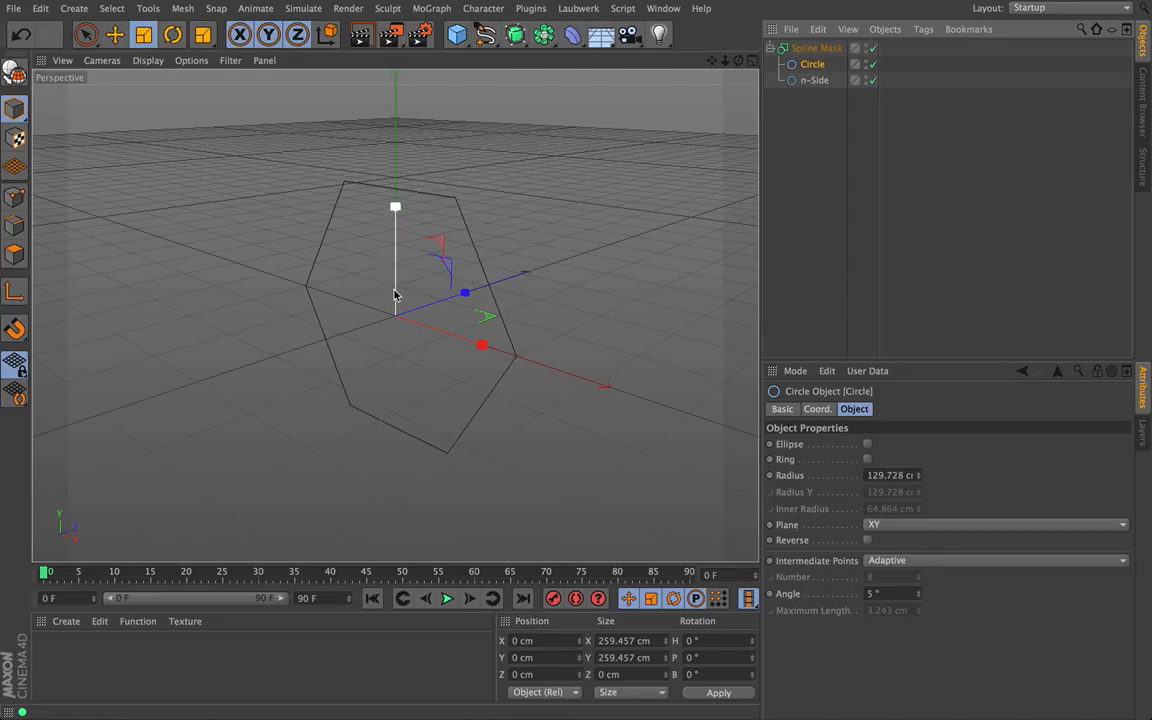
# Set the Spline Mask's axis to ZY (Along X).
pyautogui.click(812, 49)
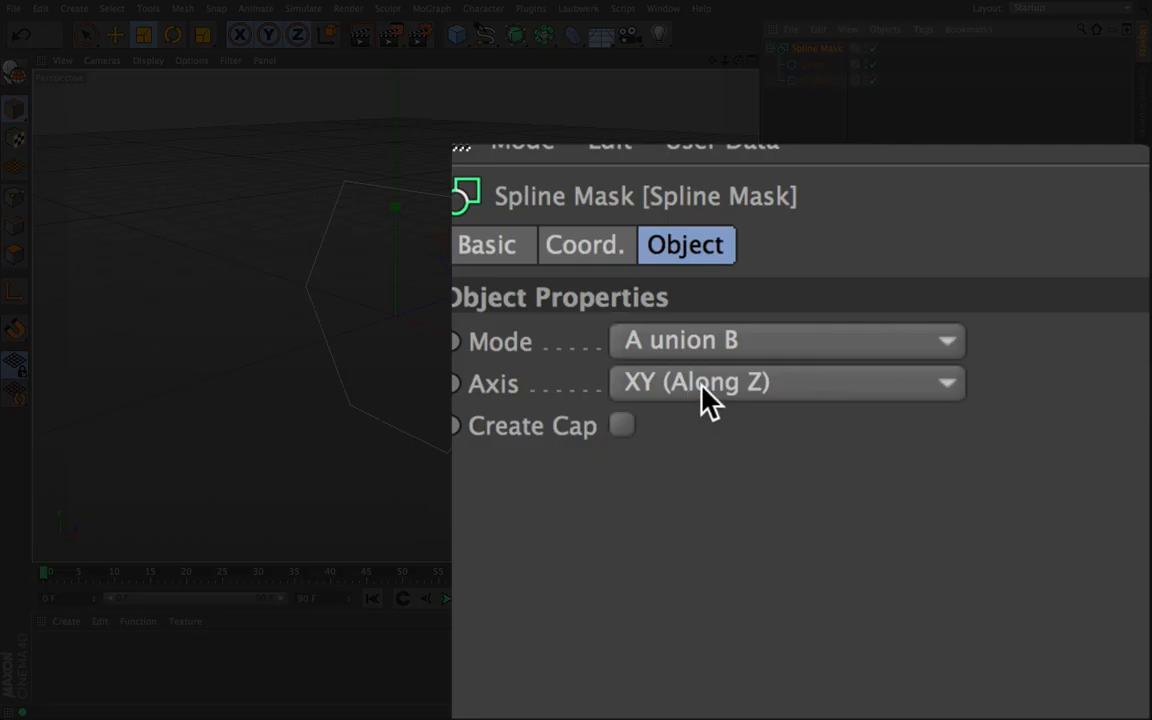
pyautogui.click(703, 397)
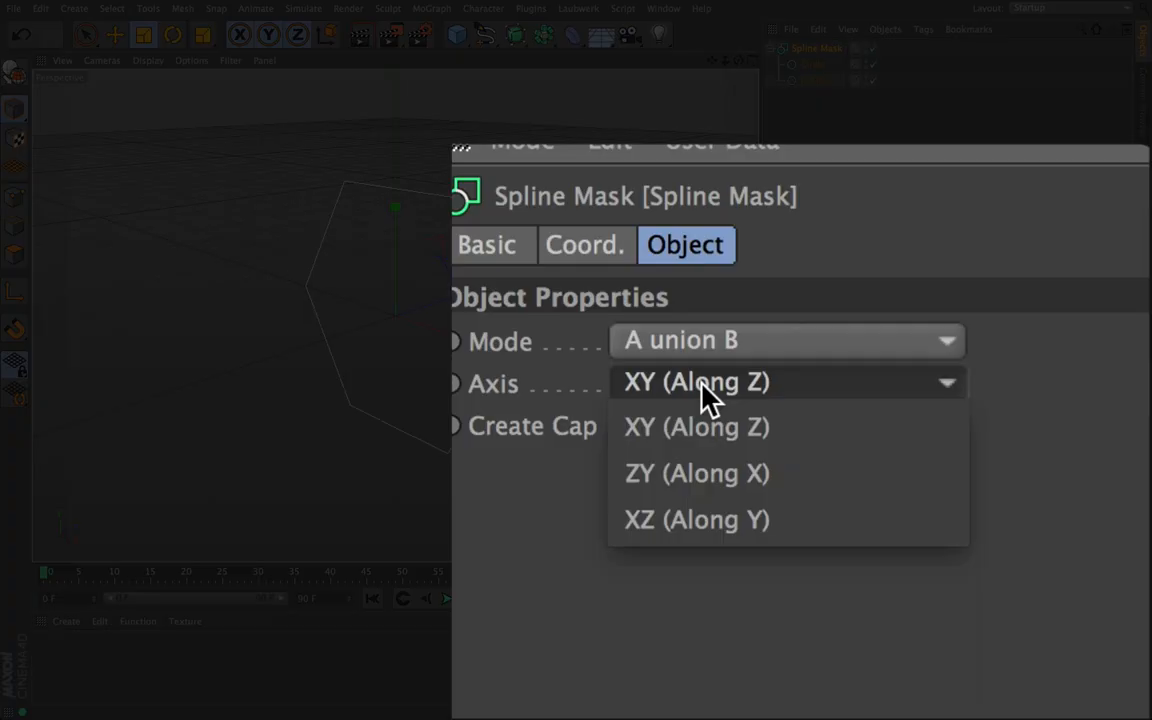
pyautogui.click(738, 490)
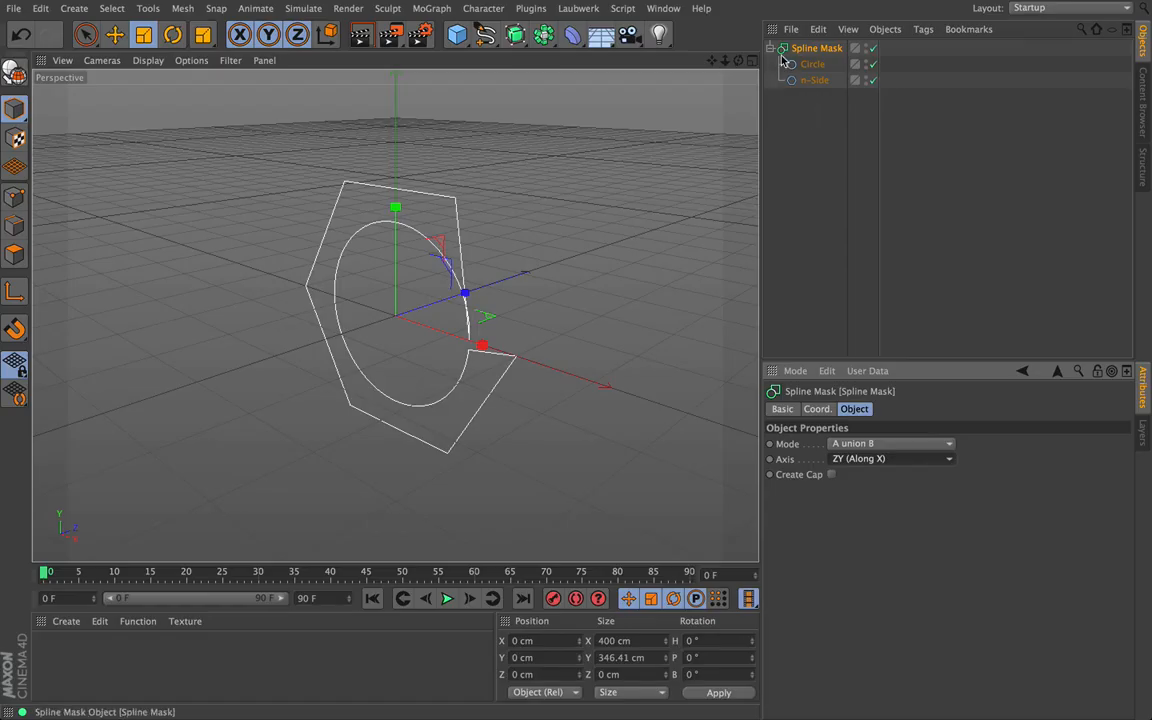
# Move the circle spline along its Z axis to about -3.5 cm.
pyautogui.moveTo(738, 60)
pyautogui.mouseDown()
pyautogui.moveTo(800, 44)
pyautogui.moveTo(748, 50)
pyautogui.mouseUp()
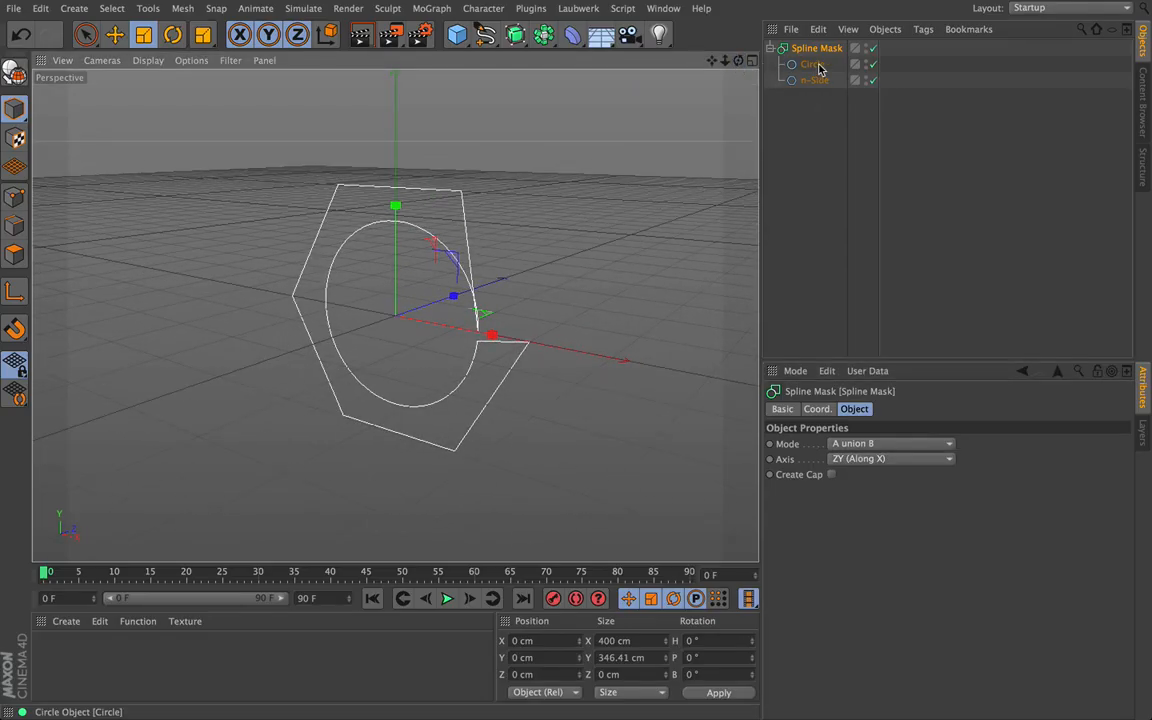
pyautogui.click(812, 64)
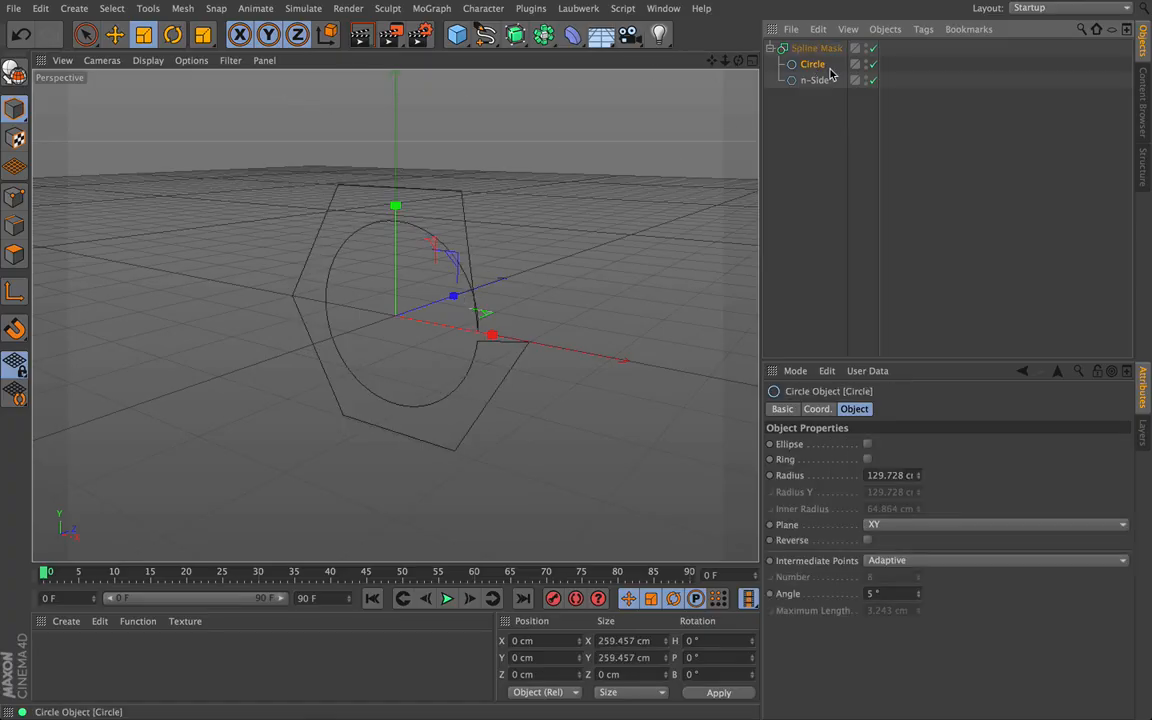
pyautogui.click(115, 35)
pyautogui.moveTo(451, 297)
pyautogui.mouseDown()
pyautogui.moveTo(472, 291)
pyautogui.moveTo(446, 296)
pyautogui.mouseUp()
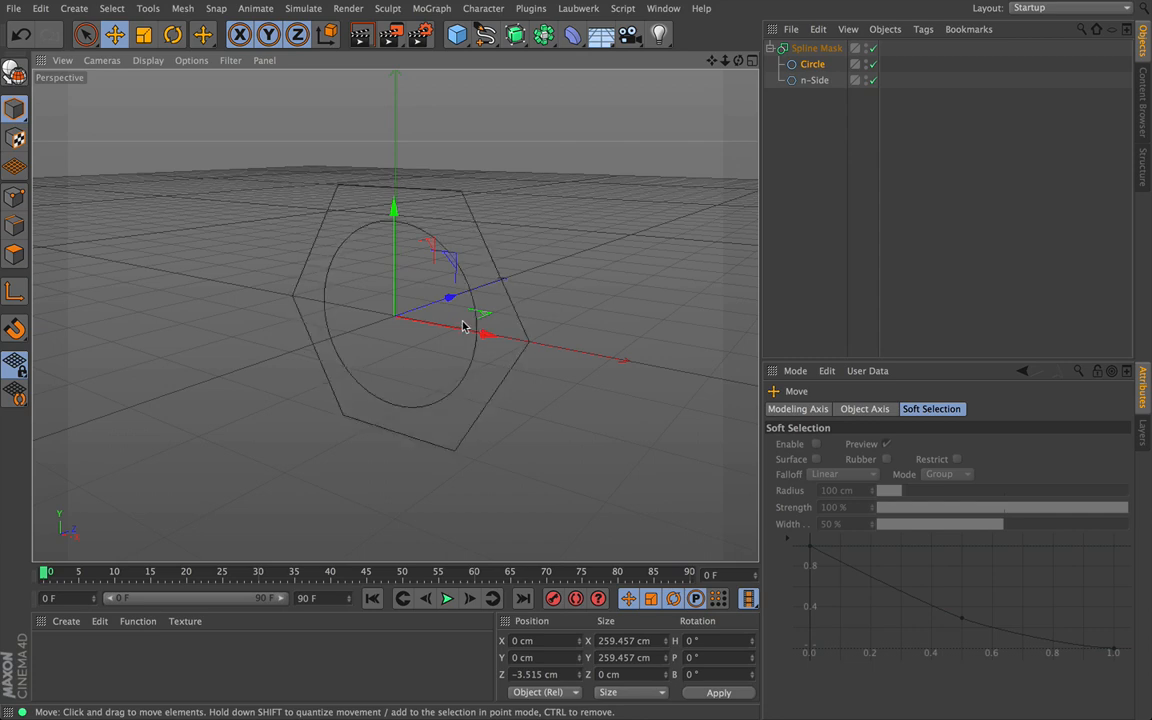
# Add an Extrude object and make the Spline Mask its child.
pyautogui.click(516, 36)
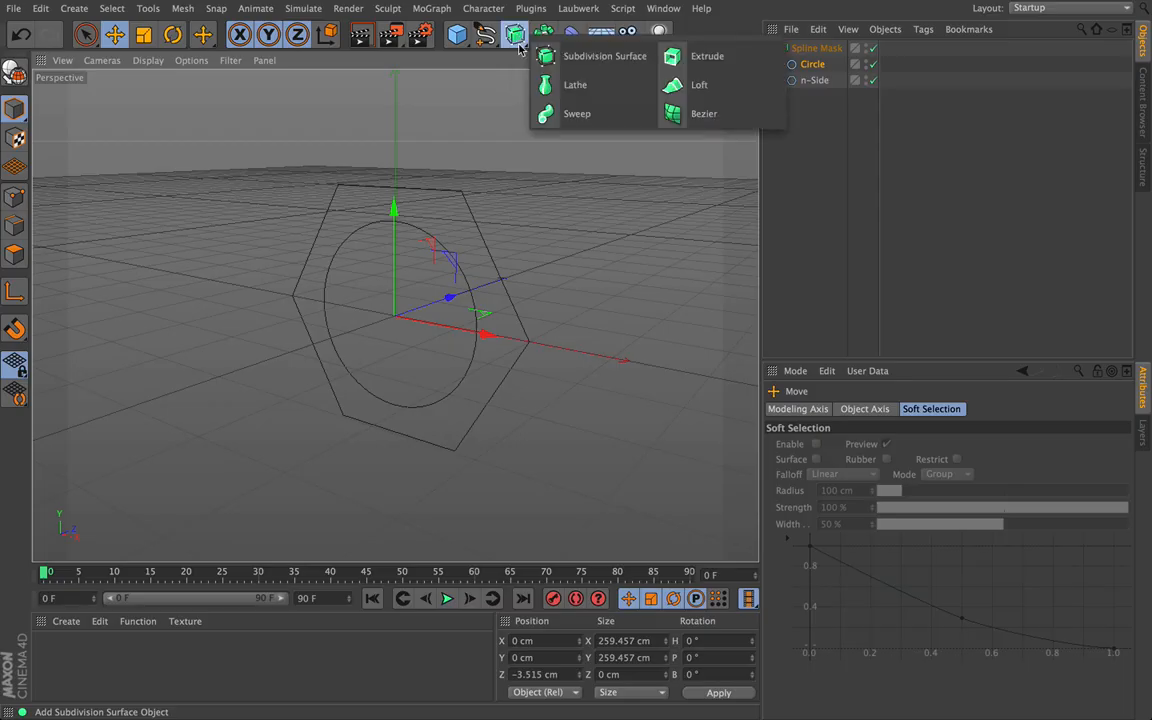
pyautogui.click(690, 60)
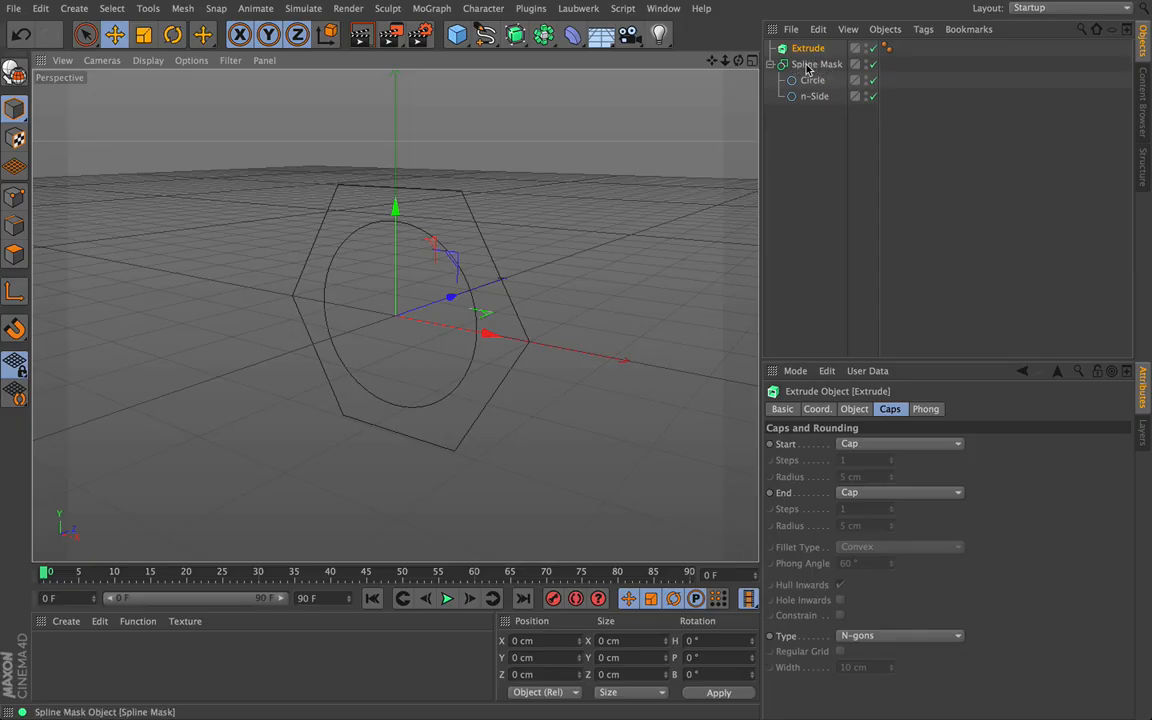
pyautogui.moveTo(808, 68)
pyautogui.mouseDown()
pyautogui.moveTo(800, 48)
pyautogui.moveTo(800, 80)
pyautogui.moveTo(797, 48)
pyautogui.mouseUp()
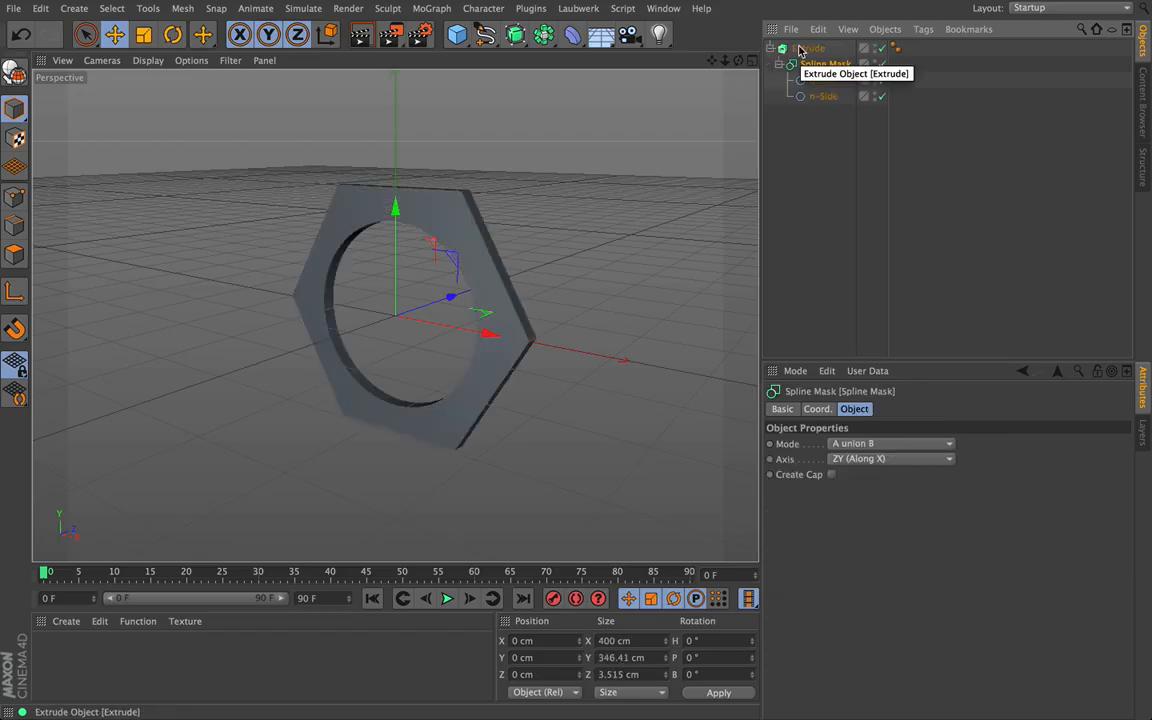
# Set the Extrude object's Z movement to 148 cm to thicken the nut.
pyautogui.moveTo(395, 316)
pyautogui.keyDown('alt'); pyautogui.mouseDown()
pyautogui.moveTo(560, 320)
pyautogui.moveTo(620, 300)
pyautogui.moveTo(440, 316)
pyautogui.moveTo(500, 316)
pyautogui.moveTo(395, 306)
pyautogui.mouseUp(); pyautogui.keyUp('alt')
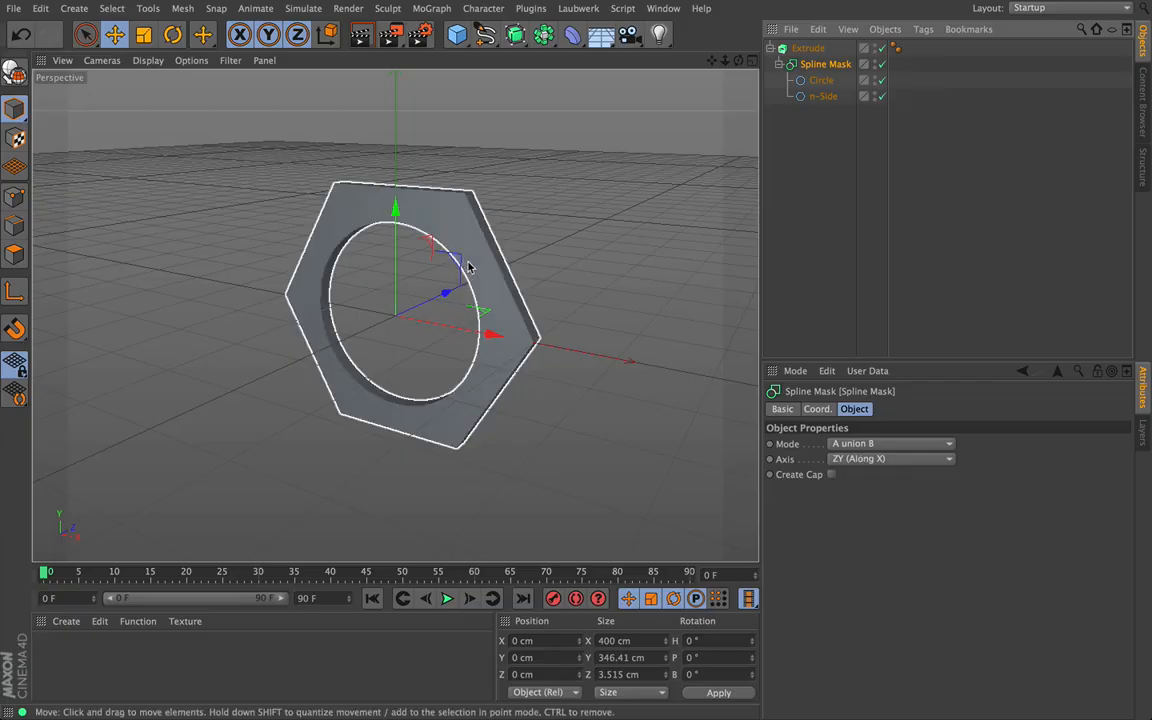
pyautogui.click(807, 49)
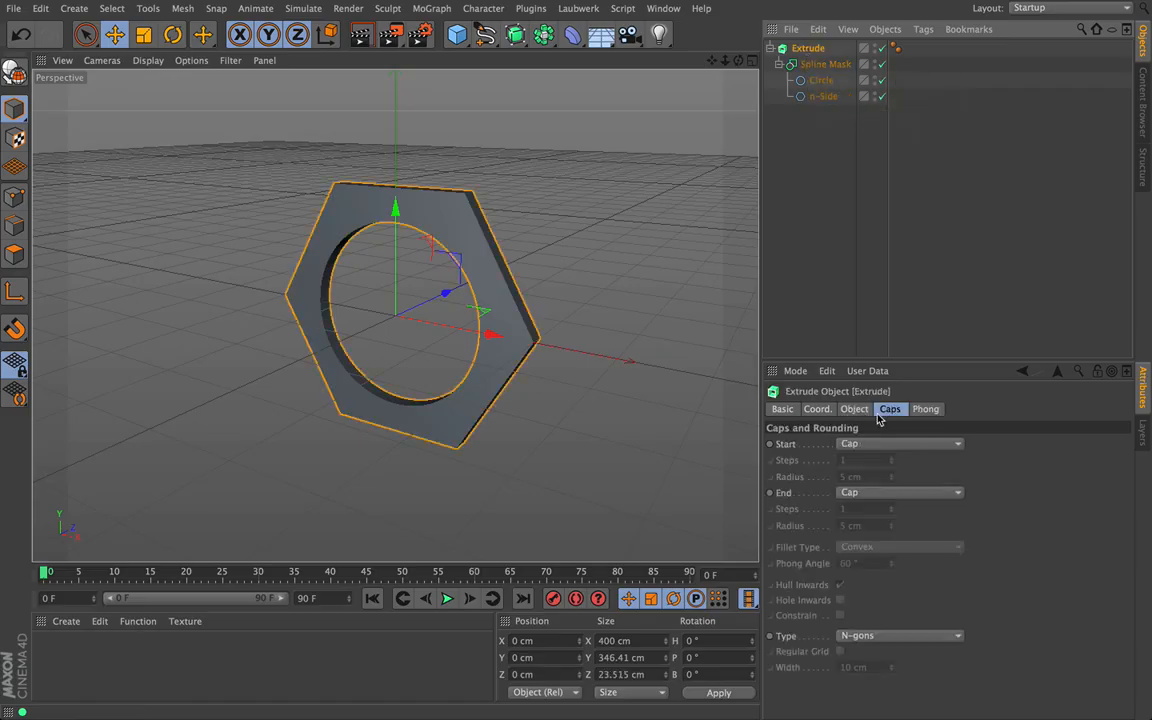
pyautogui.click(855, 410)
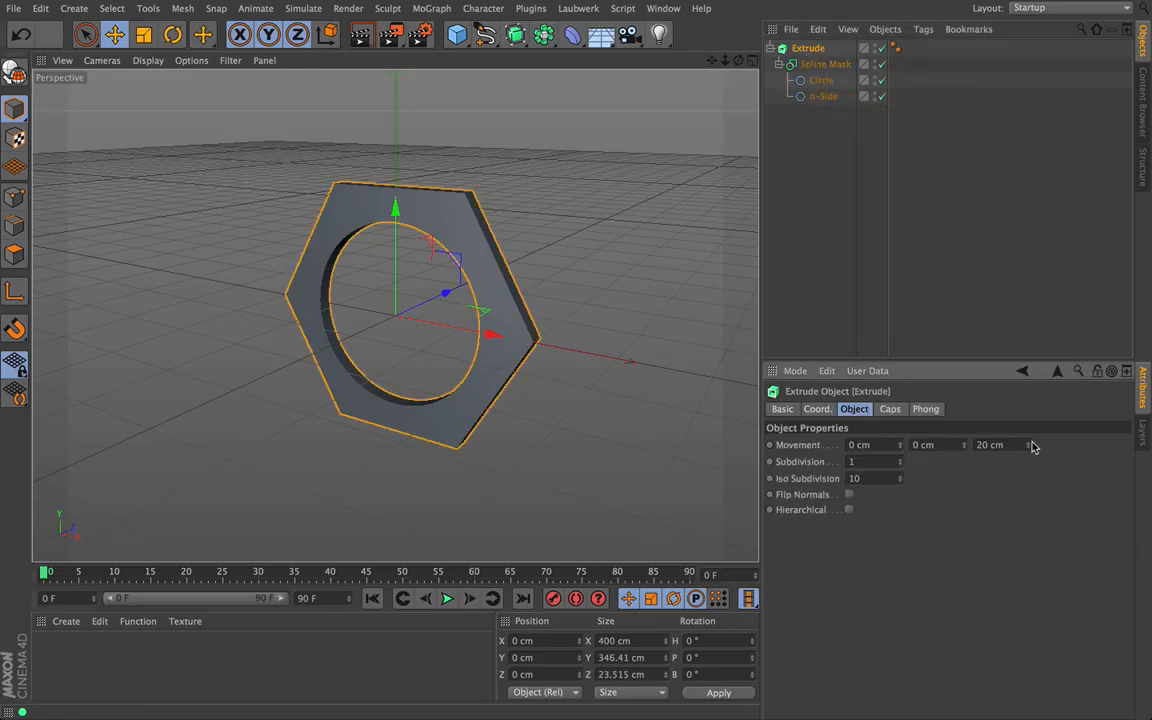
pyautogui.moveTo(1029, 446); pyautogui.dragTo(1029, 390)
pyautogui.moveTo(1028, 445); pyautogui.dragTo(1028, 393)
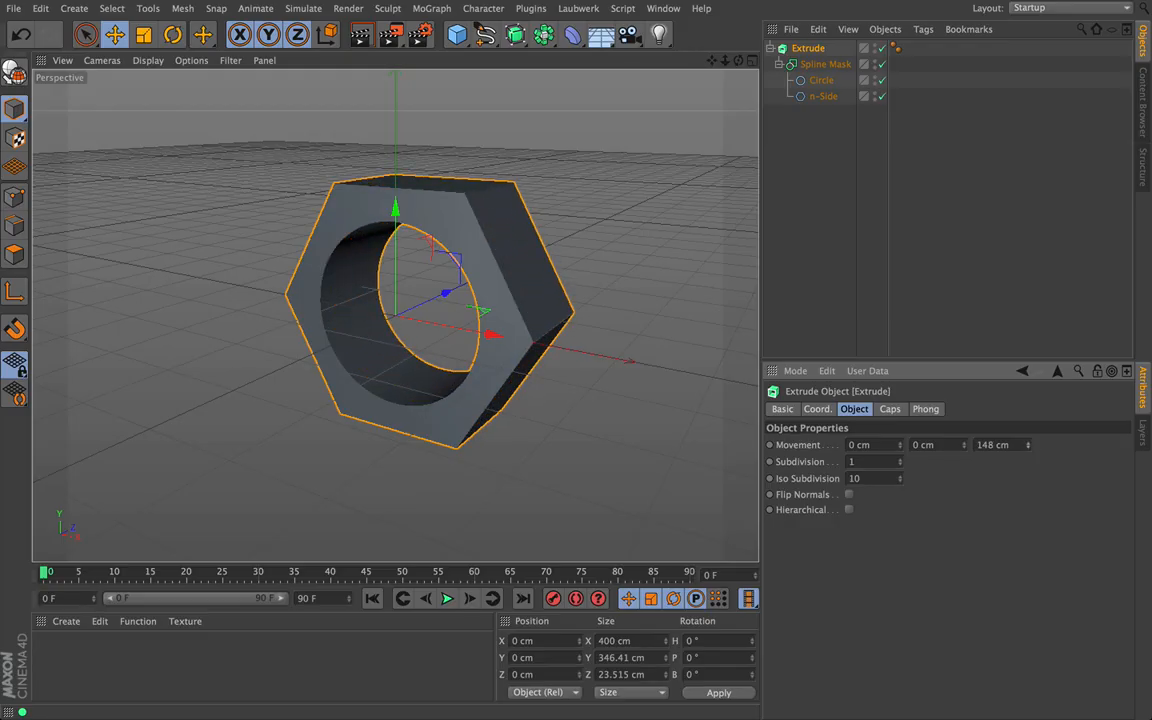
# Set both the start and end caps of the Extrude object to Fillet Cap.
pyautogui.click(889, 409)
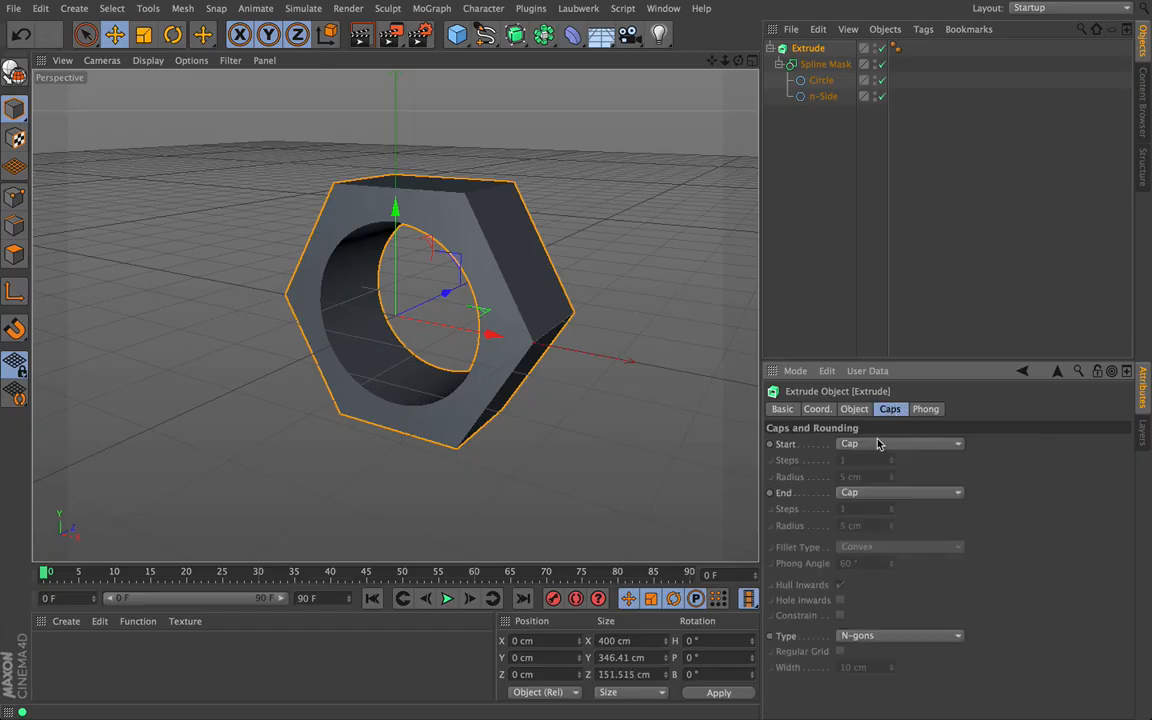
pyautogui.moveTo(725, 61); pyautogui.dragTo(738, 61)
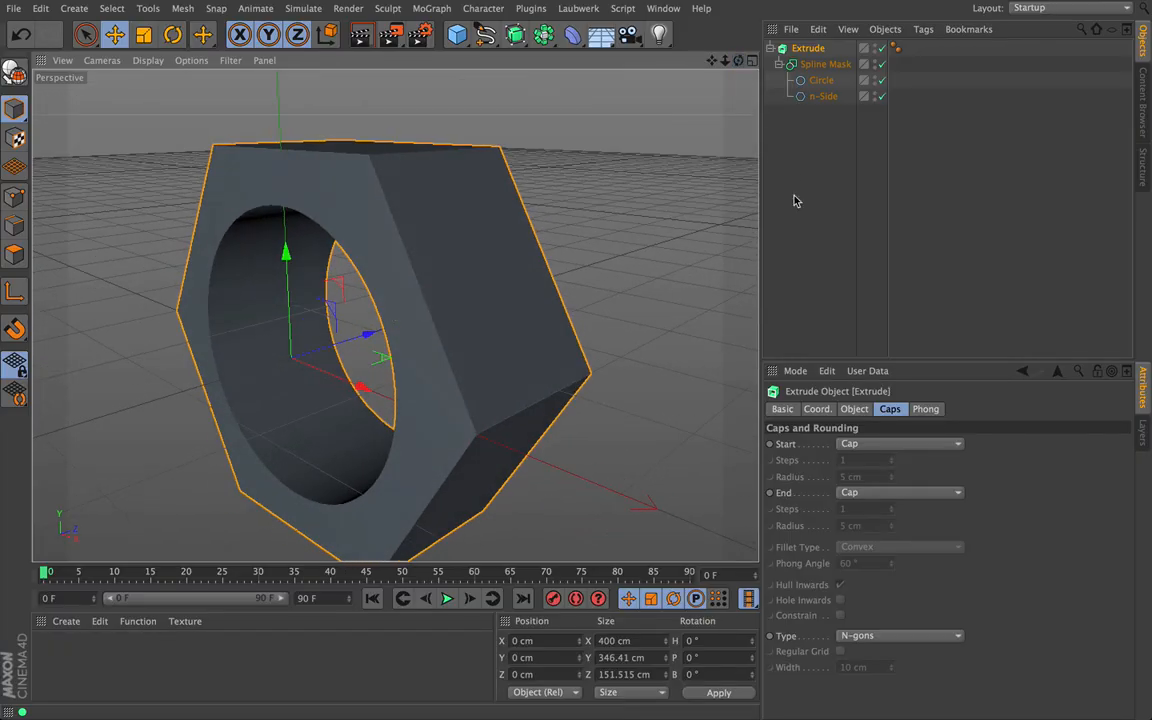
pyautogui.click(864, 446)
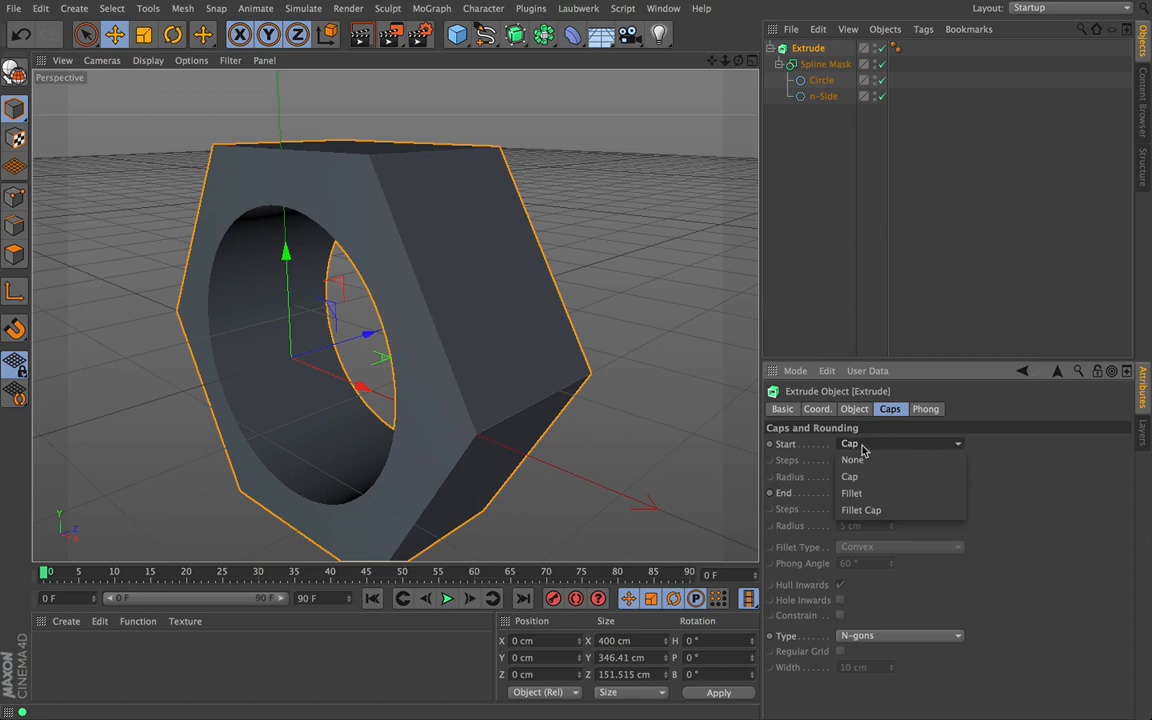
pyautogui.click(858, 511)
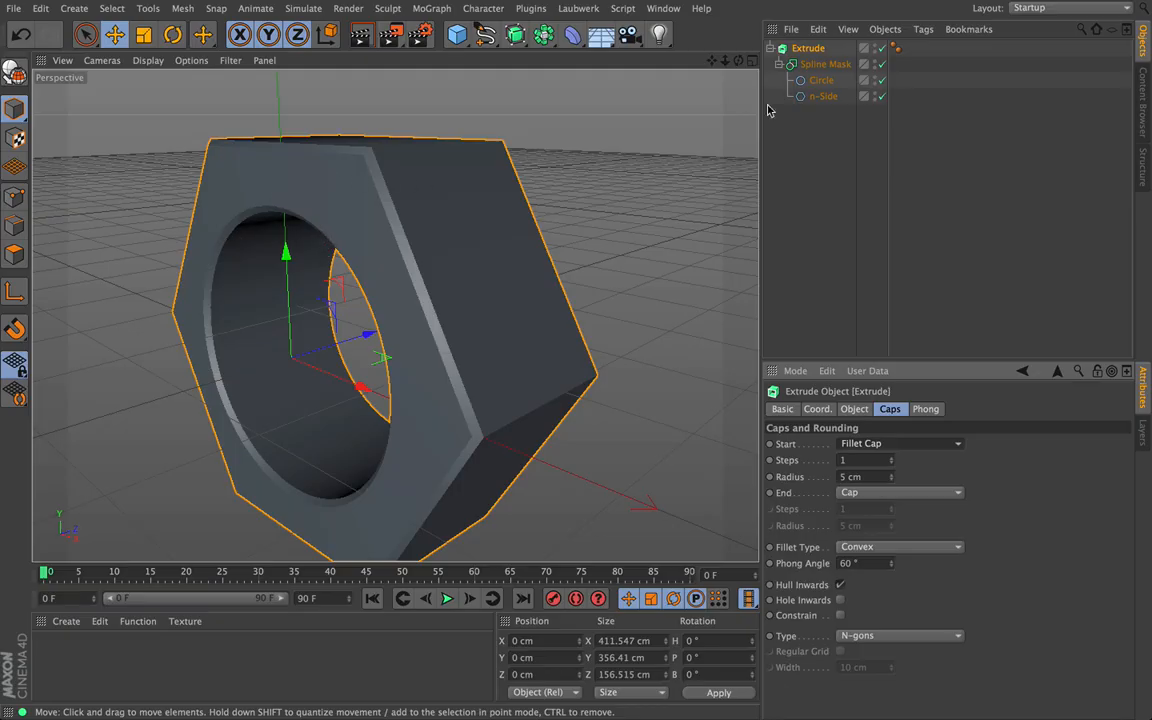
pyautogui.keyDown('alt'); pyautogui.moveTo(394, 315); pyautogui.dragTo(394, 315); pyautogui.keyUp('alt')
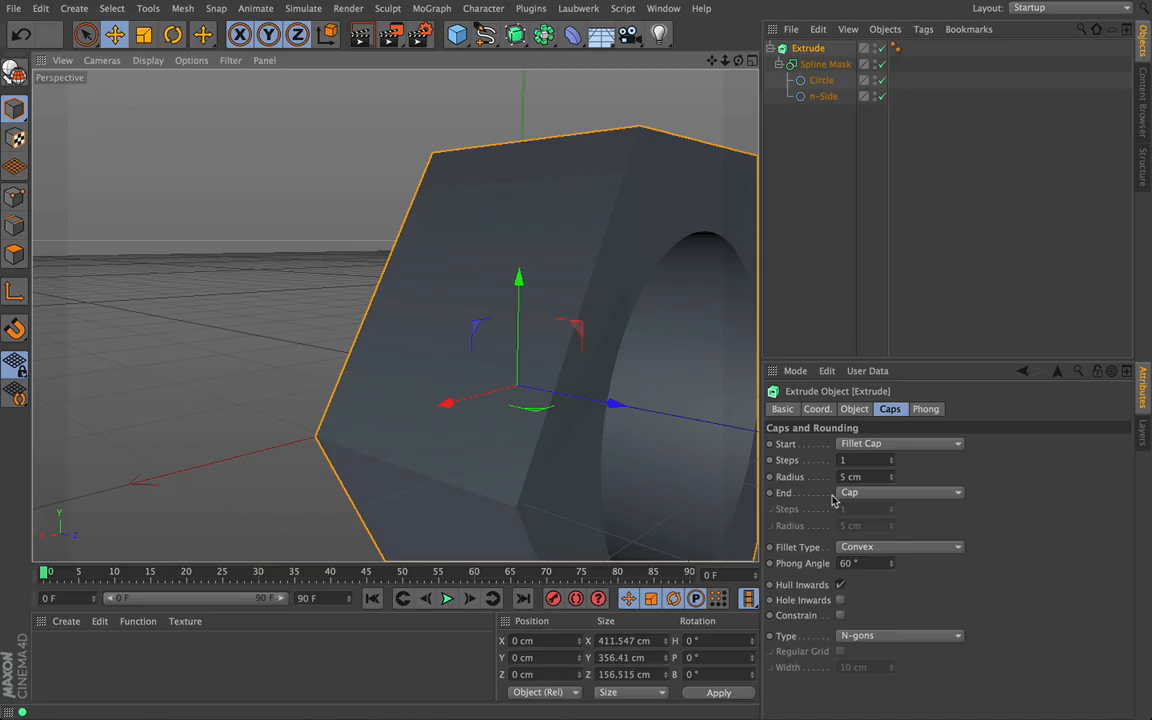
pyautogui.click(871, 494)
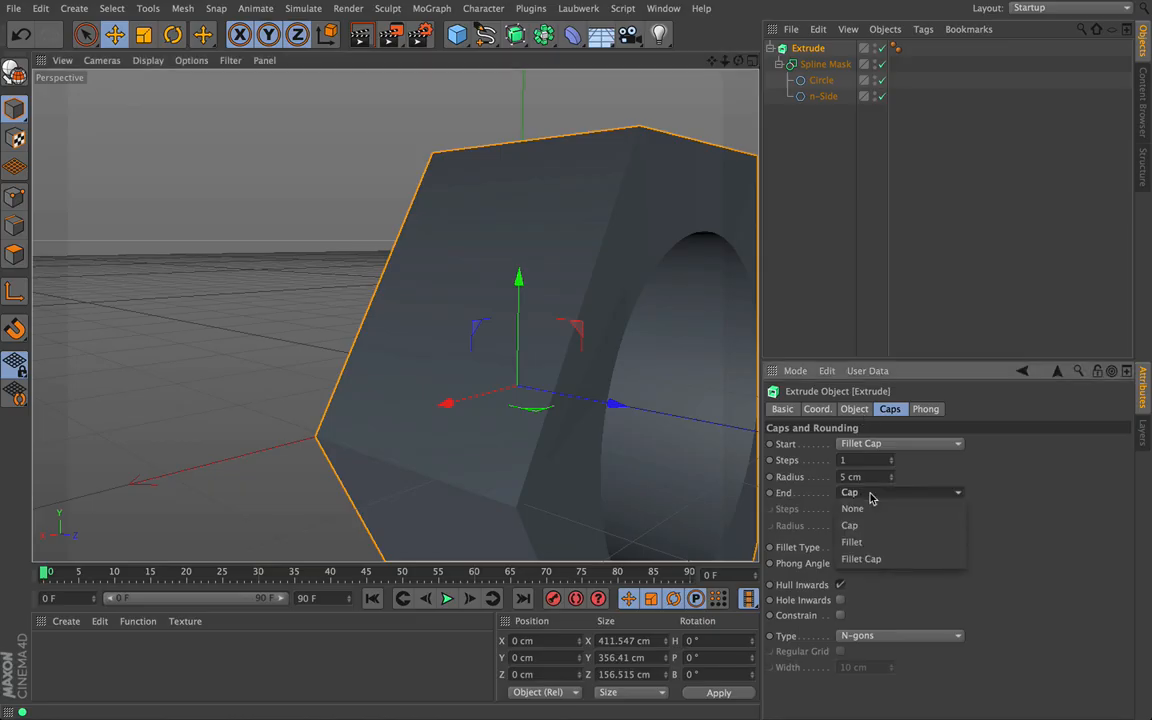
pyautogui.click(868, 559)
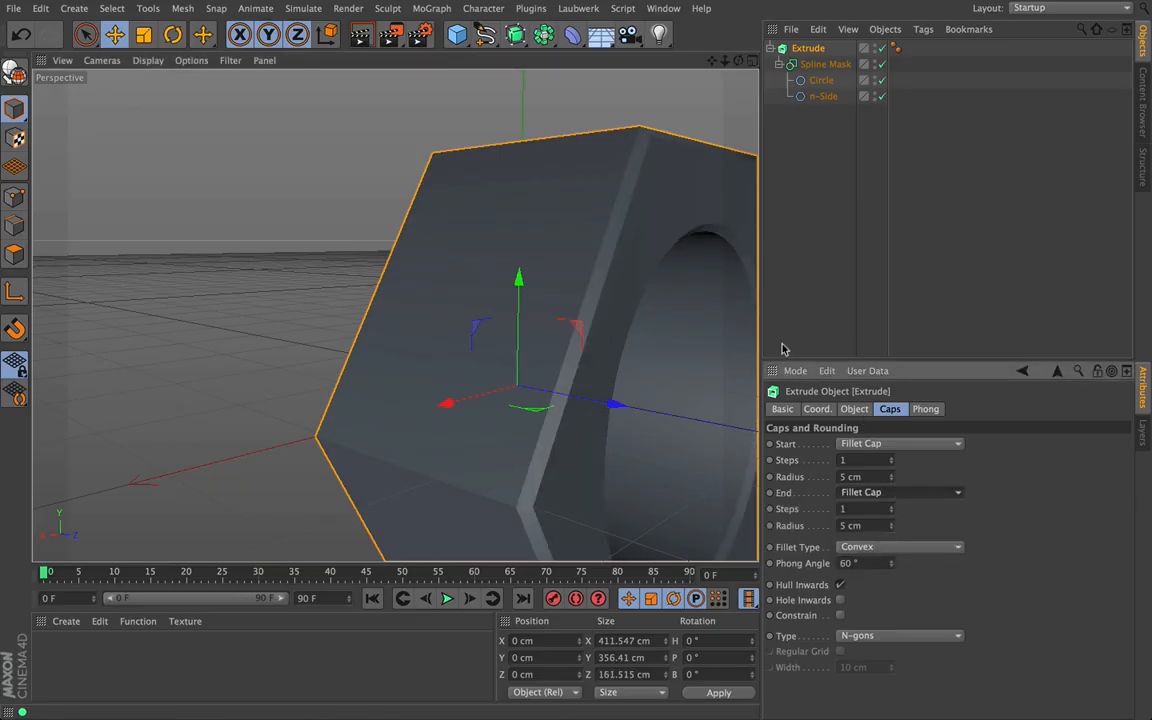
pyautogui.moveTo(738, 61); pyautogui.dragTo(665, 70)
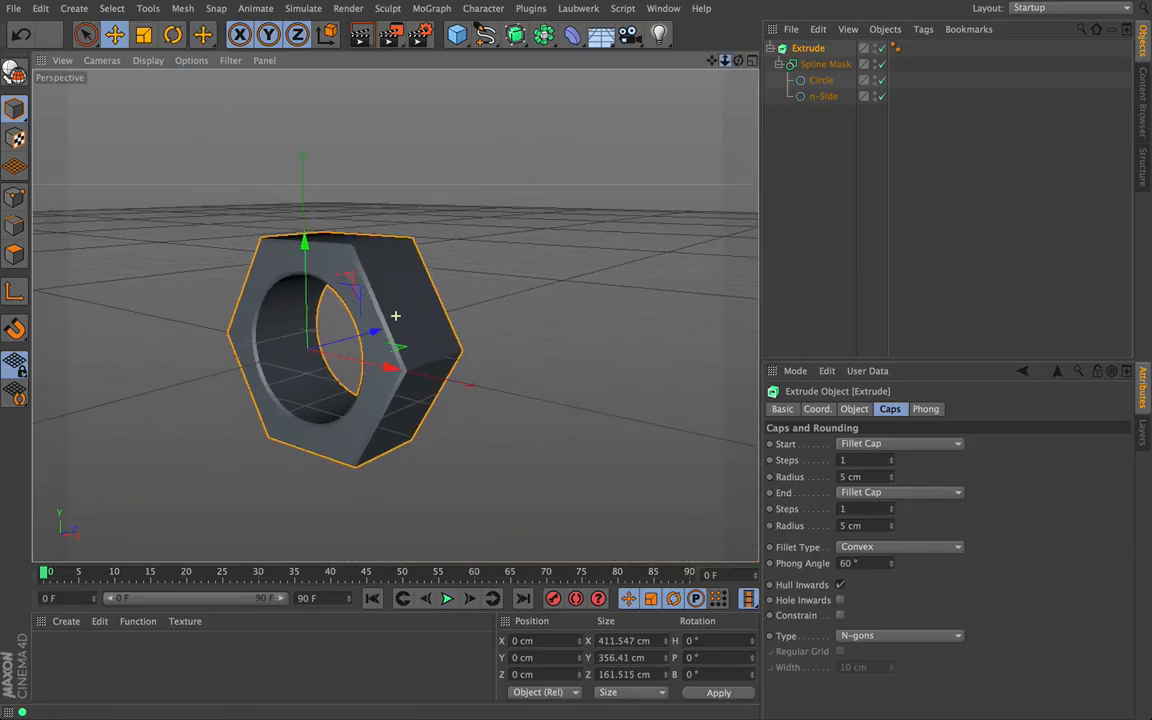
pyautogui.moveTo(742, 62); pyautogui.dragTo(714, 66)
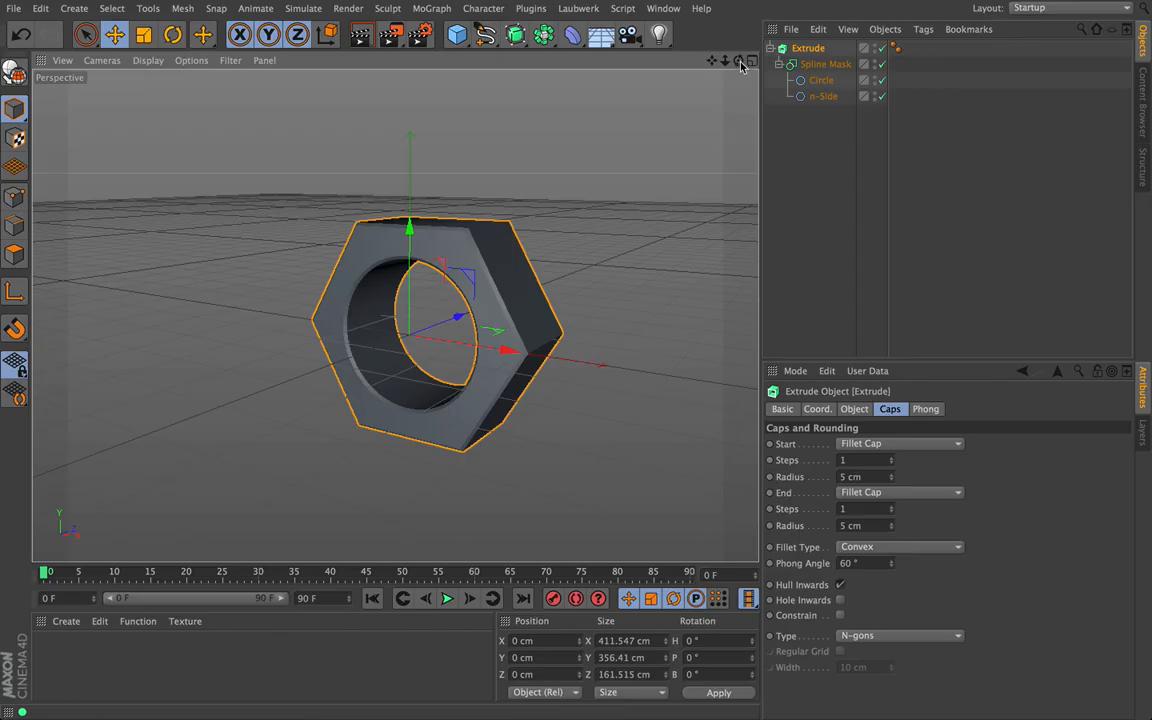
pyautogui.moveTo(740, 62)
pyautogui.mouseDown()
pyautogui.moveTo(705, 64)
pyautogui.moveTo(742, 66)
pyautogui.mouseUp()
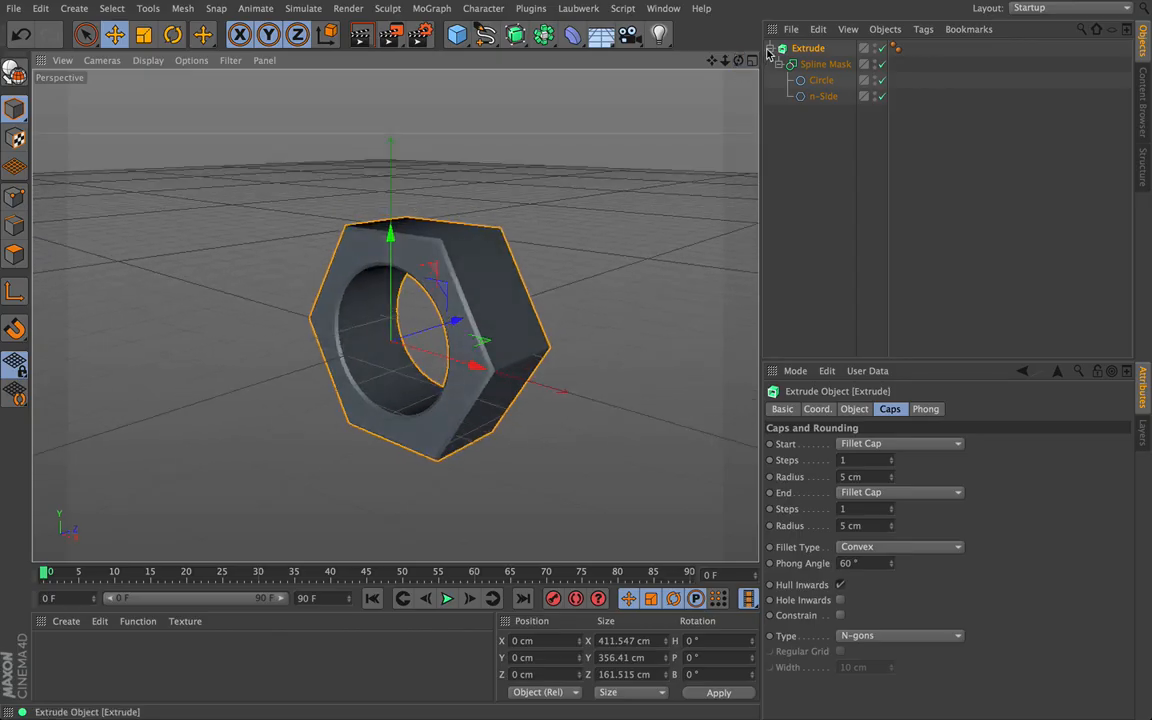
# Rename the Extrude object as NUT and hide it in the scene.
pyautogui.click(770, 49)
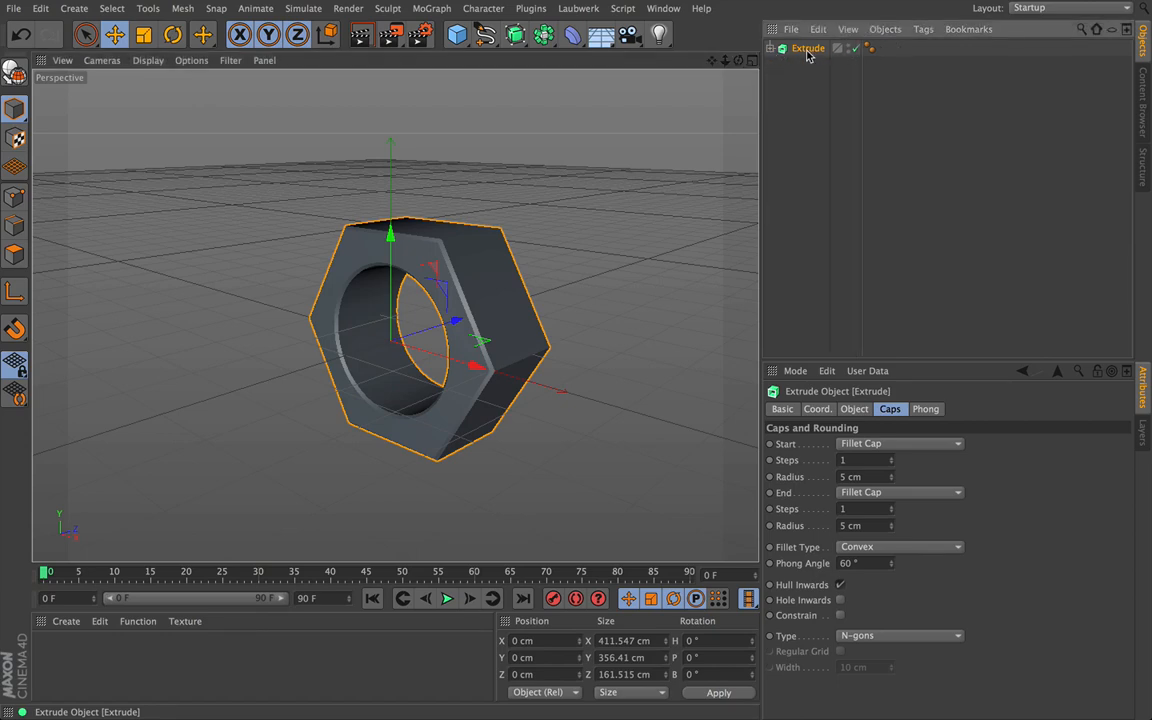
pyautogui.doubleClick(808, 49)
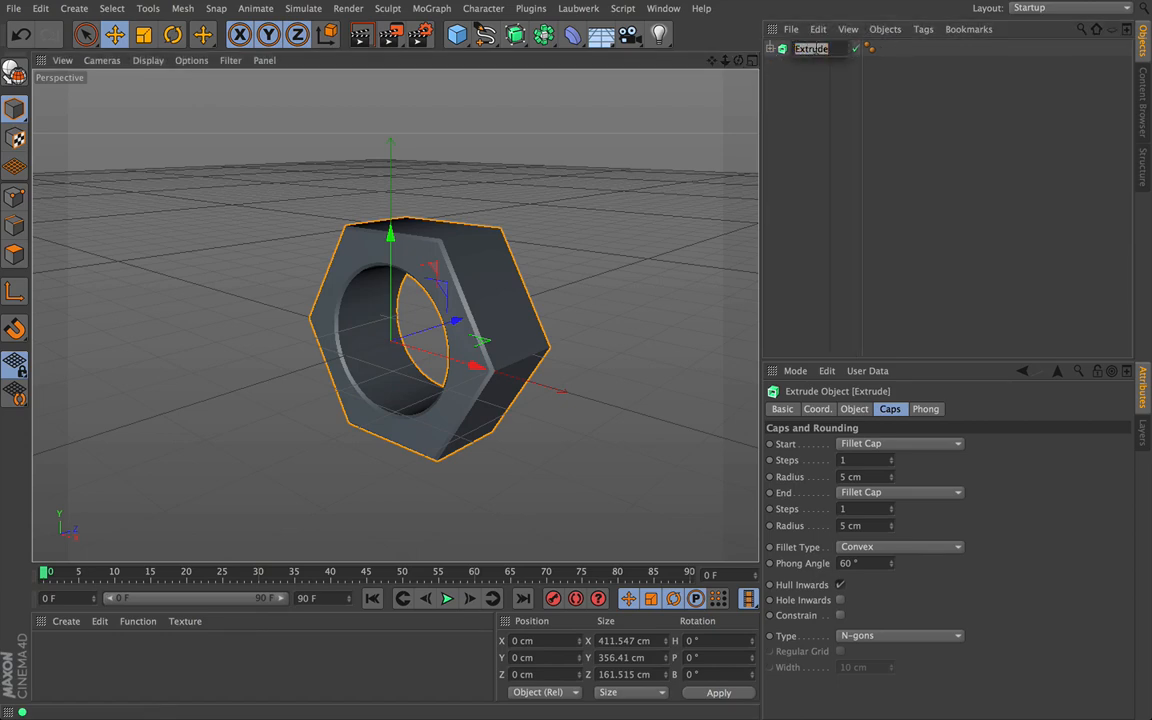
pyautogui.write('NUT')
pyautogui.press('Return')
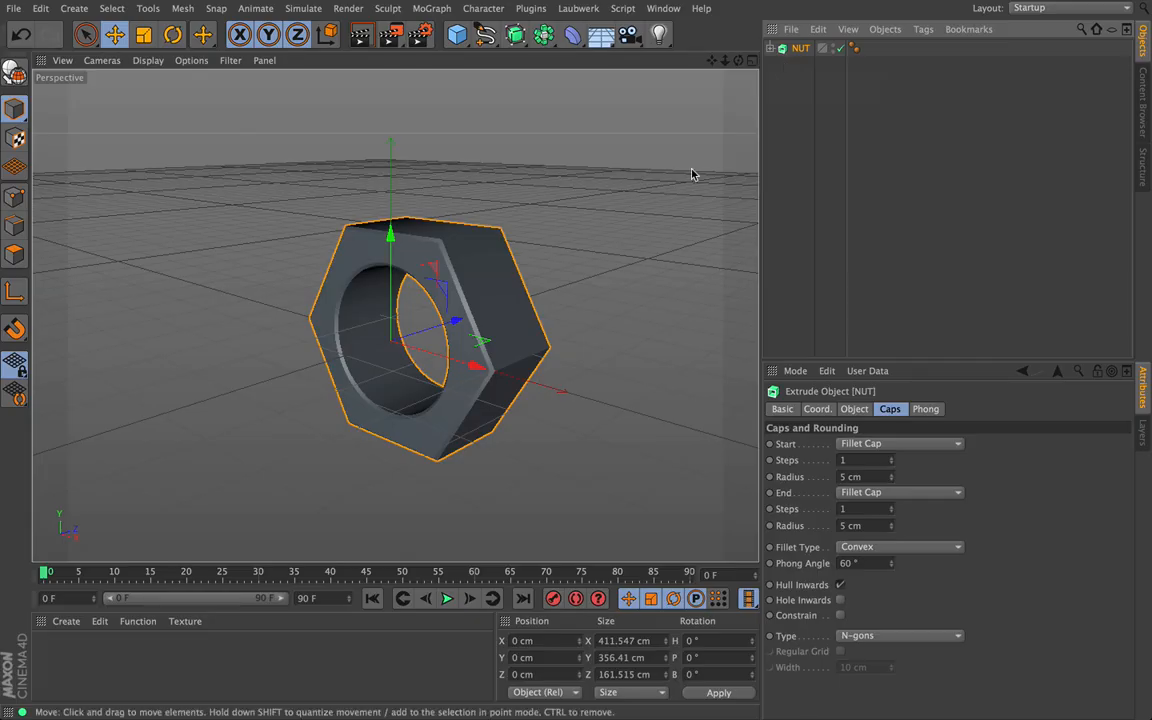
pyautogui.click(836, 49)
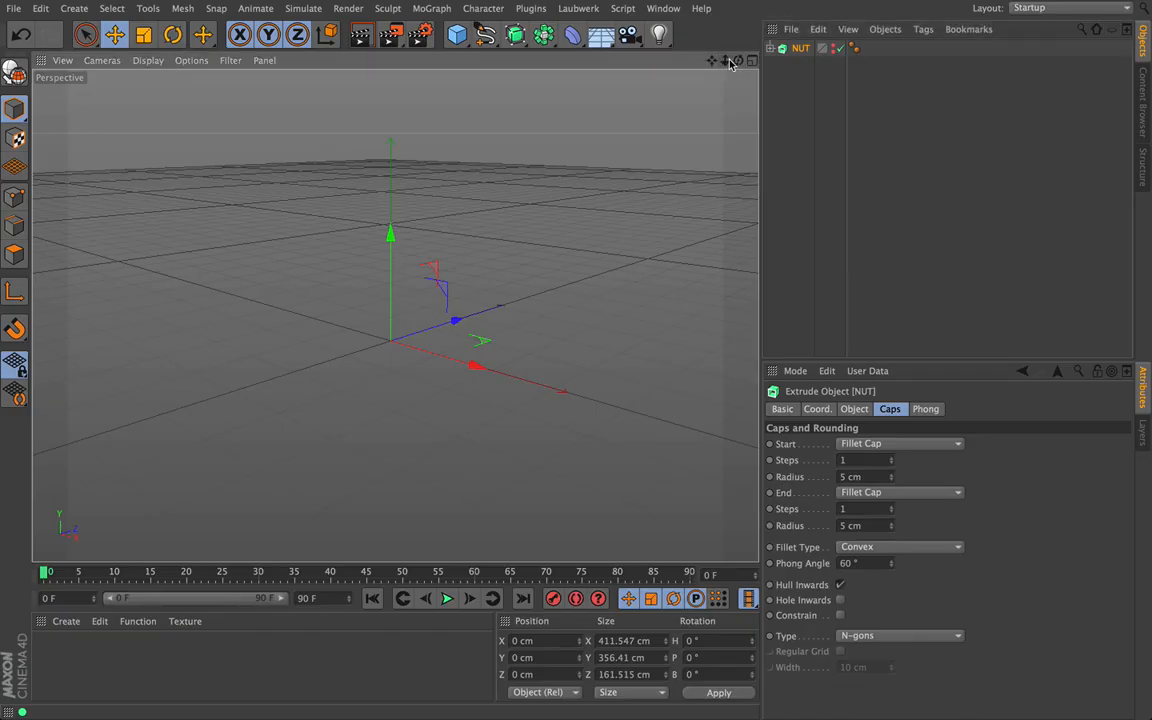
# Add a Cube and set its X size to 70 cm and its Y size to 268 cm.
pyautogui.click(457, 37)
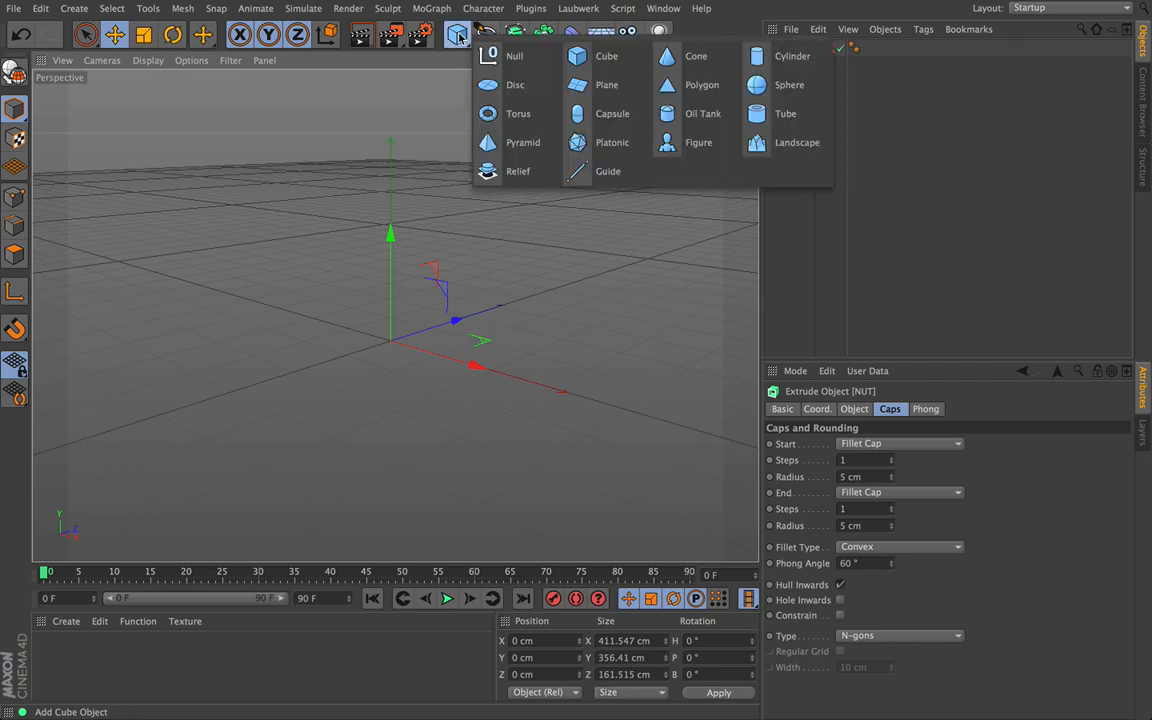
pyautogui.click(607, 57)
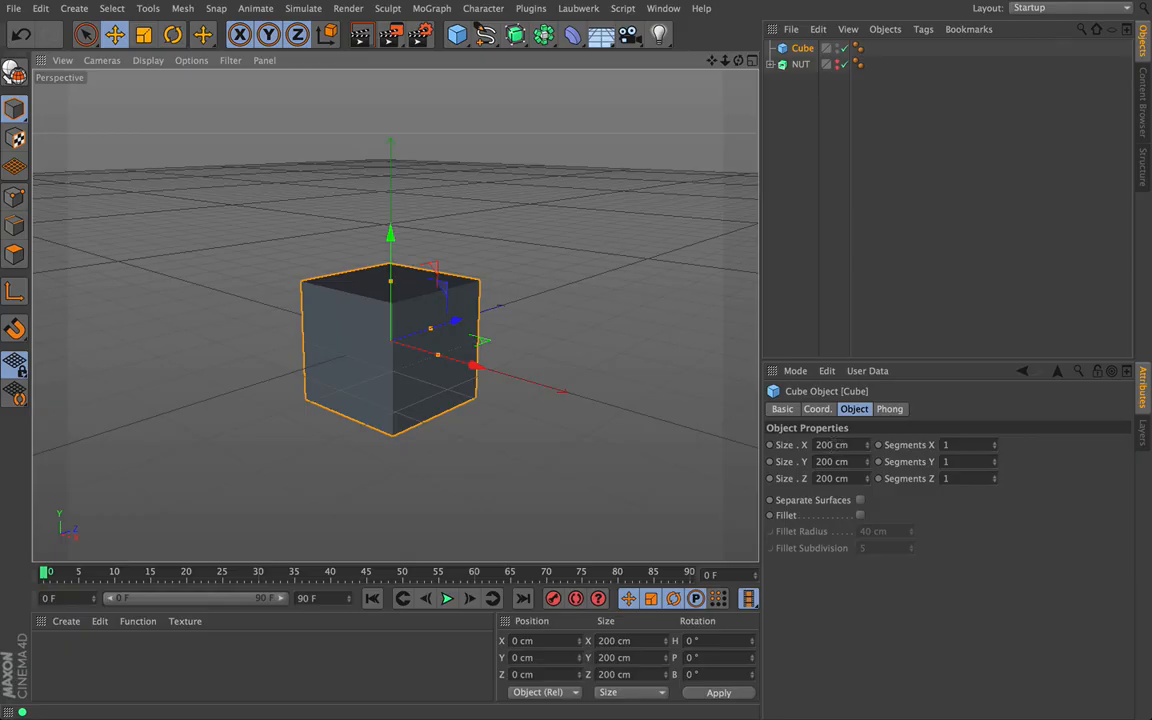
pyautogui.doubleClick(826, 445)
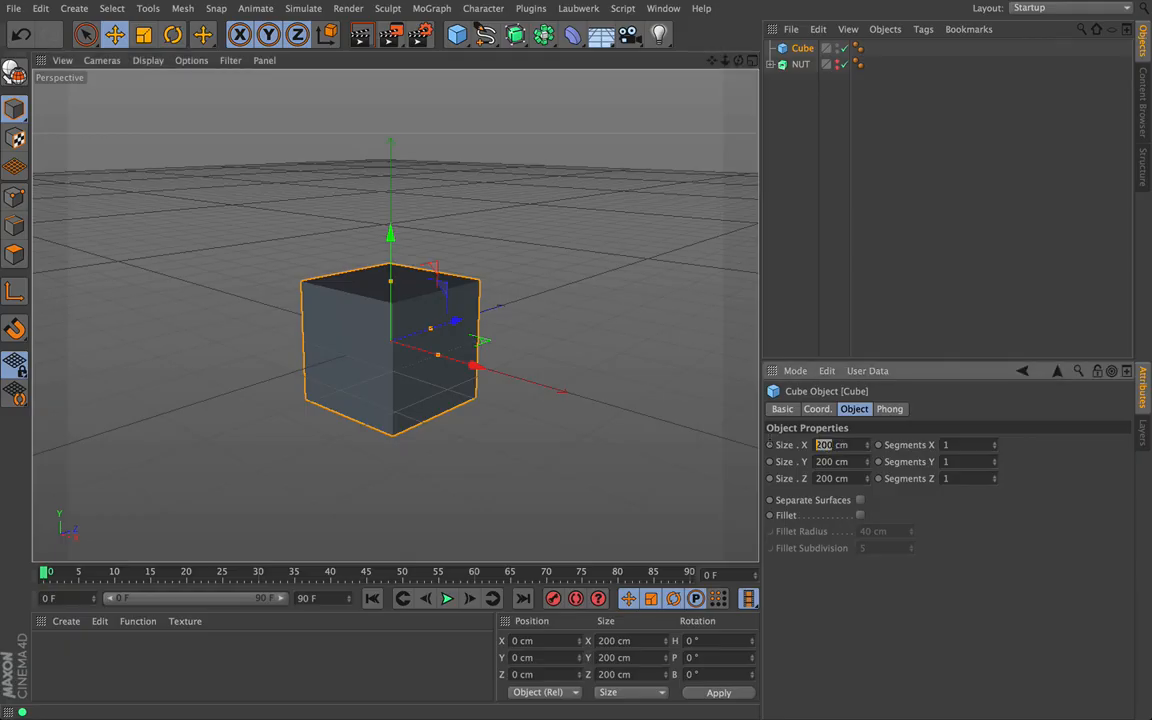
pyautogui.write('7')
pyautogui.press('Tab')
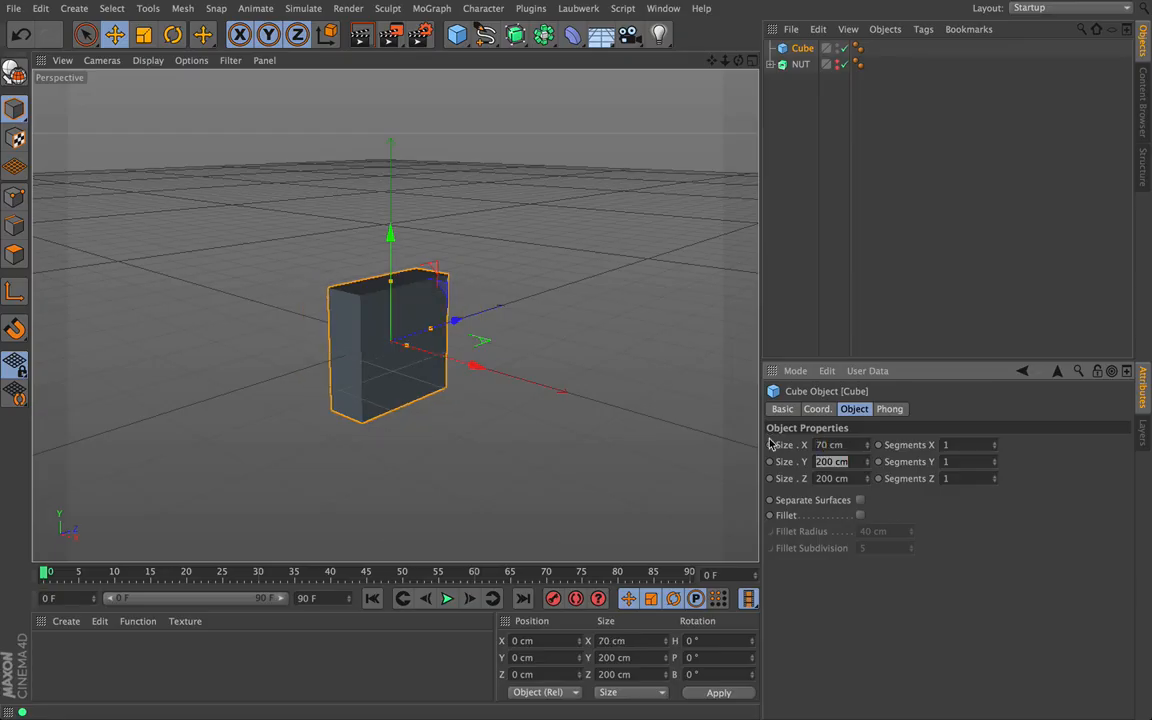
pyautogui.write('268')
pyautogui.press('Return')
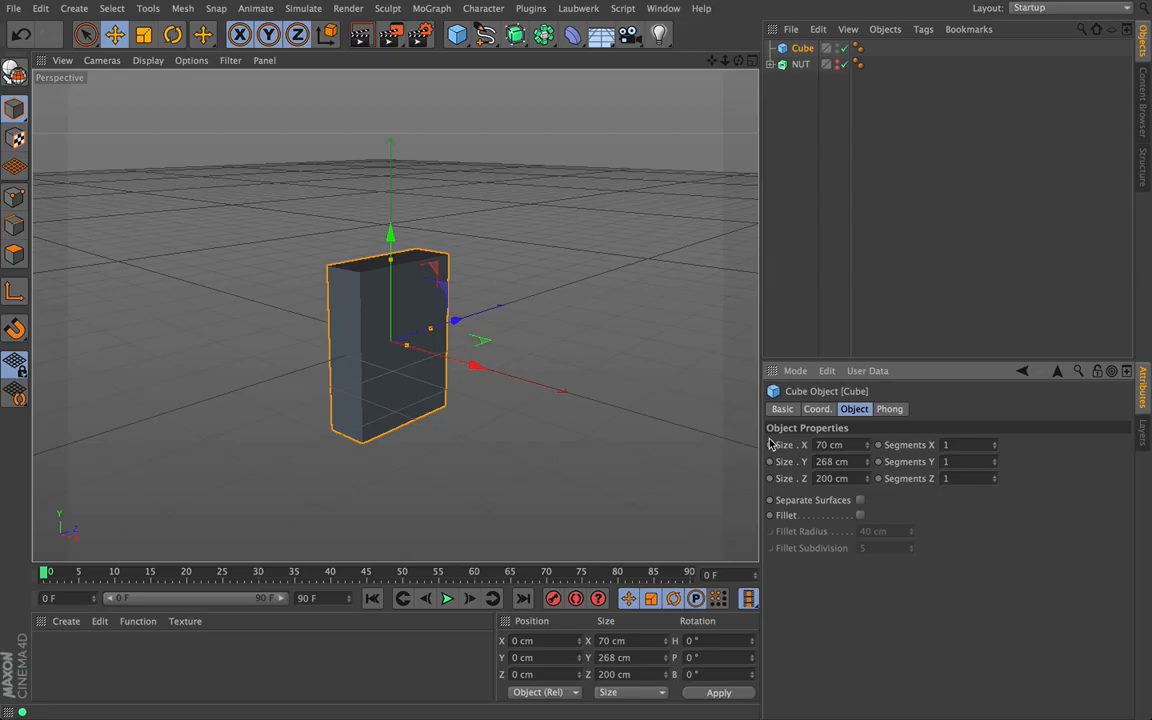
# Create a material with kellog_render as its Color texture, without copying the image to the project, and disable its Specular channel.
pyautogui.moveTo(738, 60); pyautogui.dragTo(655, 58)
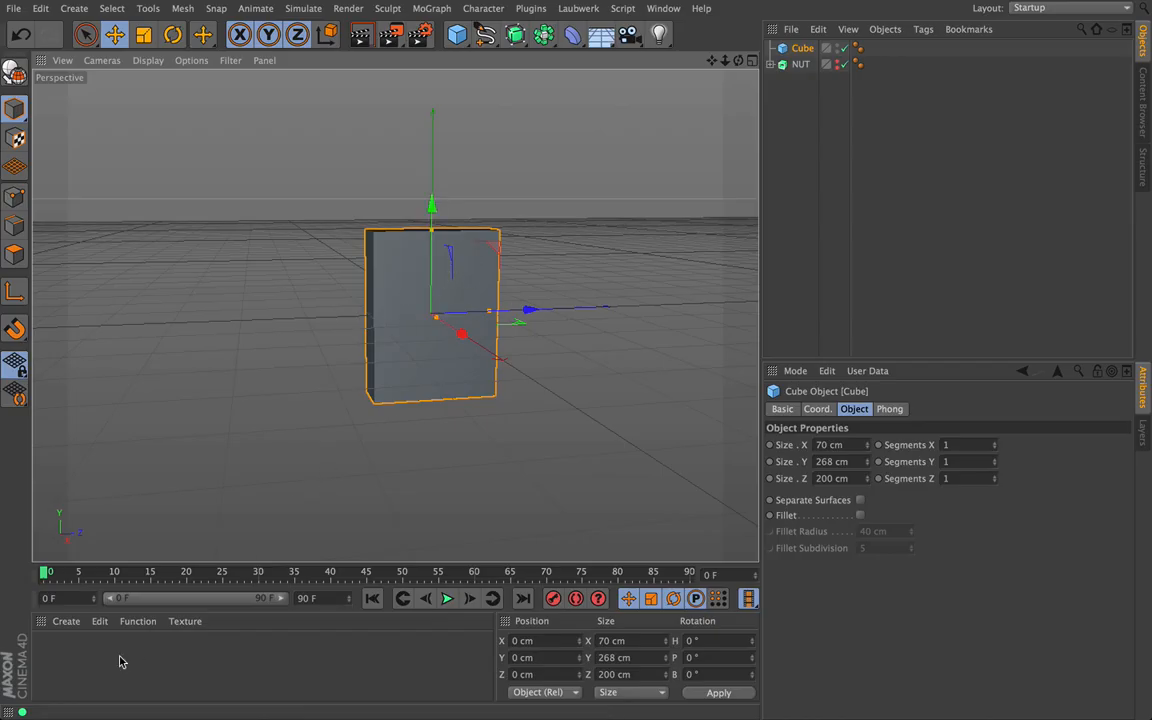
pyautogui.doubleClick(65, 665)
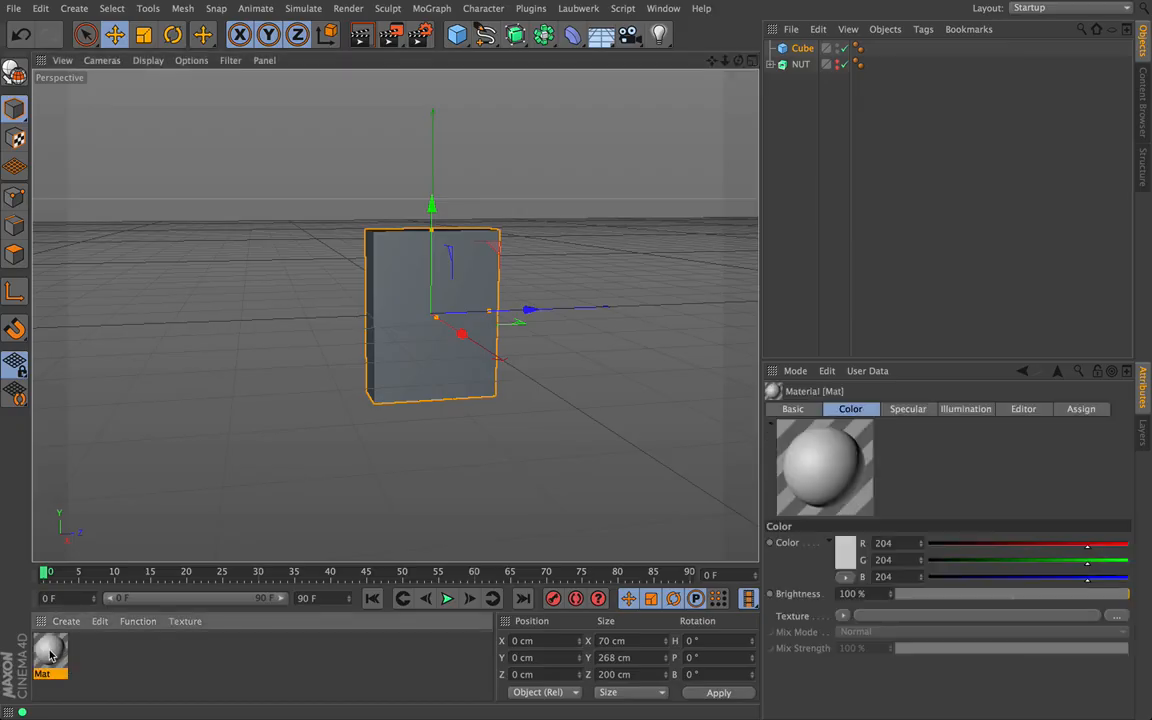
pyautogui.doubleClick(50, 653)
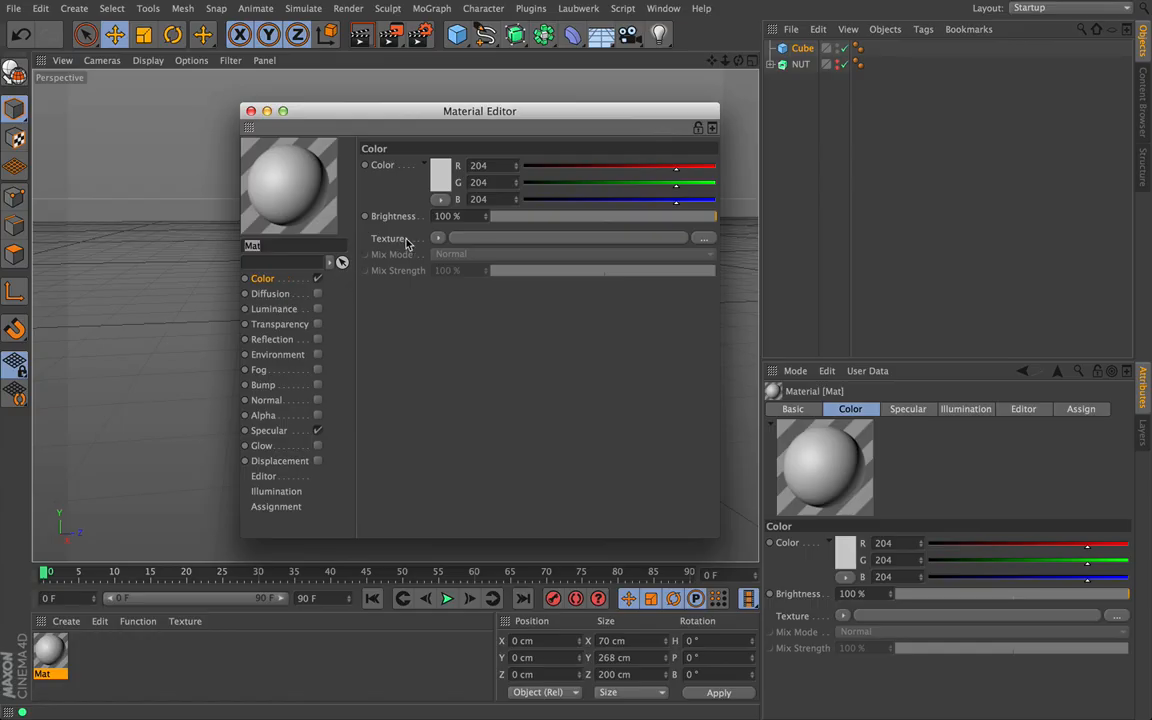
pyautogui.click(706, 244)
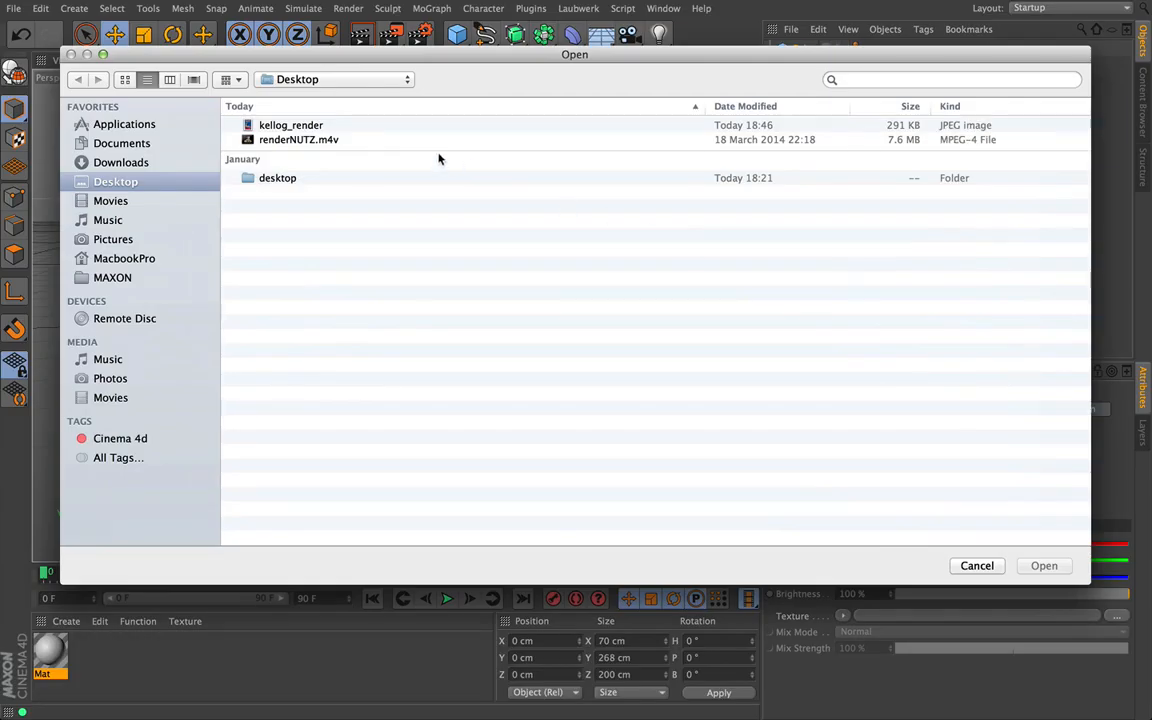
pyautogui.click(298, 128)
pyautogui.press('space')
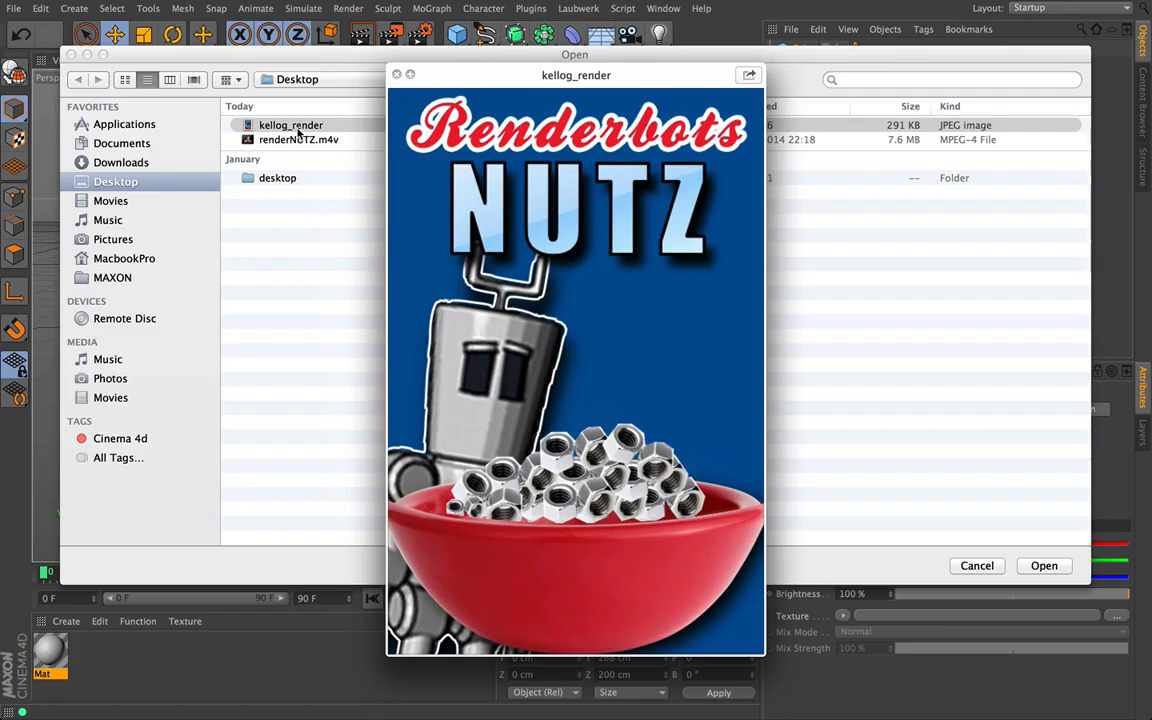
pyautogui.press('space')
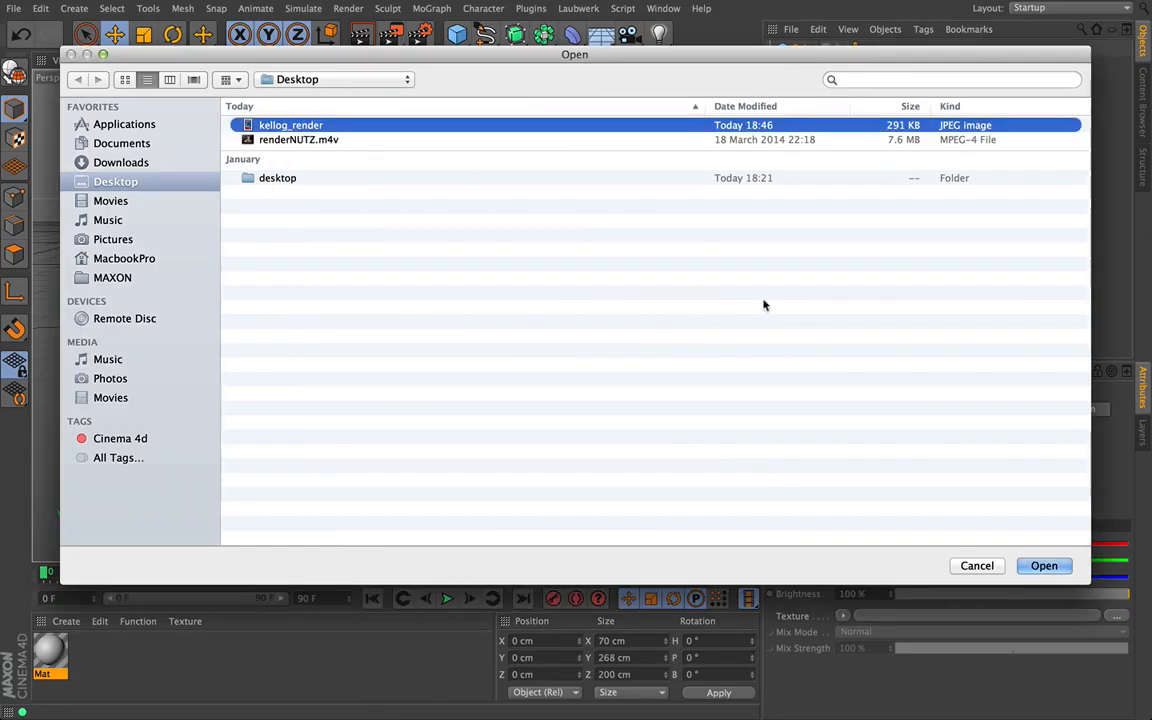
pyautogui.click(1041, 567)
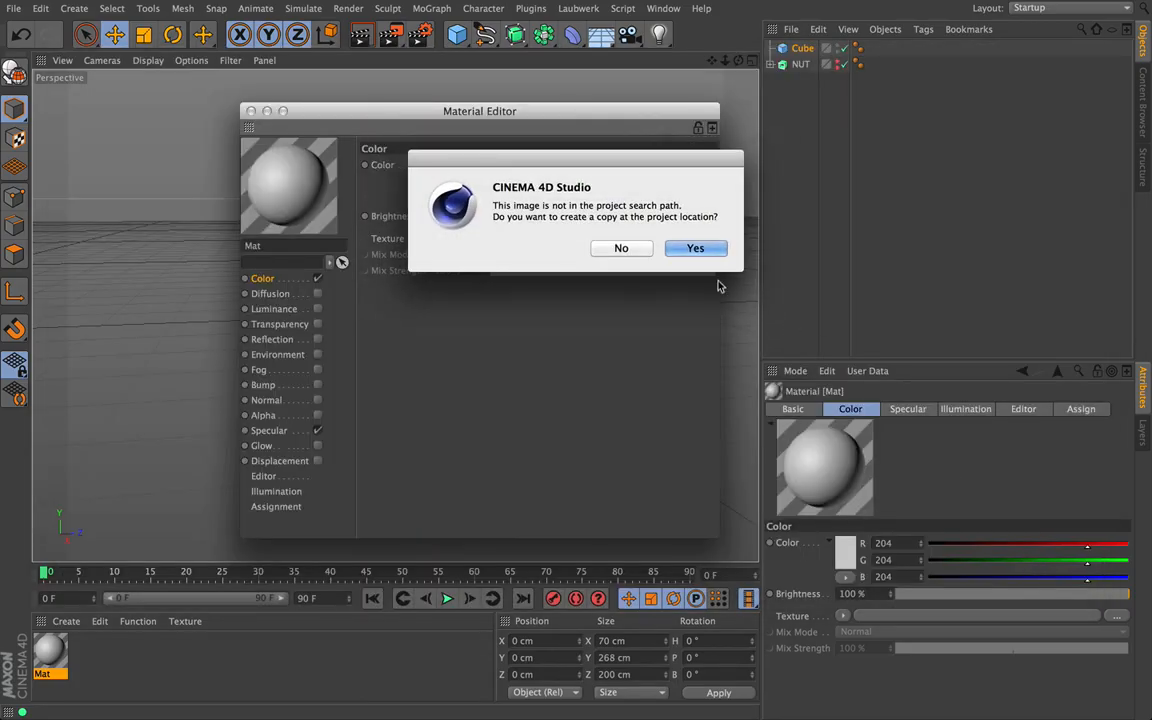
pyautogui.click(619, 248)
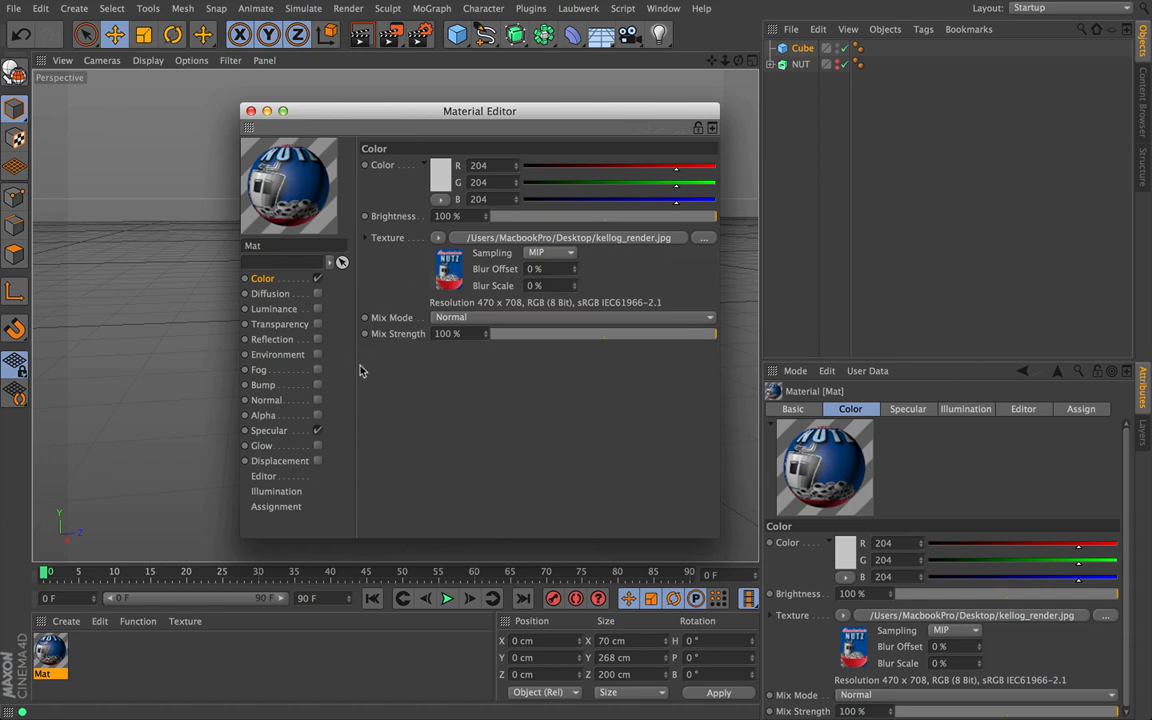
pyautogui.click(318, 432)
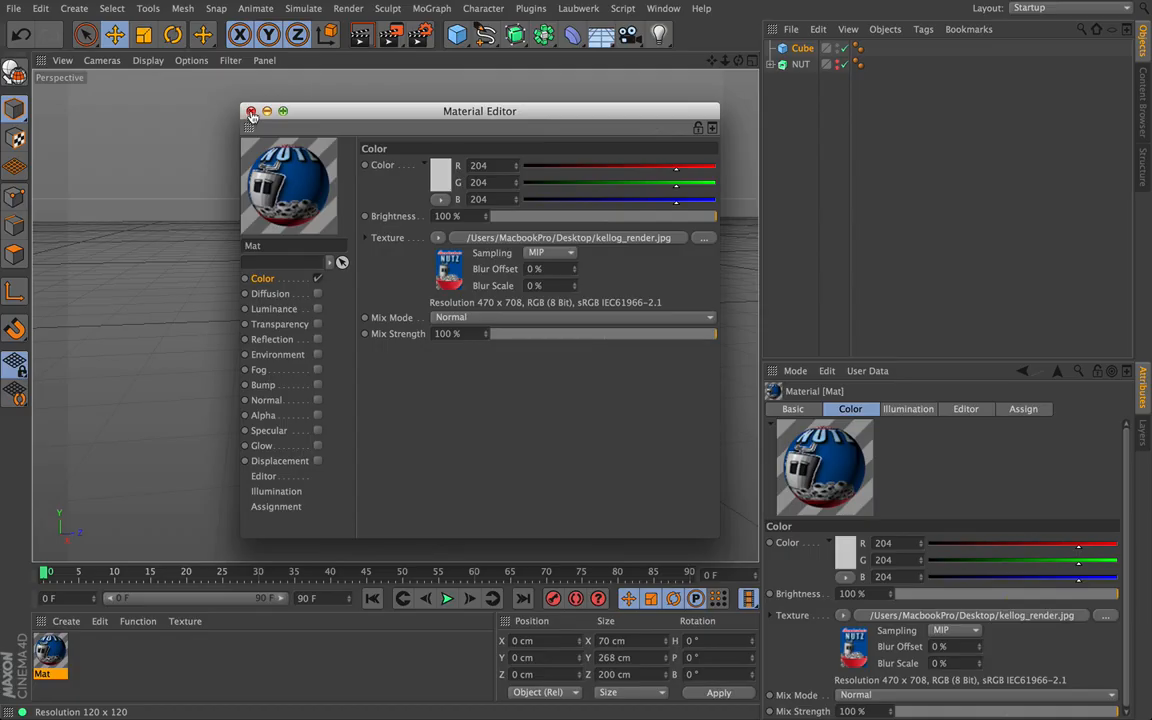
pyautogui.click(251, 113)
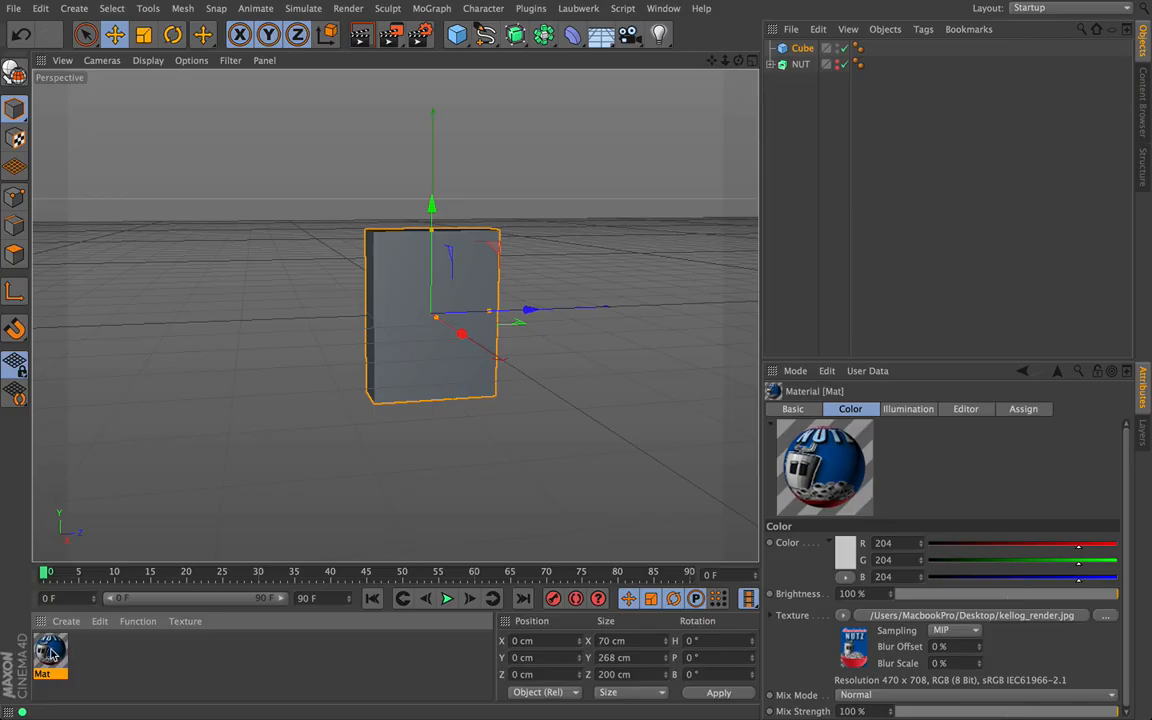
# Convert the cube into an editable polygon object and switch to polygon mode.
pyautogui.click(409, 314)
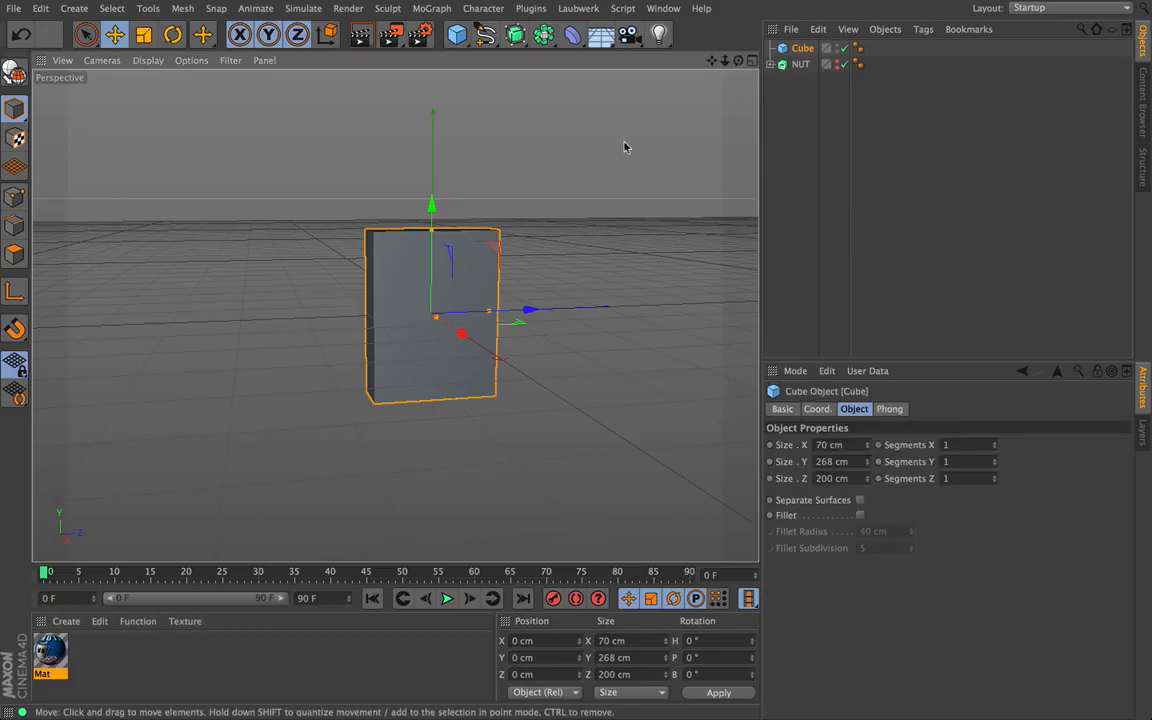
pyautogui.moveTo(738, 61); pyautogui.dragTo(882, 94)
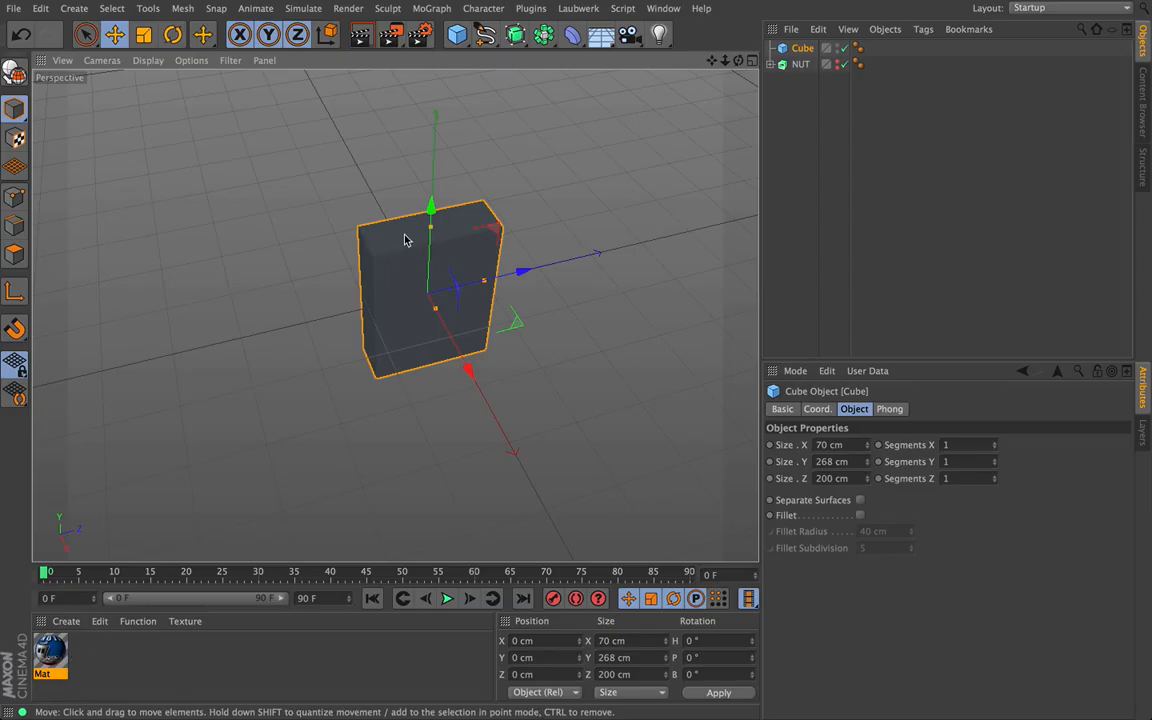
pyautogui.click(12, 72)
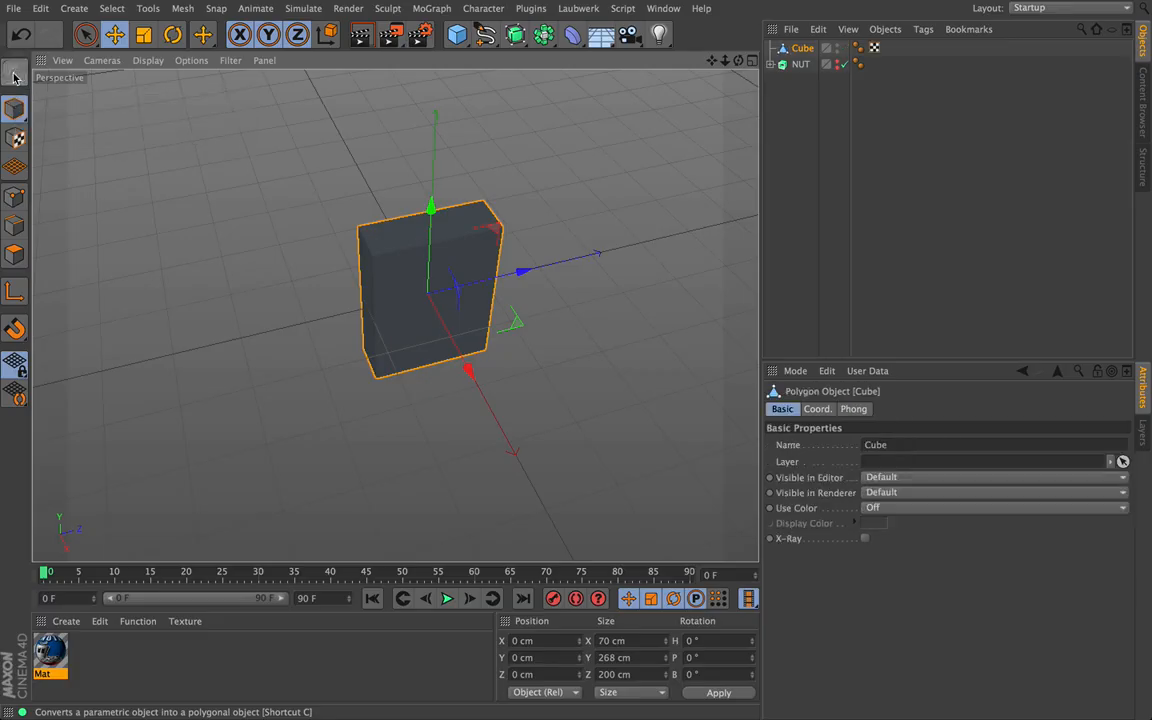
pyautogui.click(15, 256)
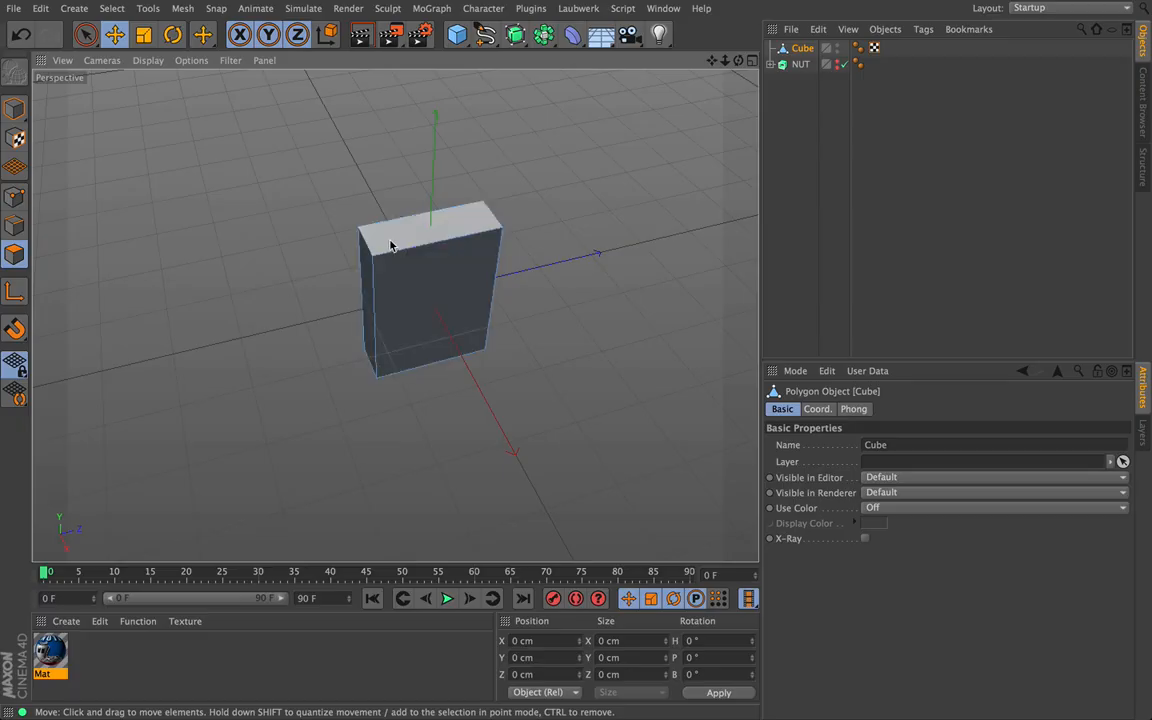
# Select the cube's large front polygon and apply the artwork material to that face only.
pyautogui.click(425, 280)
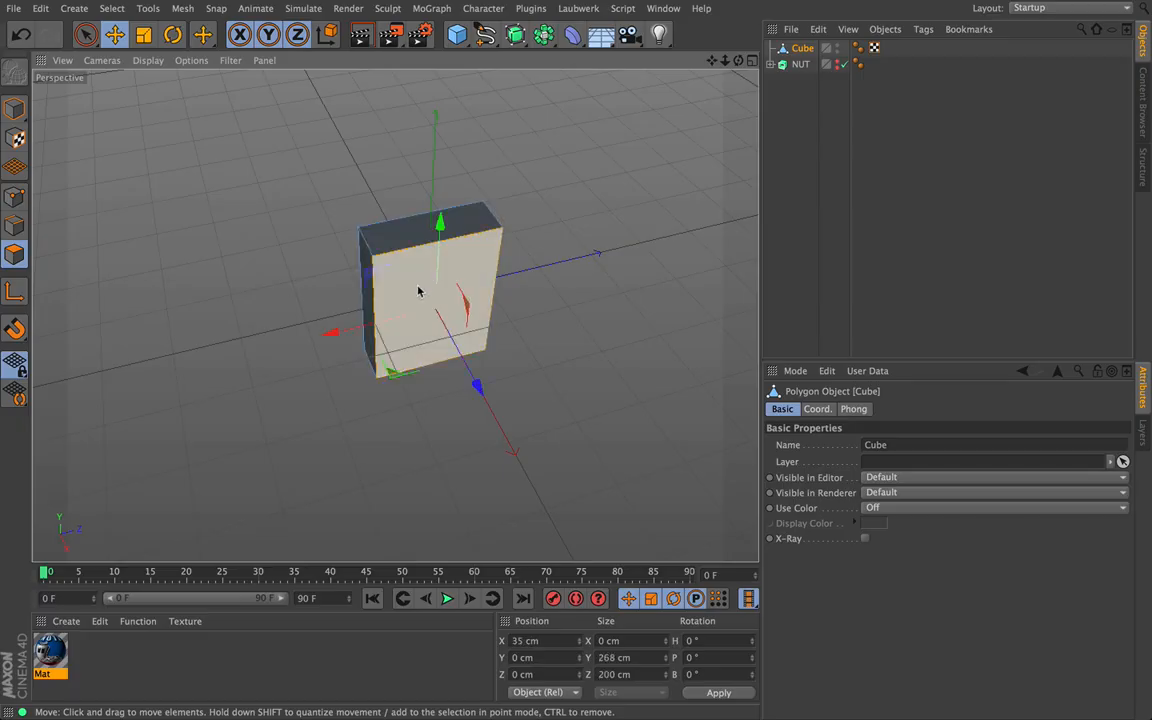
pyautogui.moveTo(738, 61); pyautogui.dragTo(669, 96)
pyautogui.moveTo(50, 652); pyautogui.dragTo(437, 342)
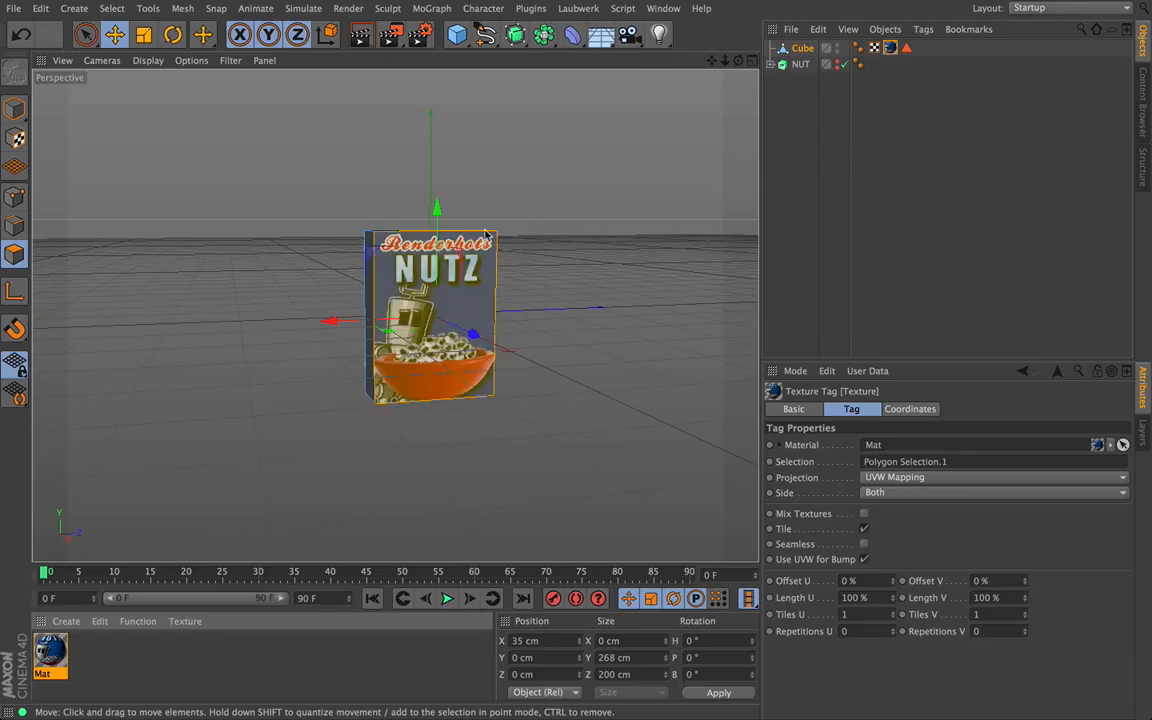
# Render the perspective view to check the artwork on the box's front, and deselect the front polygon.
pyautogui.keyDown('alt'); pyautogui.moveTo(395, 318); pyautogui.dragTo(410, 285); pyautogui.keyUp('alt')
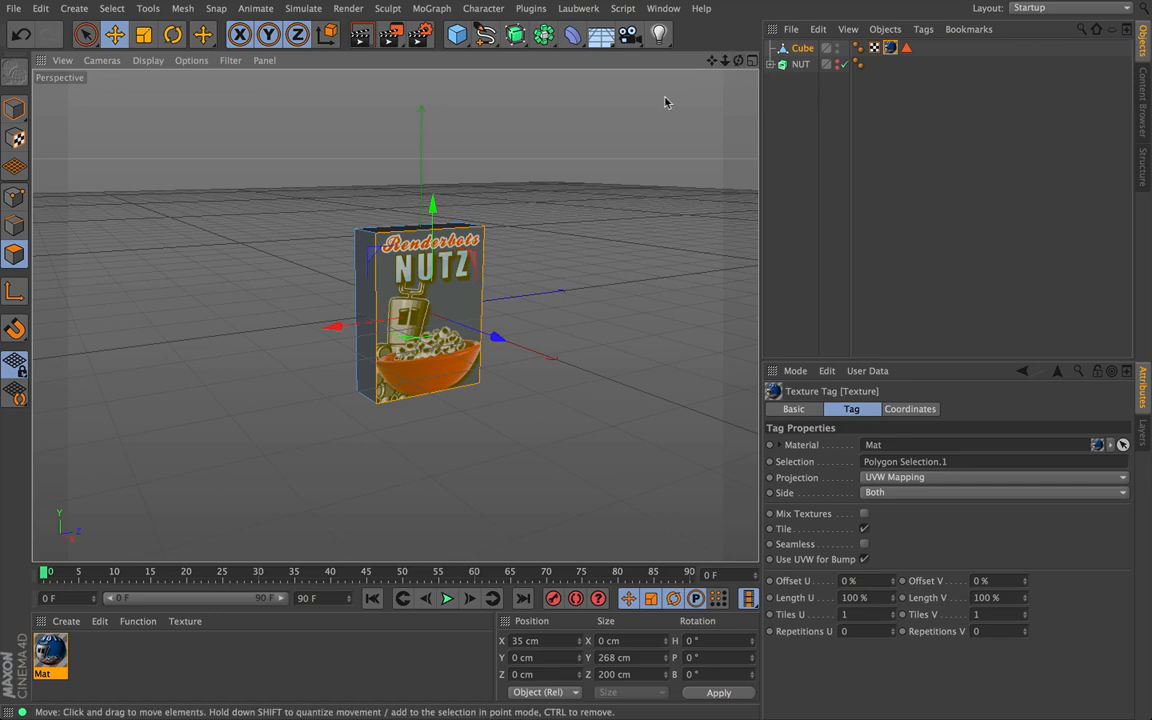
pyautogui.click(358, 34)
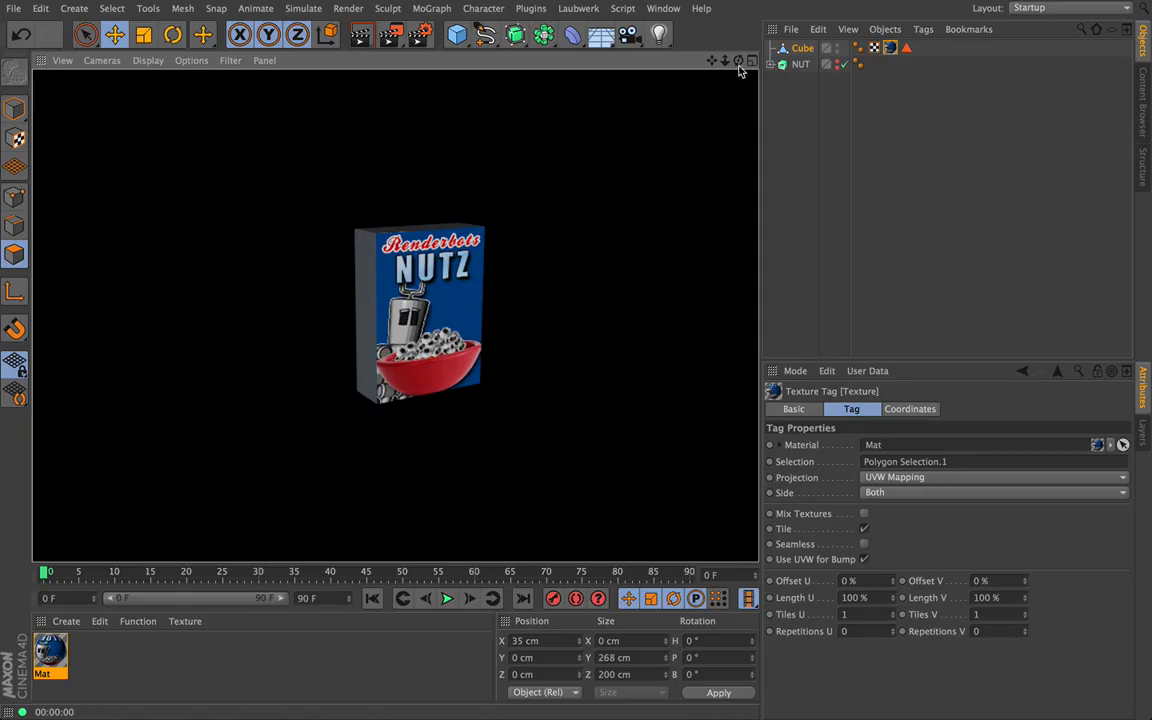
pyautogui.click(667, 60)
pyautogui.moveTo(738, 60); pyautogui.dragTo(738, 90)
pyautogui.moveTo(664, 84); pyautogui.dragTo(660, 50)
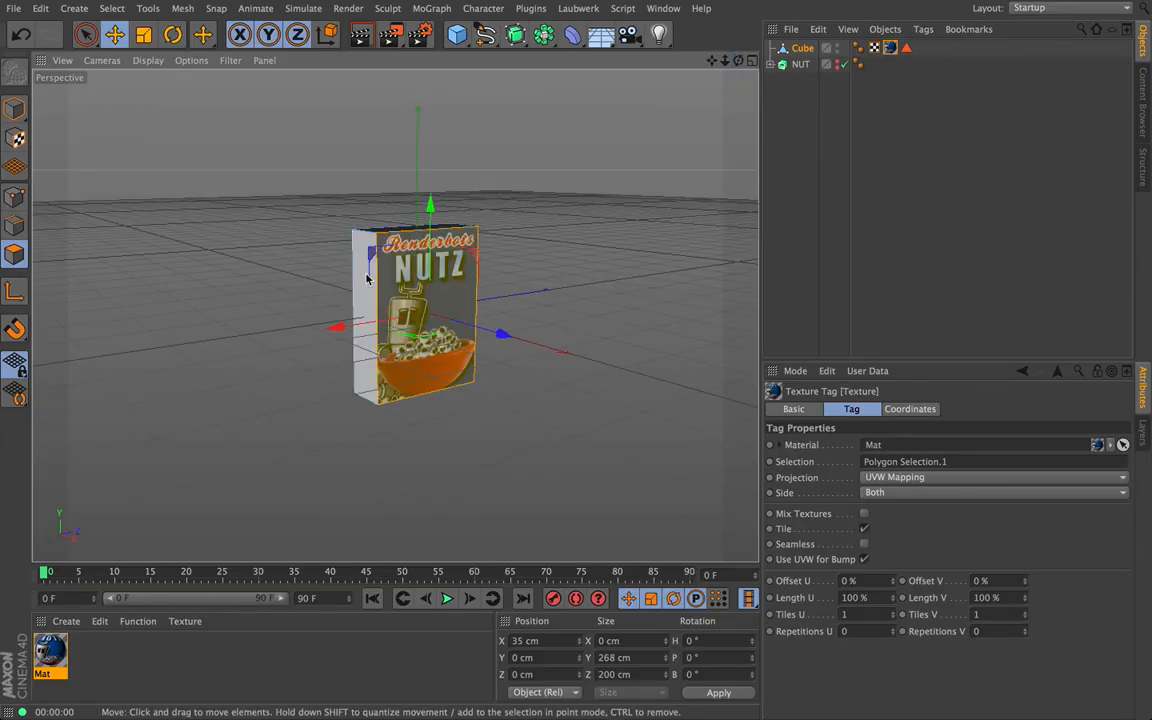
pyautogui.click(260, 370)
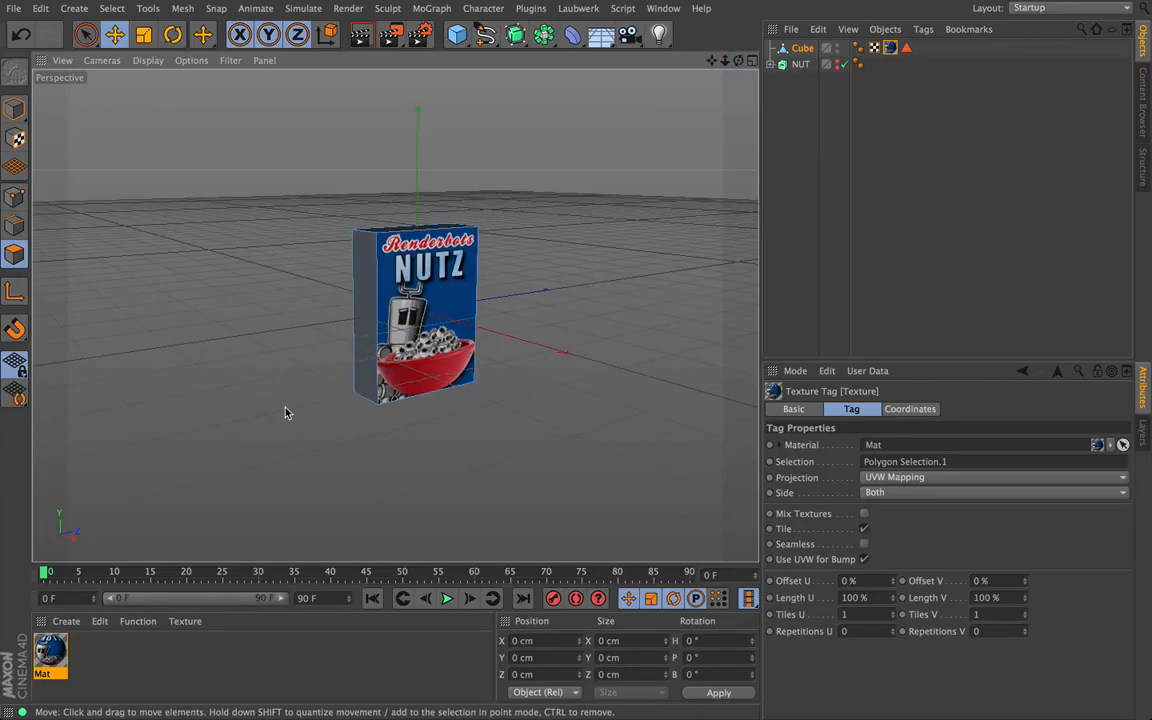
# Create a material whose color is the dark blue sampled from the box artwork (RGB 9, 45, 102), and disable its Specular channel.
pyautogui.doubleClick(100, 657)
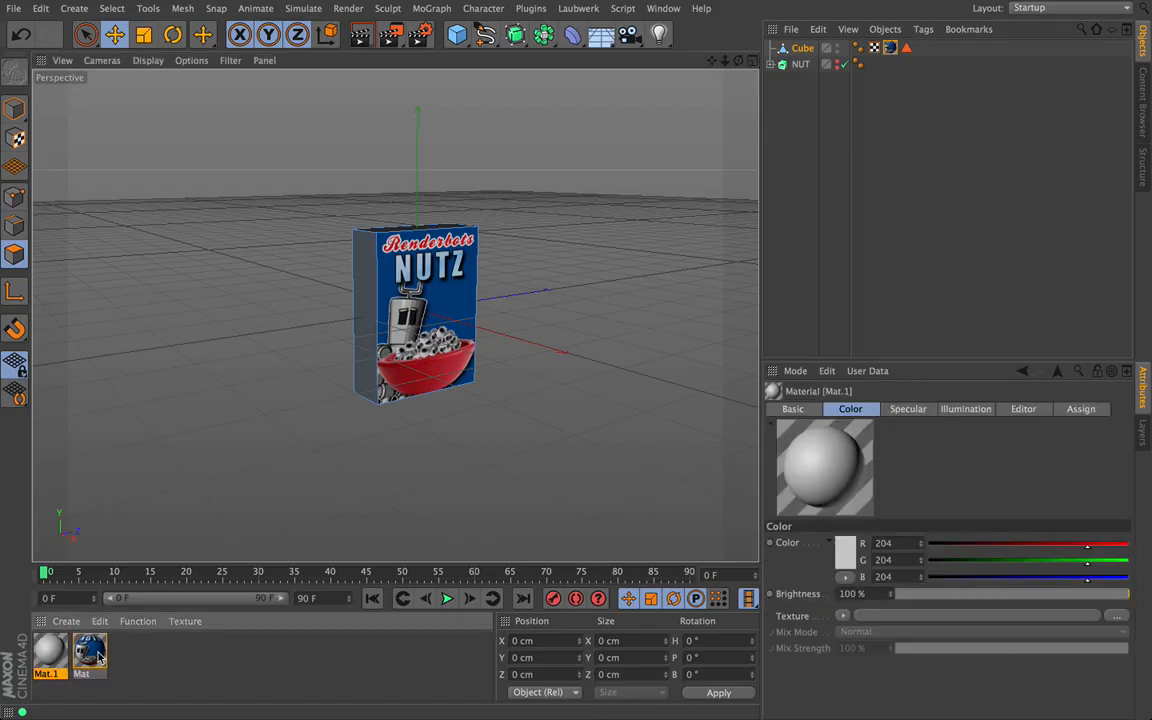
pyautogui.doubleClick(47, 657)
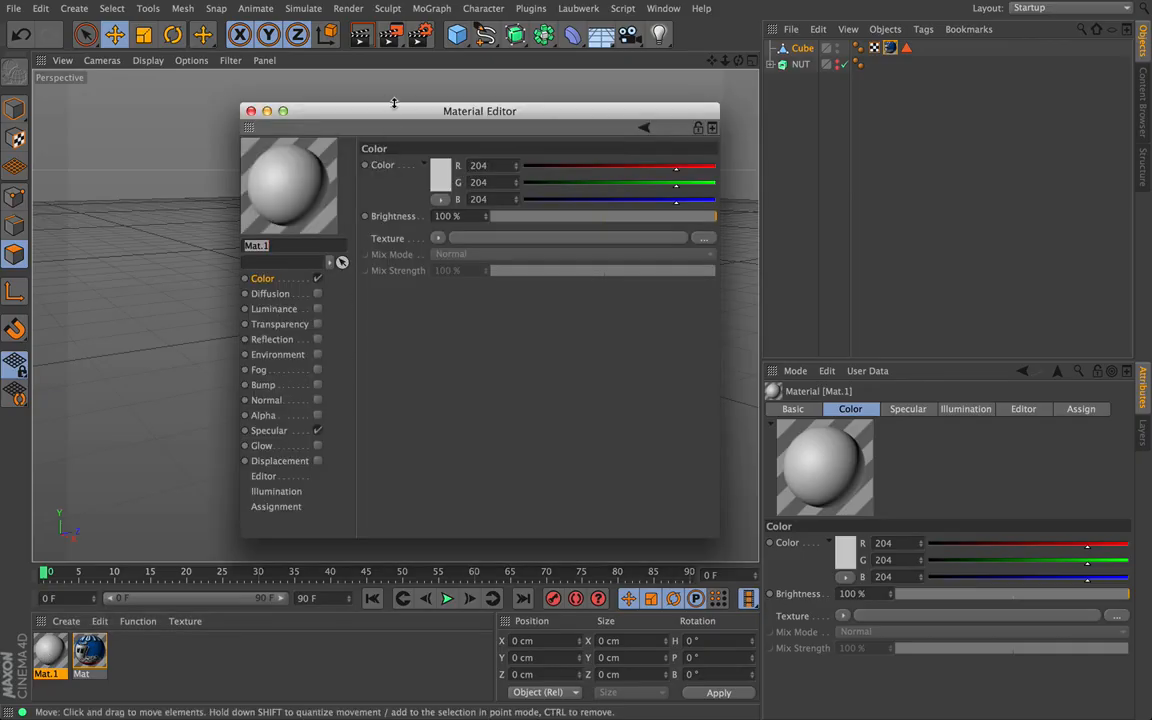
pyautogui.moveTo(393, 106); pyautogui.dragTo(694, 74)
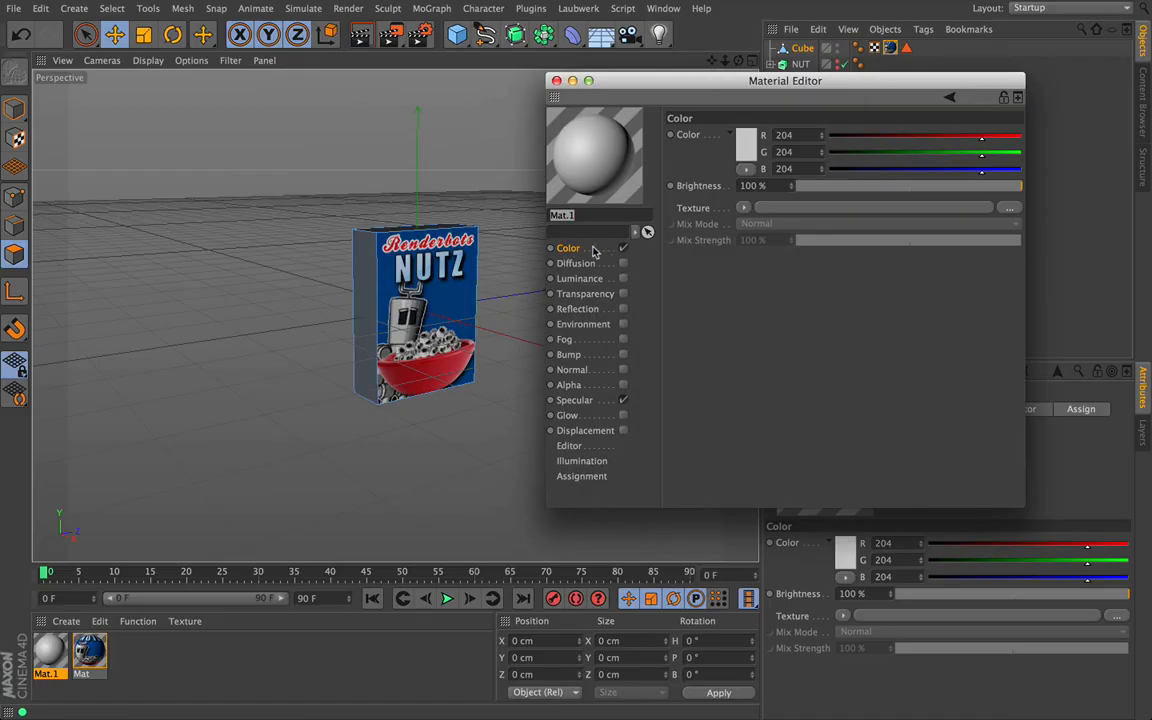
pyautogui.click(746, 150)
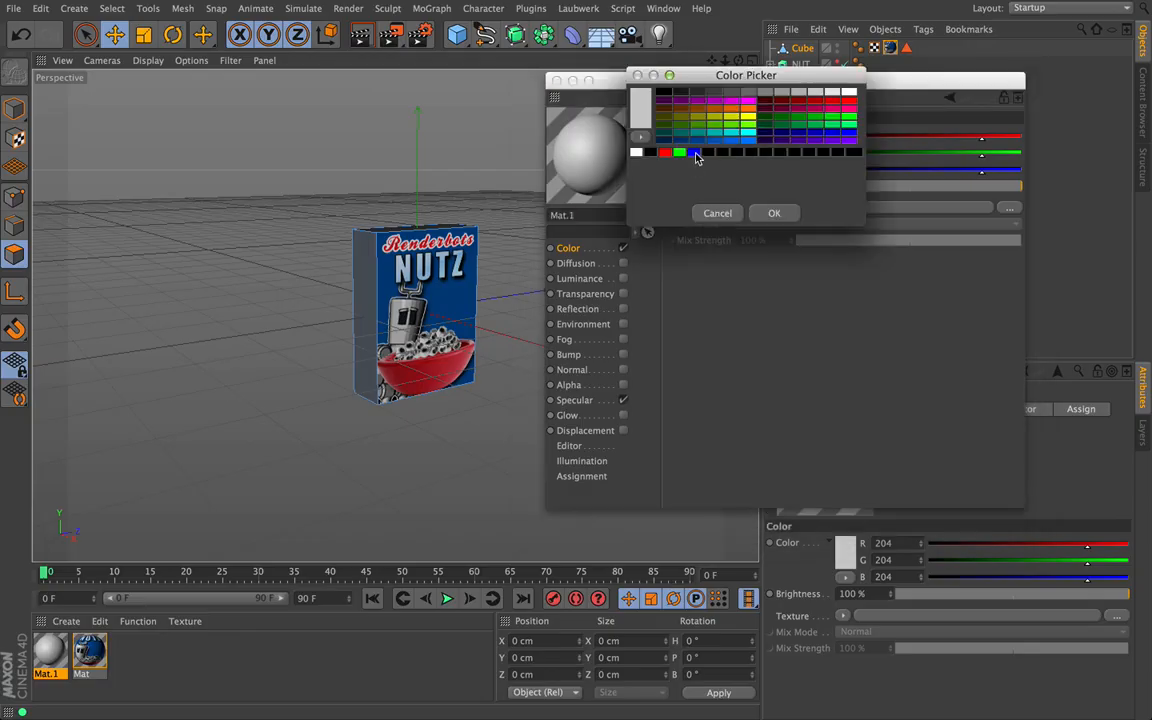
pyautogui.click(644, 113)
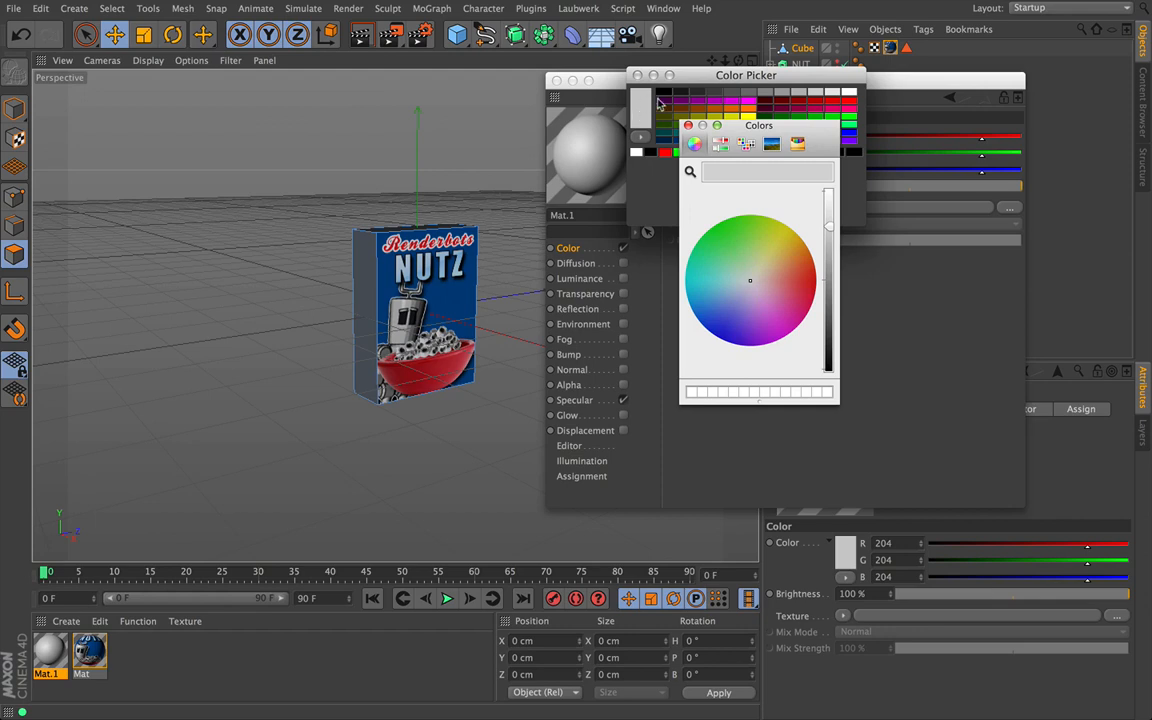
pyautogui.click(689, 173)
pyautogui.click(446, 304)
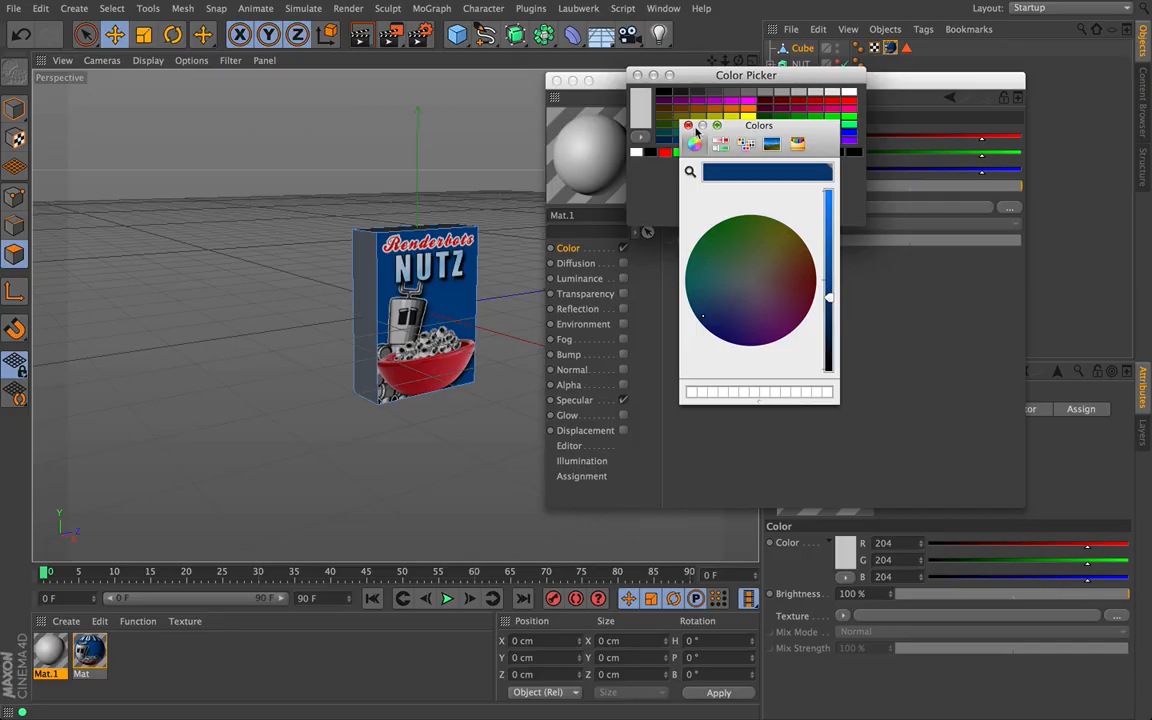
pyautogui.click(688, 126)
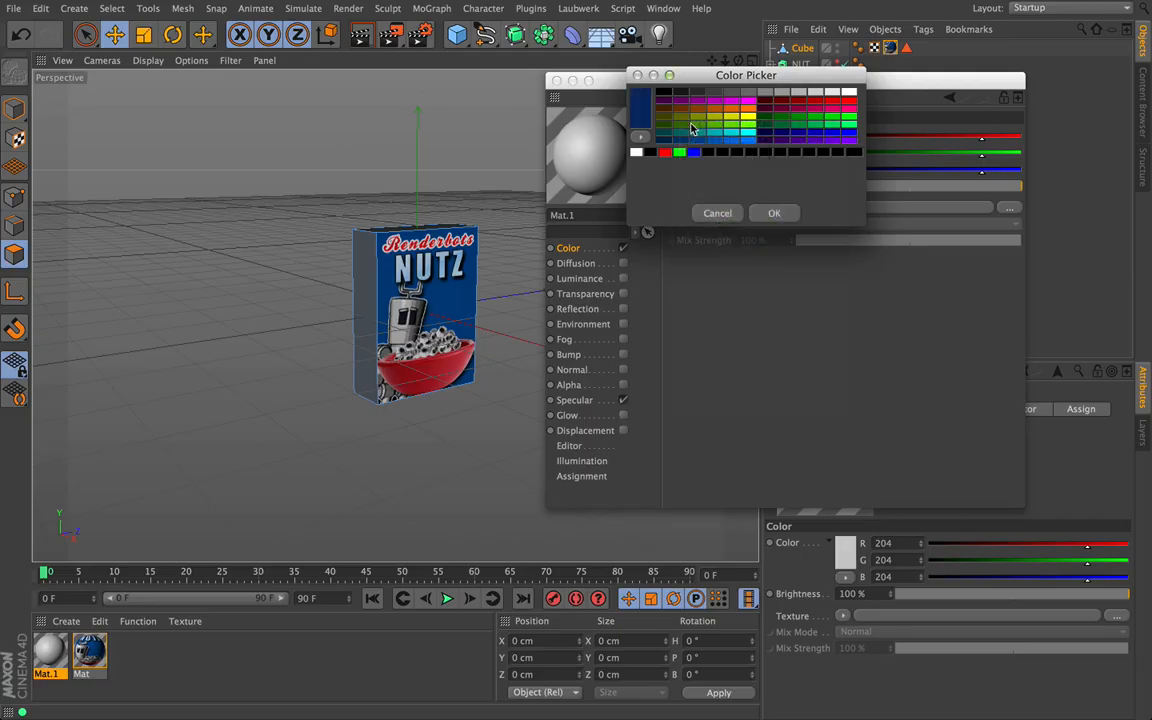
pyautogui.click(776, 214)
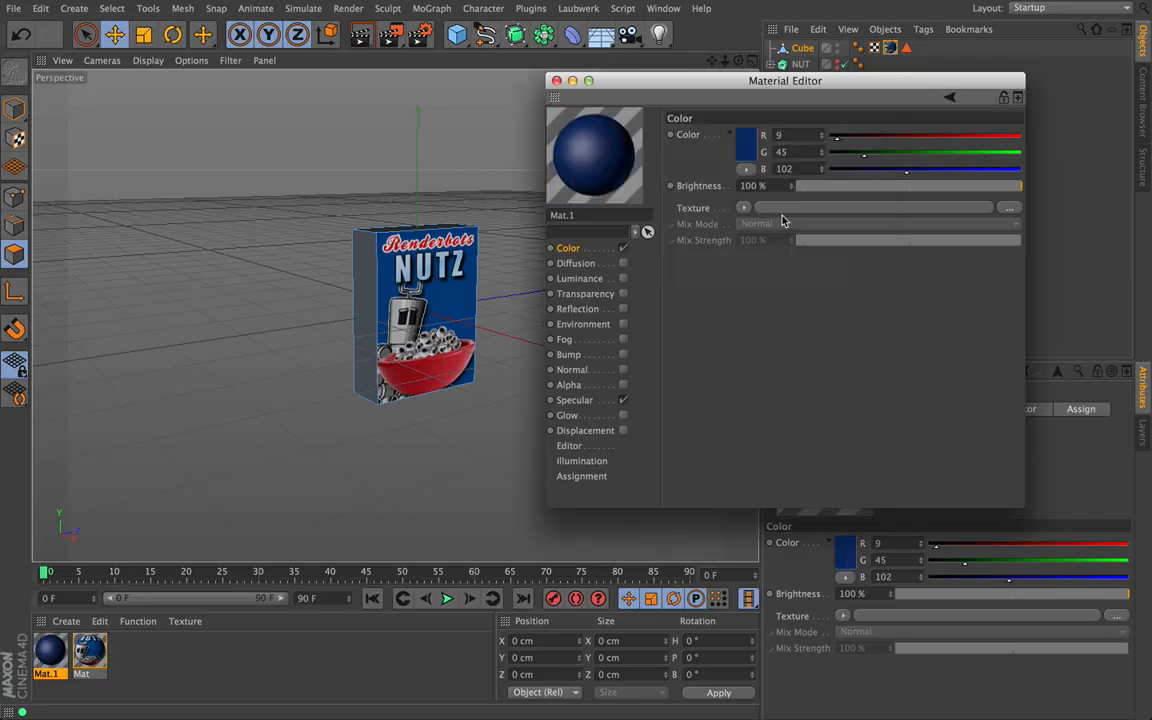
pyautogui.click(624, 401)
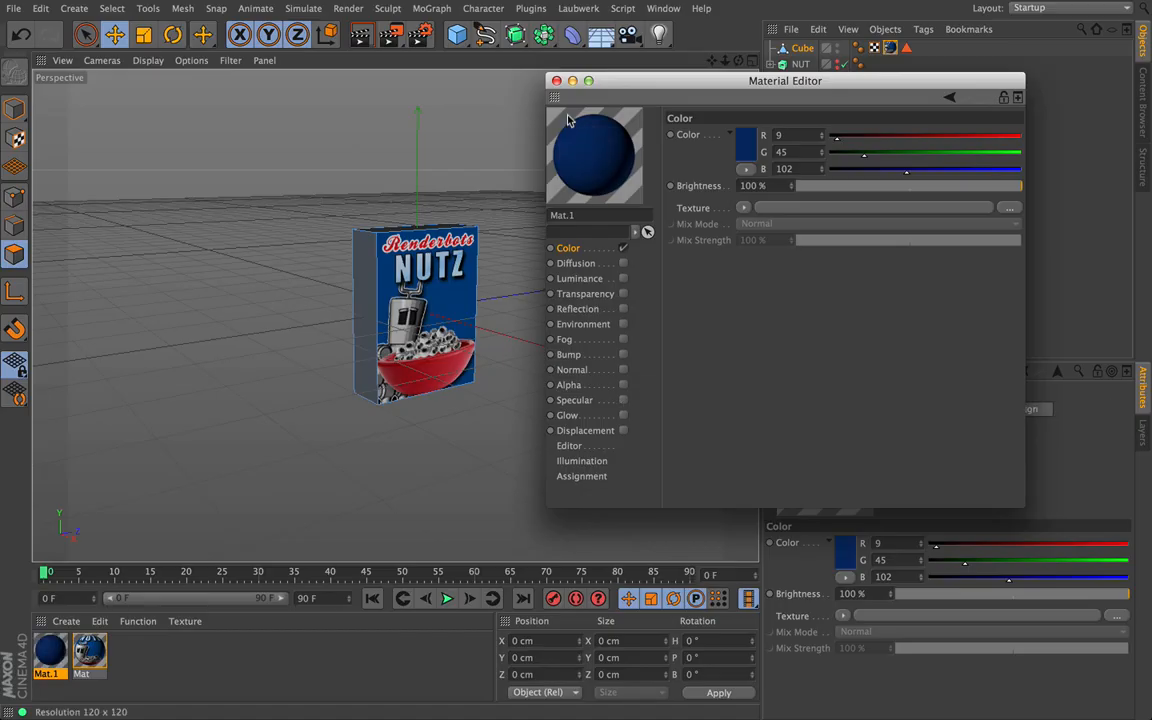
pyautogui.click(557, 82)
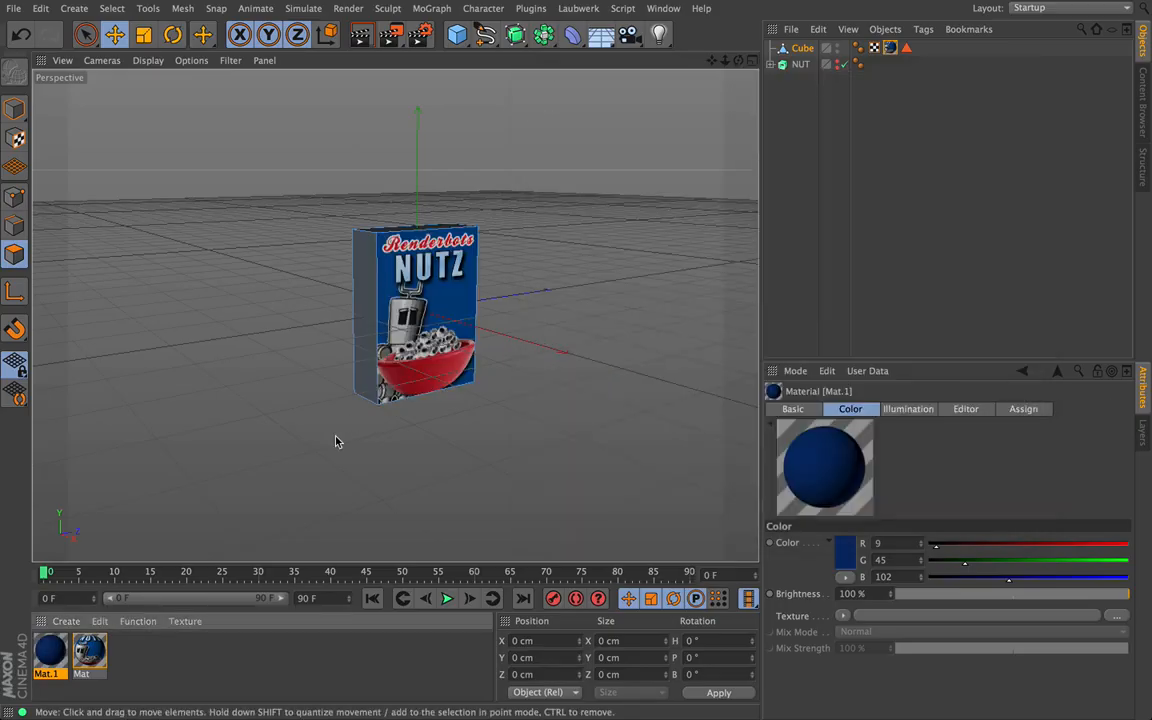
# Apply the blue material to the whole box and reapply the artwork material to its selected front polygon.
pyautogui.moveTo(52, 651); pyautogui.dragTo(367, 308)
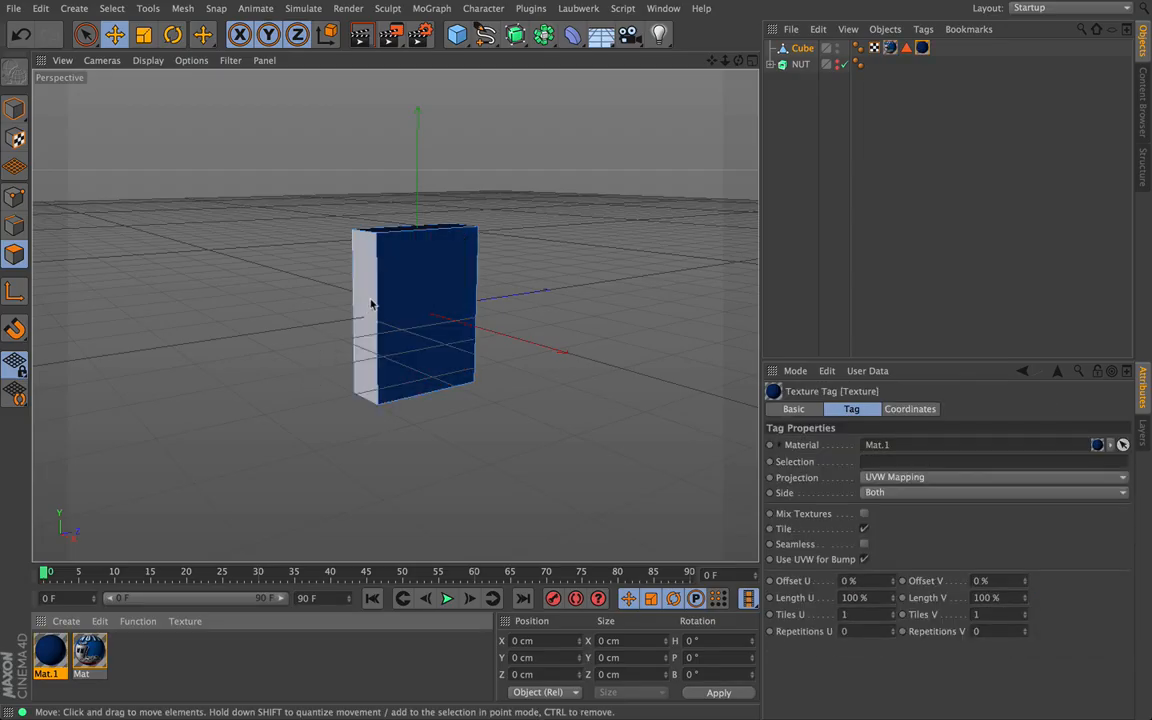
pyautogui.moveTo(737, 62); pyautogui.dragTo(690, 64)
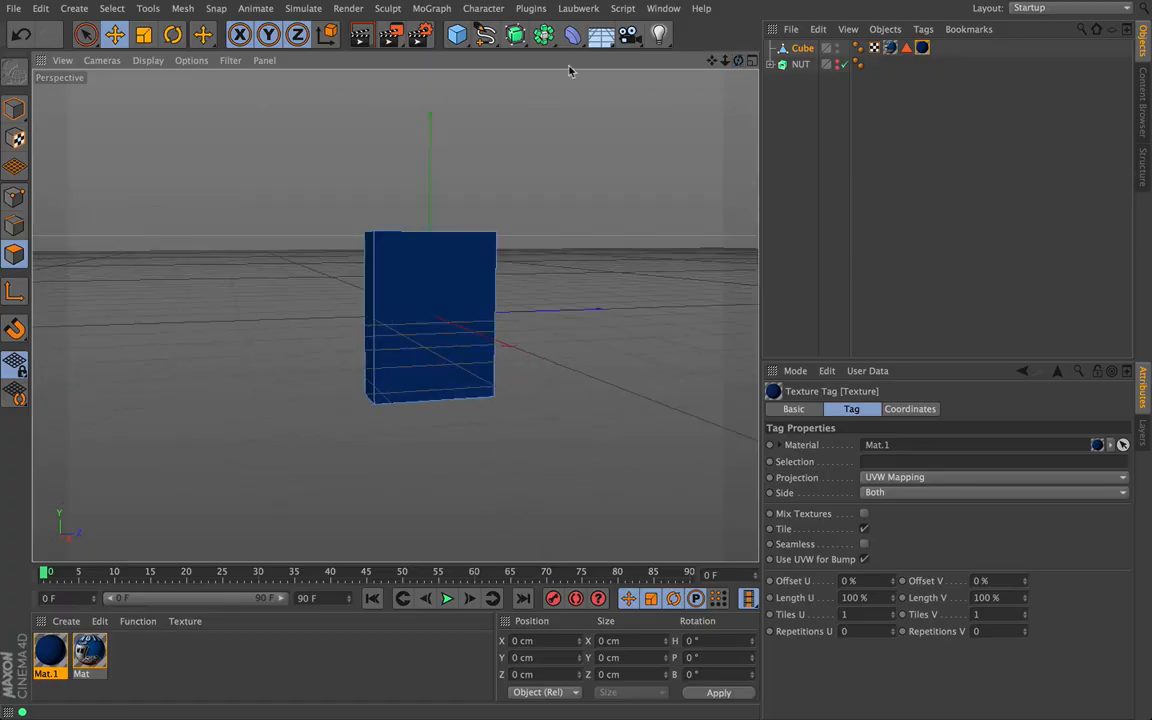
pyautogui.click(432, 293)
pyautogui.moveTo(737, 62); pyautogui.dragTo(718, 62)
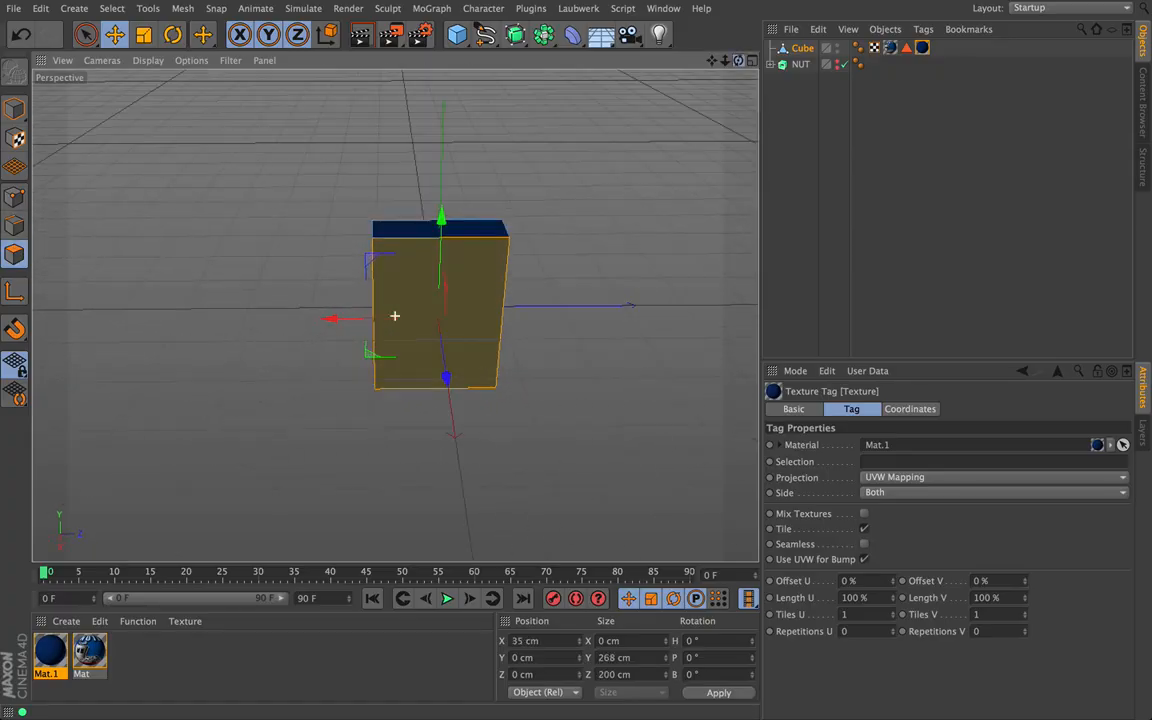
pyautogui.moveTo(112, 640); pyautogui.dragTo(401, 309)
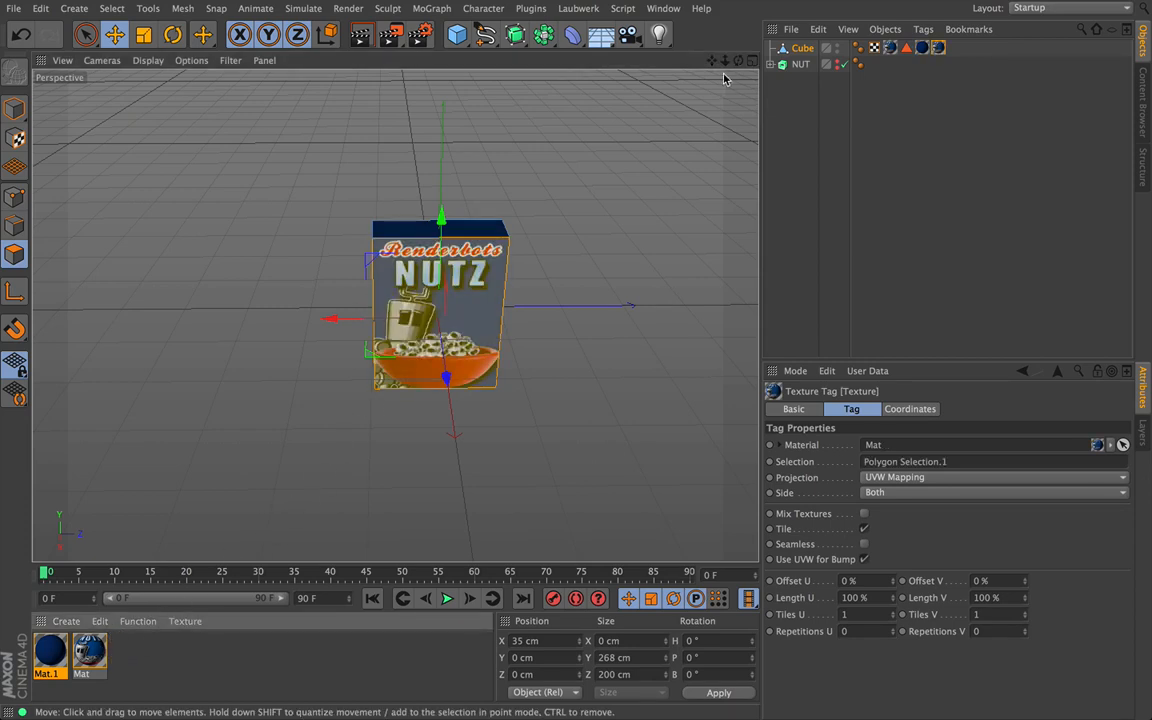
# Render the perspective view to check the box's front artwork and blue sides together.
pyautogui.moveTo(738, 61); pyautogui.dragTo(742, 57)
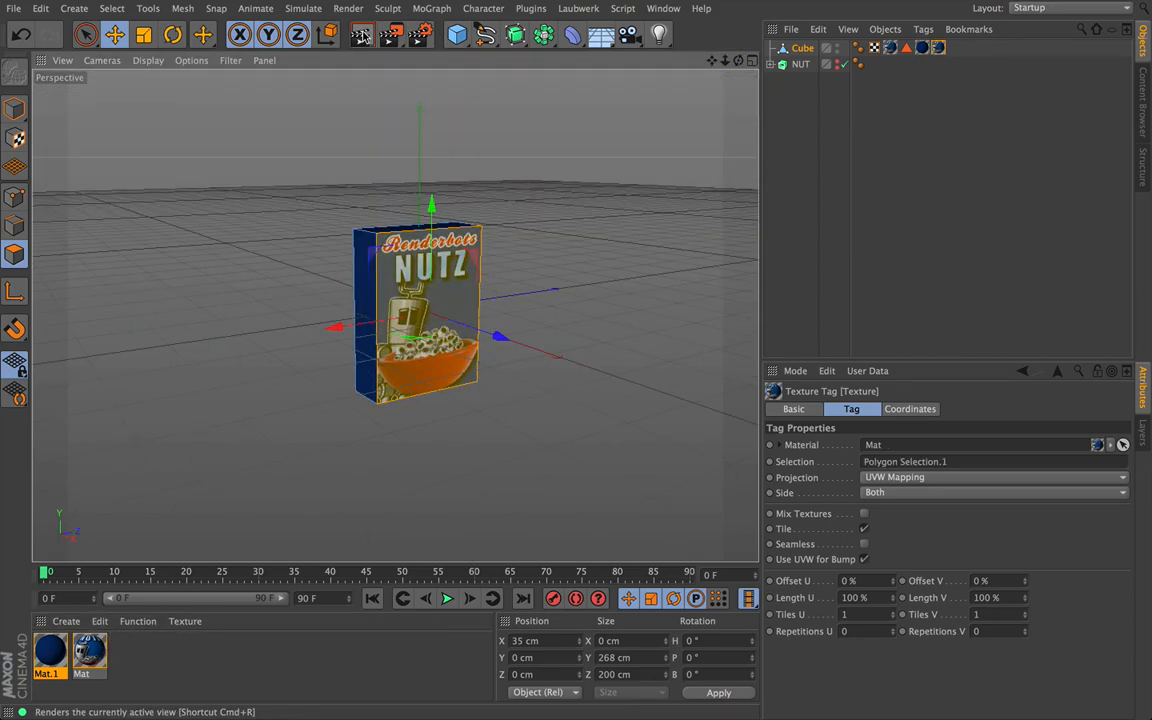
pyautogui.click(361, 35)
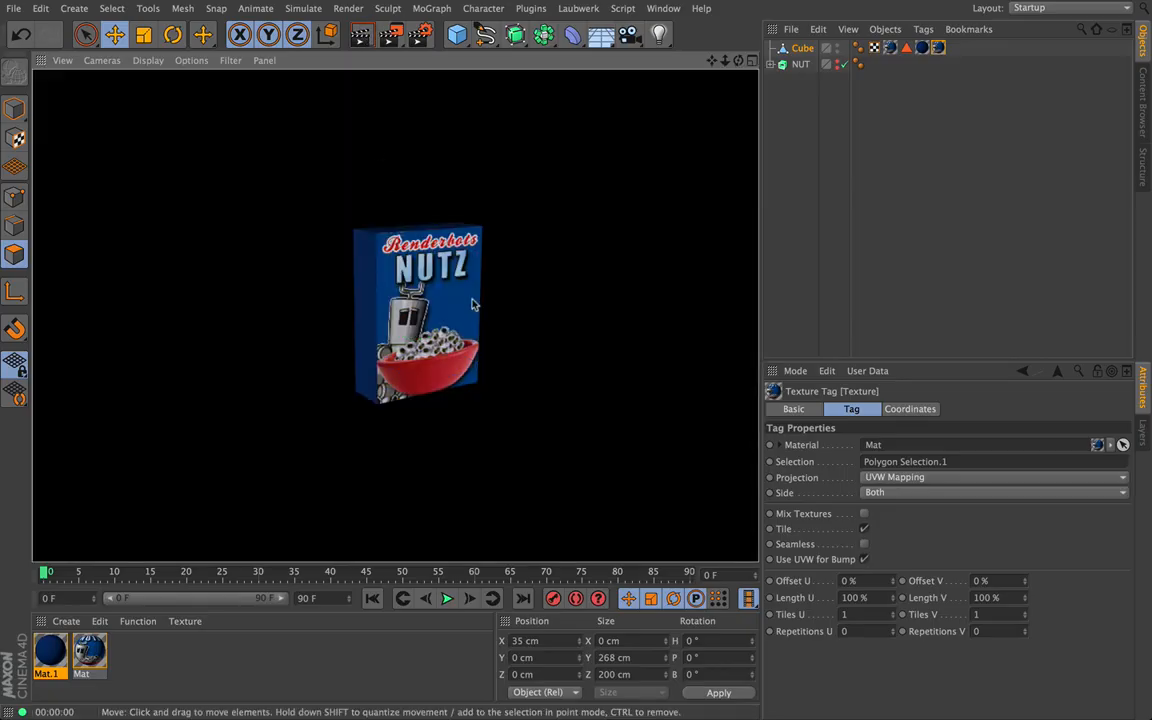
# Select the box's top polygon and inset it with Extrude Inner by about 6.4 cm.
pyautogui.moveTo(738, 61); pyautogui.dragTo(700, 95)
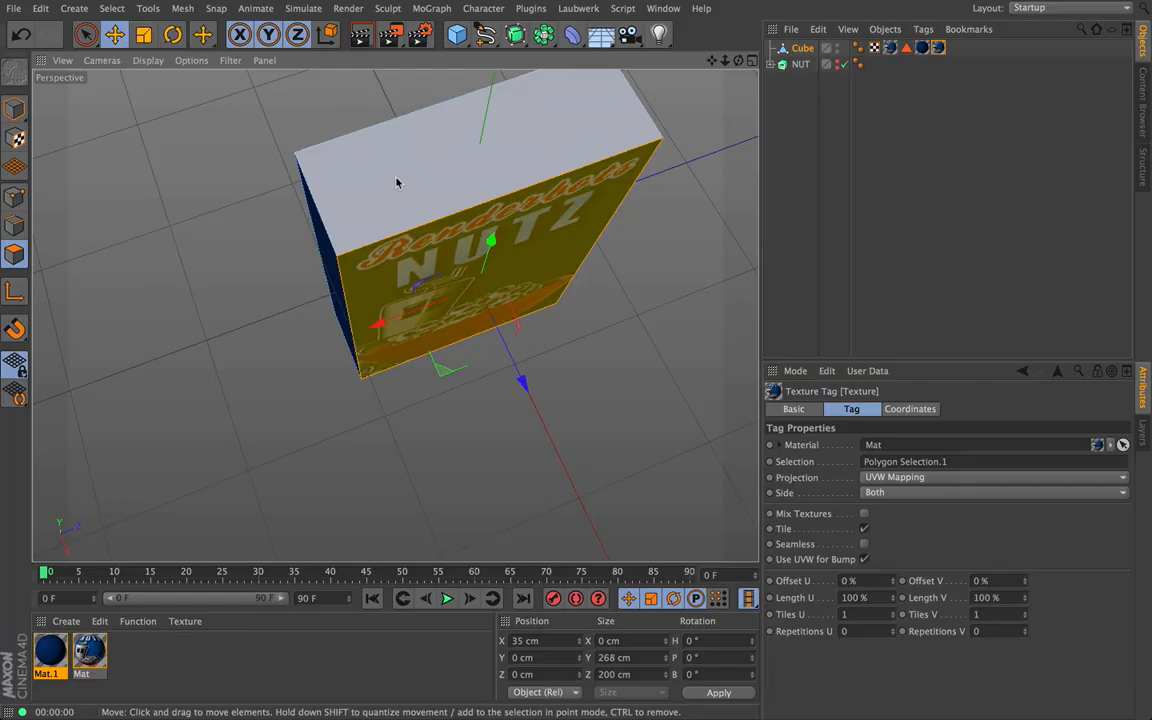
pyautogui.click(411, 165)
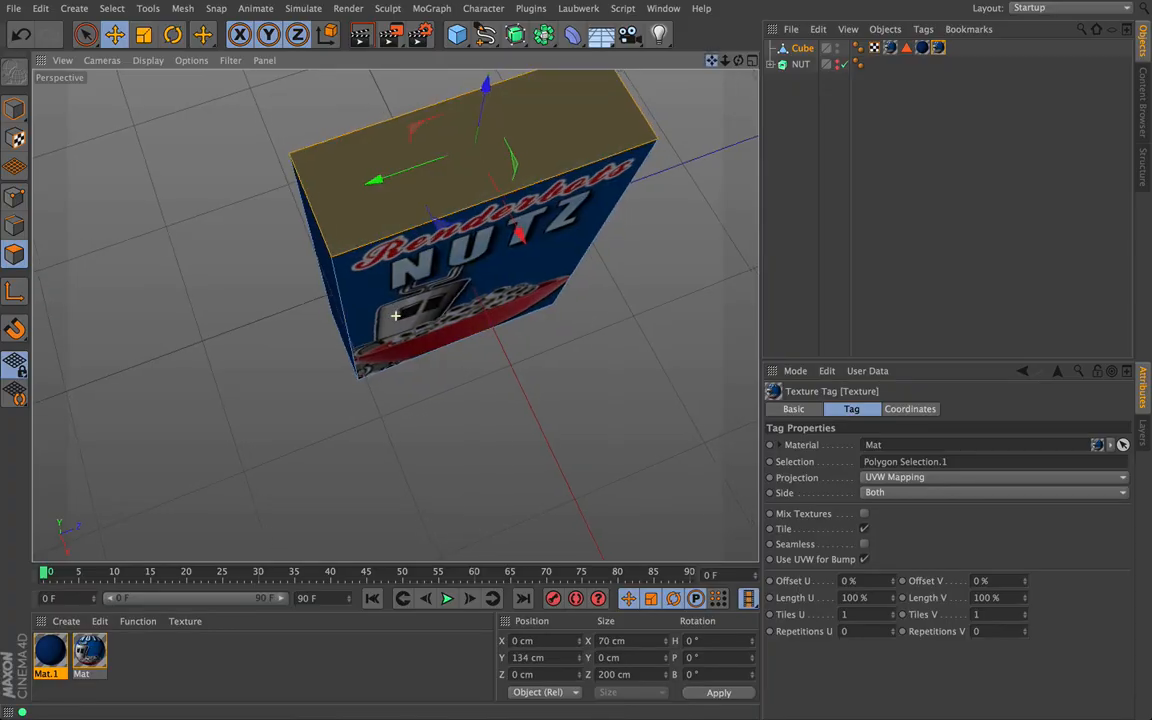
pyautogui.keyDown('alt'); pyautogui.moveTo(395, 316); pyautogui.dragTo(460, 250); pyautogui.keyUp('alt')
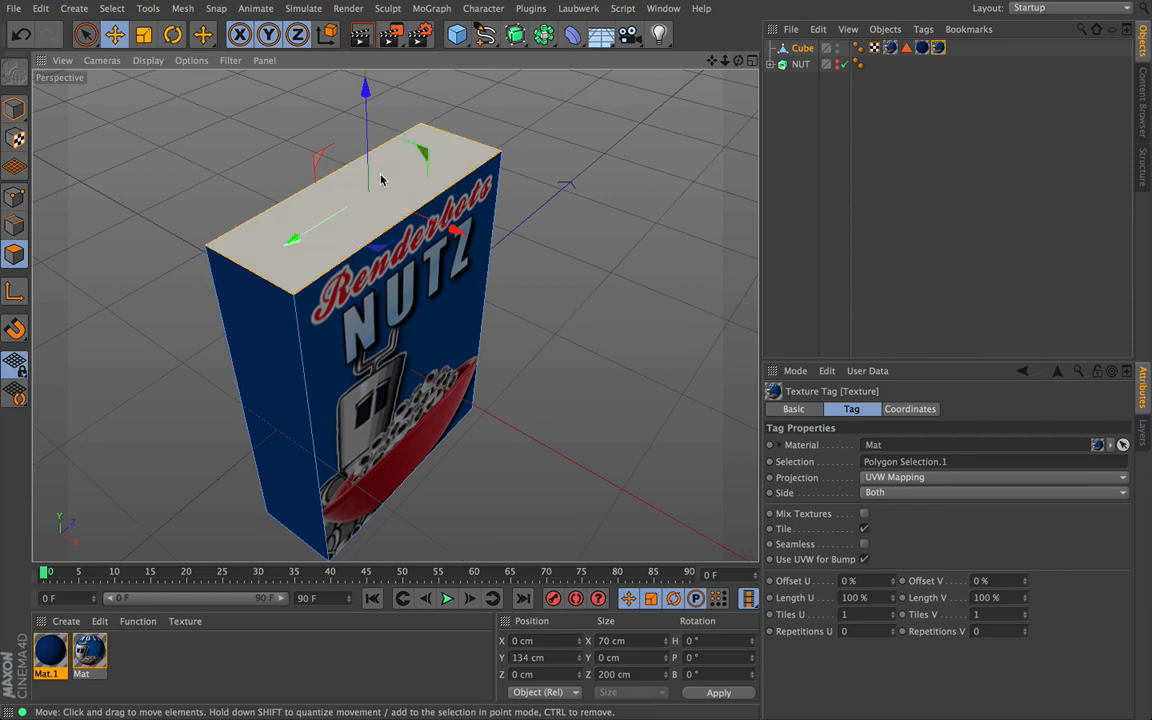
pyautogui.press('m')
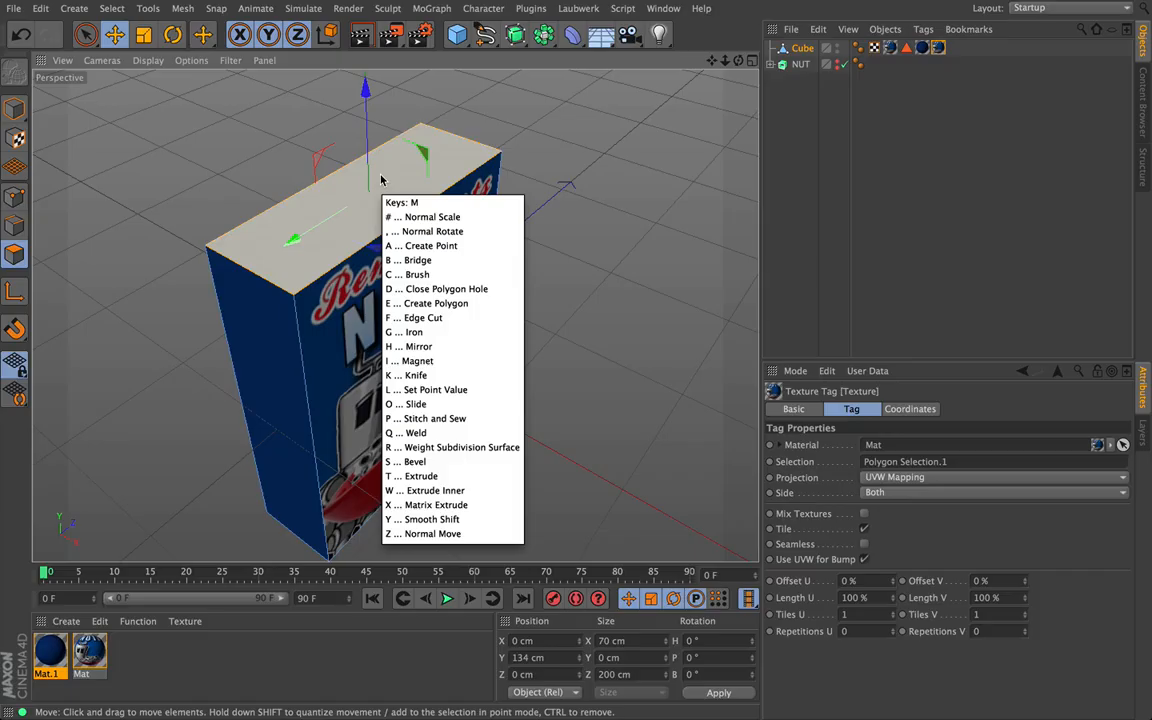
pyautogui.press('w')
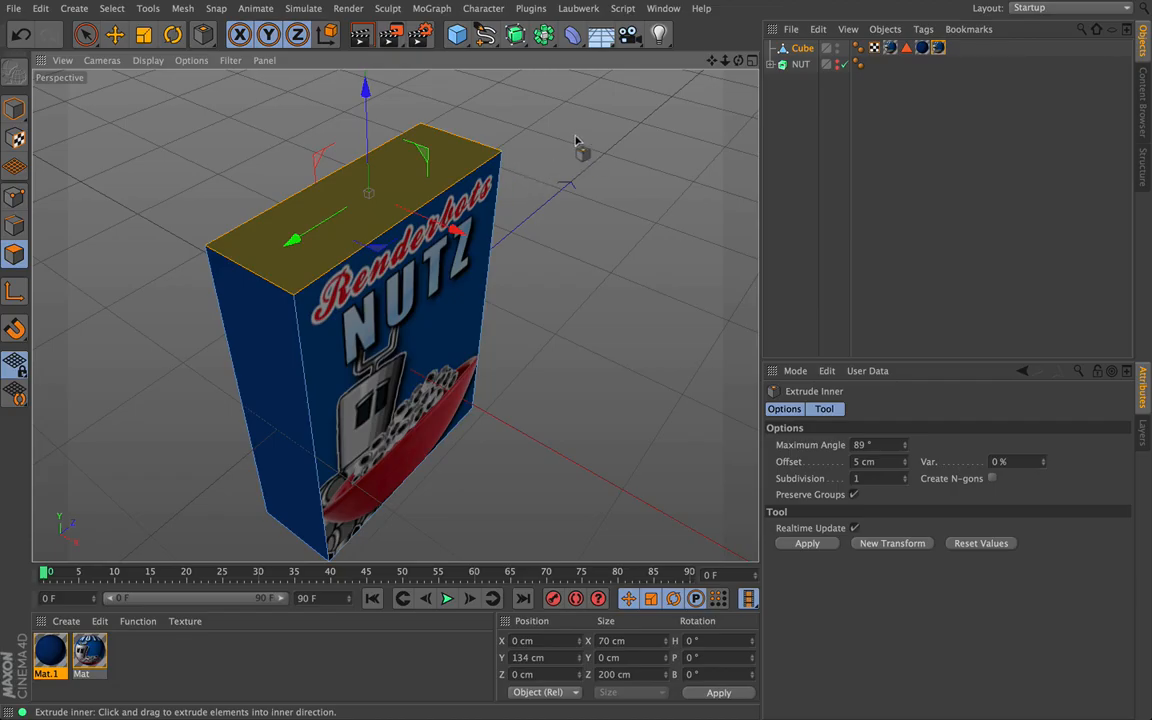
pyautogui.moveTo(575, 140); pyautogui.dragTo(623, 140)
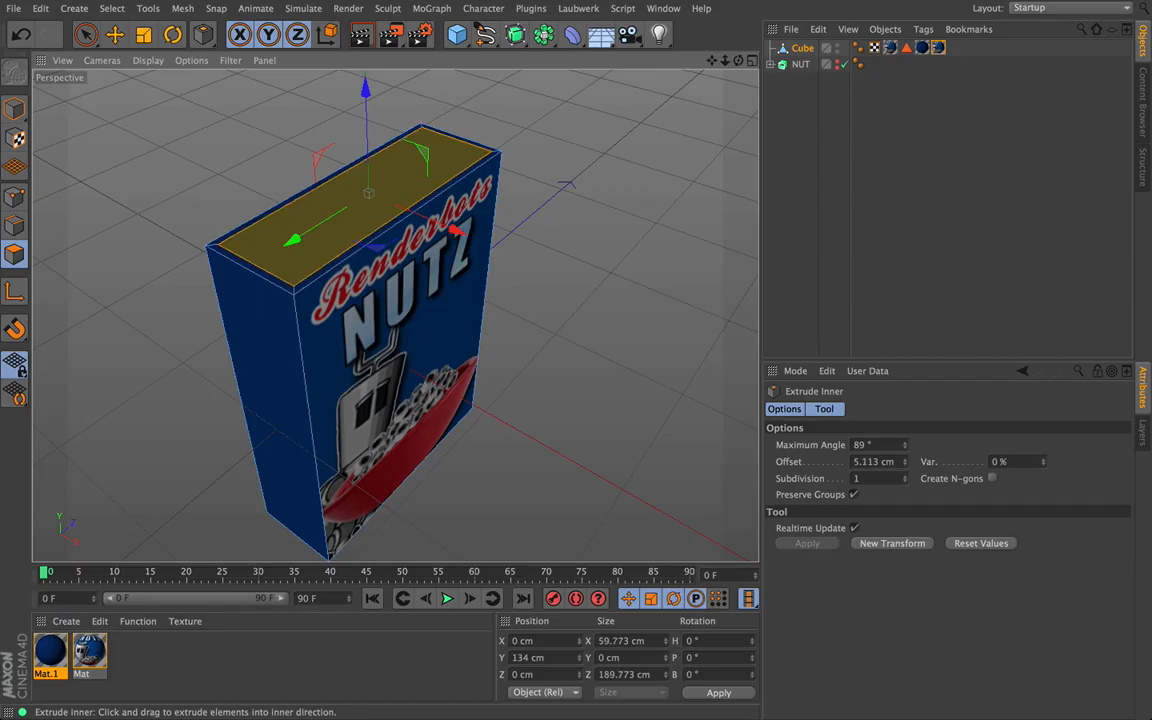
pyautogui.moveTo(629, 140)
pyautogui.mouseDown()
pyautogui.moveTo(726, 140)
pyautogui.moveTo(565, 140)
pyautogui.moveTo(642, 140)
pyautogui.mouseUp()
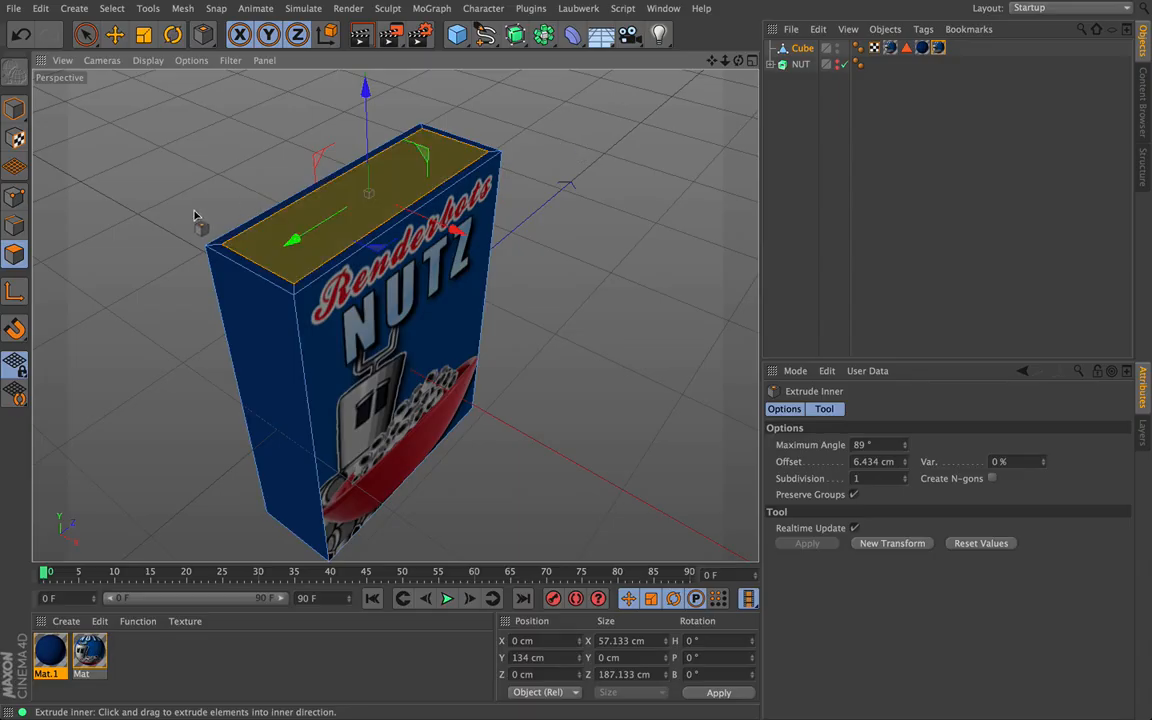
# Delete the inset top polygon to open the box, and view the whole box from the front.
pyautogui.click(280, 268)
pyautogui.press('Delete')
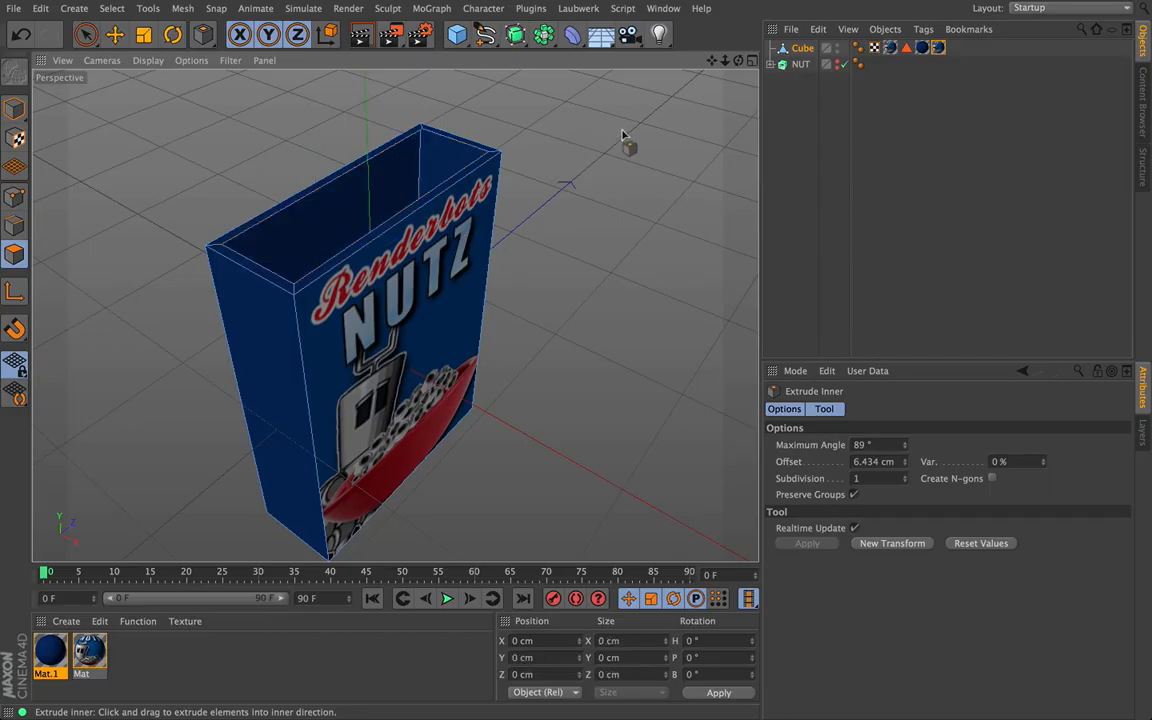
pyautogui.keyDown('alt'); pyautogui.moveTo(625, 147); pyautogui.dragTo(395, 316); pyautogui.keyUp('alt')
pyautogui.moveTo(712, 61); pyautogui.dragTo(714, 65)
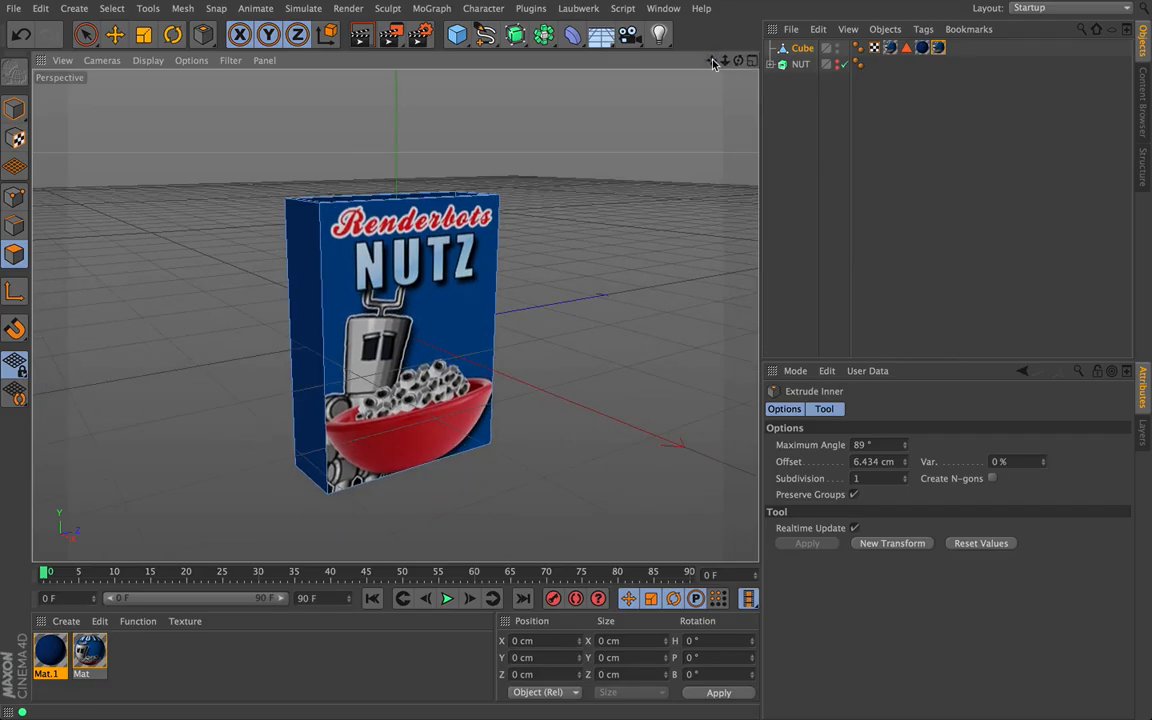
# Rename the cube object as Cereal Box.
pyautogui.doubleClick(806, 48)
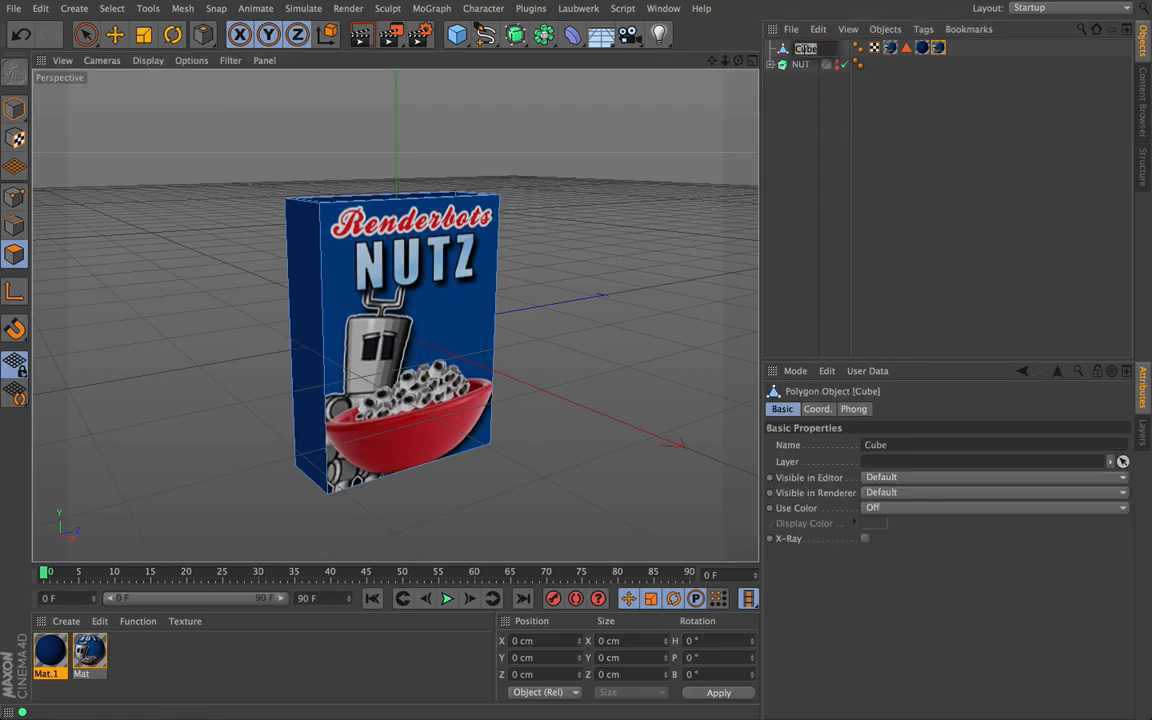
pyautogui.write('Cereal Box')
pyautogui.press('Return')
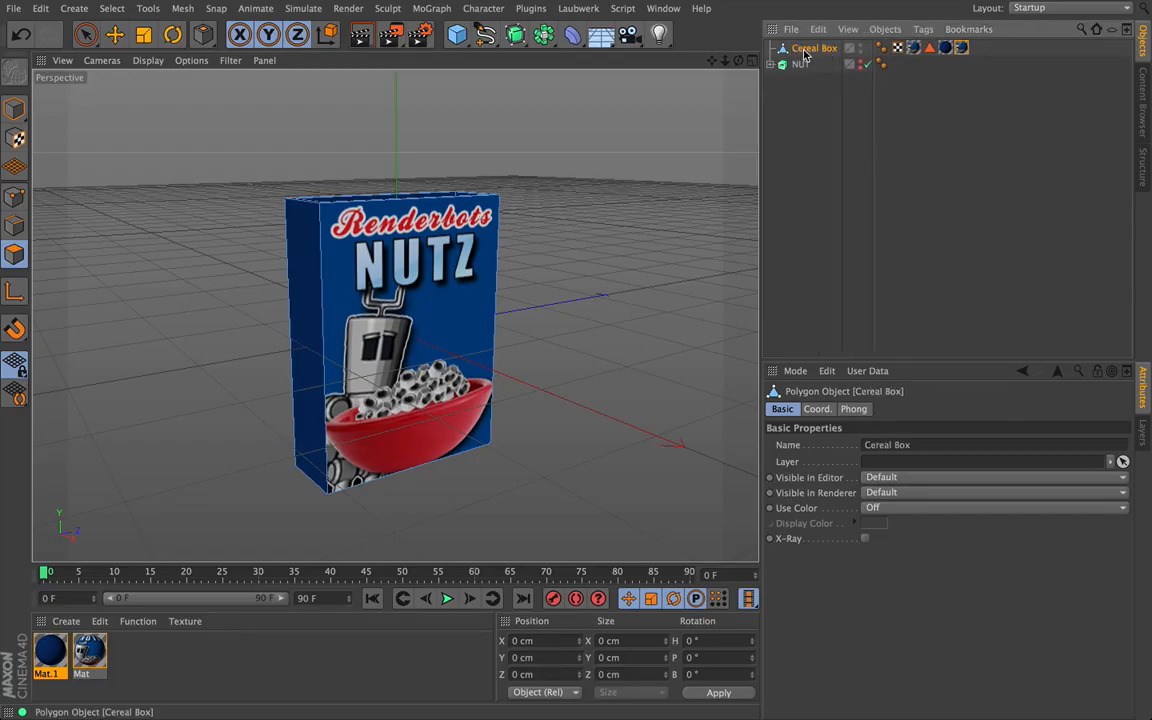
# Hide the Cereal Box object in both the editor and the renderer.
pyautogui.click(798, 65)
pyautogui.click(812, 48)
pyautogui.click(856, 52)
pyautogui.click(852, 47)
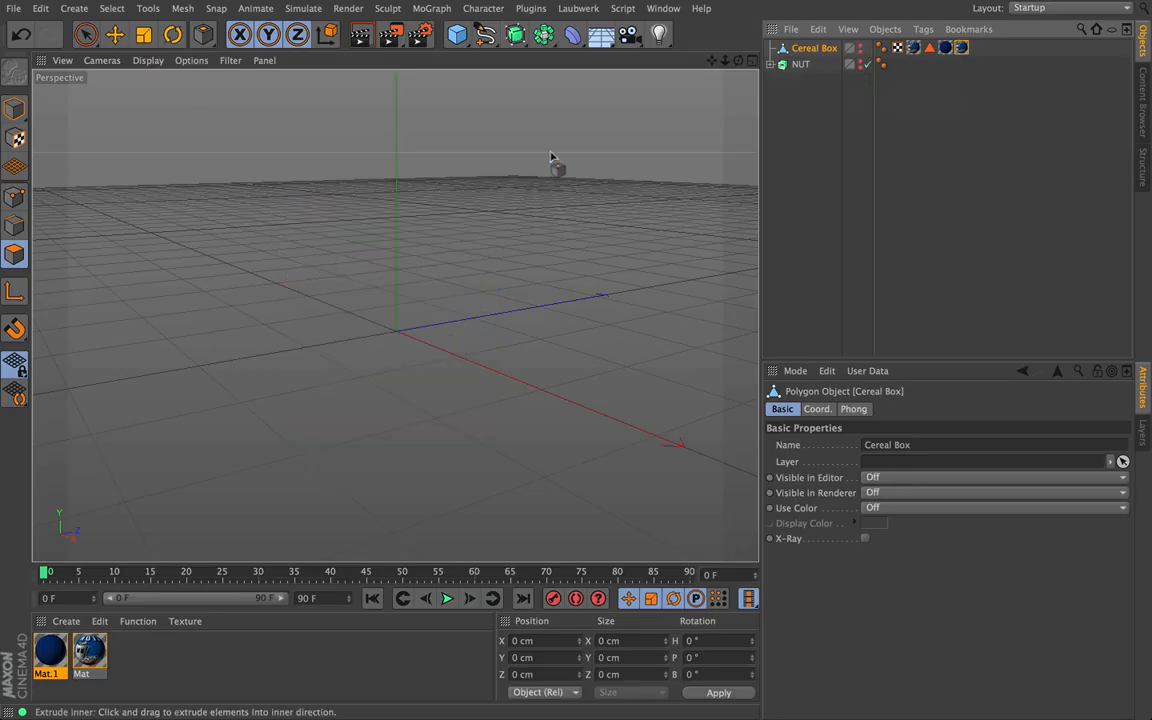
# Start a B-spline in the front view with base points at about X 0, 100 and 200 cm, all near Y -200 cm.
pyautogui.click(86, 34)
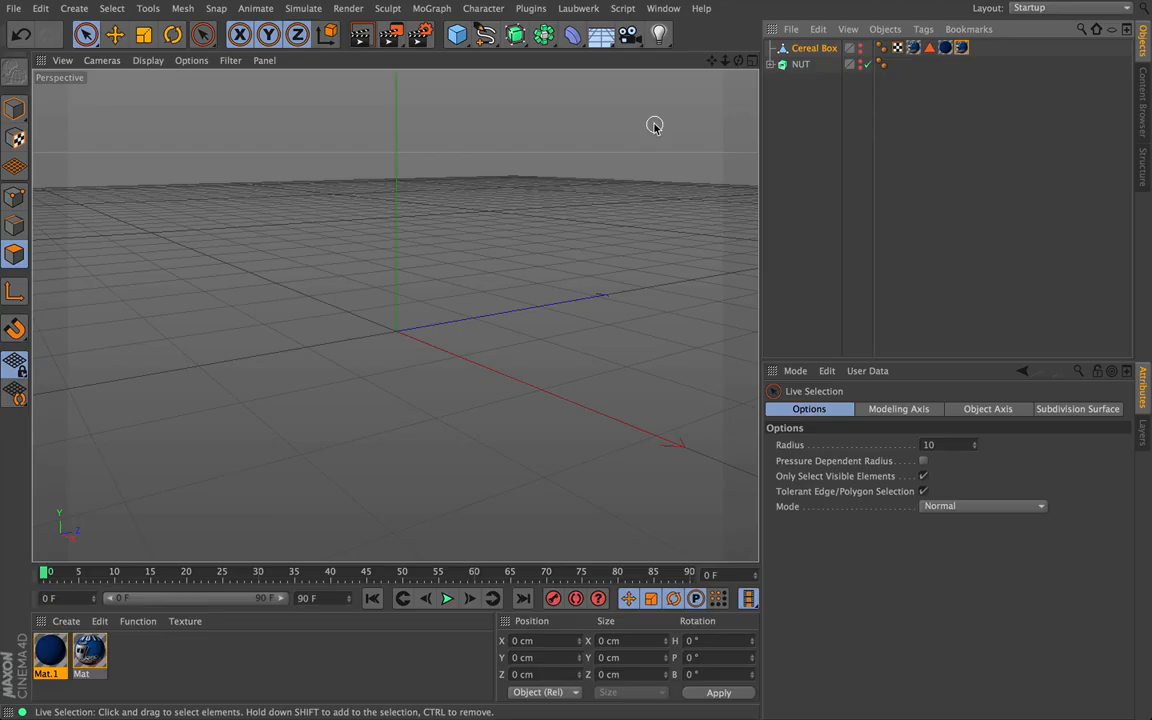
pyautogui.click(752, 63)
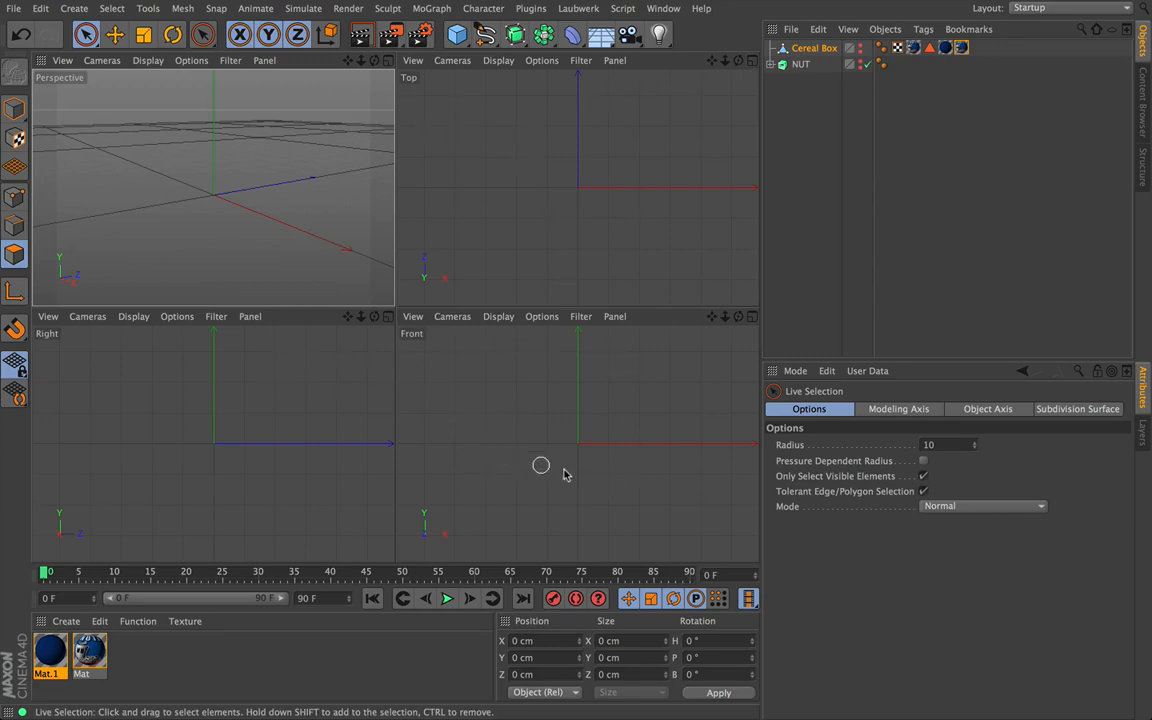
pyautogui.click(752, 318)
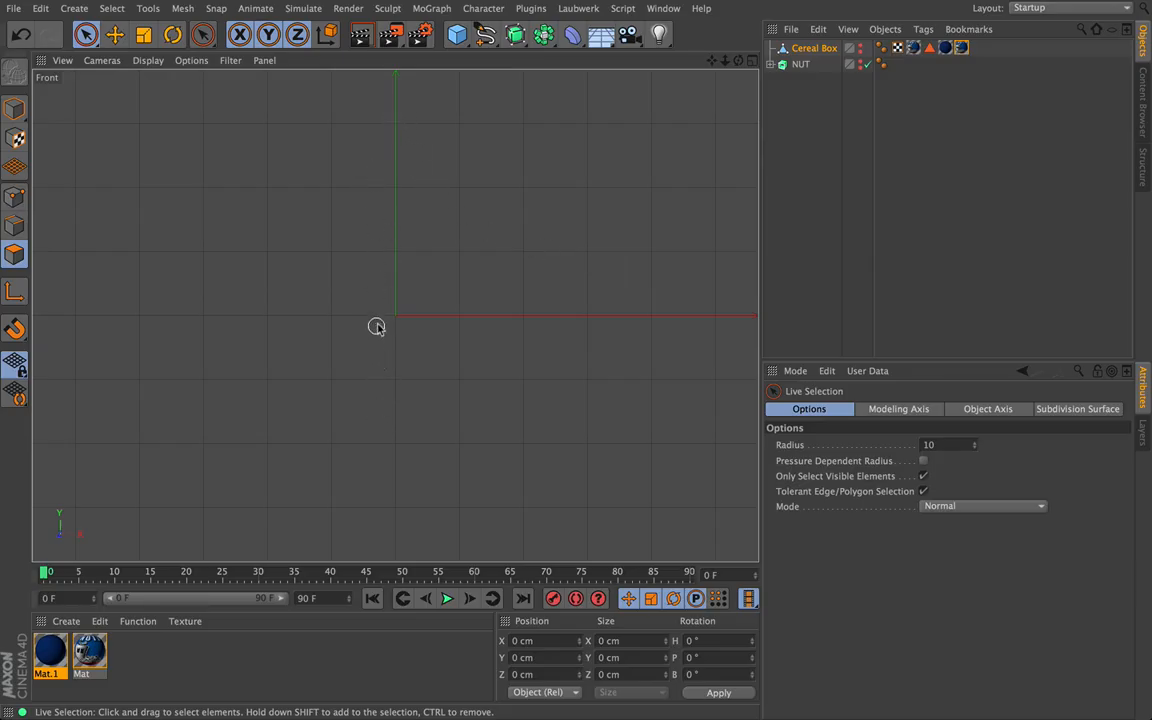
pyautogui.click(488, 36)
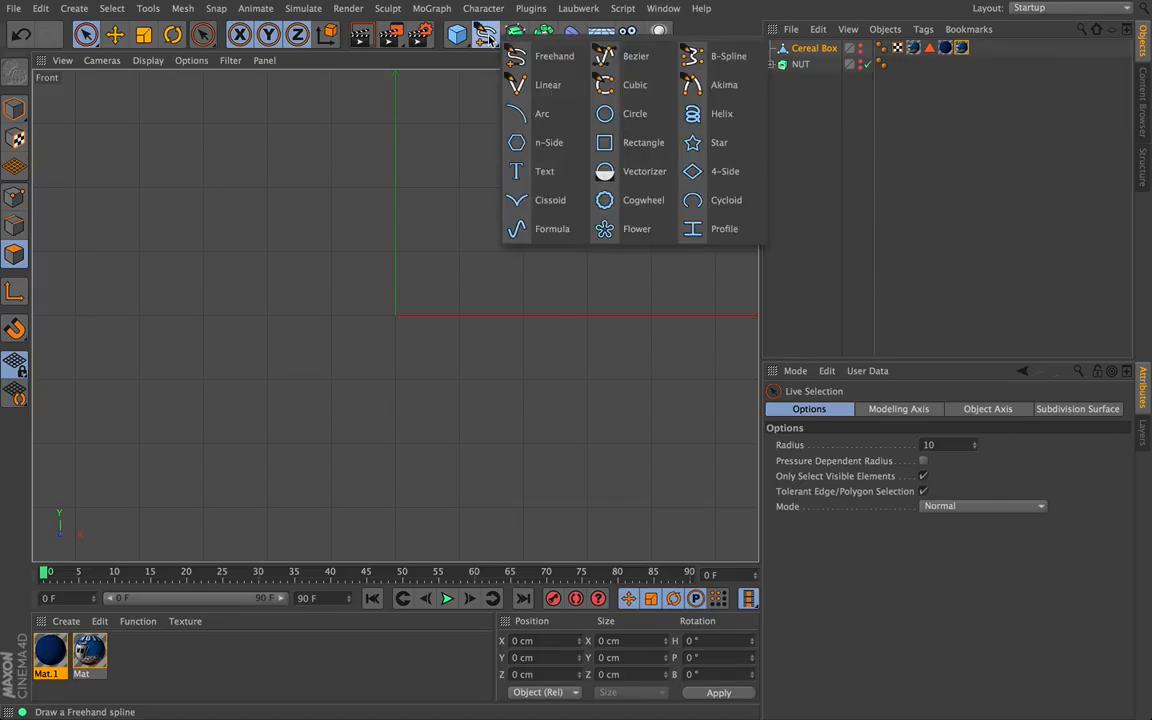
pyautogui.click(703, 64)
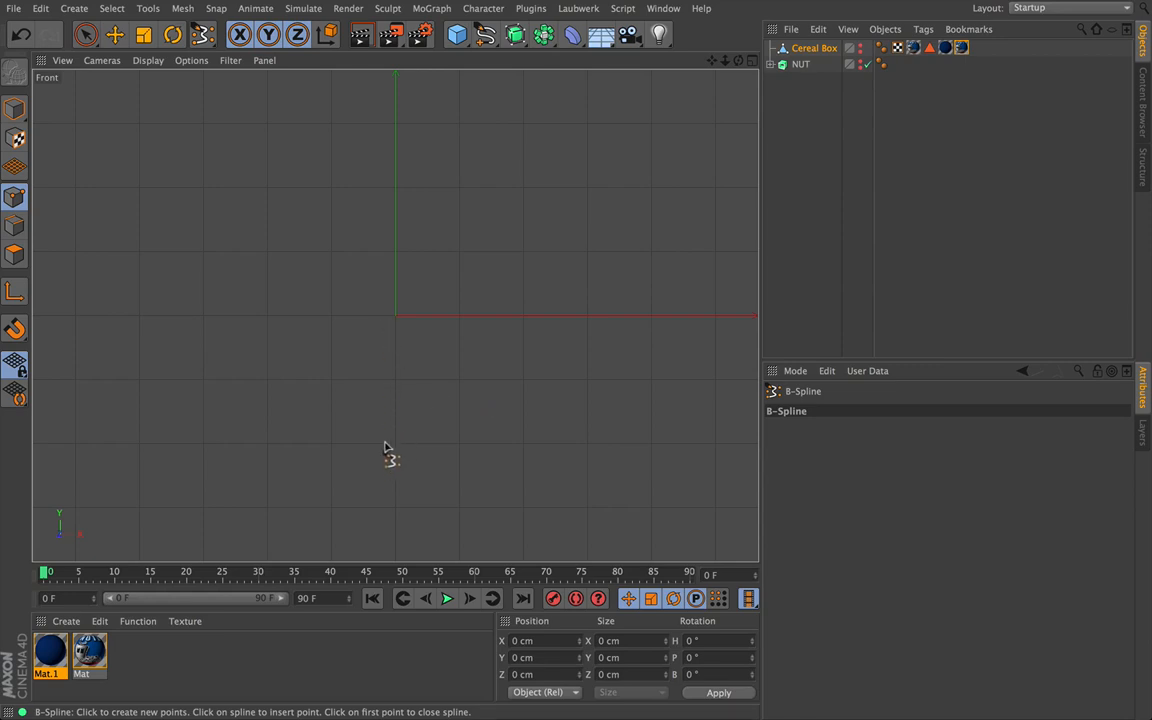
pyautogui.click(396, 444)
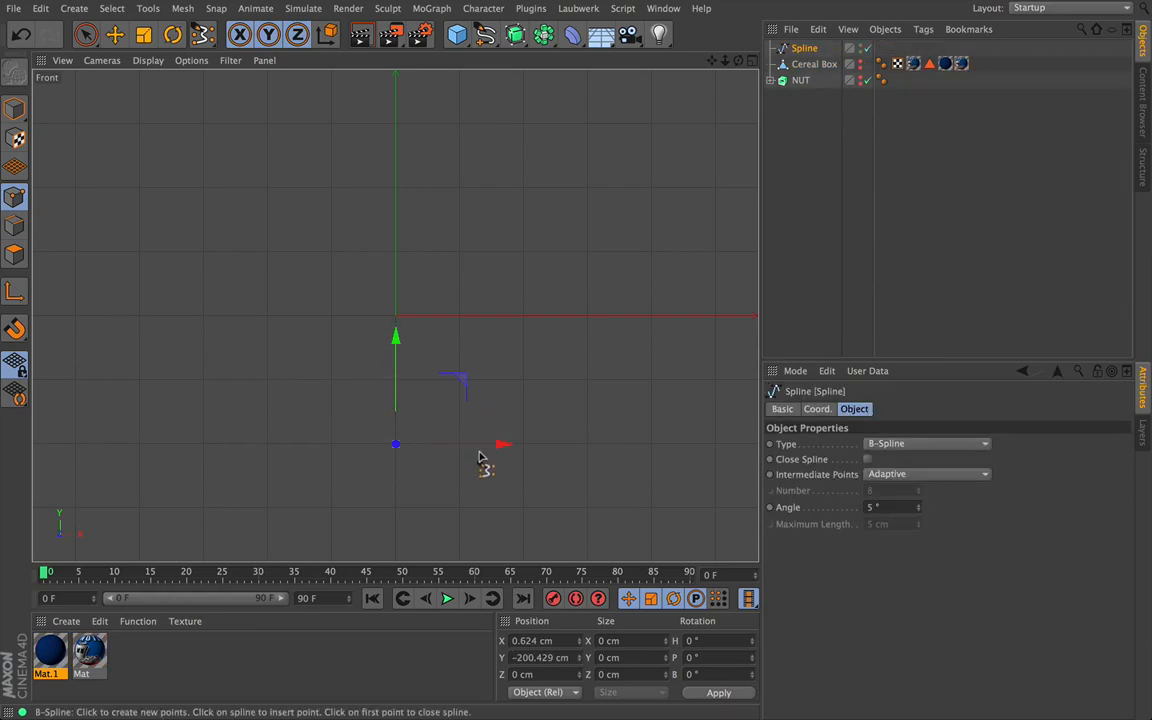
pyautogui.moveTo(725, 60); pyautogui.dragTo(701, 0)
pyautogui.moveTo(395, 316)
pyautogui.mouseDown()
pyautogui.moveTo(722, 64)
pyautogui.moveTo(396, 314)
pyautogui.mouseUp()
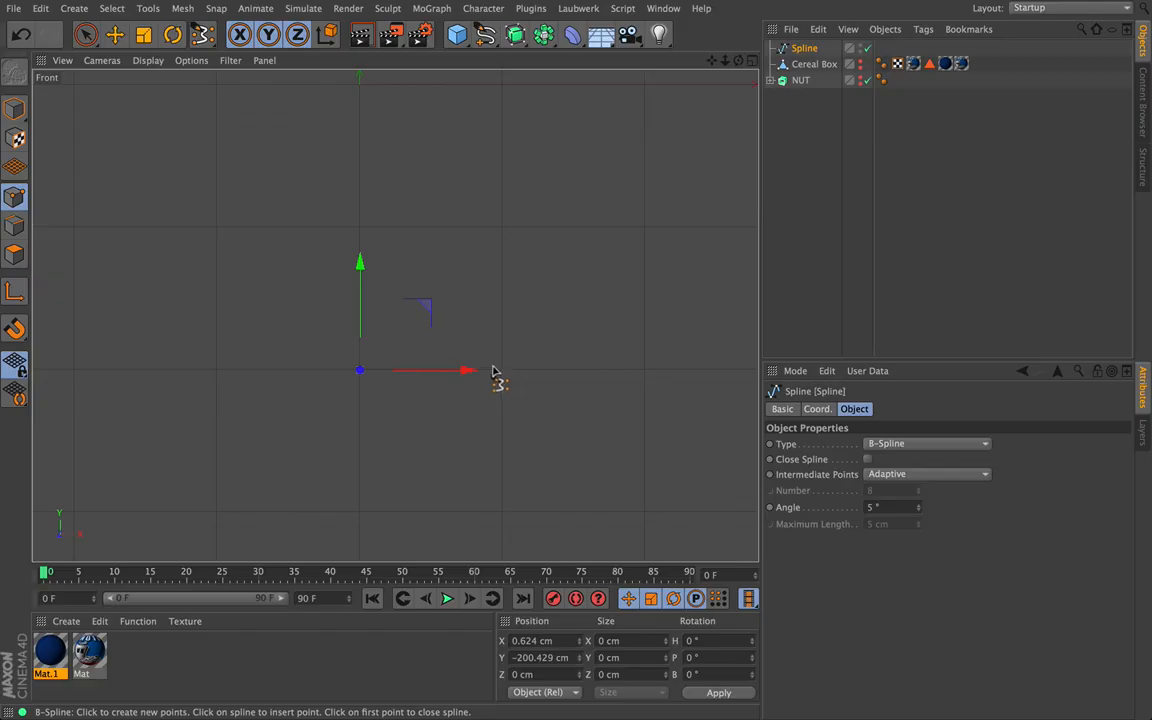
pyautogui.moveTo(493, 372); pyautogui.dragTo(505, 372)
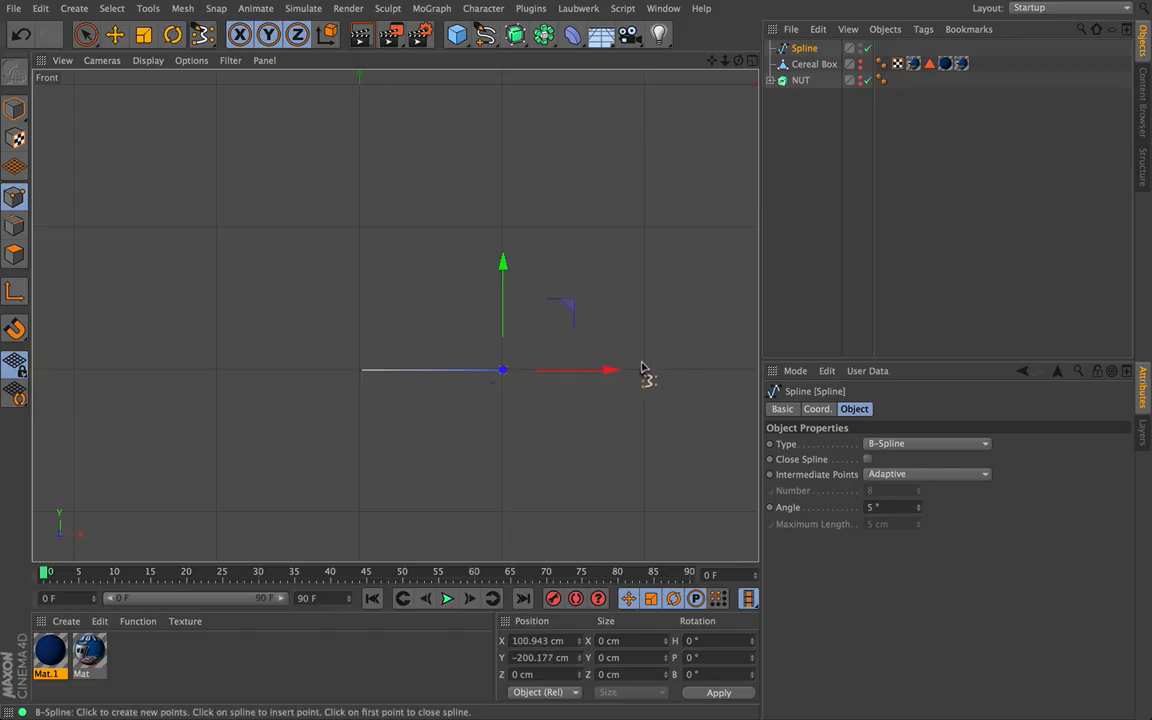
pyautogui.moveTo(633, 372); pyautogui.dragTo(640, 375)
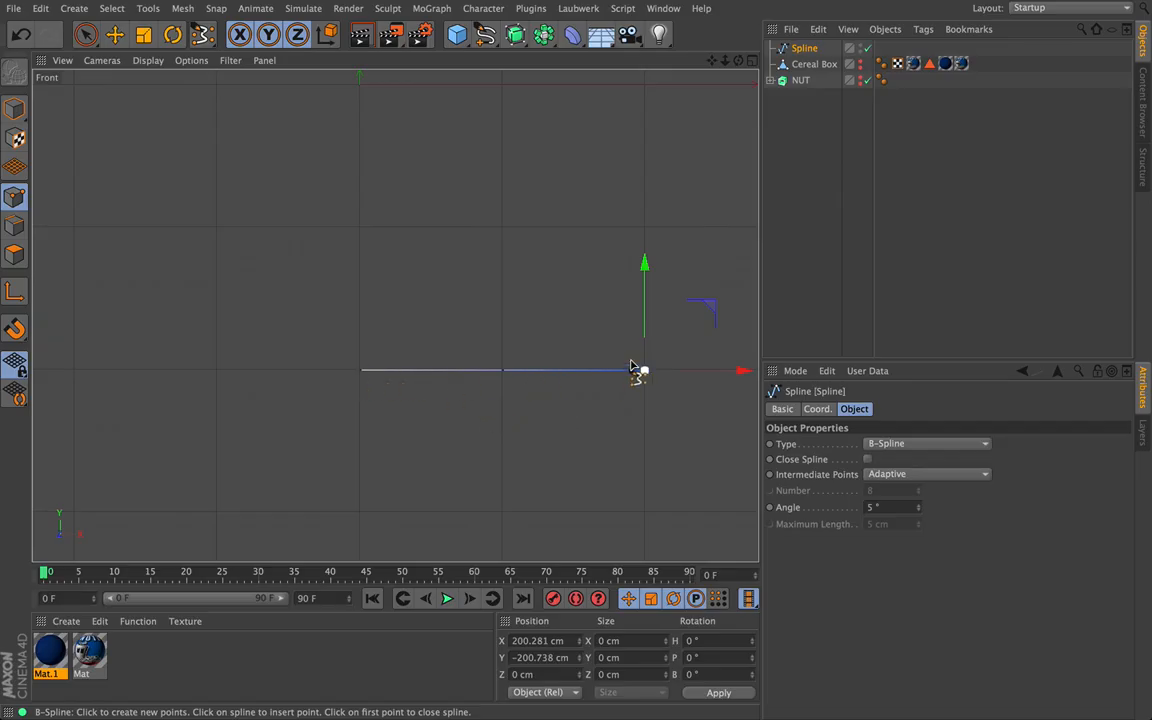
# Continue the spline up the outer wall with points at about (302, -100), (401, 18) and (486, 126) cm.
pyautogui.moveTo(725, 60); pyautogui.dragTo(395, 316)
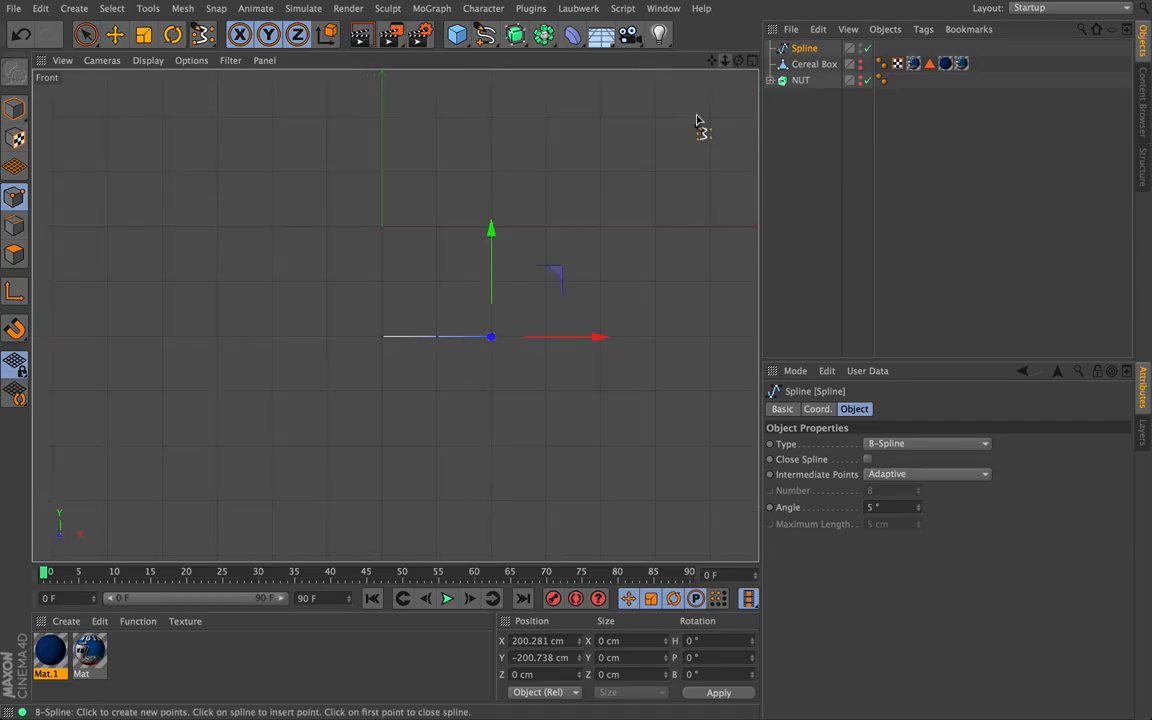
pyautogui.moveTo(725, 61); pyautogui.dragTo(395, 316)
pyautogui.moveTo(713, 66); pyautogui.dragTo(617, 303)
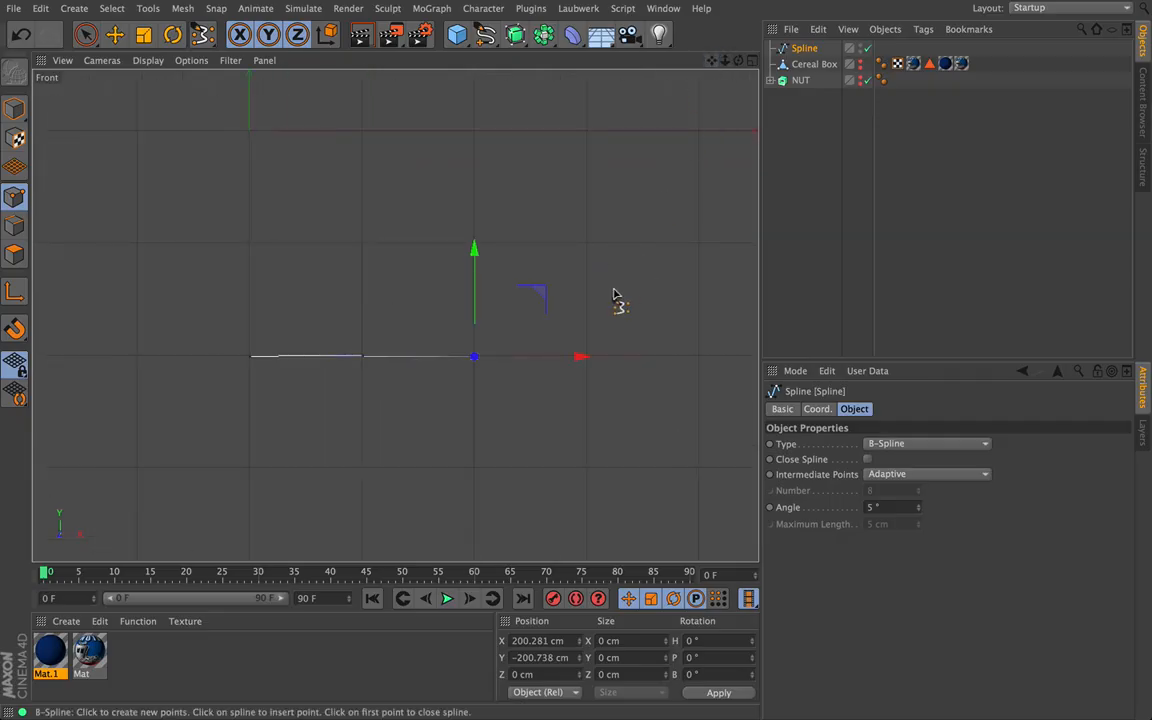
pyautogui.click(588, 243)
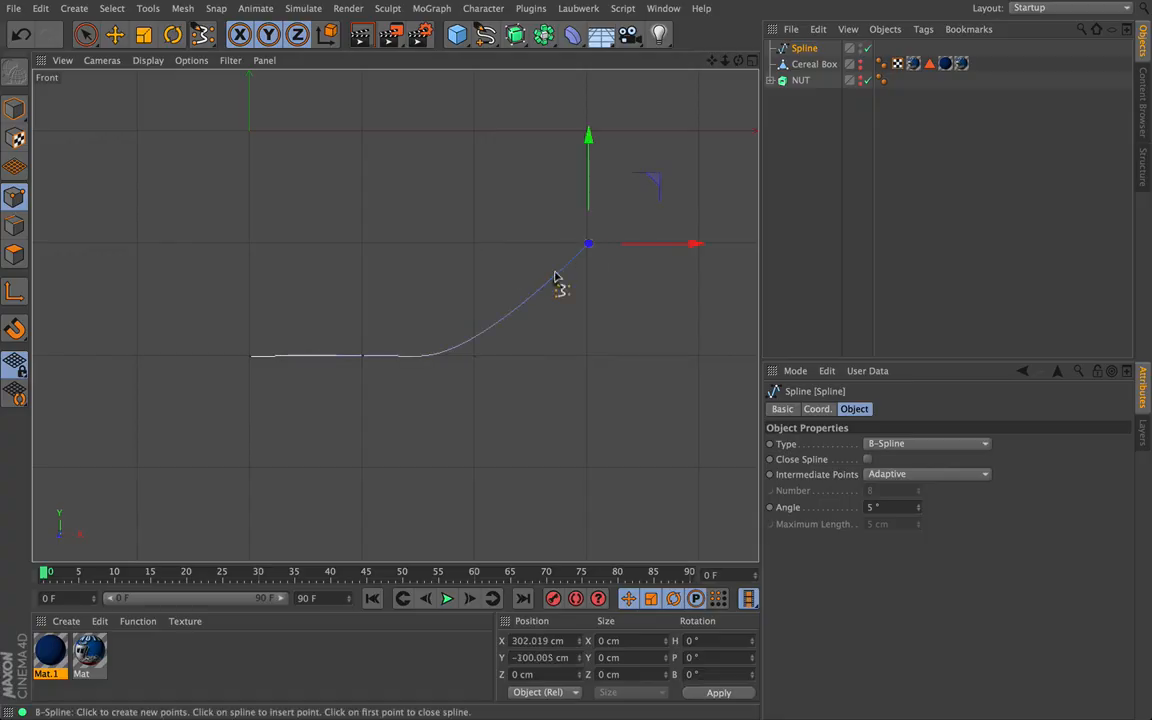
pyautogui.click(688, 113)
pyautogui.moveTo(712, 61); pyautogui.dragTo(368, 368)
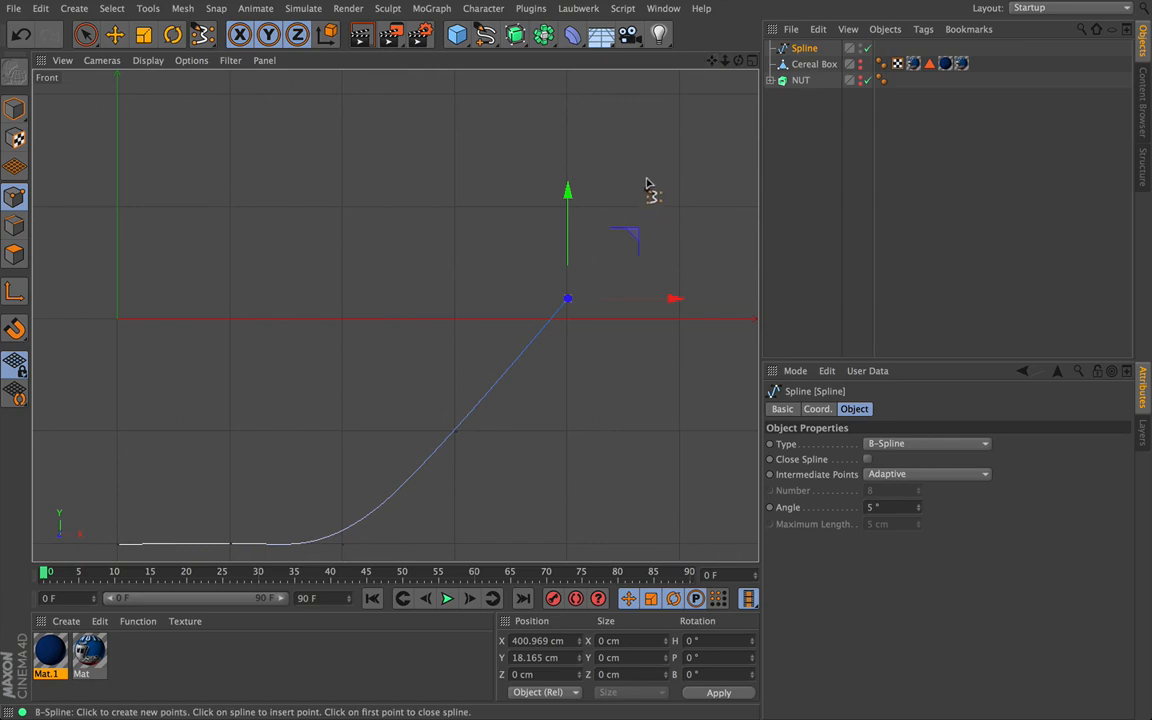
pyautogui.moveTo(567, 298); pyautogui.dragTo(663, 179)
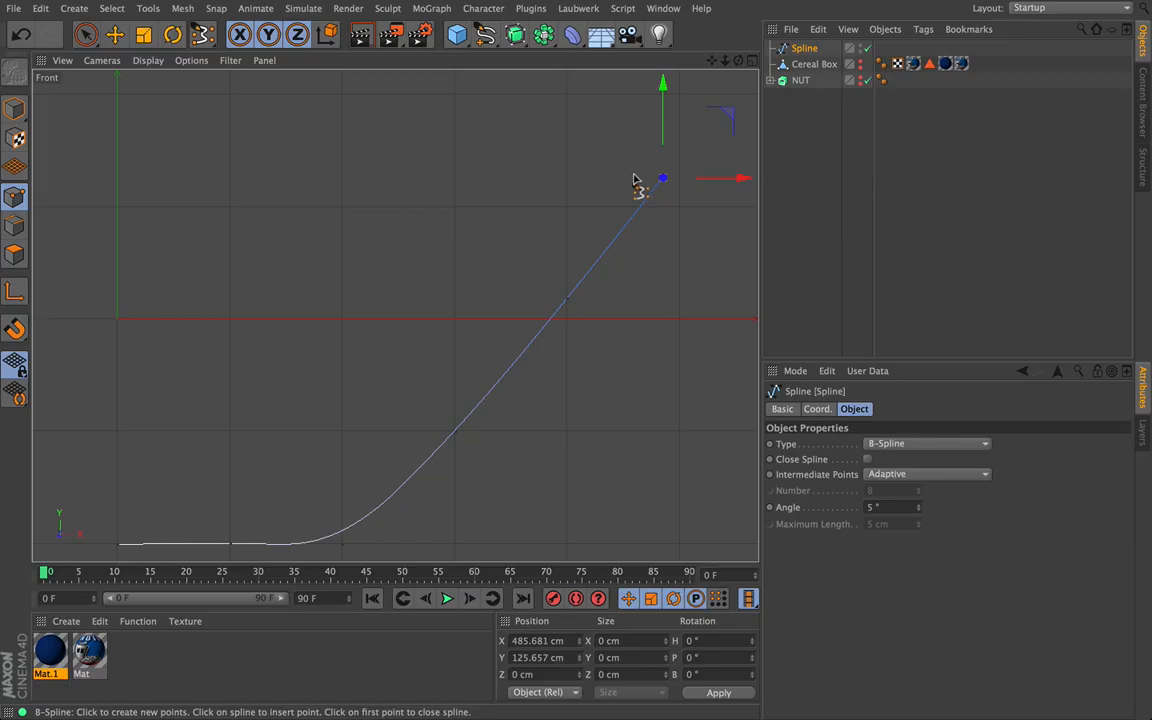
# Turn the spline over at the rim near (465, 129) cm and bring it down inside through about (397, 40) and (332, -41) cm.
pyautogui.moveTo(725, 62); pyautogui.dragTo(561, 96)
pyautogui.moveTo(395, 316); pyautogui.dragTo(402, 342)
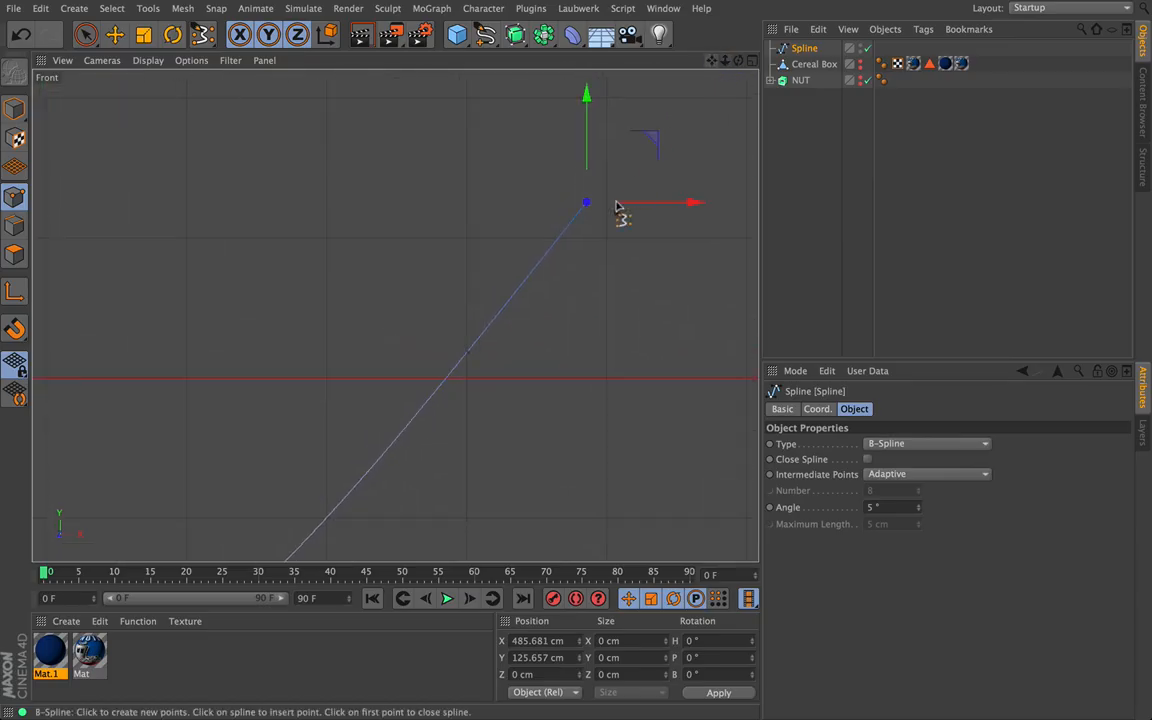
pyautogui.click(557, 197)
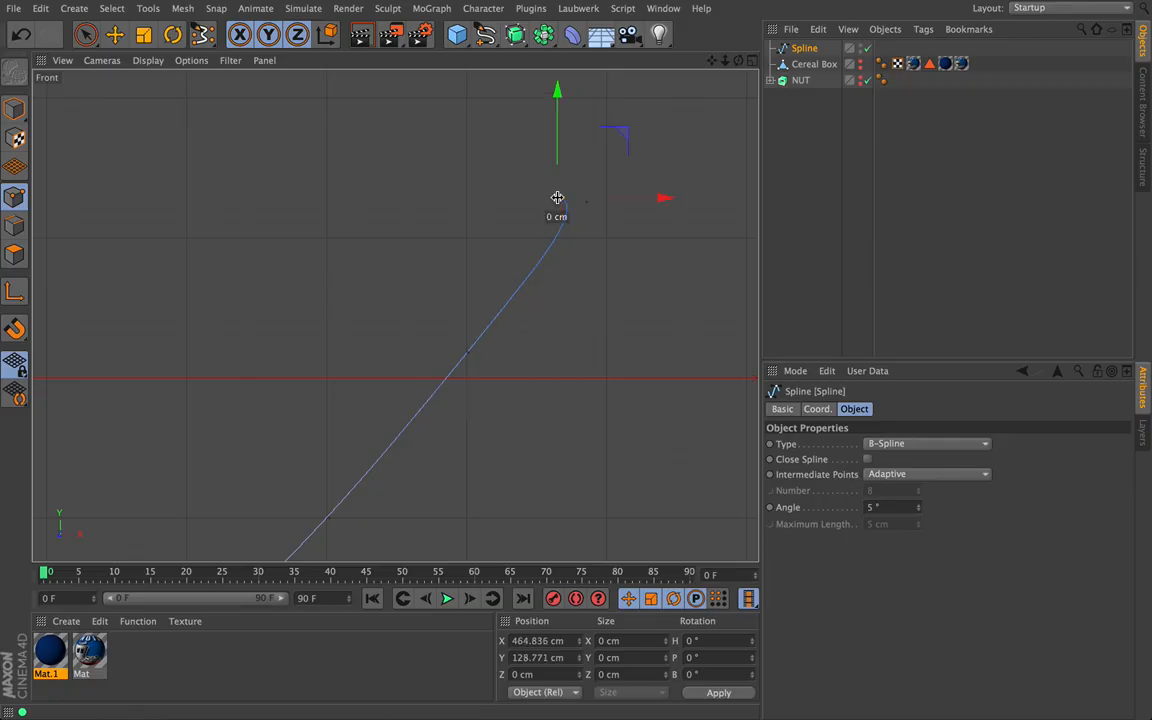
pyautogui.click(461, 322)
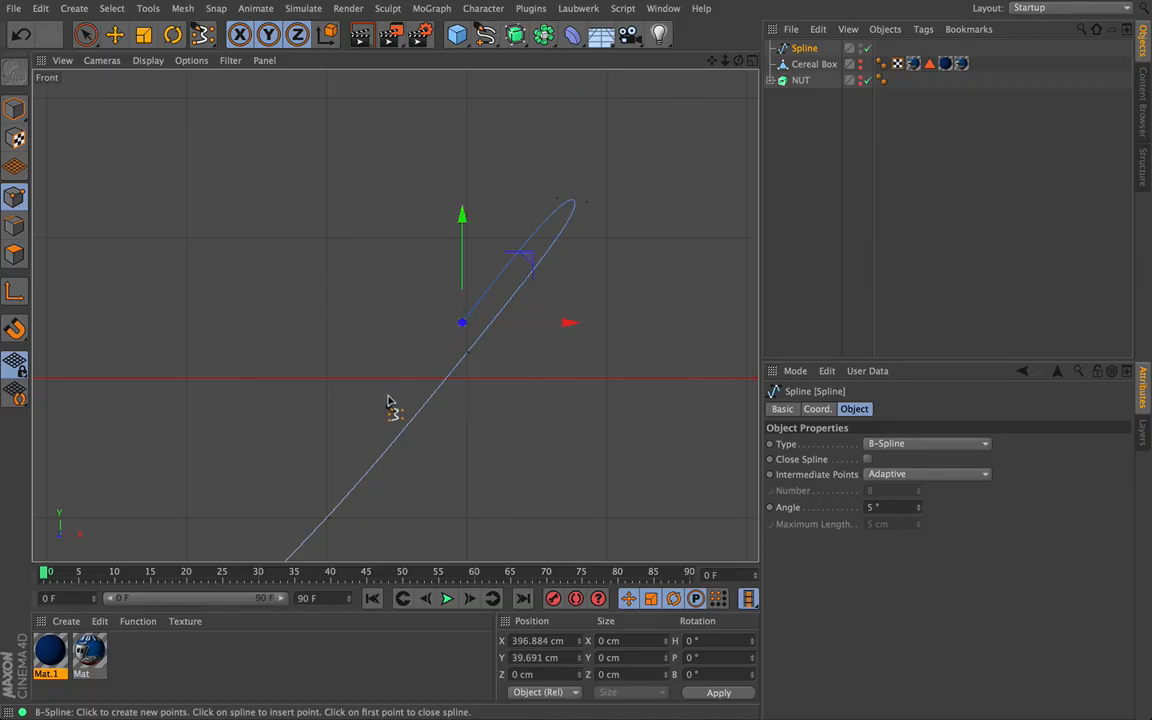
pyautogui.click(368, 434)
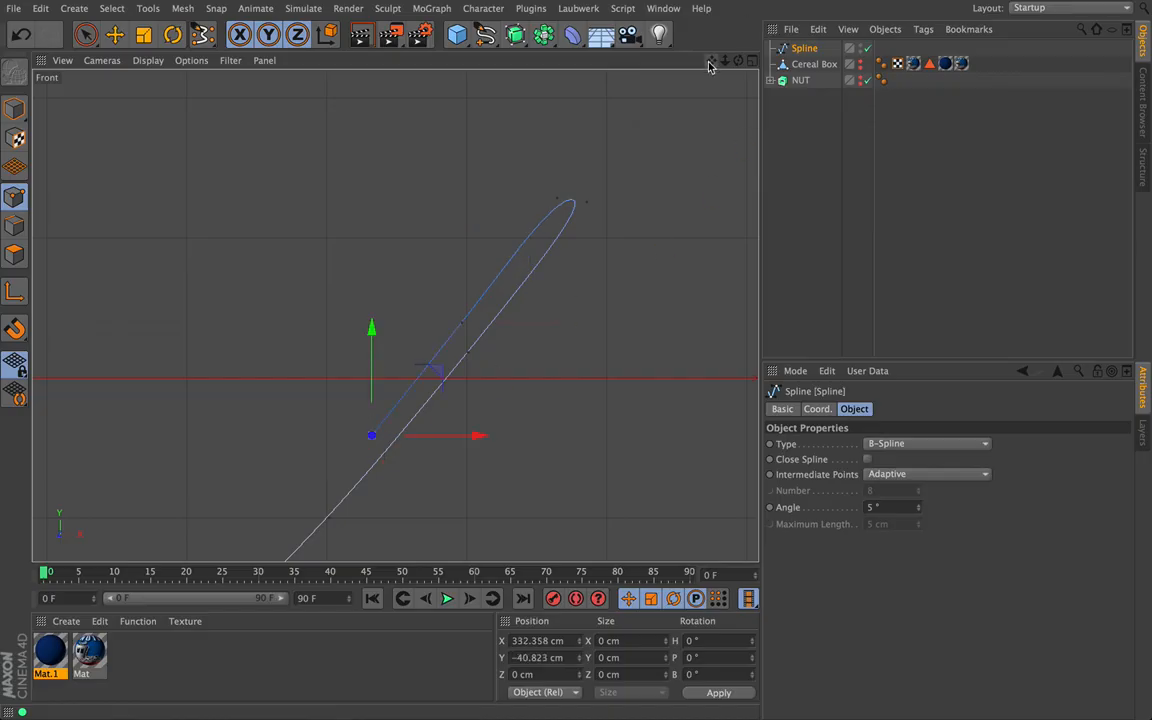
# Finish the inner curve parallel to the outer one, through about (146, -180) cm to the vertical axis near (1, -181) cm.
pyautogui.moveTo(712, 62); pyautogui.dragTo(395, 315)
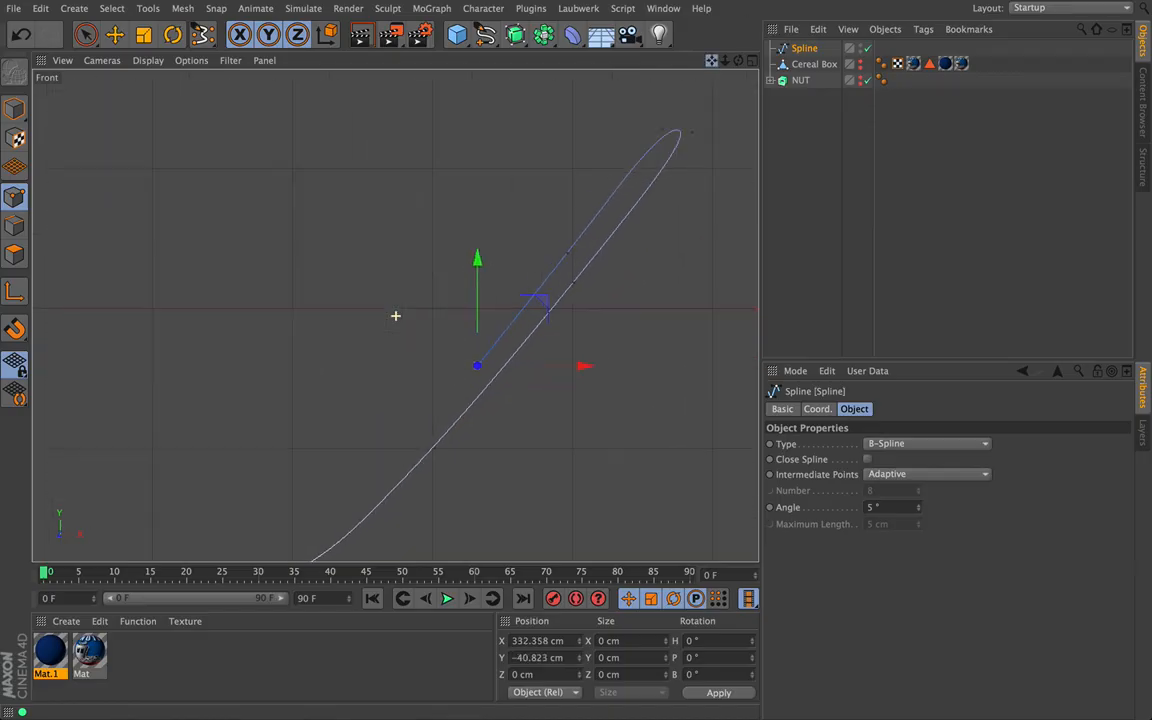
pyautogui.click(435, 354)
pyautogui.moveTo(435, 354); pyautogui.dragTo(238, 435)
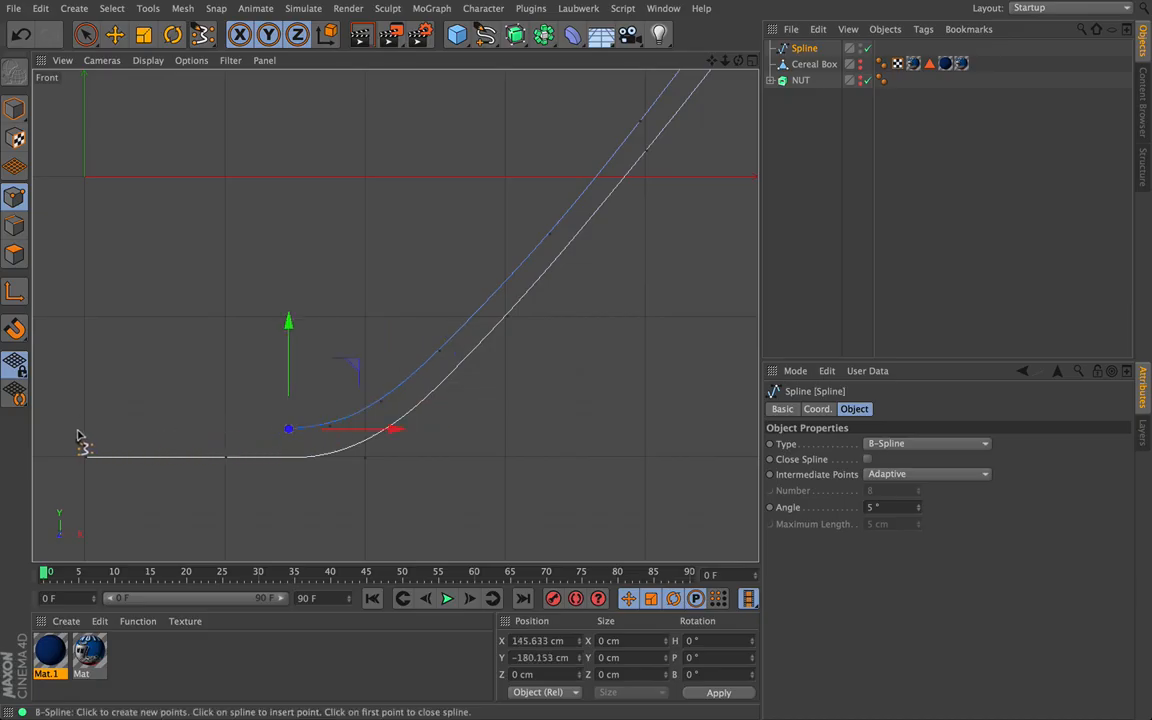
pyautogui.moveTo(77, 432); pyautogui.dragTo(85, 442)
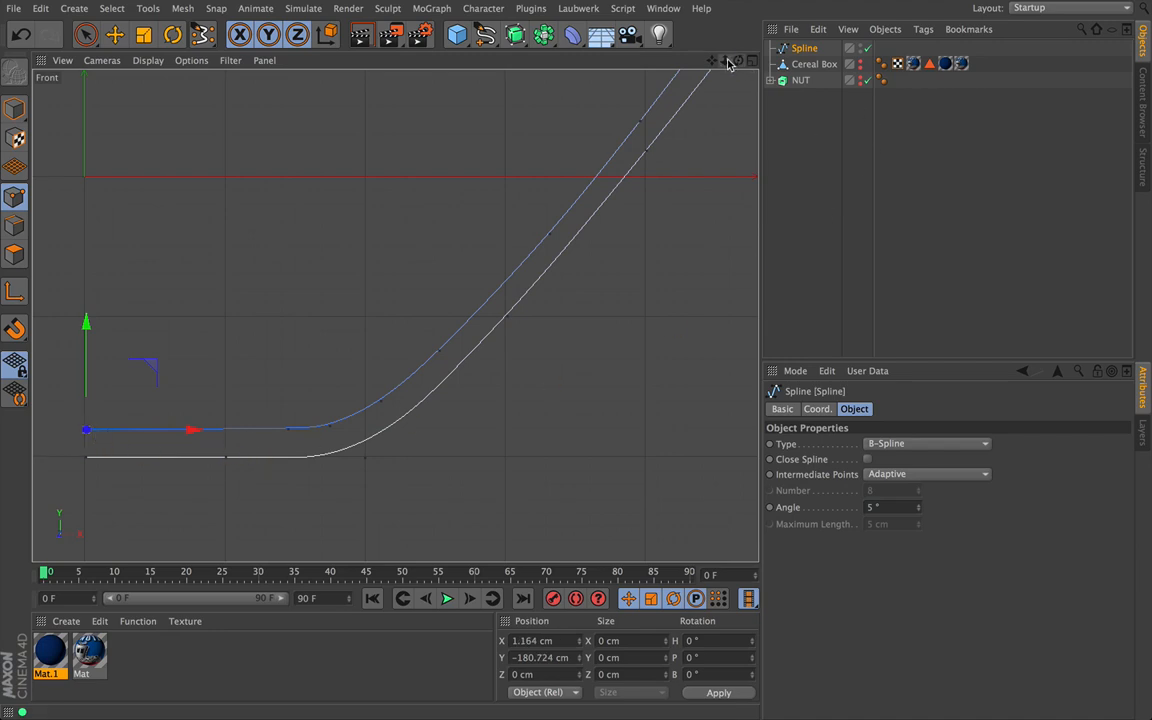
# Add a Lathe object in the perspective view and make the spline its child to form a bowl.
pyautogui.scroll(-3, 395, 316)
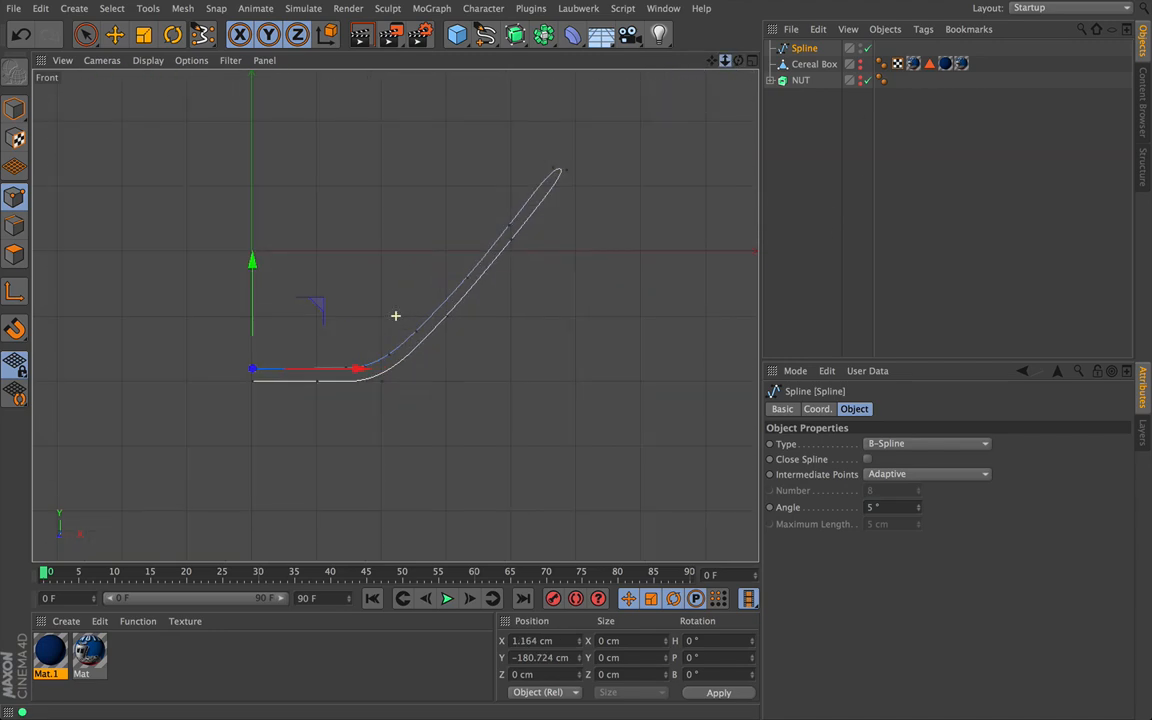
pyautogui.scroll(1, 395, 316)
pyautogui.moveTo(718, 63); pyautogui.dragTo(395, 316)
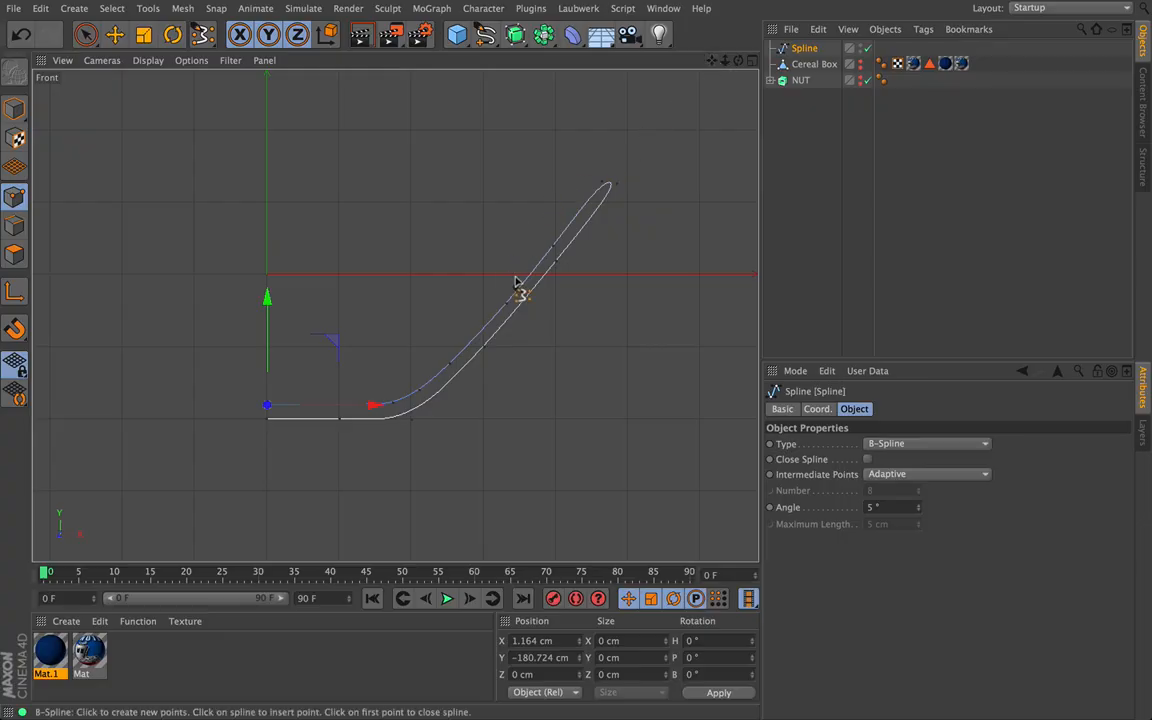
pyautogui.moveTo(739, 60); pyautogui.dragTo(395, 316)
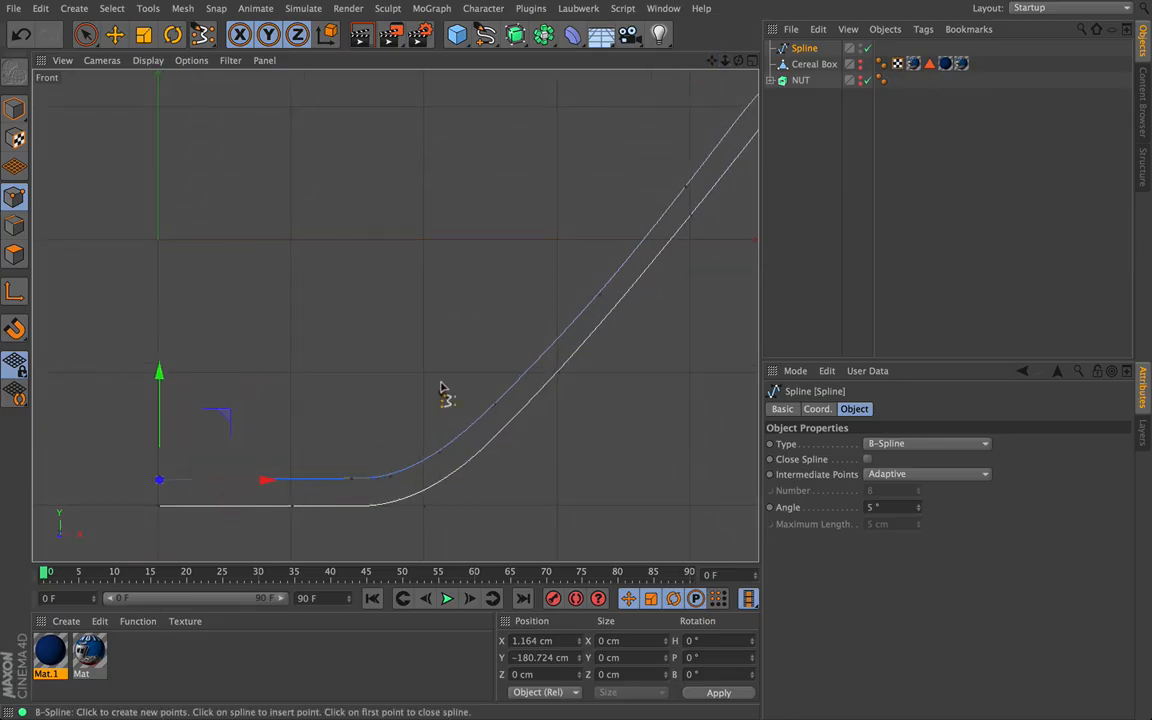
pyautogui.click(753, 64)
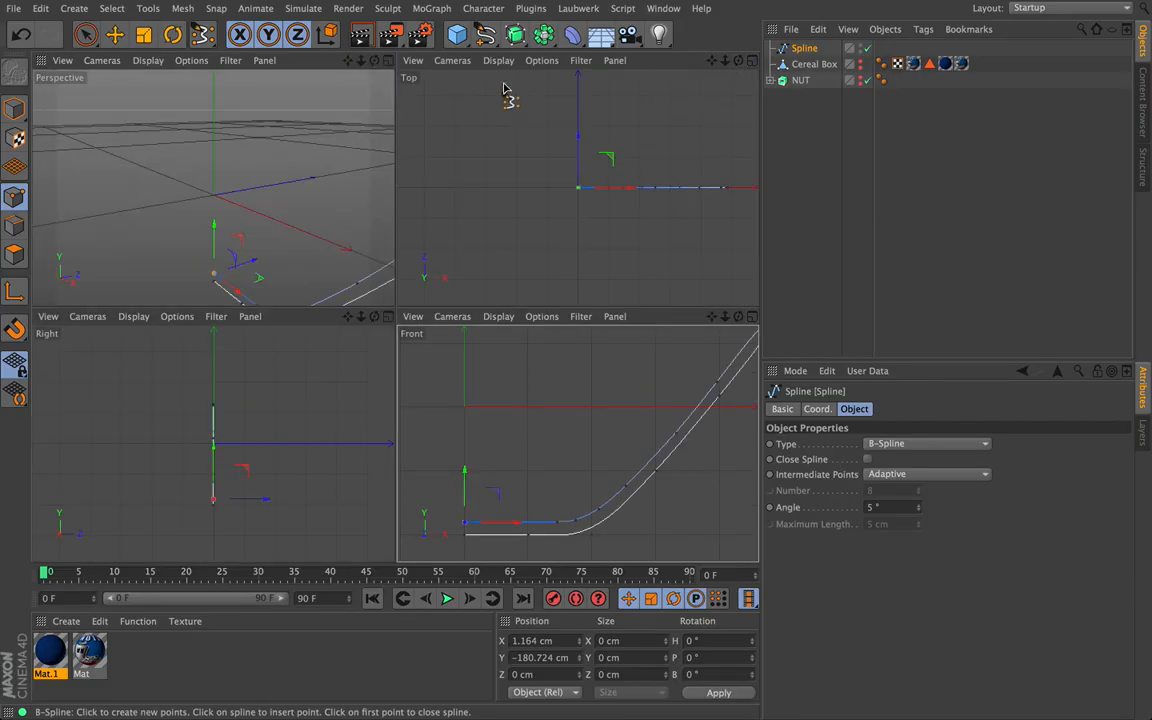
pyautogui.click(389, 62)
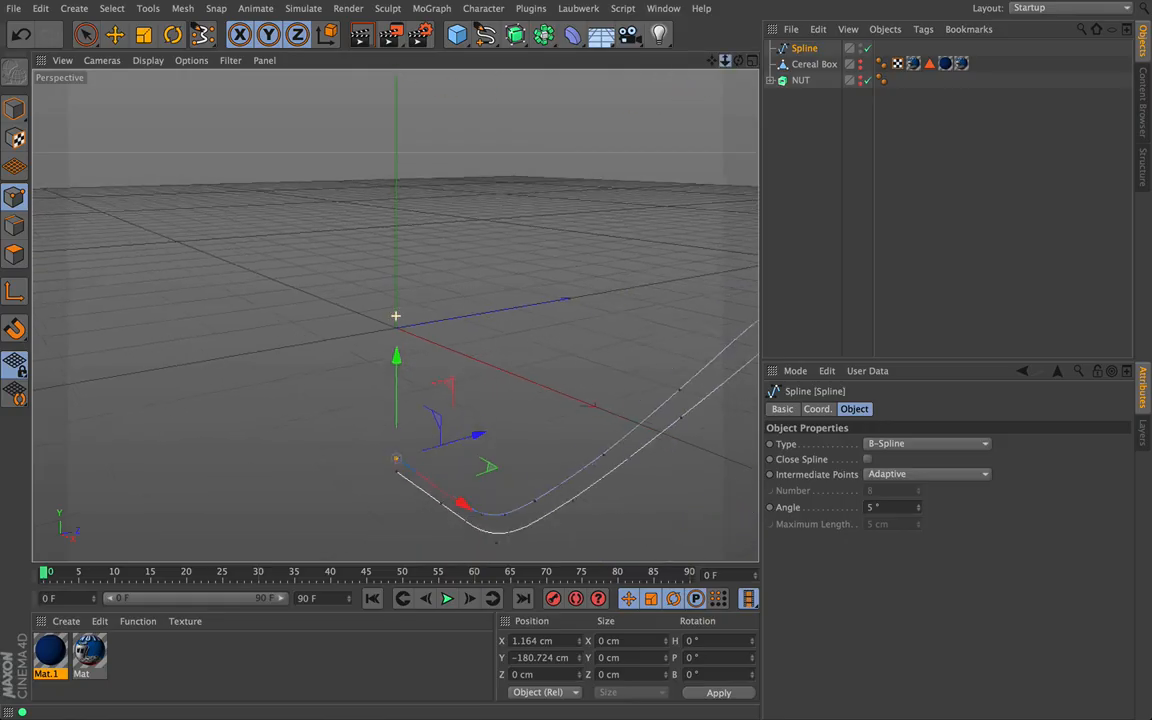
pyautogui.moveTo(725, 61); pyautogui.dragTo(820, 62)
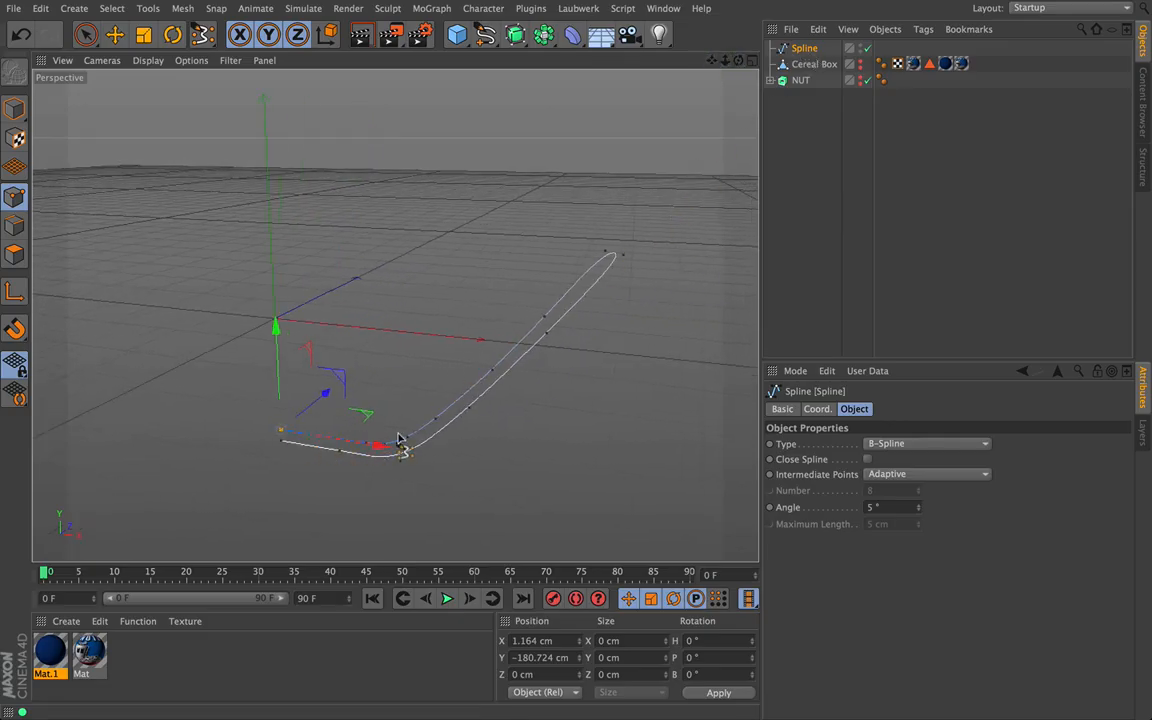
pyautogui.click(515, 36)
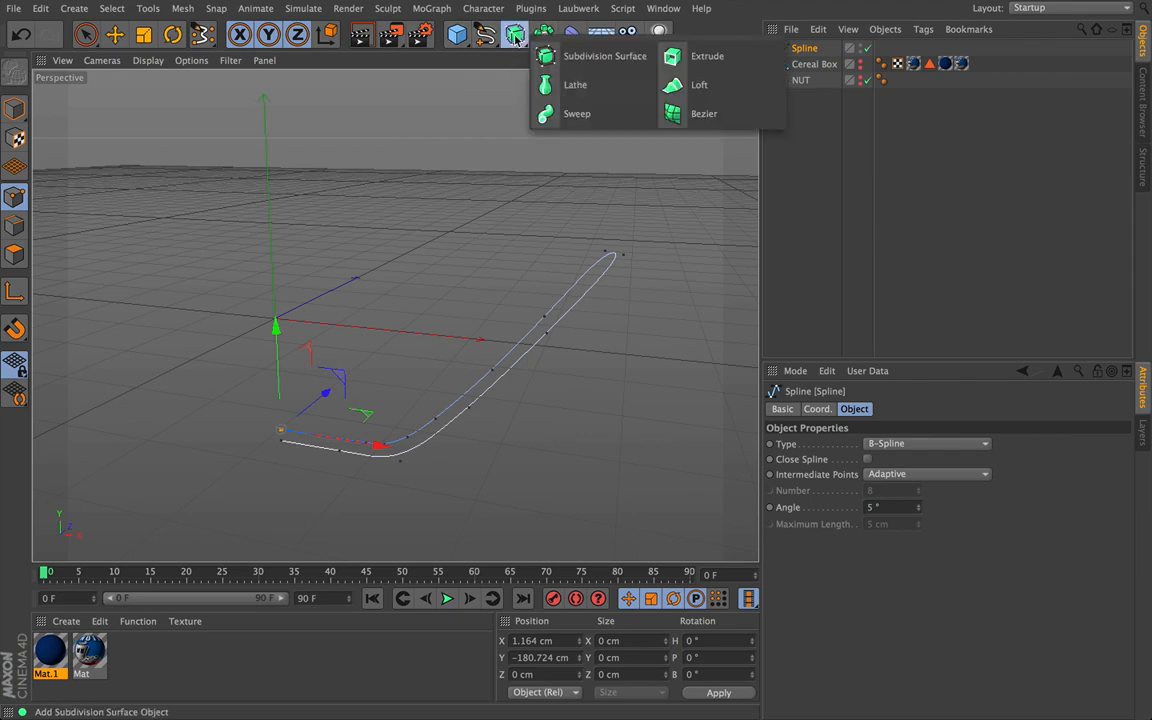
pyautogui.click(562, 88)
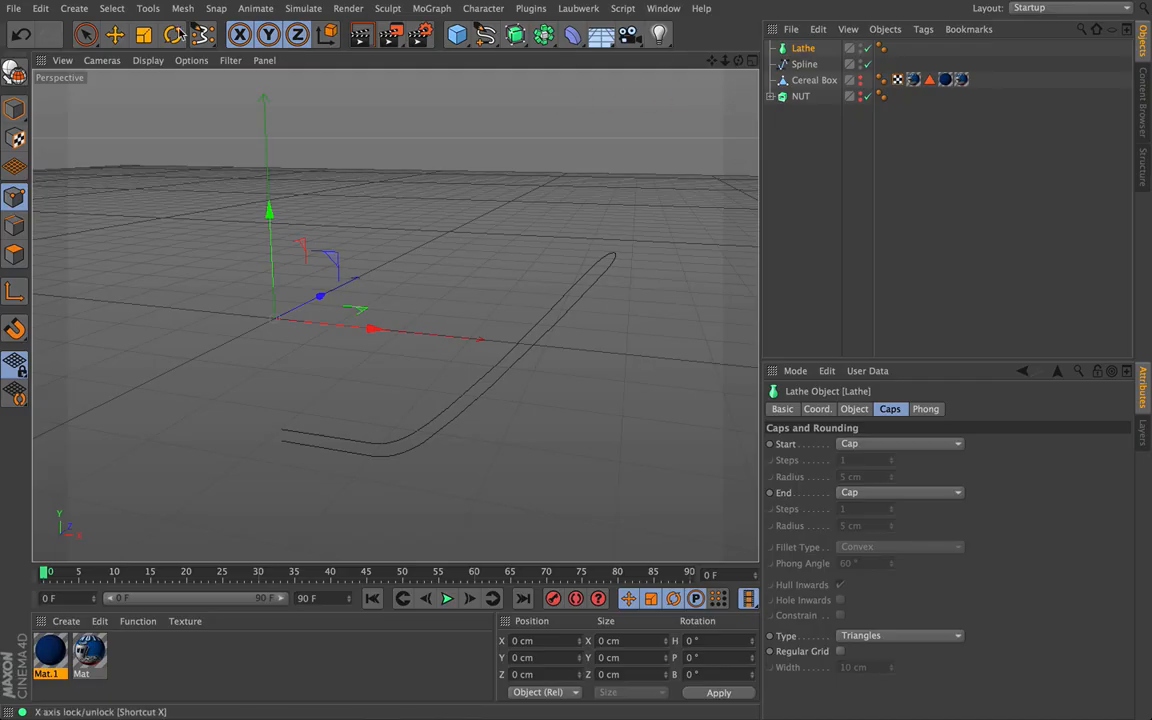
pyautogui.click(87, 37)
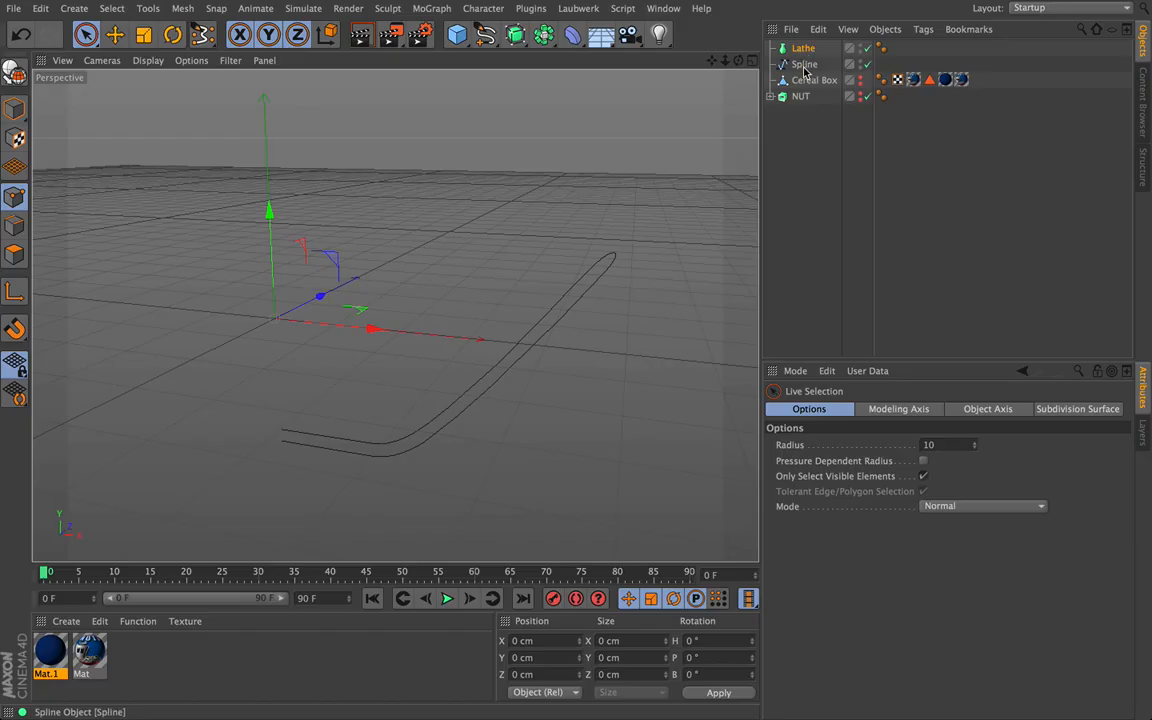
pyautogui.moveTo(804, 64)
pyautogui.mouseDown()
pyautogui.moveTo(805, 77)
pyautogui.moveTo(796, 52)
pyautogui.mouseUp()
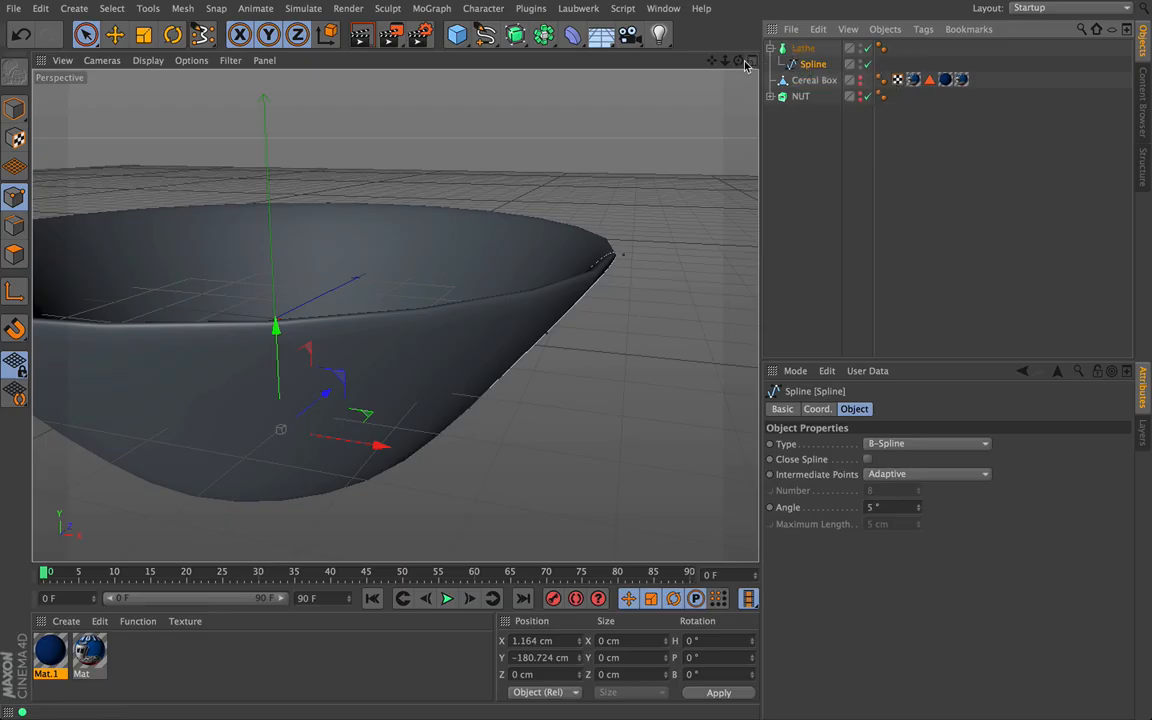
# Add a Subdivision Surface object and make the Lathe its child to smooth the bowl.
pyautogui.moveTo(725, 60)
pyautogui.mouseDown()
pyautogui.moveTo(700, 66)
pyautogui.moveTo(737, 78)
pyautogui.moveTo(737, 98)
pyautogui.moveTo(728, 74)
pyautogui.moveTo(702, 63)
pyautogui.moveTo(736, 62)
pyautogui.moveTo(736, 50)
pyautogui.mouseUp()
pyautogui.keyDown('alt'); pyautogui.moveTo(395, 316); pyautogui.dragTo(395, 316); pyautogui.keyUp('alt')
pyautogui.click(801, 50)
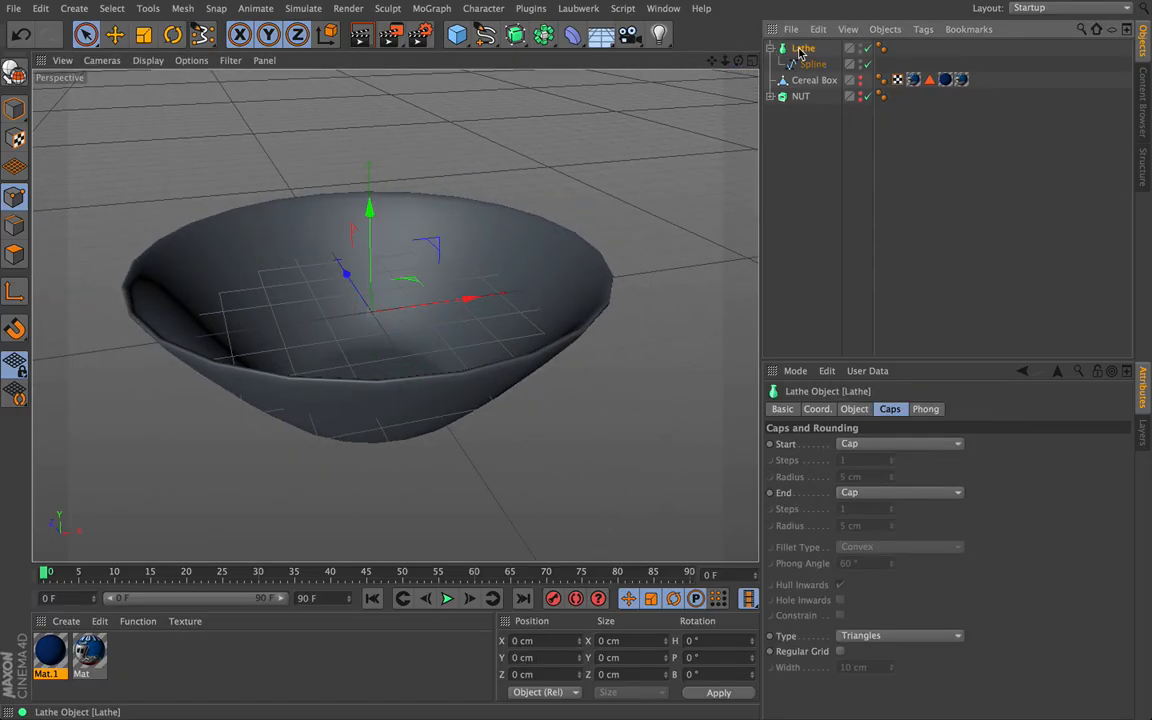
pyautogui.keyDown('alt'); pyautogui.moveTo(393, 314); pyautogui.dragTo(393, 314); pyautogui.keyUp('alt')
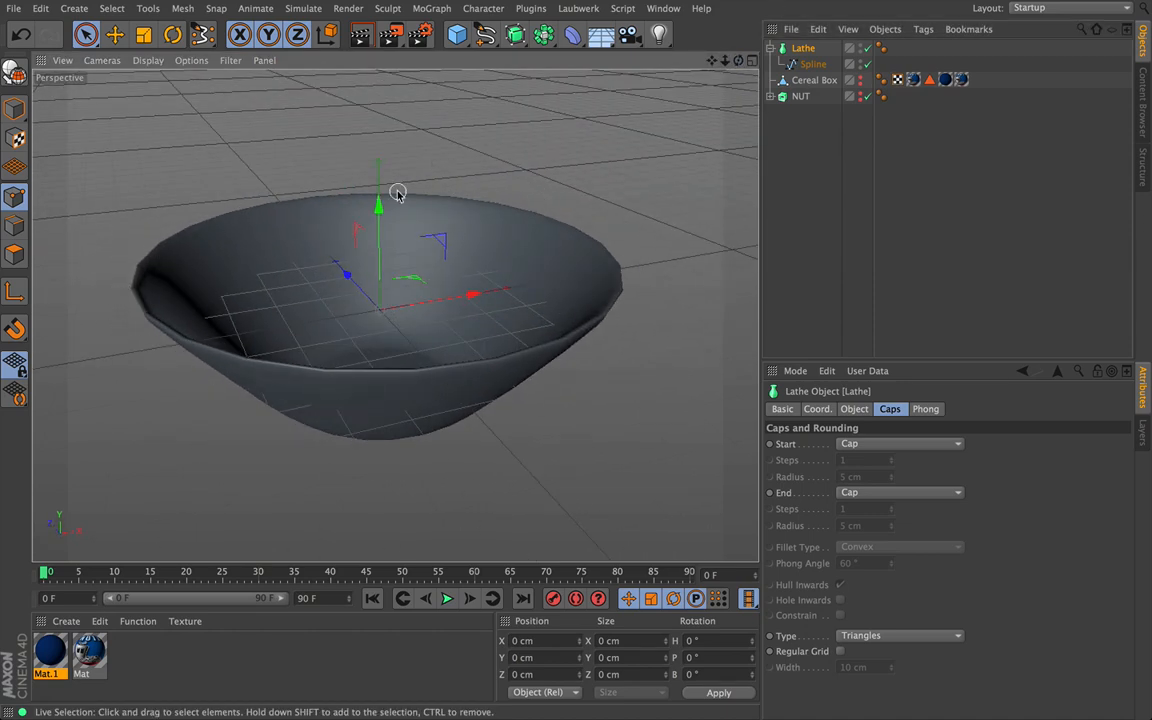
pyautogui.click(516, 36)
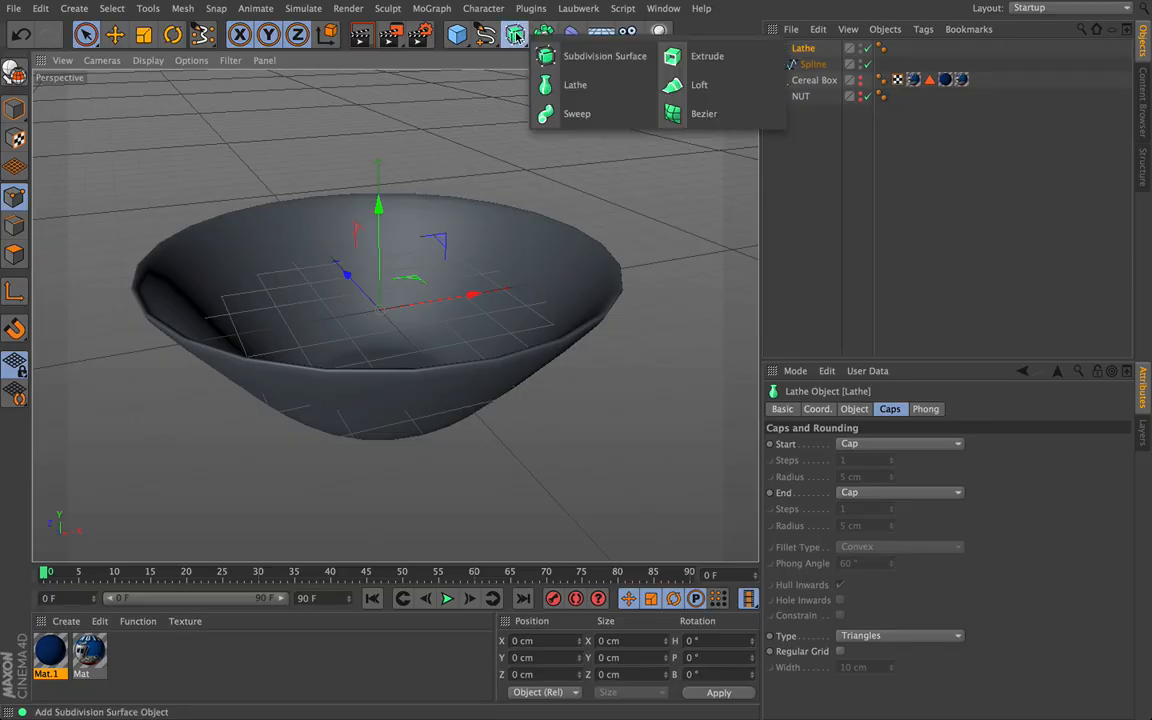
pyautogui.click(612, 60)
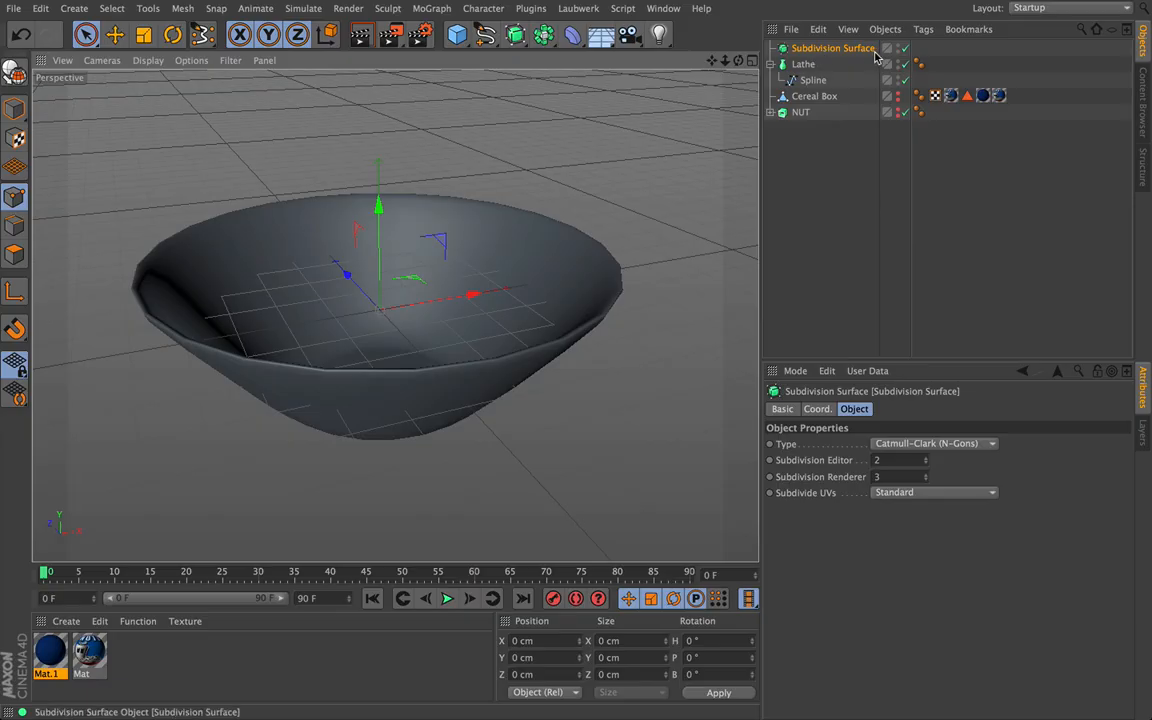
pyautogui.moveTo(802, 68); pyautogui.dragTo(803, 48)
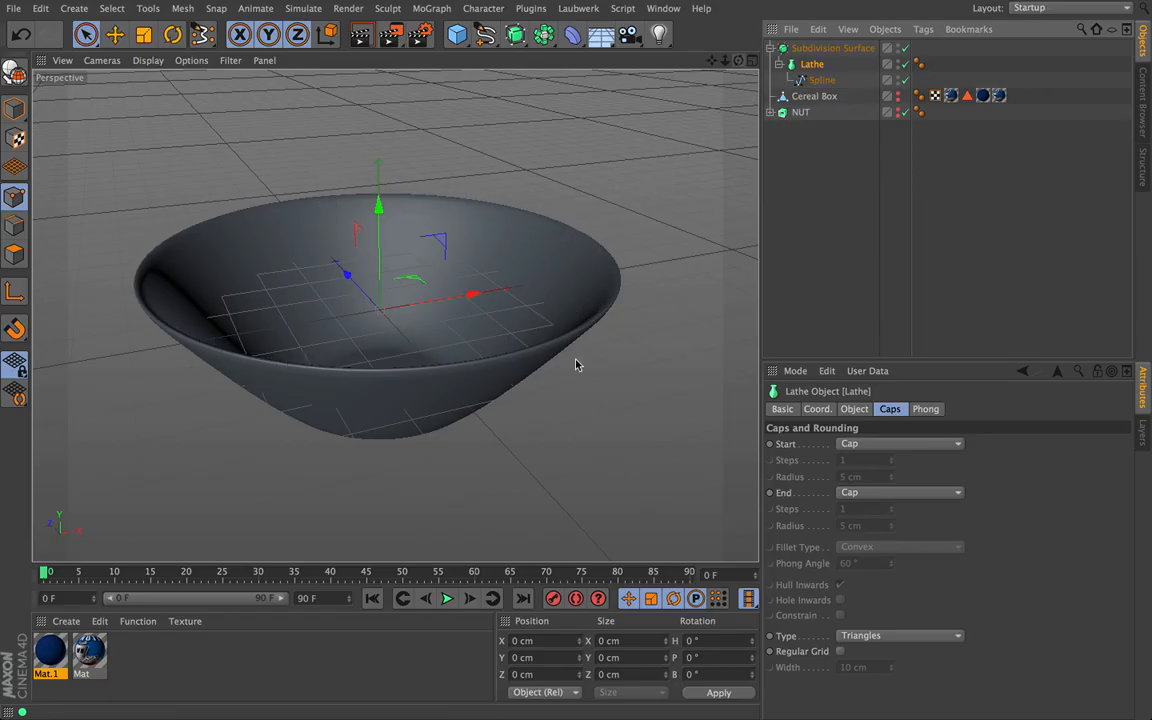
# In Model mode, create a material with color R 253, G 73, B 31 and apply it to the lathed bowl.
pyautogui.keyDown('alt'); pyautogui.moveTo(578, 363); pyautogui.dragTo(393, 314); pyautogui.keyUp('alt')
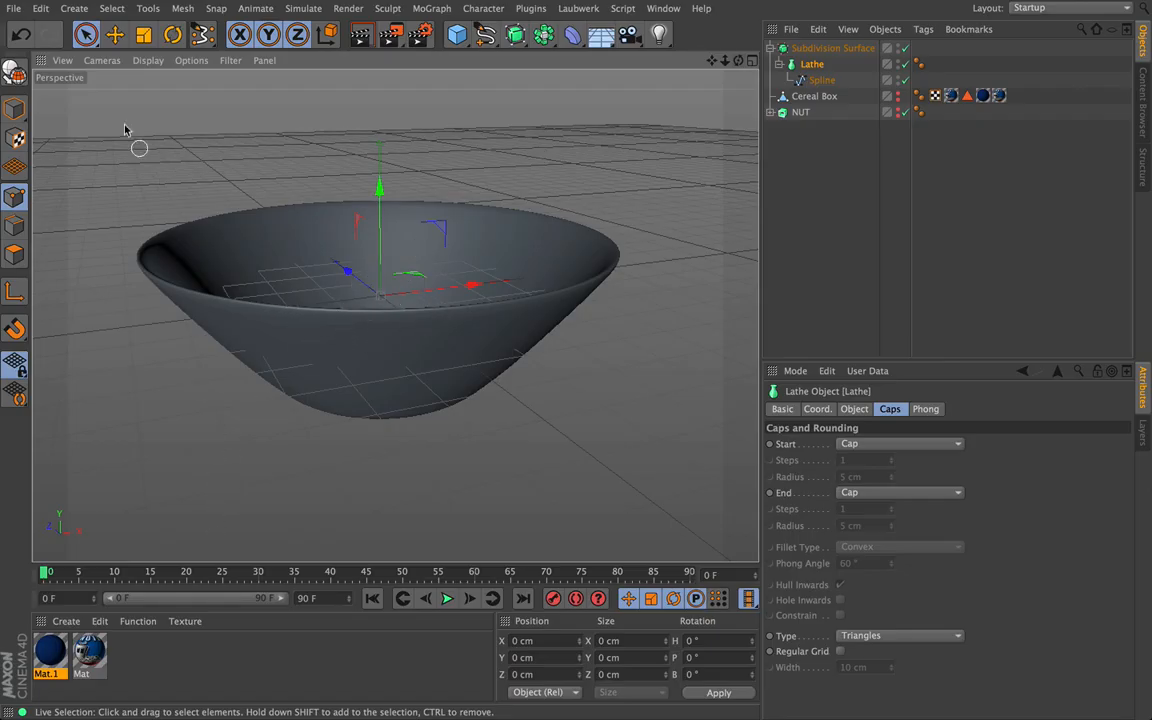
pyautogui.click(86, 34)
pyautogui.click(14, 108)
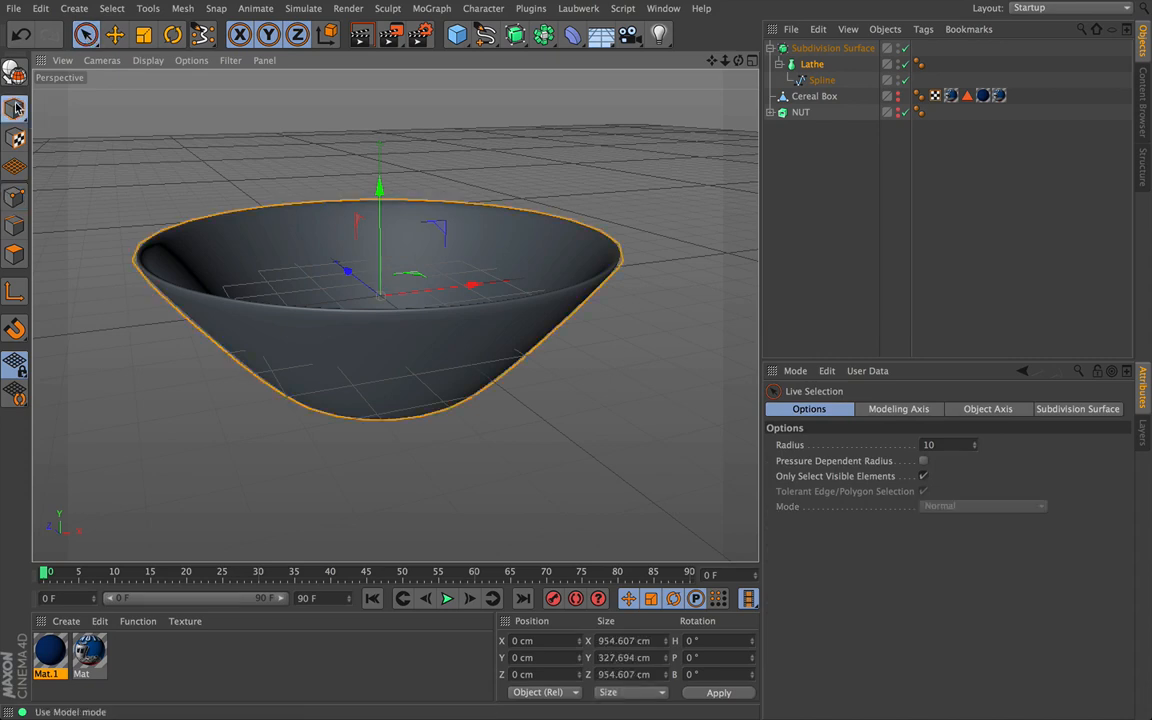
pyautogui.doubleClick(128, 659)
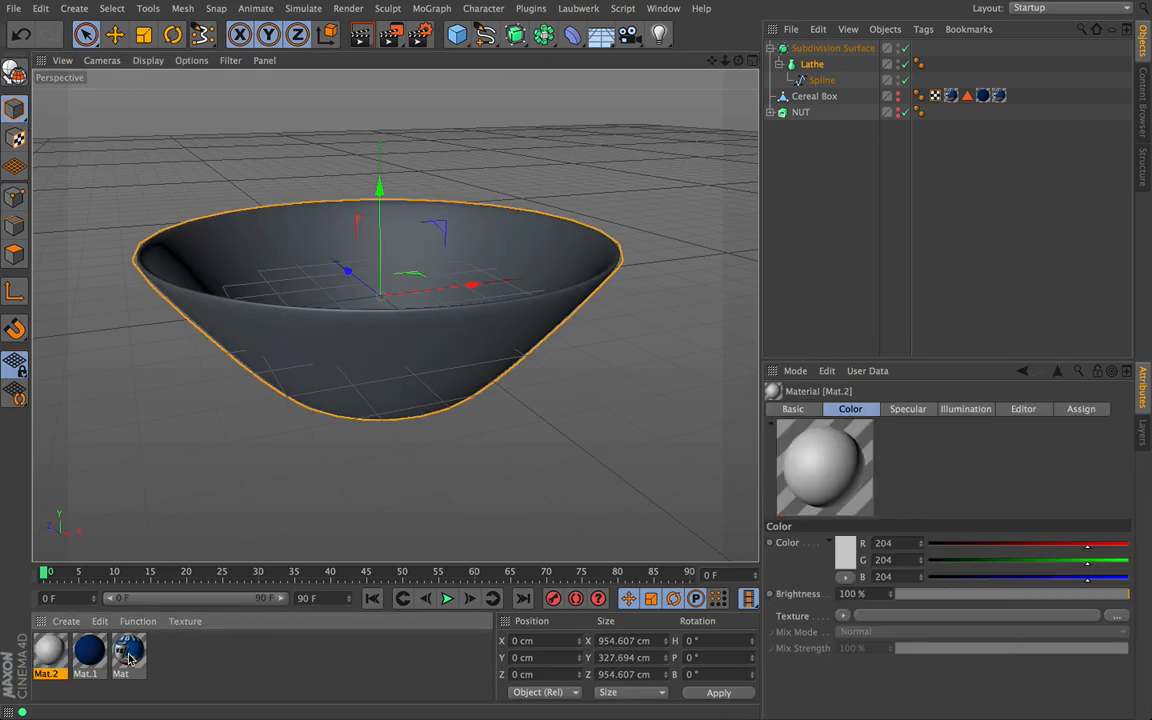
pyautogui.doubleClick(50, 651)
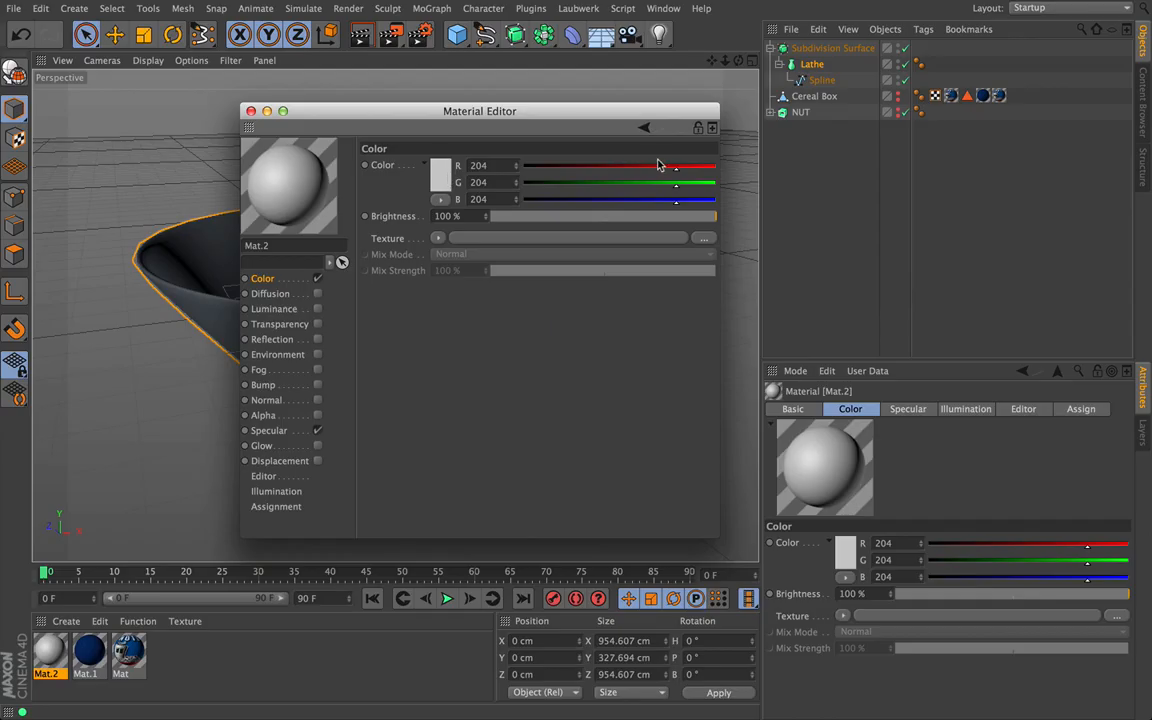
pyautogui.moveTo(716, 173)
pyautogui.mouseDown()
pyautogui.moveTo(625, 190)
pyautogui.moveTo(669, 188)
pyautogui.moveTo(578, 184)
pyautogui.mouseUp()
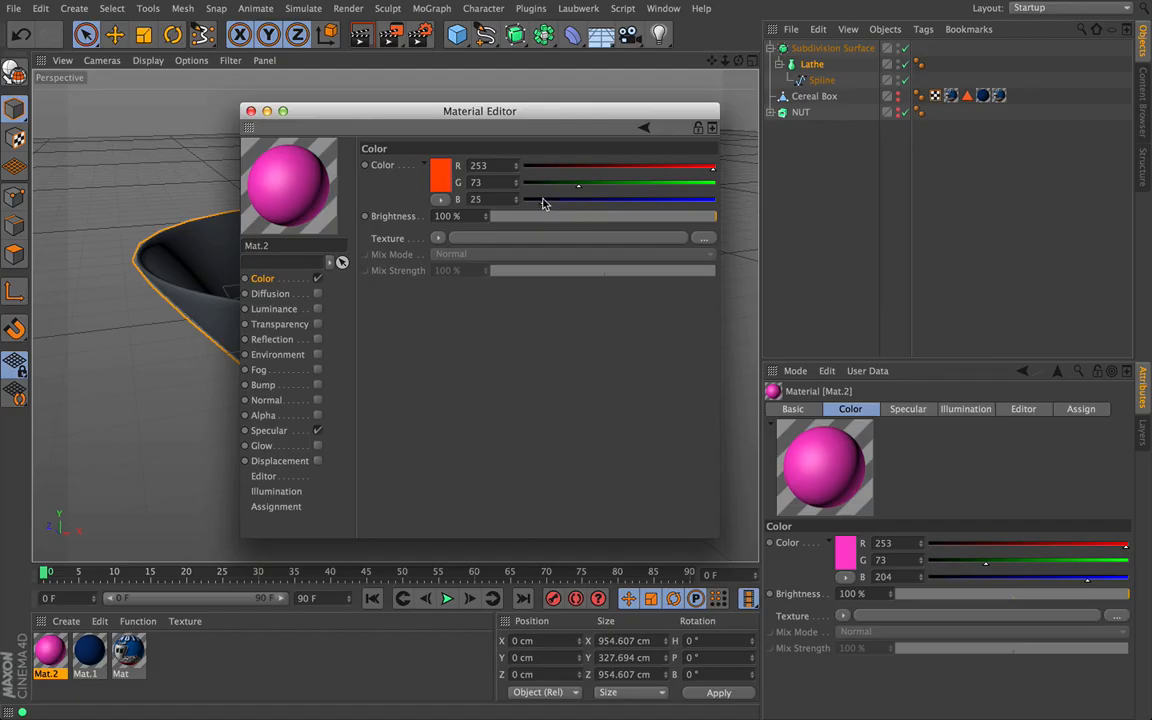
pyautogui.moveTo(543, 203); pyautogui.dragTo(547, 203)
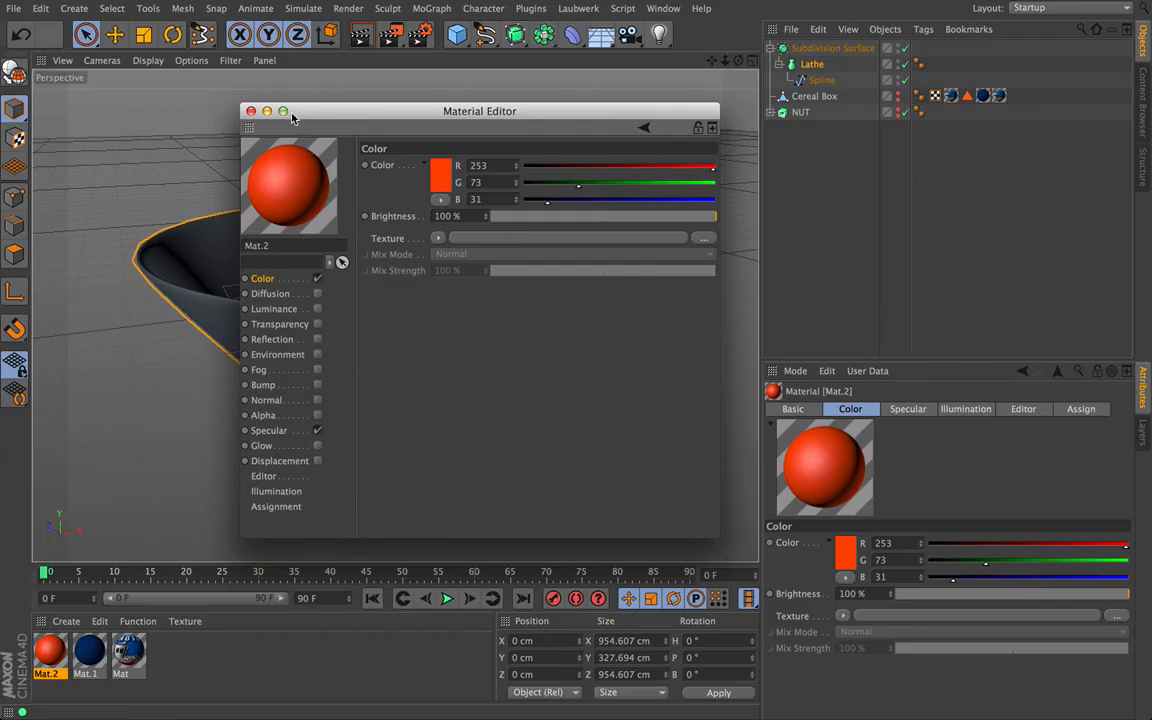
pyautogui.click(251, 111)
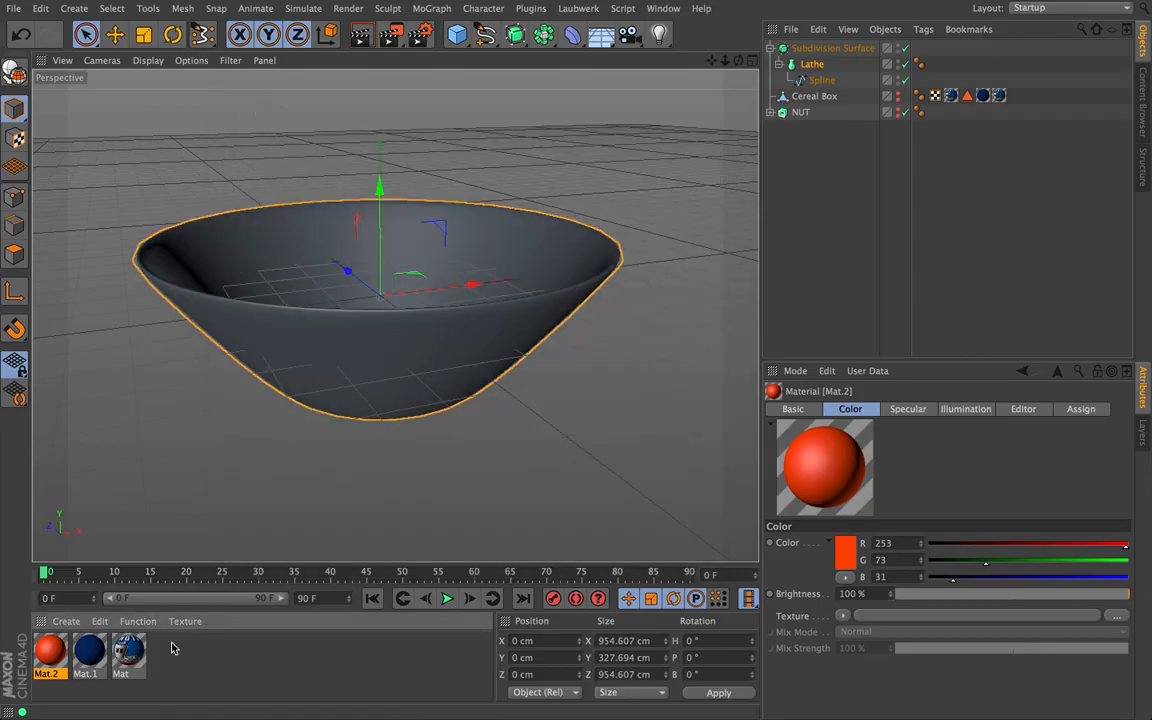
pyautogui.moveTo(212, 538); pyautogui.dragTo(345, 357)
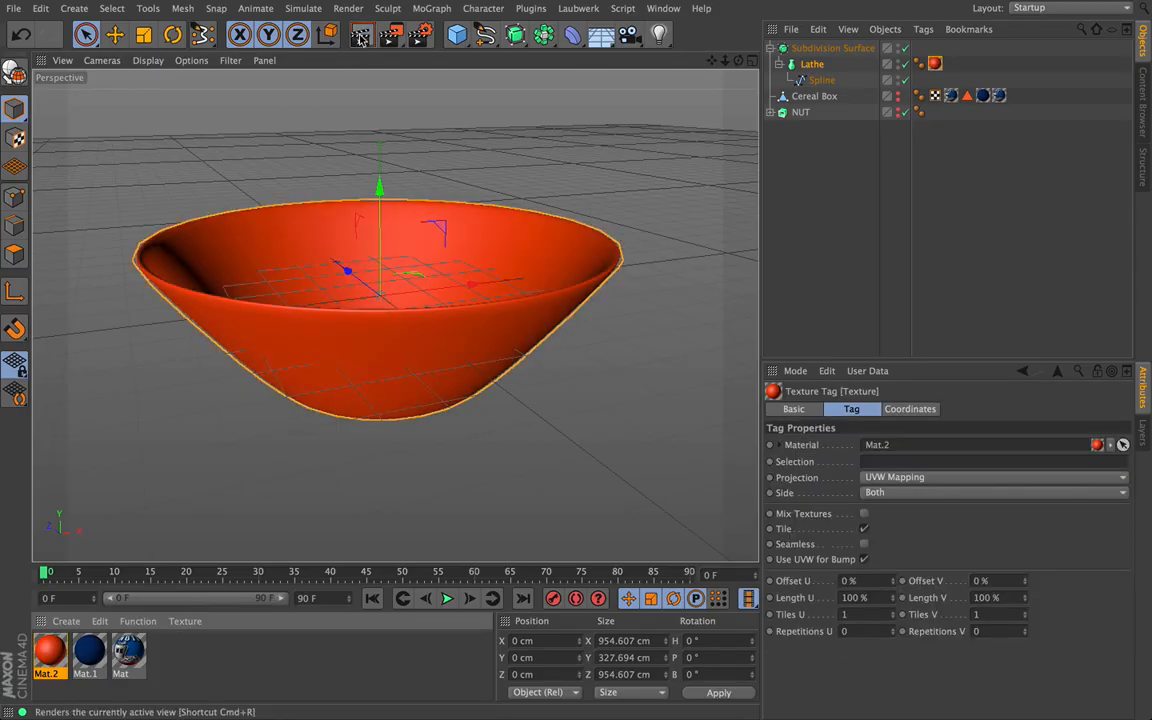
# Render the active view from different angles to check the red bowl's surface.
pyautogui.click(360, 35)
pyautogui.moveTo(738, 61); pyautogui.dragTo(775, 140)
pyautogui.click(361, 37)
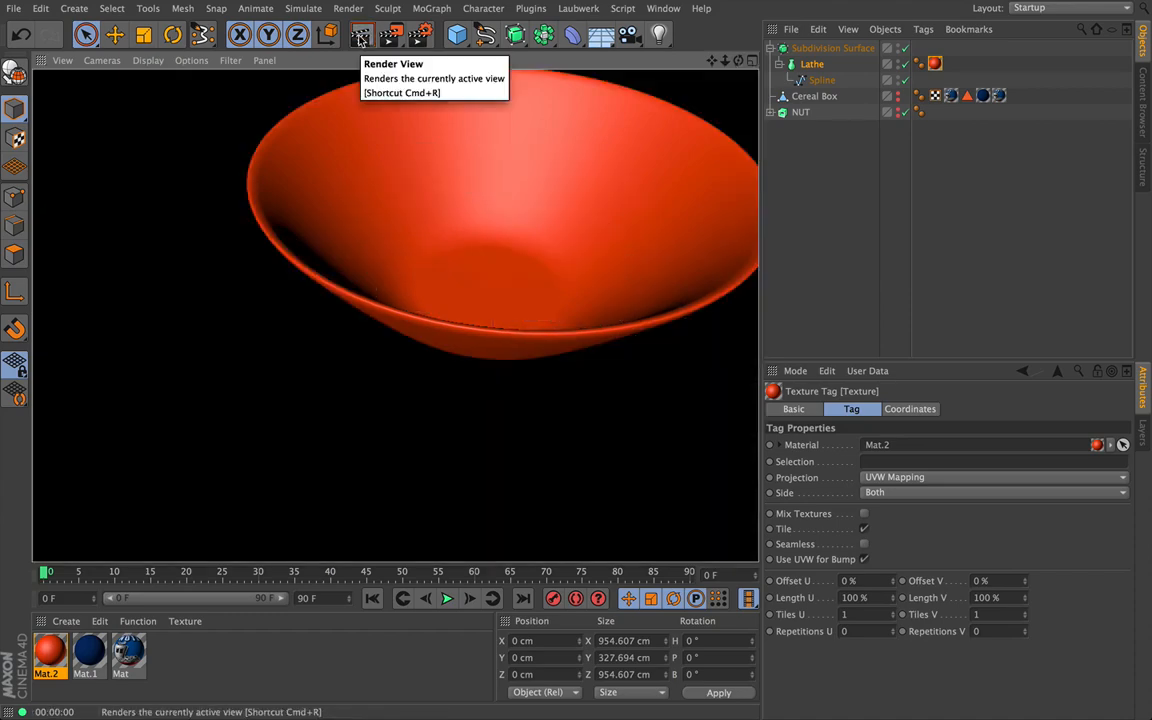
pyautogui.moveTo(742, 65)
pyautogui.mouseDown()
pyautogui.moveTo(715, 72)
pyautogui.moveTo(720, 62)
pyautogui.mouseUp()
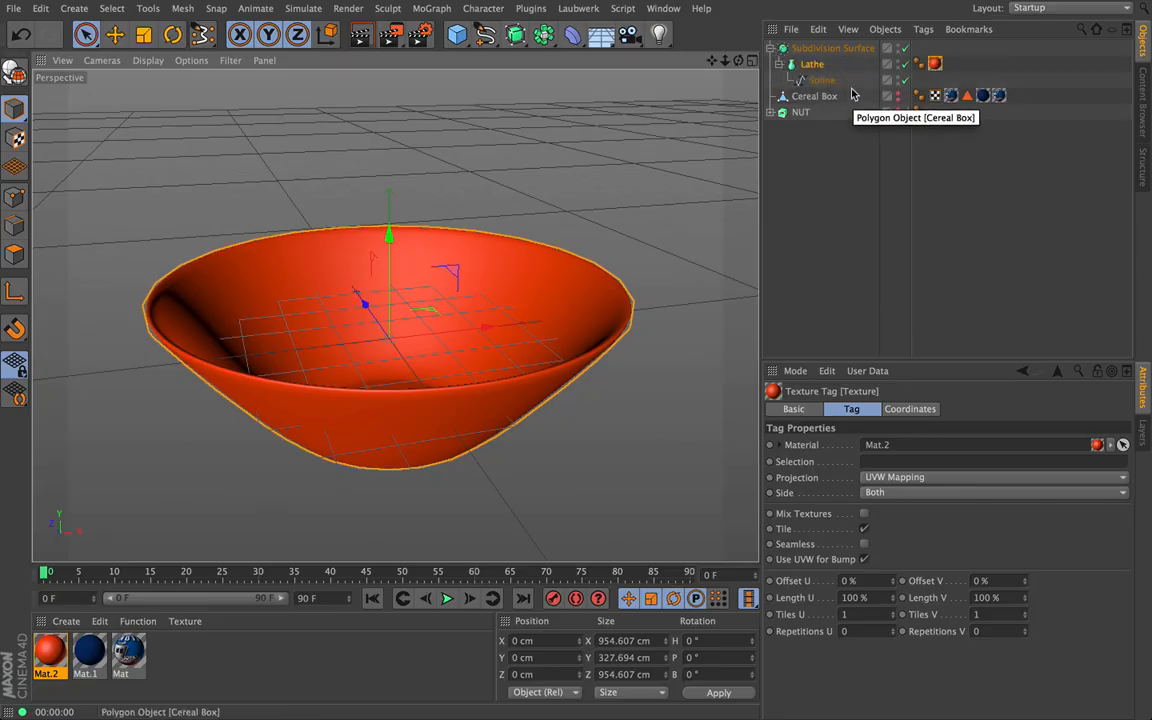
# Collapse the Subdivision Surface hierarchy and rename the object as Bowl.
pyautogui.click(771, 48)
pyautogui.click(817, 50)
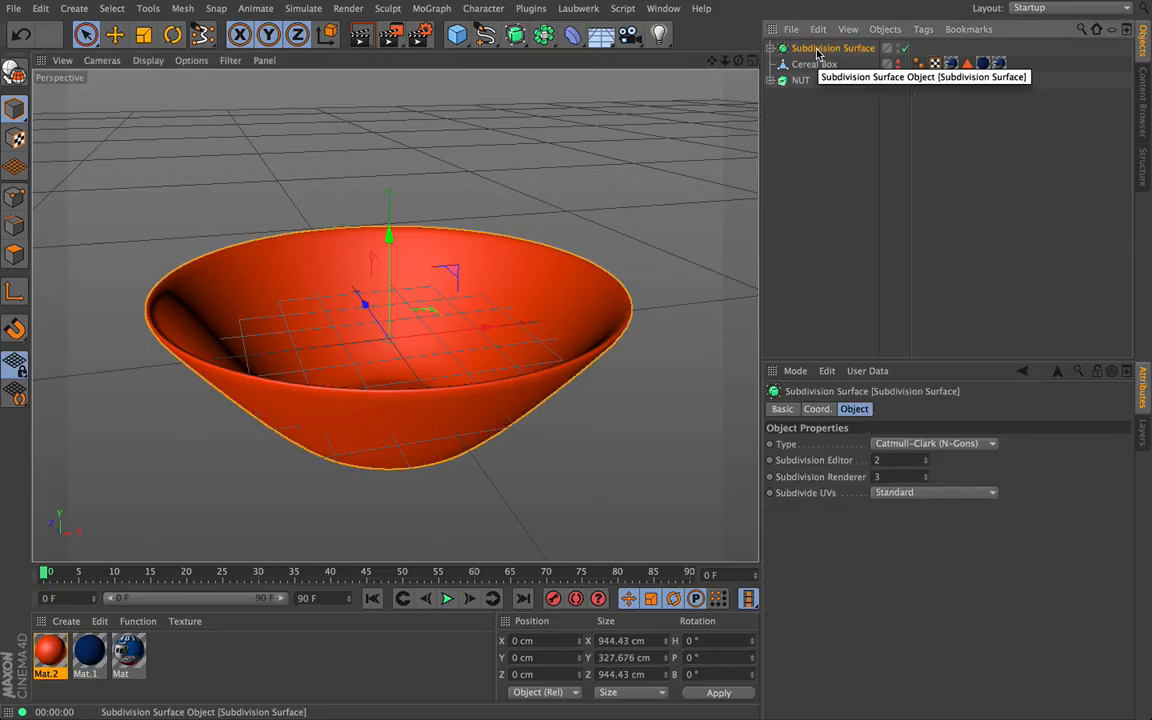
pyautogui.doubleClick(817, 50)
pyautogui.write('B')
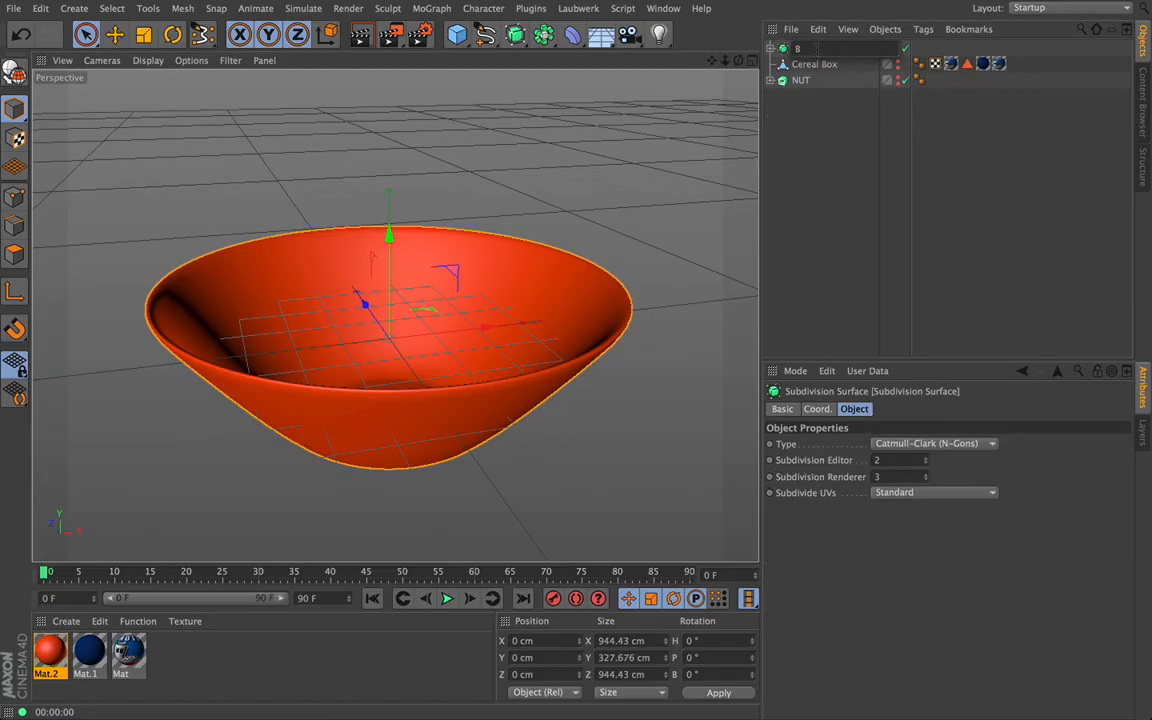
pyautogui.write('owl')
pyautogui.press('Return')
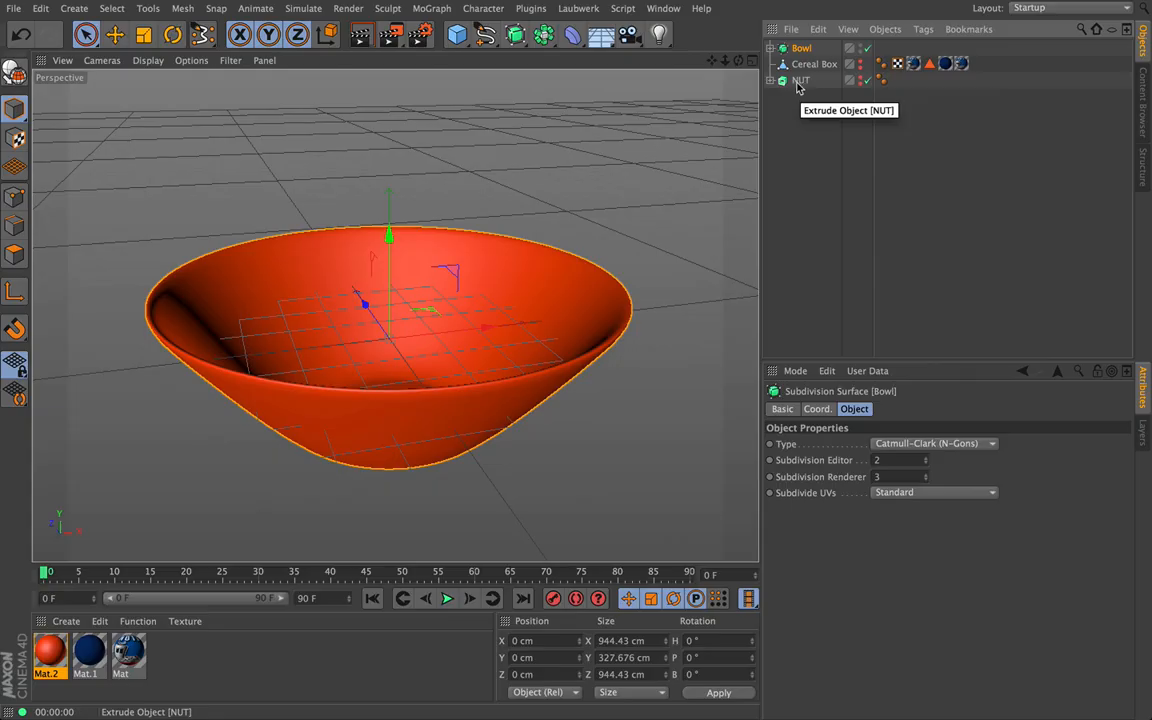
# Add a Disc primitive at the scene origin inside the bowl.
pyautogui.moveTo(726, 62); pyautogui.dragTo(660, 62)
pyautogui.moveTo(738, 61)
pyautogui.mouseDown()
pyautogui.moveTo(760, 88)
pyautogui.moveTo(770, 64)
pyautogui.moveTo(741, 65)
pyautogui.mouseUp()
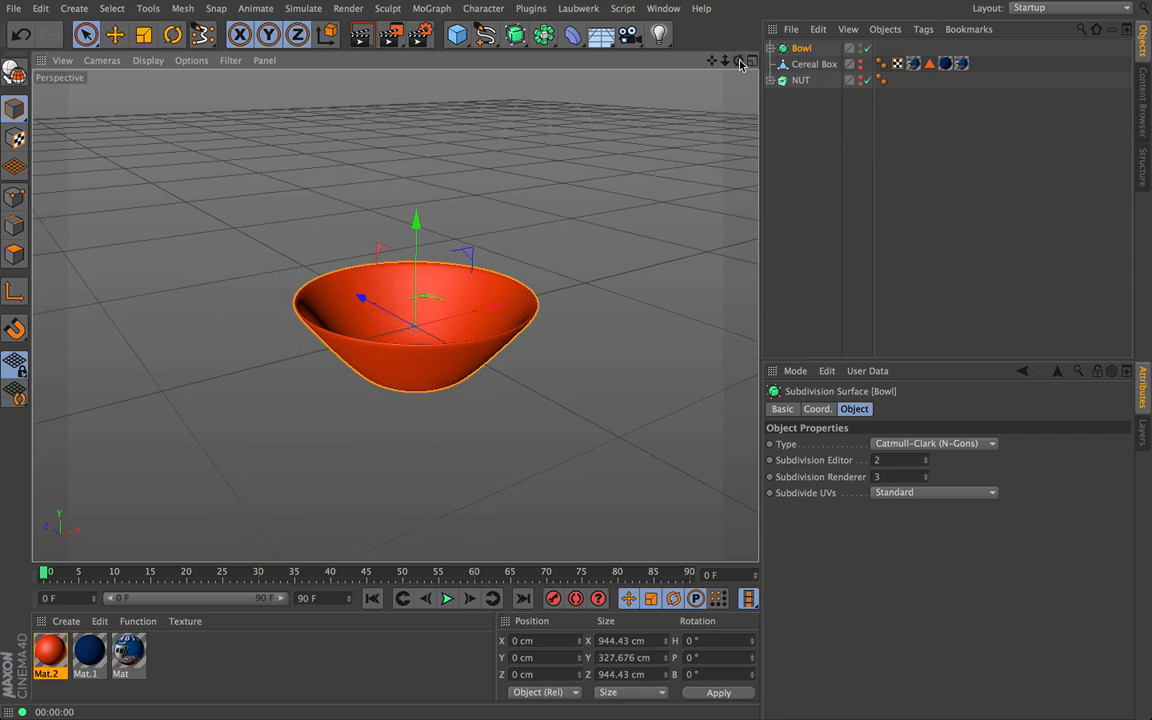
pyautogui.click(459, 36)
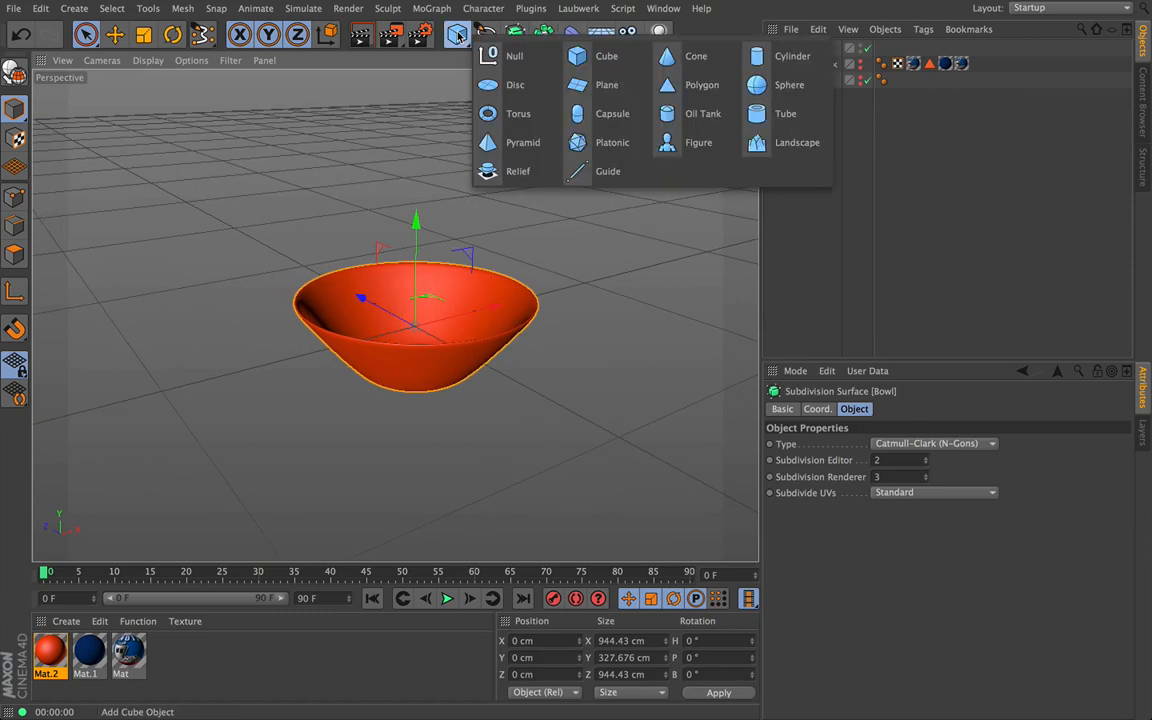
pyautogui.click(514, 85)
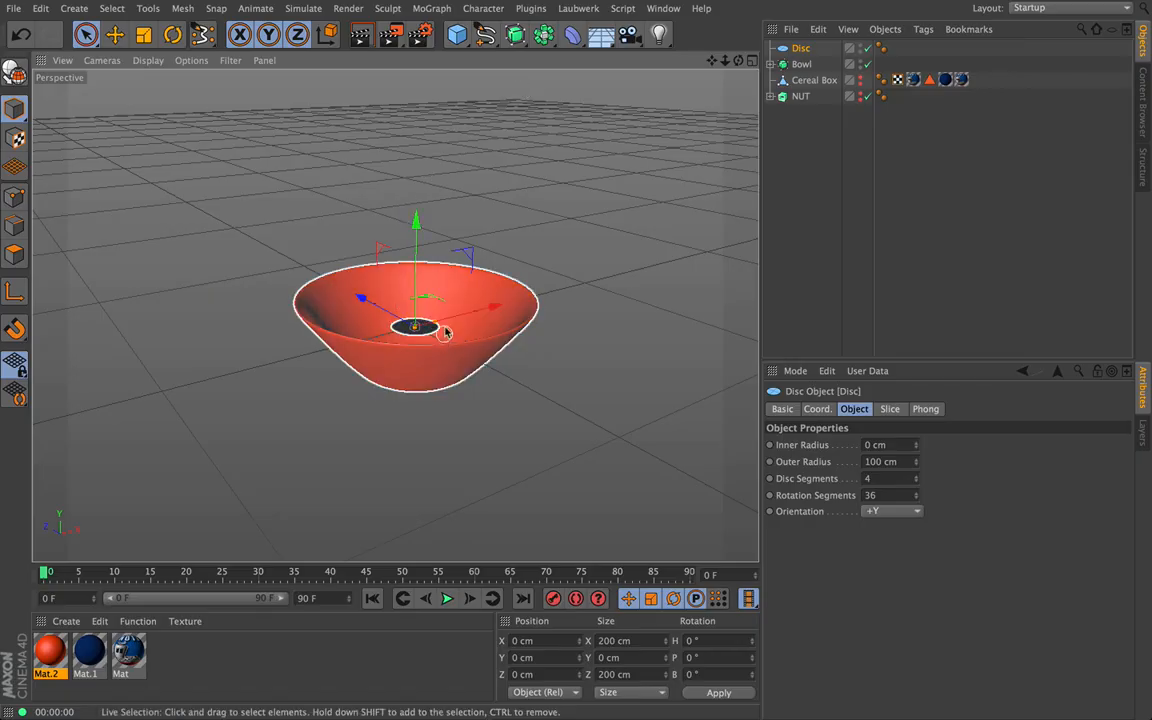
pyautogui.keyDown('alt'); pyautogui.moveTo(395, 316); pyautogui.dragTo(376, 352); pyautogui.keyUp('alt')
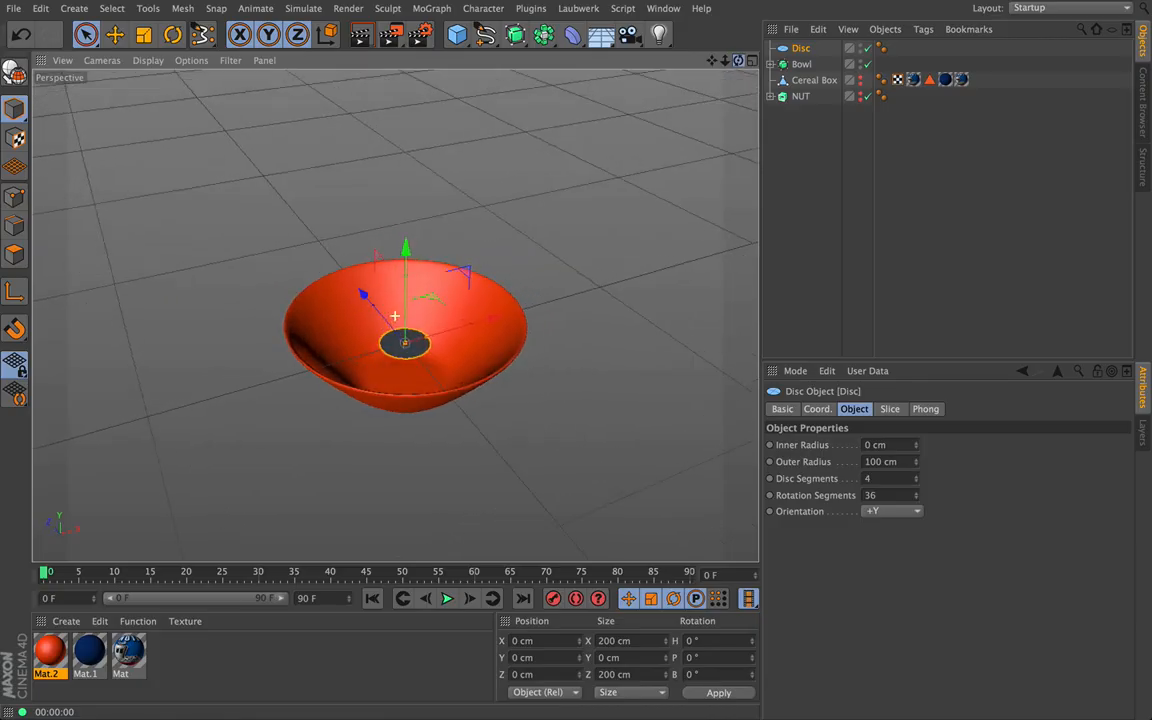
# Hide the bowl and enlarge the disc to an outer radius of about 1194 cm.
pyautogui.click(860, 63)
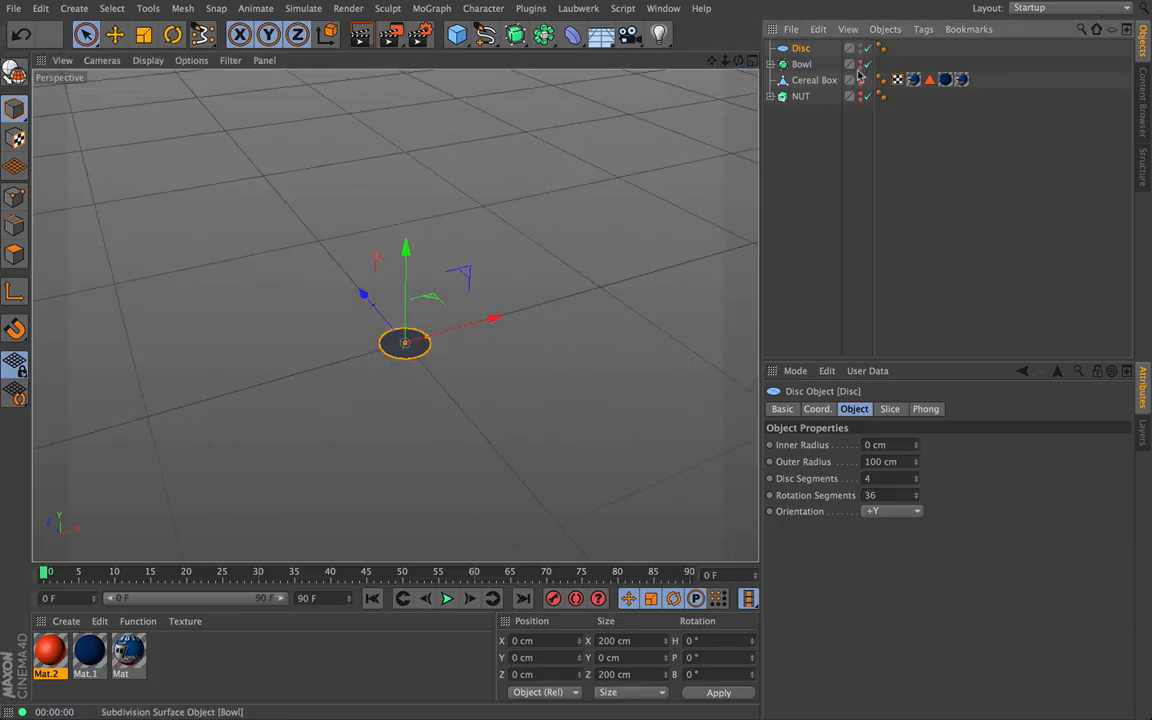
pyautogui.moveTo(427, 337); pyautogui.dragTo(622, 242)
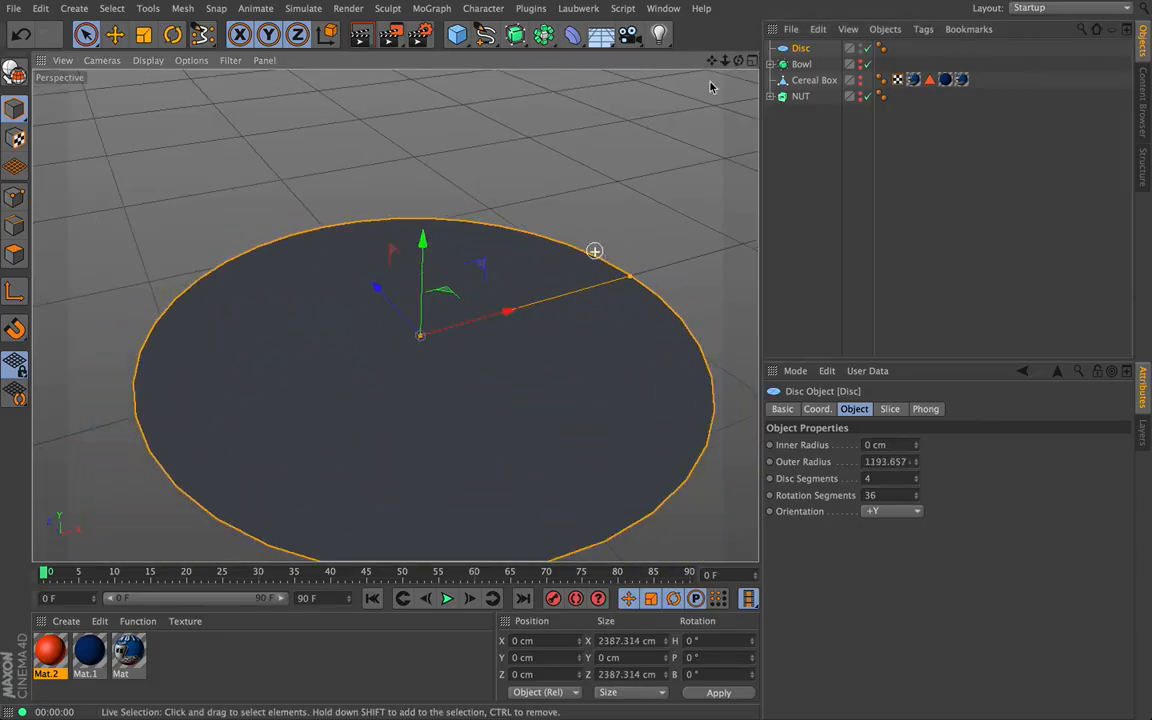
pyautogui.moveTo(738, 60)
pyautogui.mouseDown()
pyautogui.moveTo(737, 85)
pyautogui.moveTo(735, 65)
pyautogui.mouseUp()
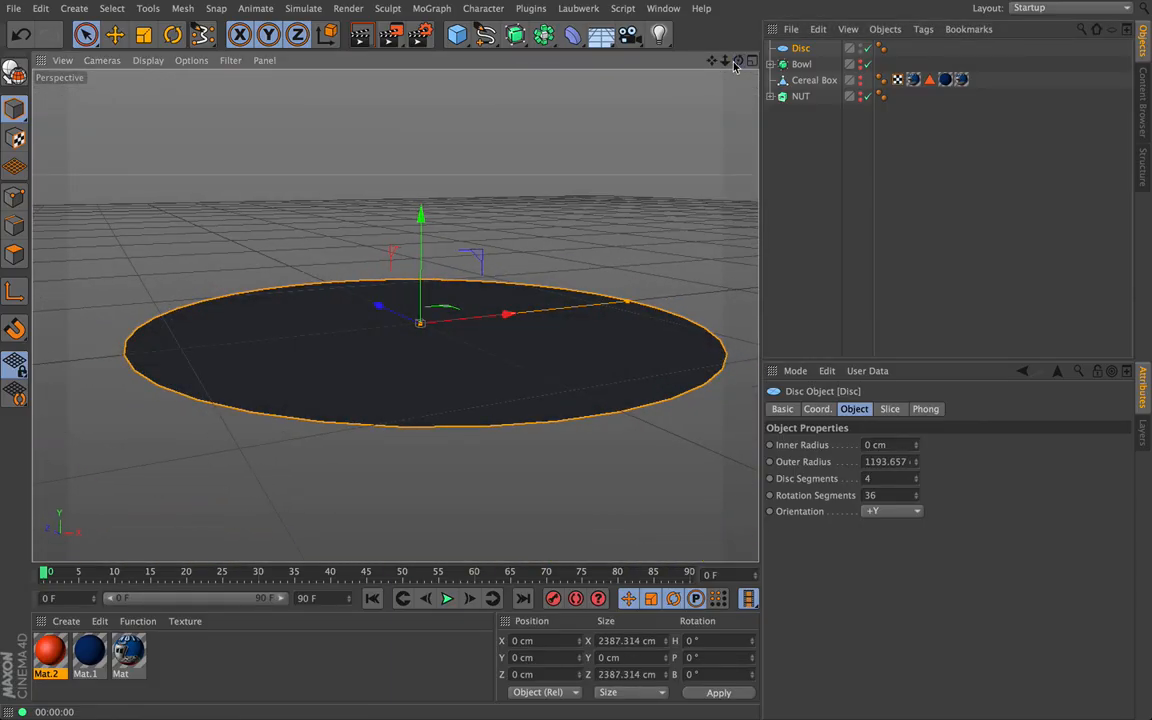
pyautogui.keyDown('alt'); pyautogui.moveTo(560, 300); pyautogui.dragTo(354, 277); pyautogui.keyUp('alt')
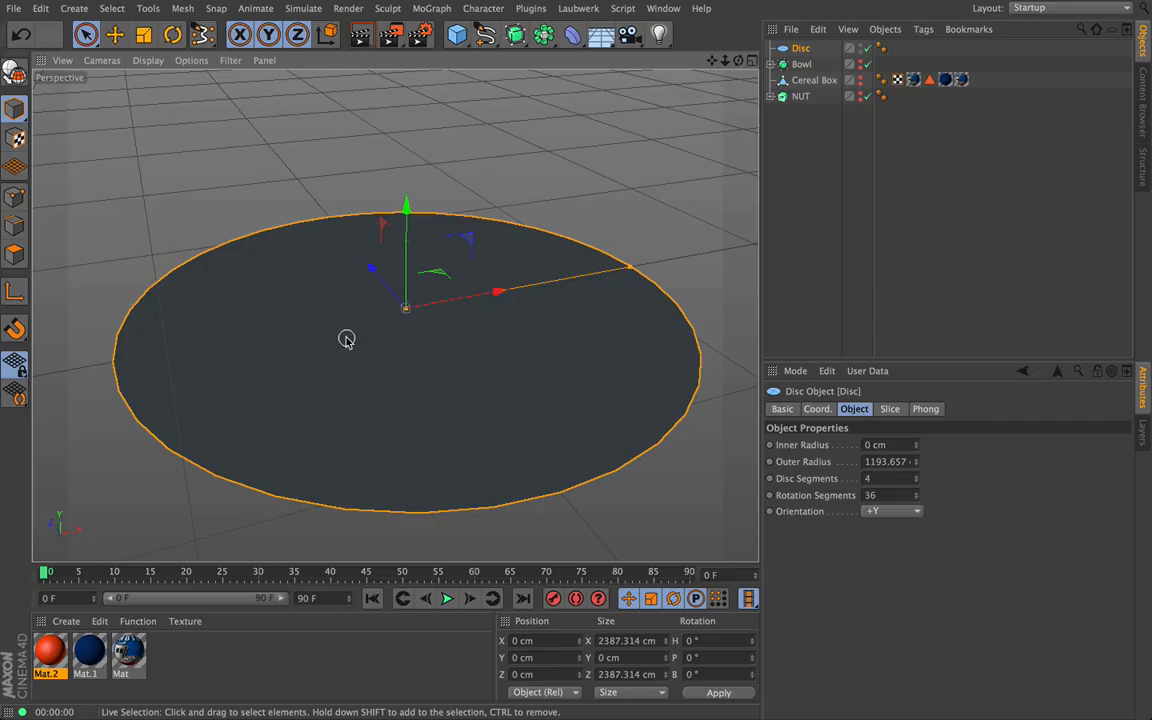
# Create a brown material with color R 182, G 91, B 0 and apply it to the disc.
pyautogui.doubleClick(160, 650)
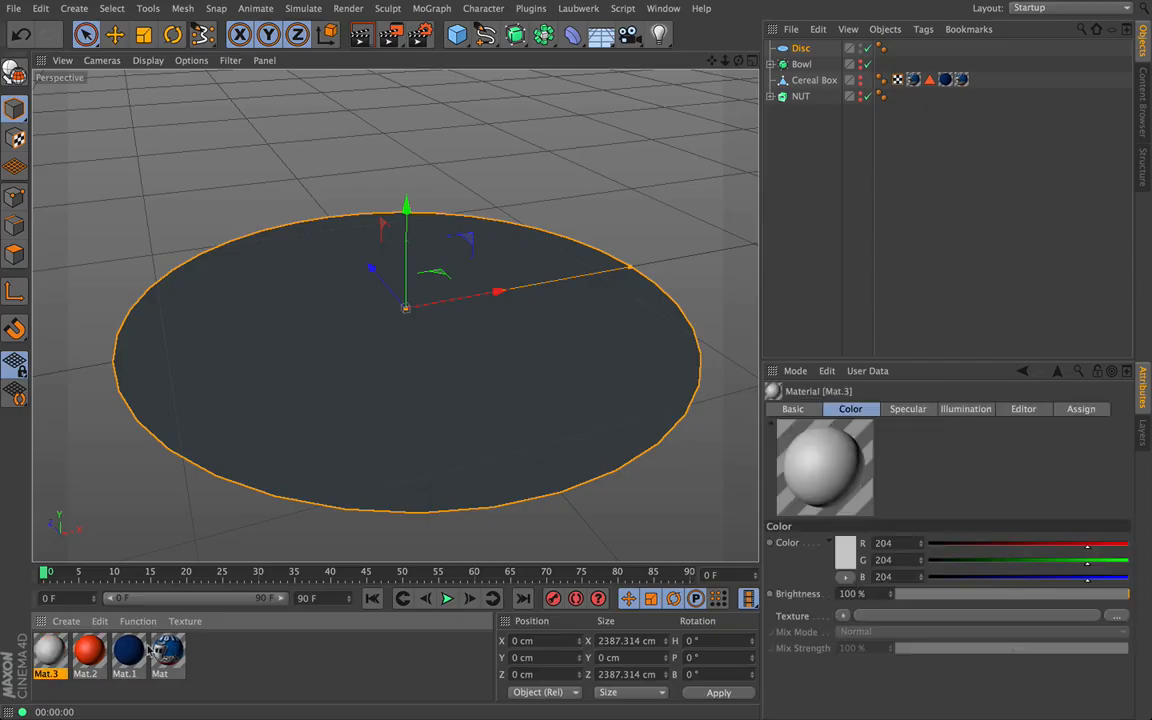
pyautogui.doubleClick(50, 652)
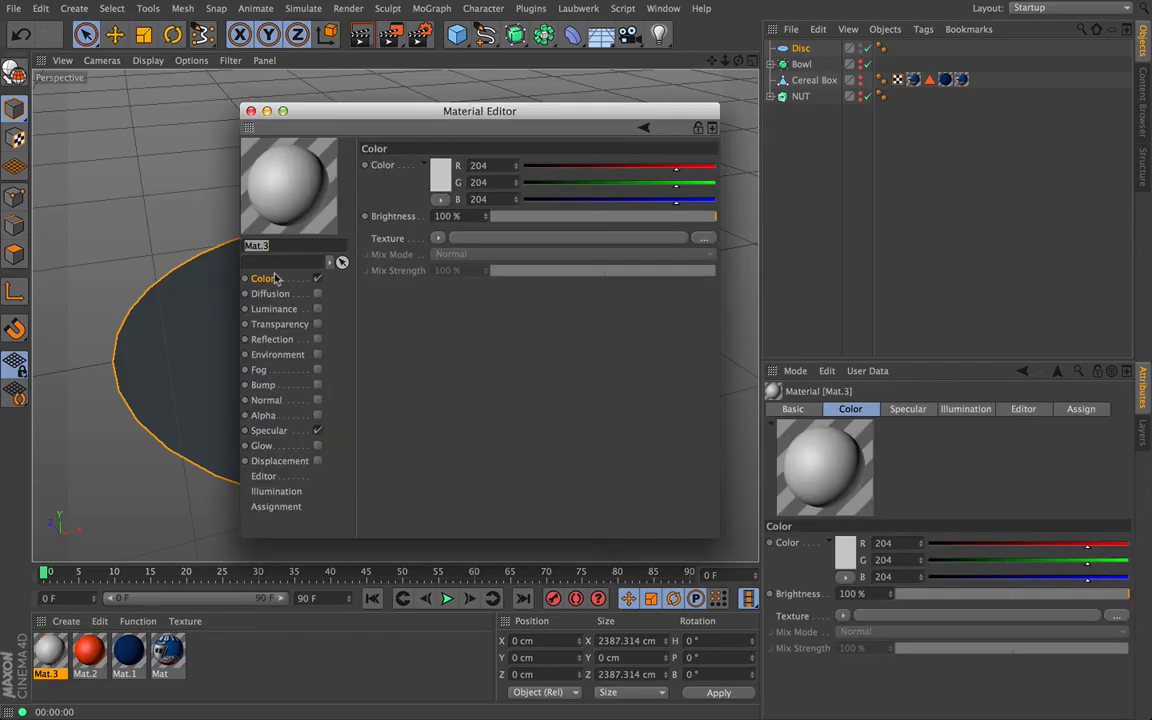
pyautogui.click(446, 182)
pyautogui.click(418, 140)
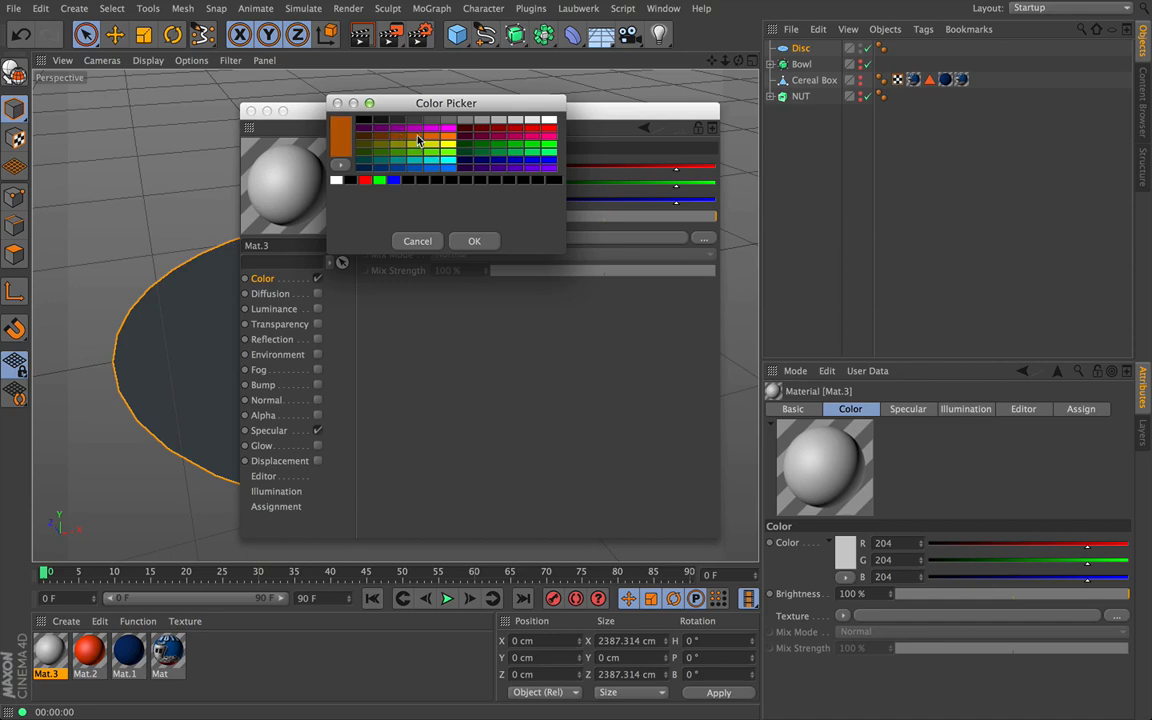
pyautogui.click(472, 242)
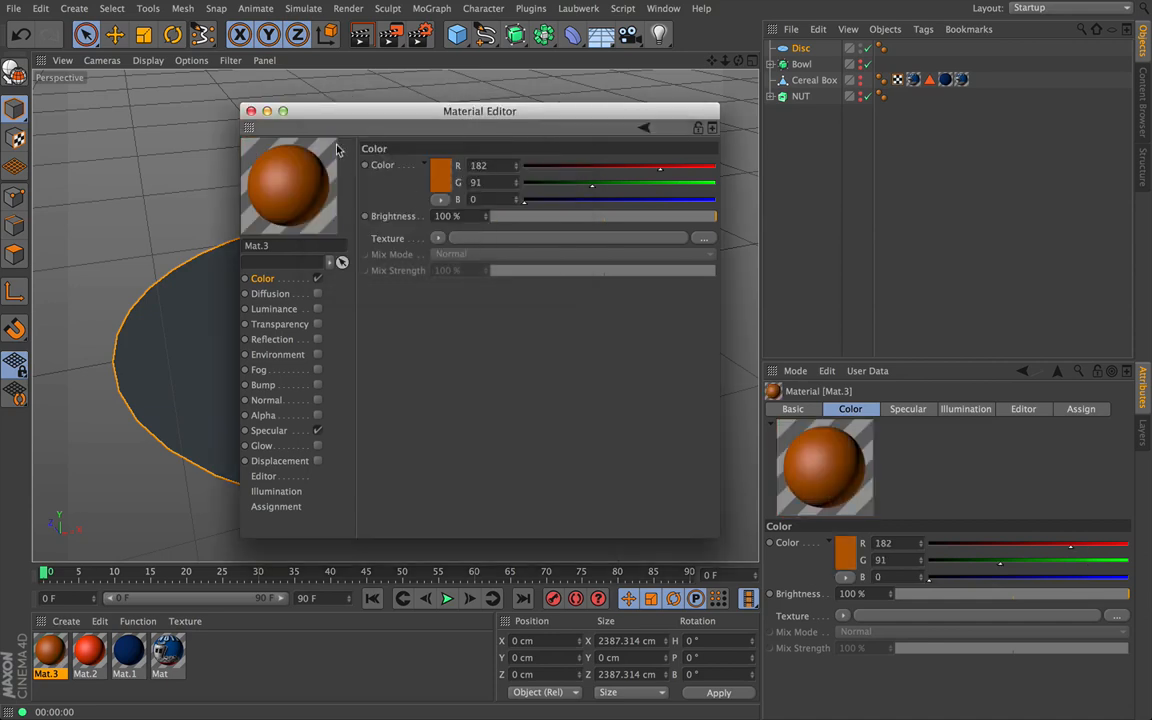
pyautogui.click(251, 111)
pyautogui.moveTo(48, 652); pyautogui.dragTo(284, 463)
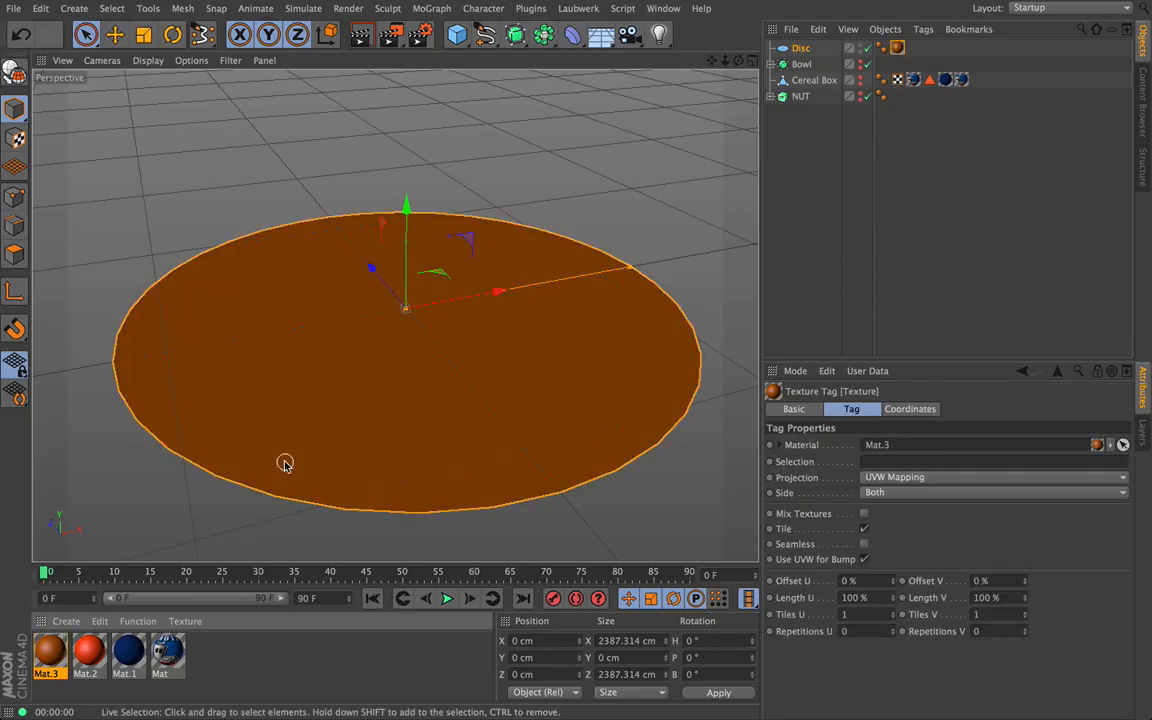
# Show the bowl again and lower the disc to about -213 cm in Y so it sits under the bowl's base.
pyautogui.click(866, 64)
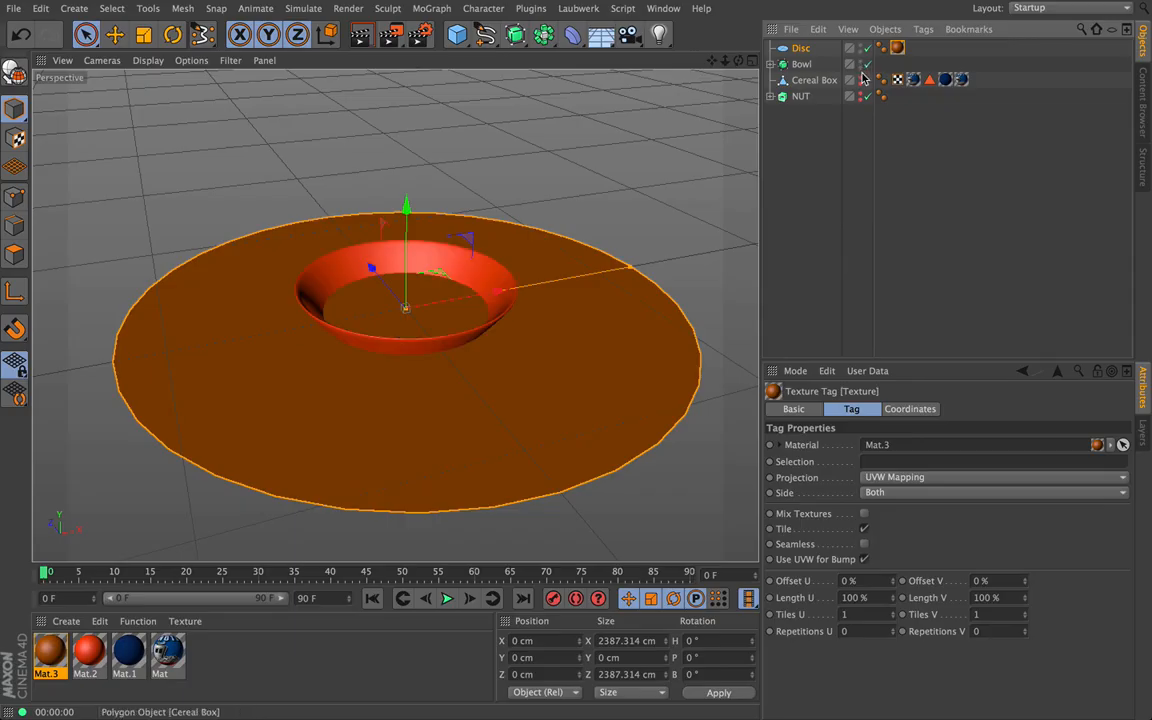
pyautogui.moveTo(405, 207); pyautogui.dragTo(381, 255)
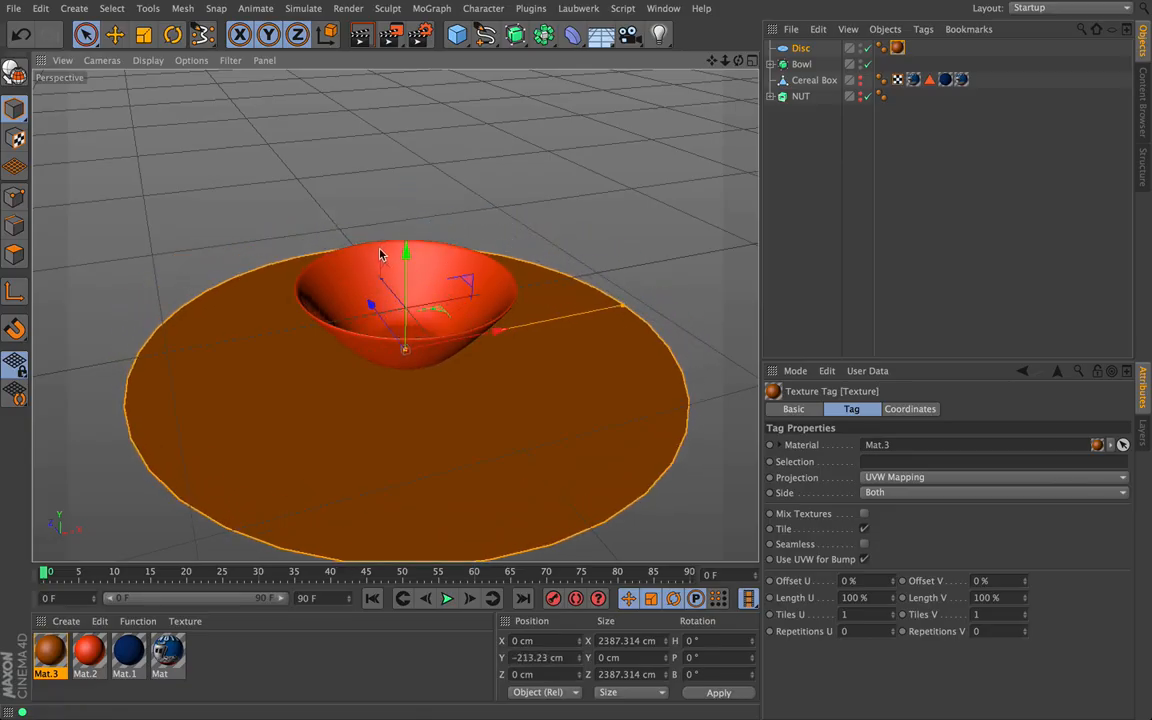
pyautogui.moveTo(740, 62)
pyautogui.mouseDown()
pyautogui.moveTo(742, 90)
pyautogui.moveTo(743, 63)
pyautogui.mouseUp()
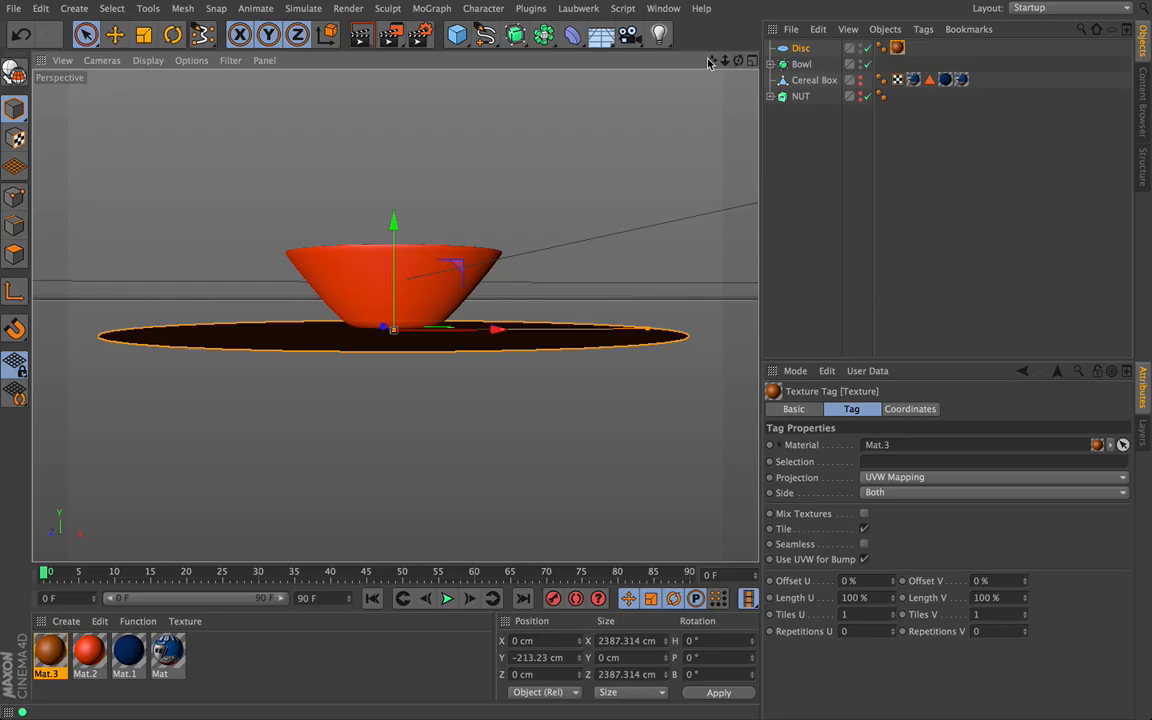
# Rename the disc under the bowl as Table top.
pyautogui.doubleClick(802, 49)
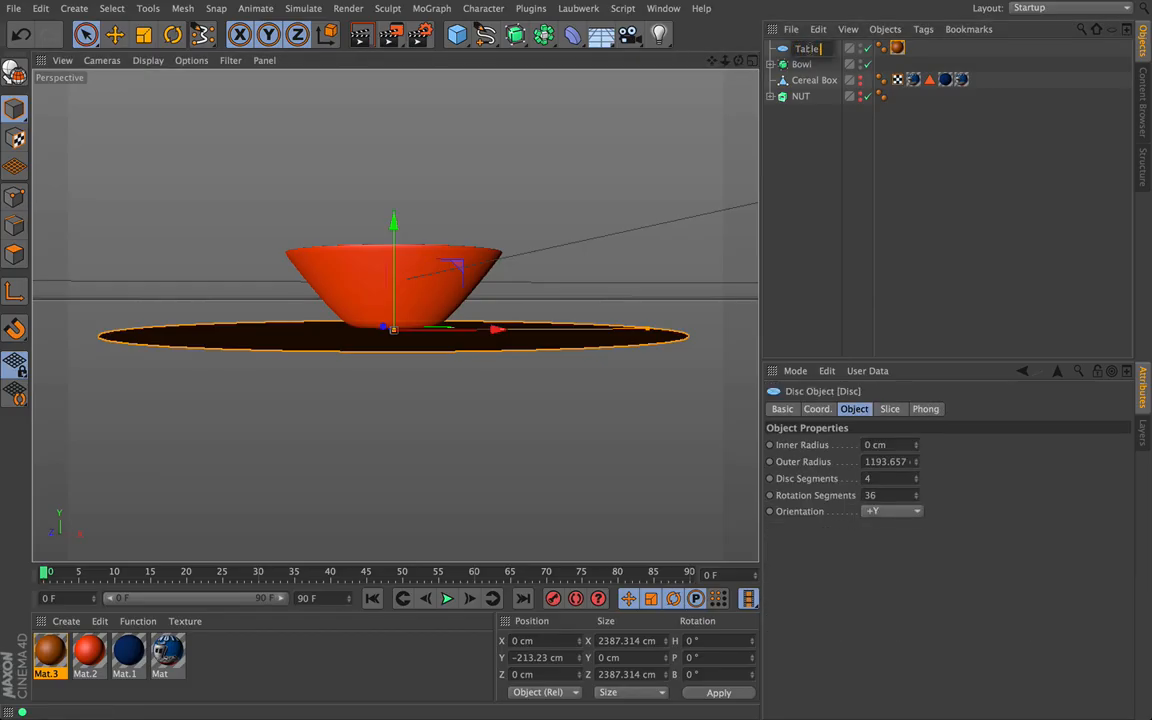
pyautogui.write('Table top')
pyautogui.press('Return')
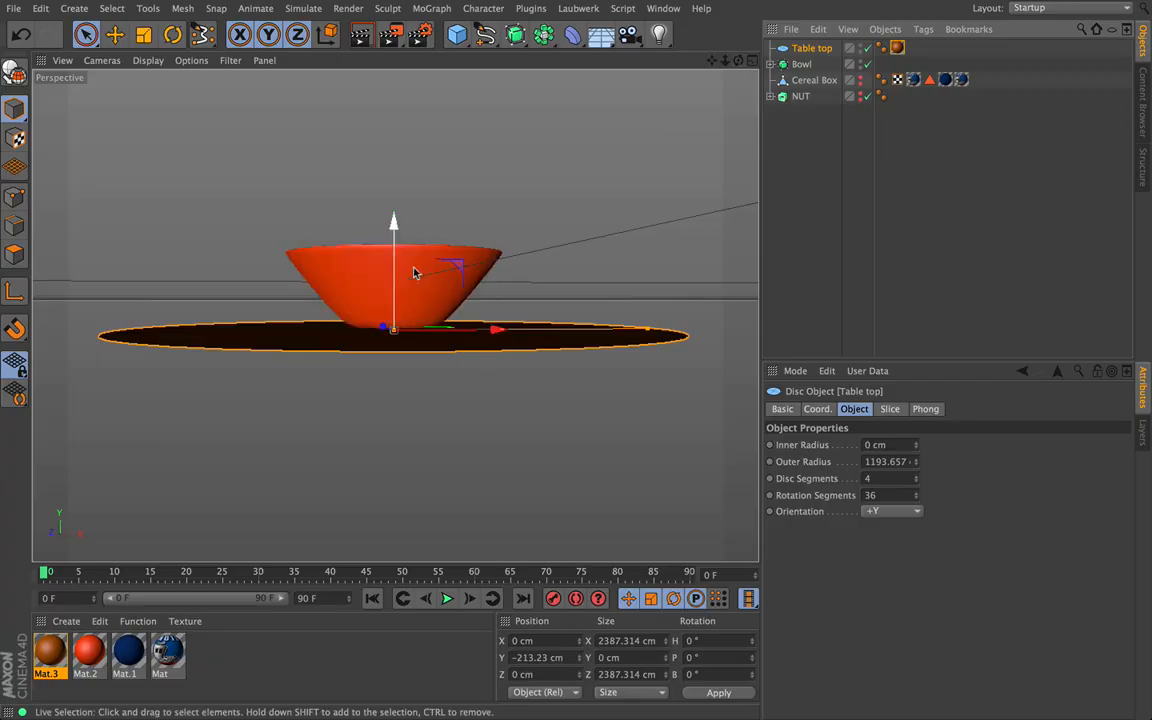
# In the front view, raise the table top to about -202 cm in Y so it meets the bowl's base.
pyautogui.click(753, 62)
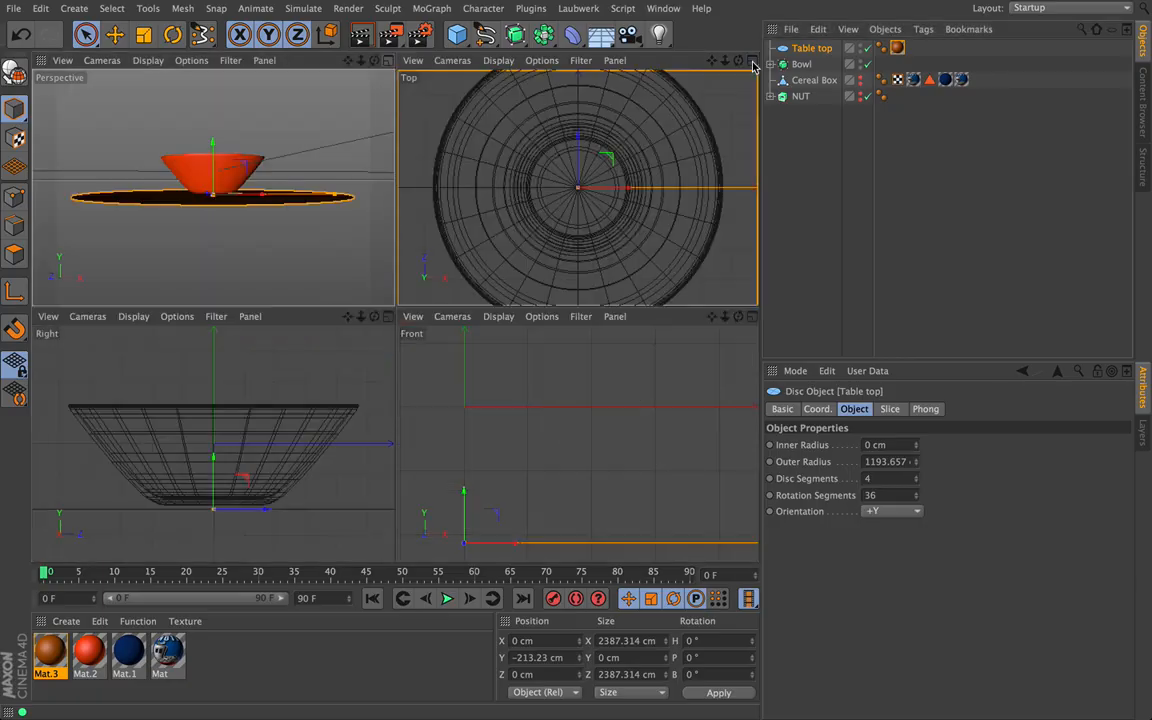
pyautogui.click(753, 316)
pyautogui.scroll(-3, 395, 316)
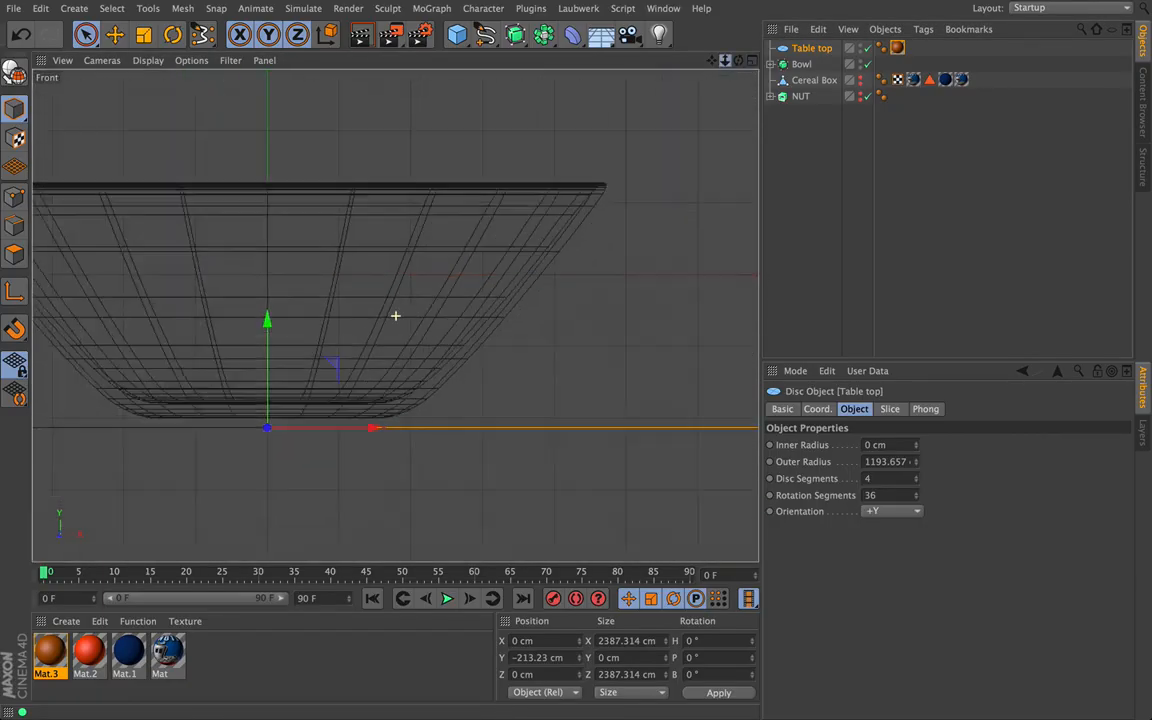
pyautogui.scroll(-3, 395, 316)
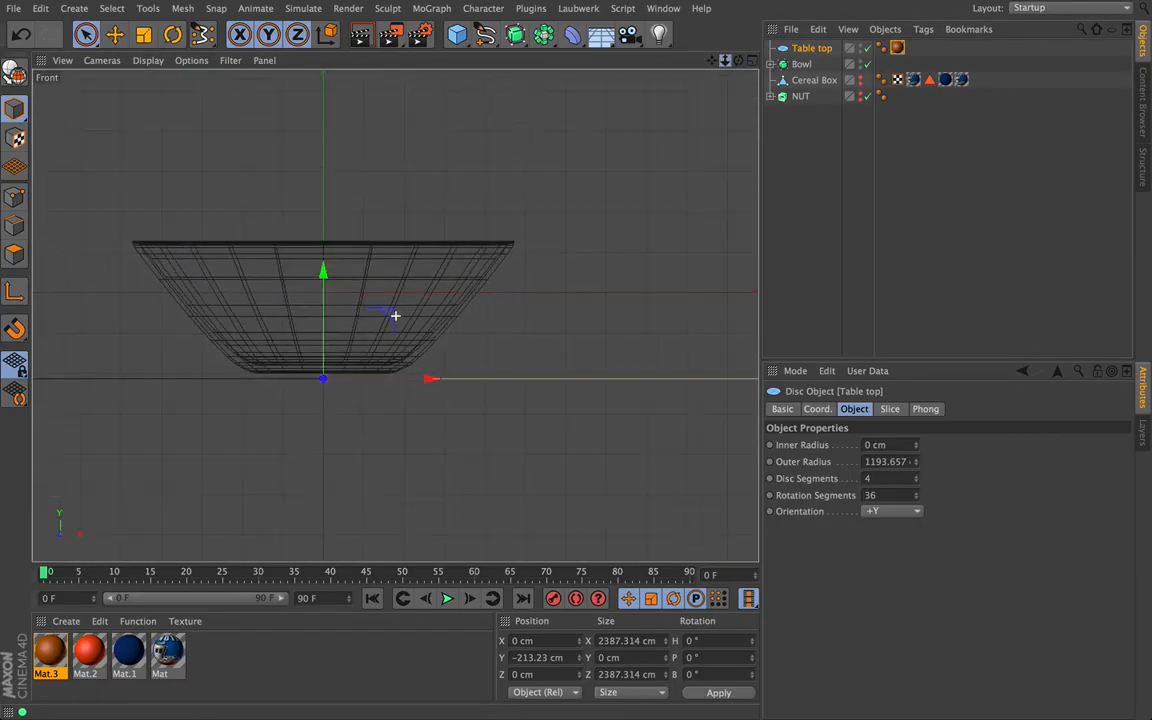
pyautogui.click(803, 64)
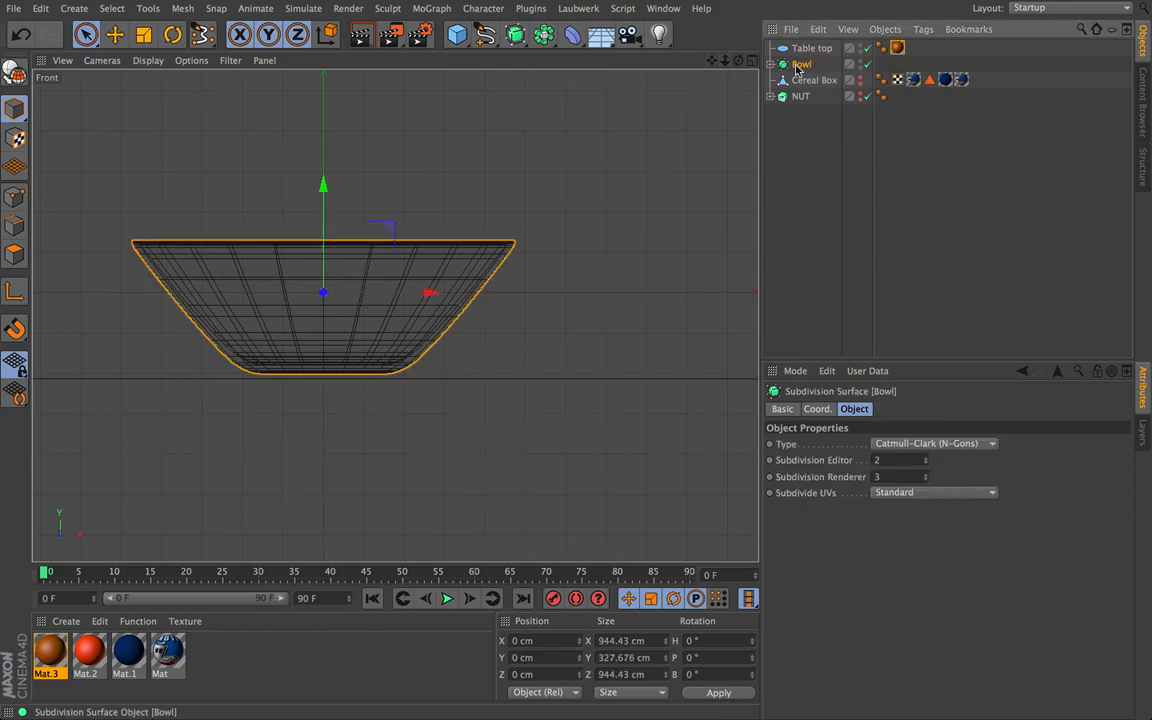
pyautogui.moveTo(728, 64); pyautogui.dragTo(715, 62)
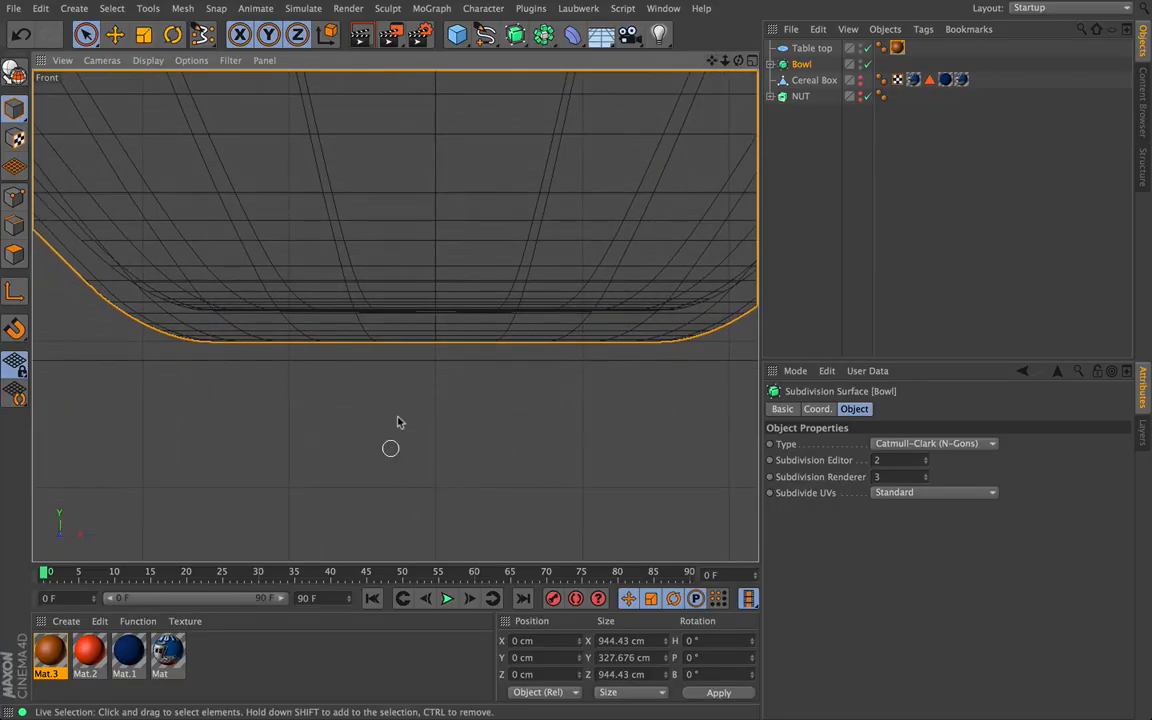
pyautogui.click(810, 50)
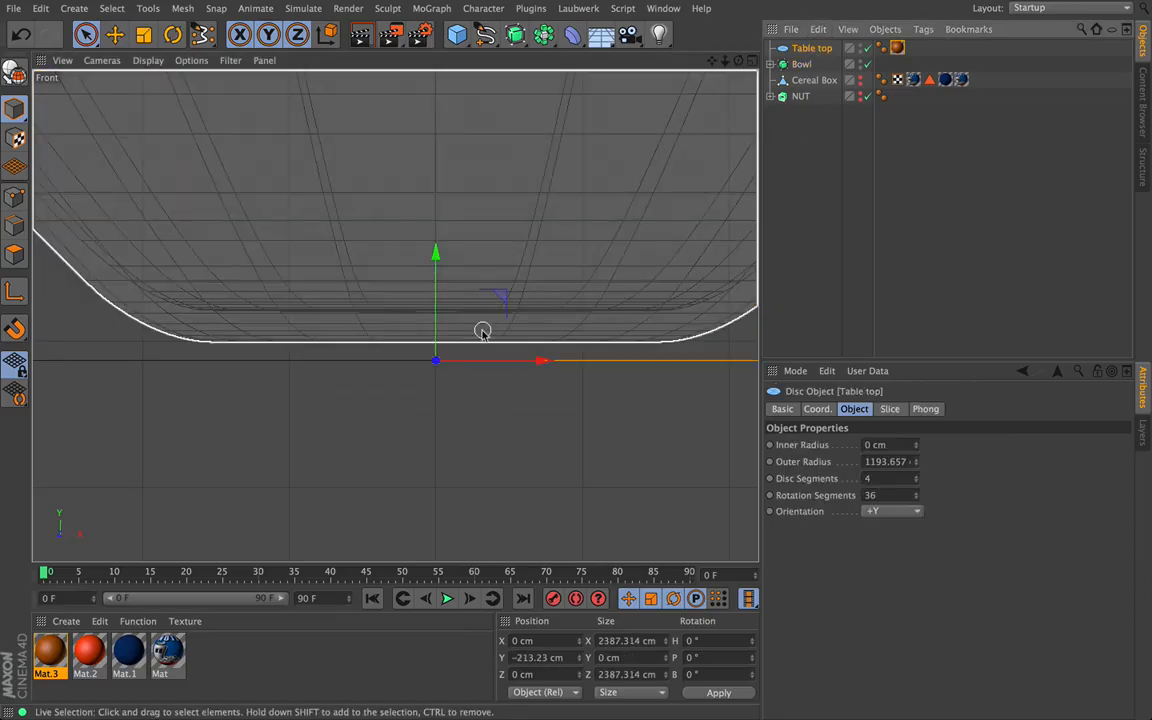
pyautogui.moveTo(437, 252); pyautogui.dragTo(436, 237)
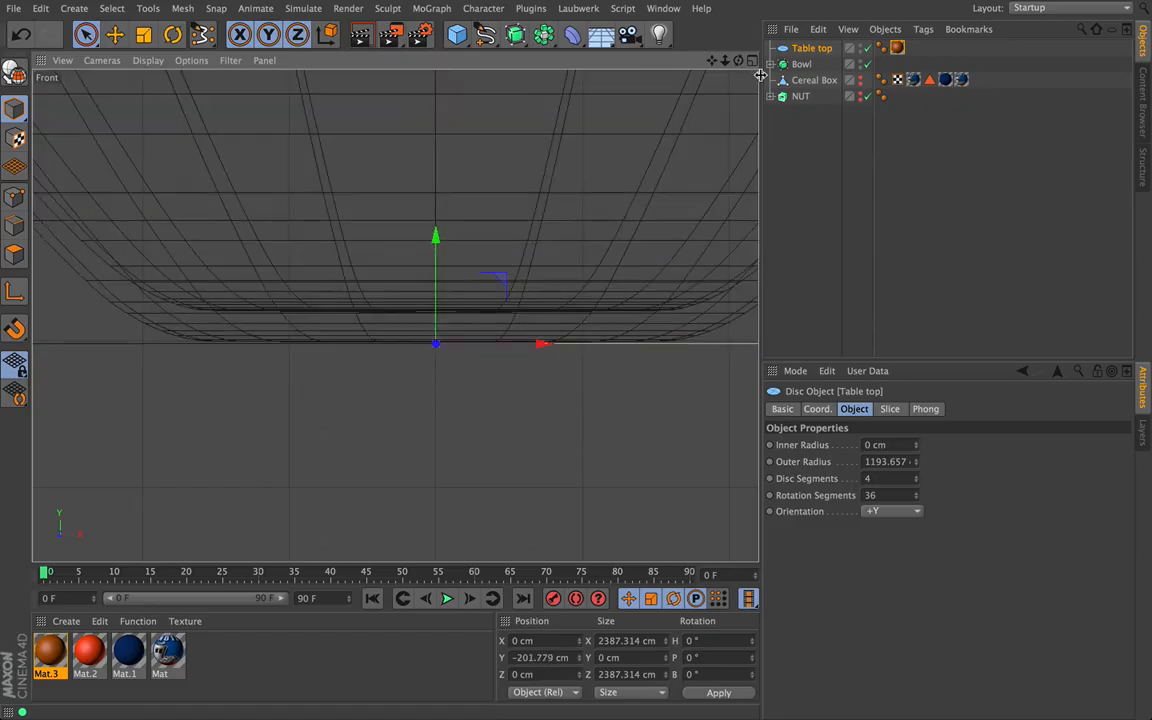
pyautogui.moveTo(728, 61); pyautogui.dragTo(655, 56)
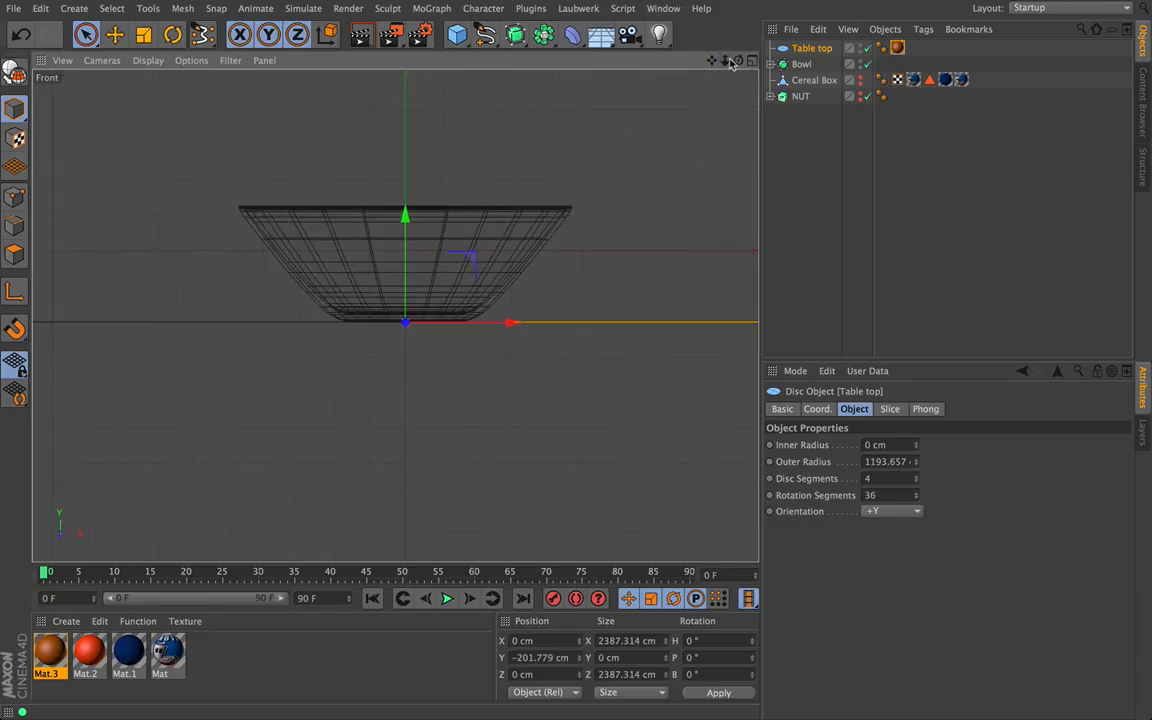
# In the perspective view, move the bowl along X to about -578 cm, away from the table's centre.
pyautogui.click(752, 62)
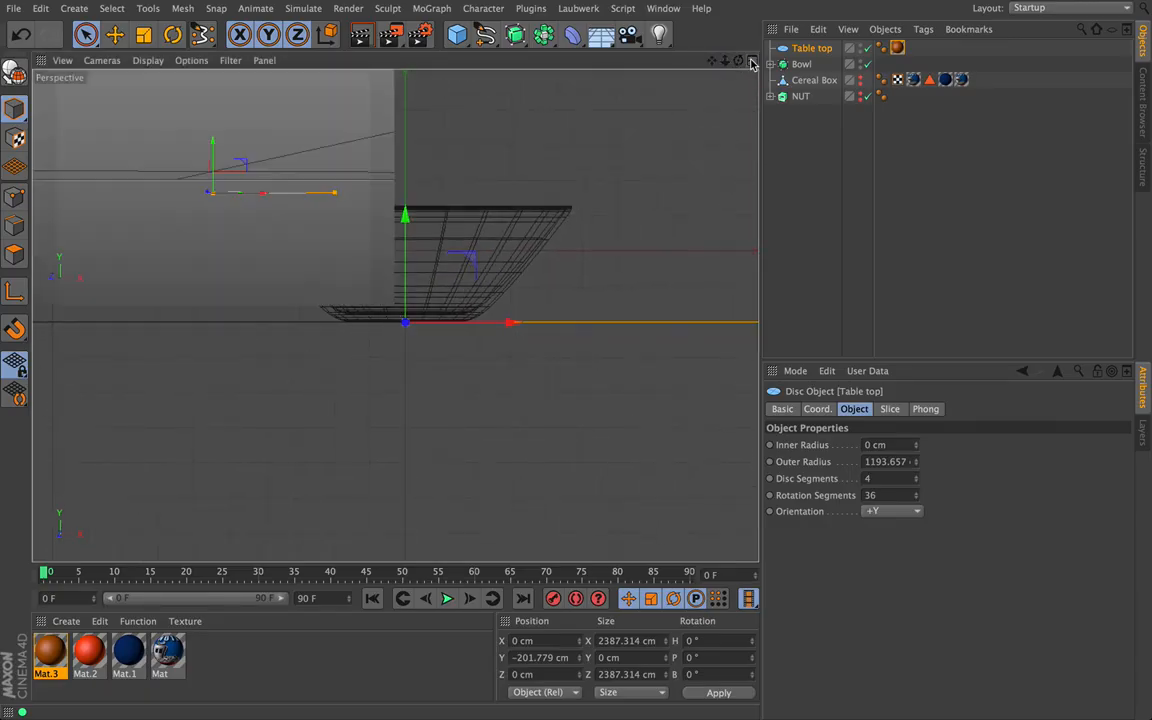
pyautogui.click(387, 61)
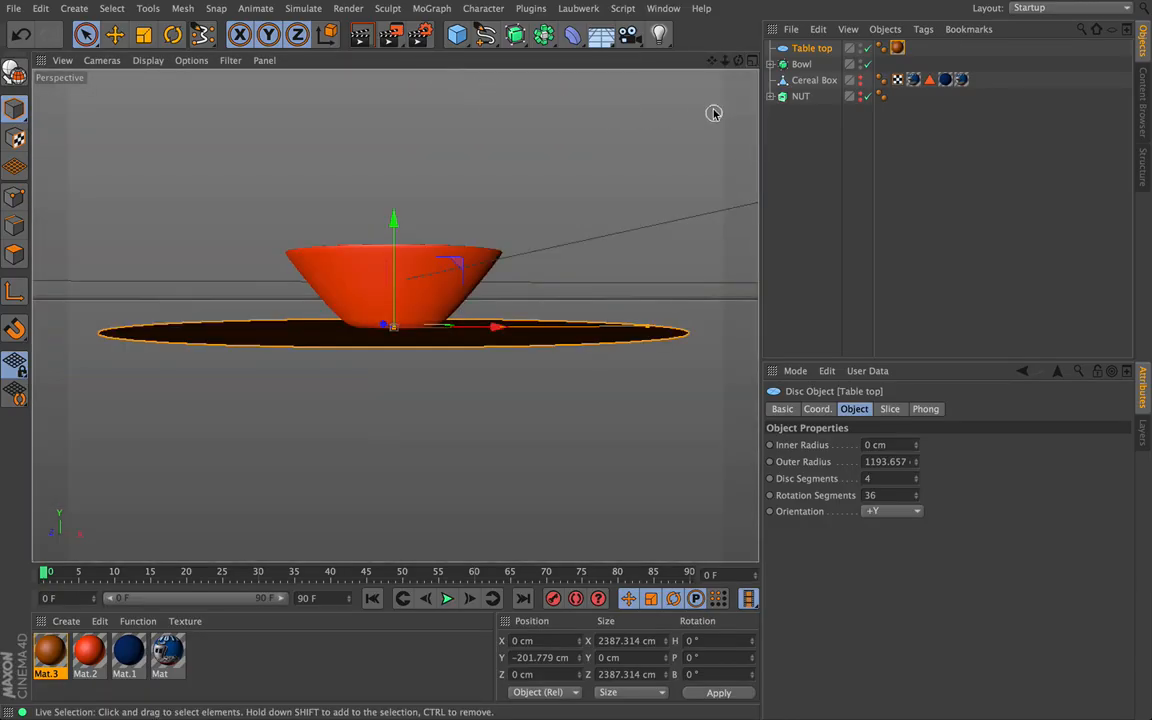
pyautogui.moveTo(739, 61); pyautogui.dragTo(707, 124)
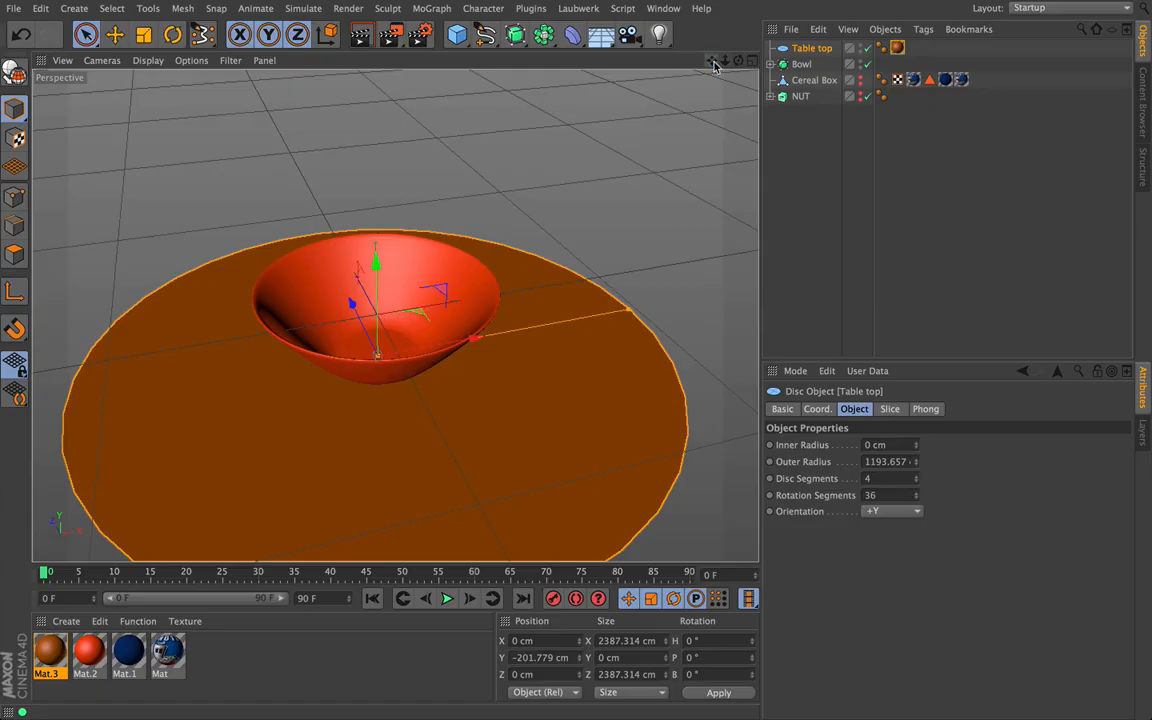
pyautogui.click(400, 310)
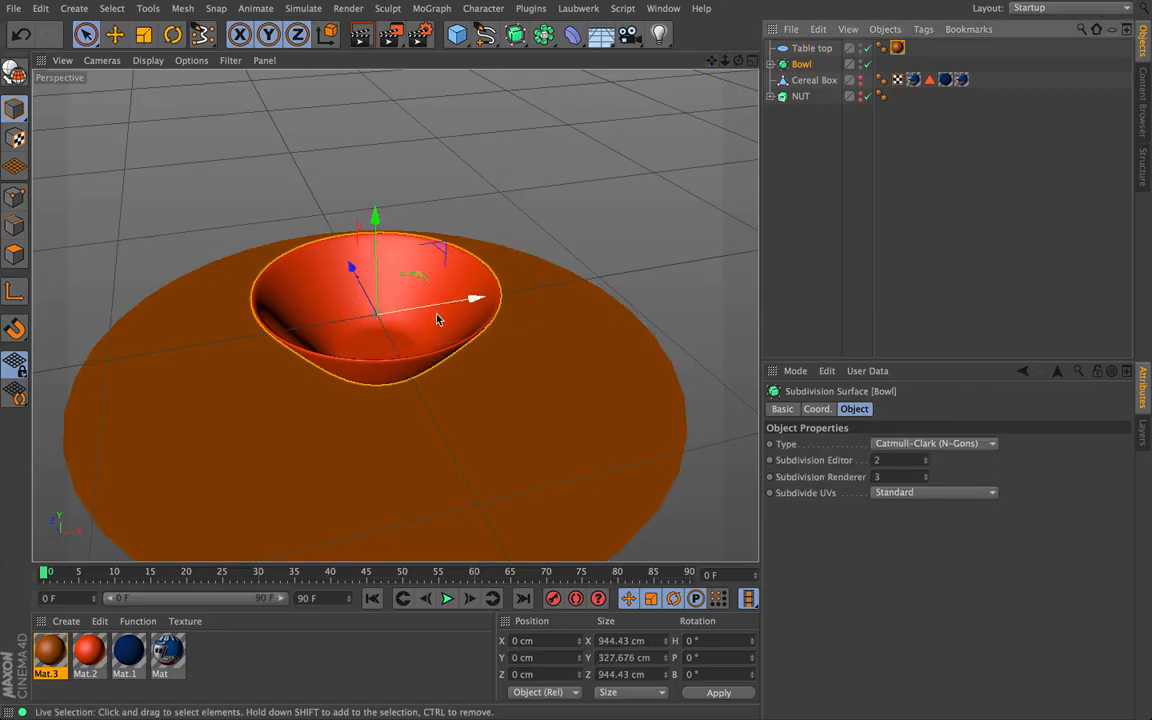
pyautogui.moveTo(478, 301); pyautogui.dragTo(335, 323)
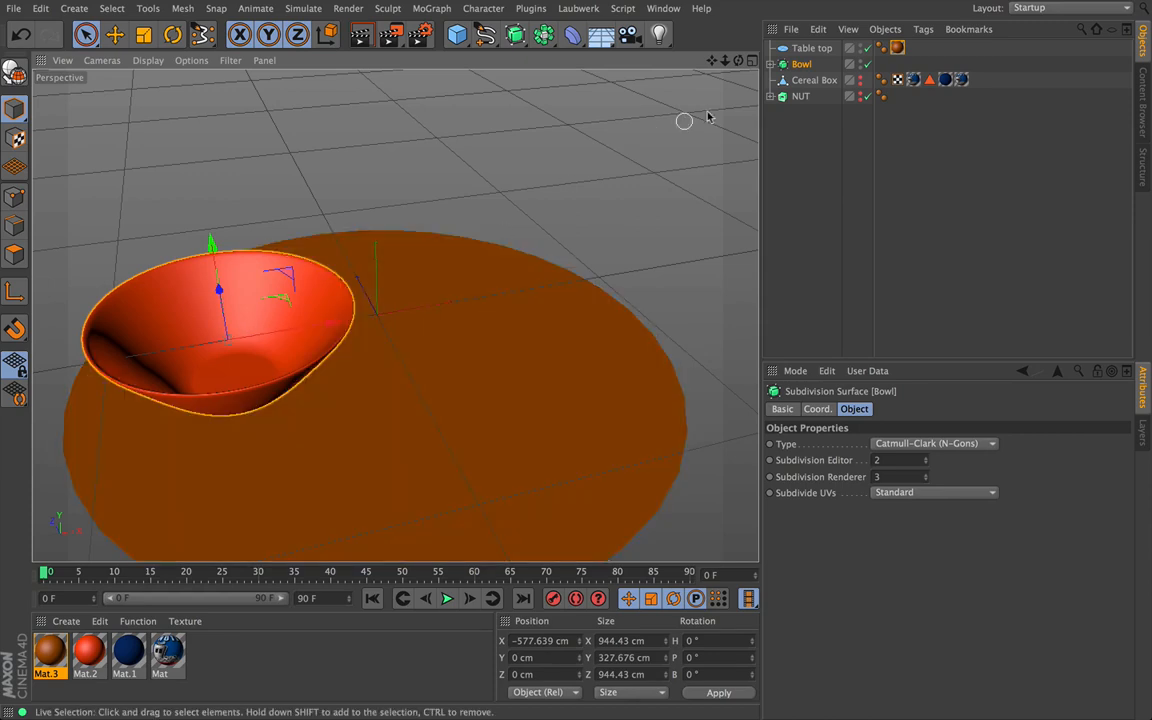
# Show the cereal box and scale the bowl down uniformly to about 216 cm wide.
pyautogui.click(861, 78)
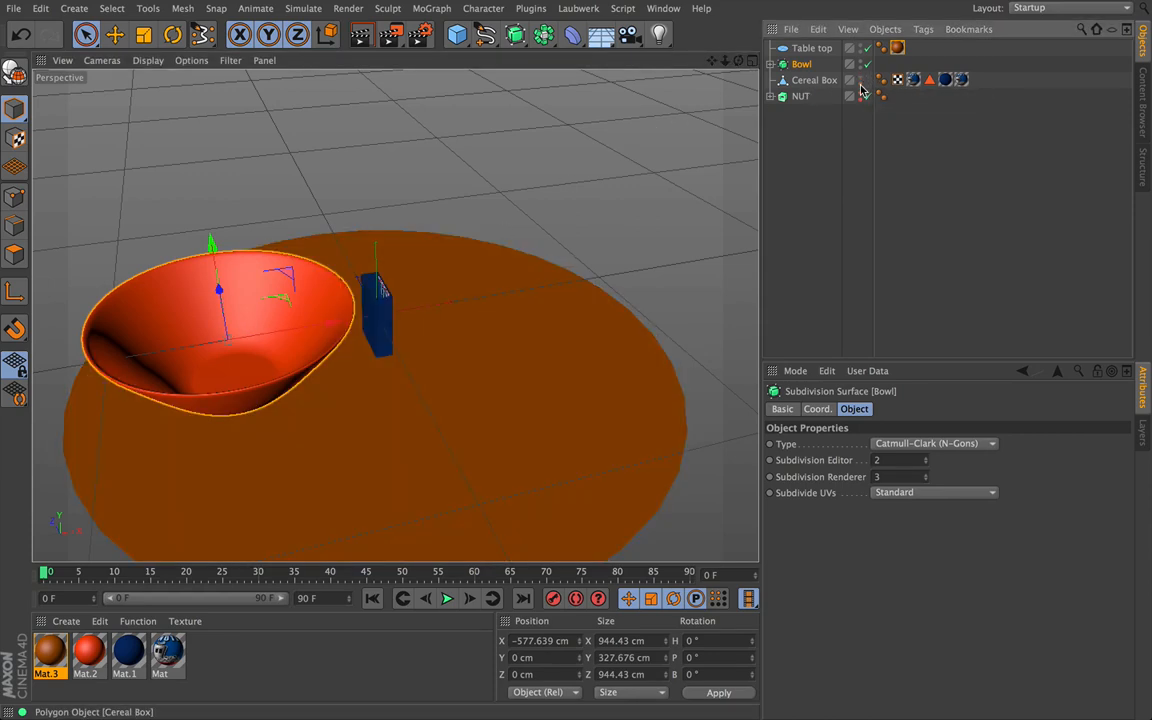
pyautogui.moveTo(738, 61); pyautogui.dragTo(632, 58)
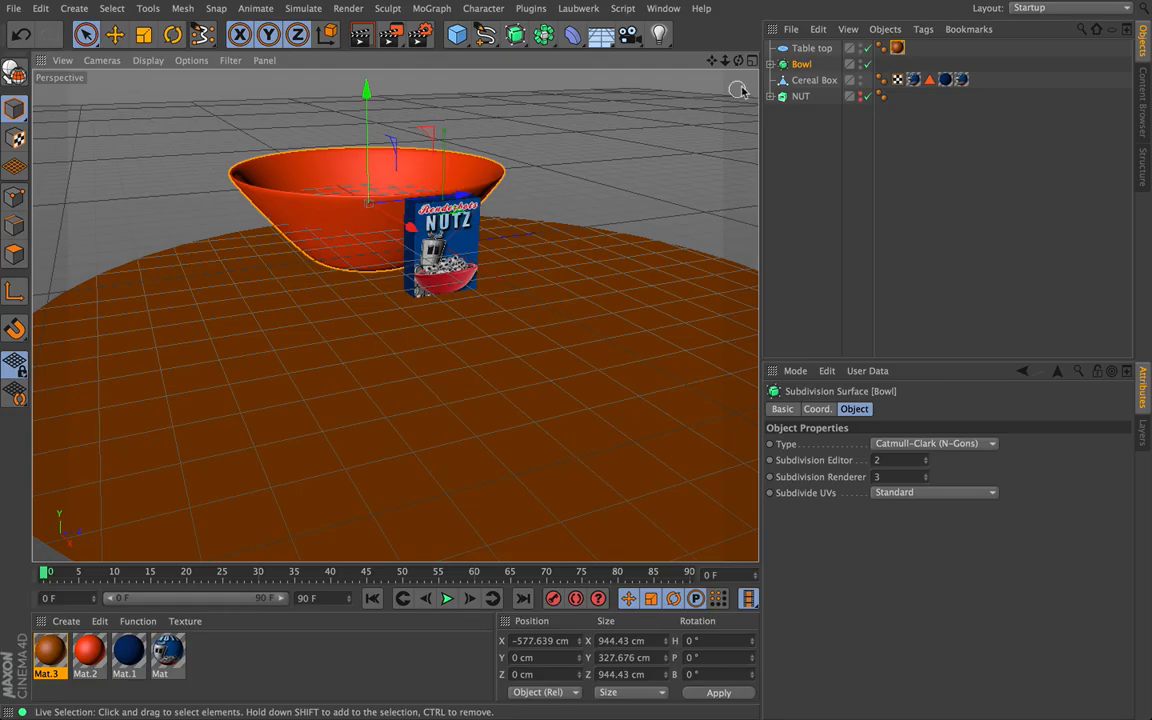
pyautogui.click(144, 35)
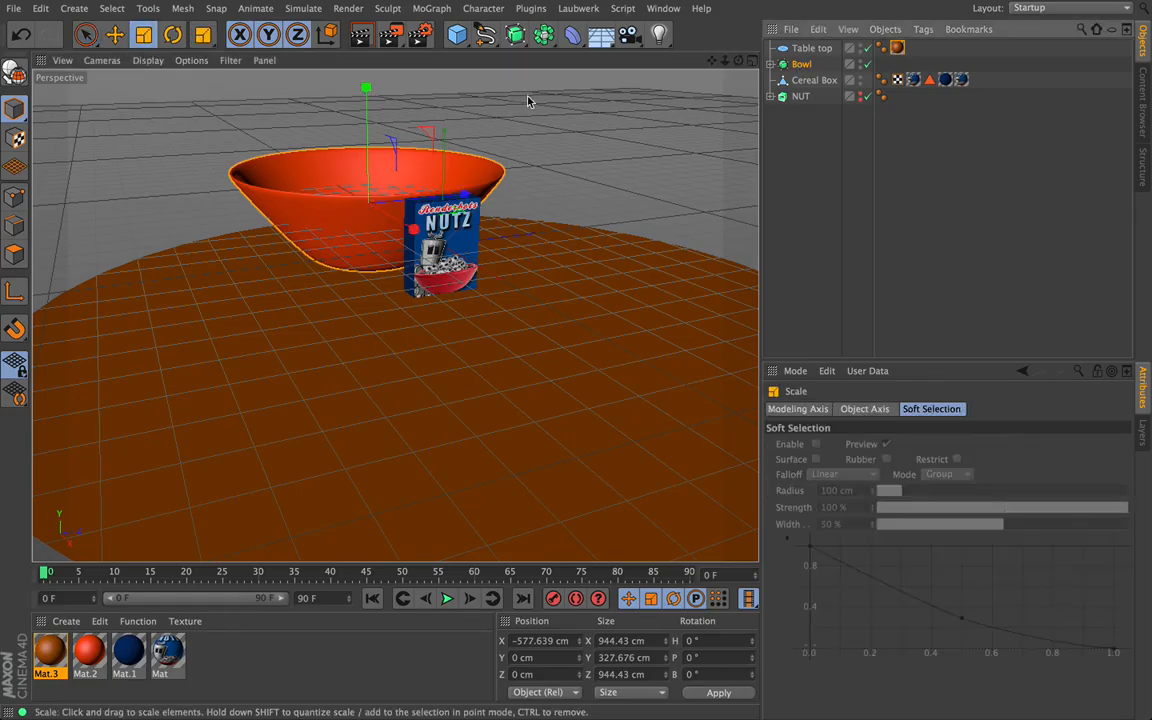
pyautogui.moveTo(528, 101); pyautogui.dragTo(38, 229)
# Move the bowl beside the cereal box, to about X -41, Y -92, Z -273 cm.
pyautogui.click(115, 35)
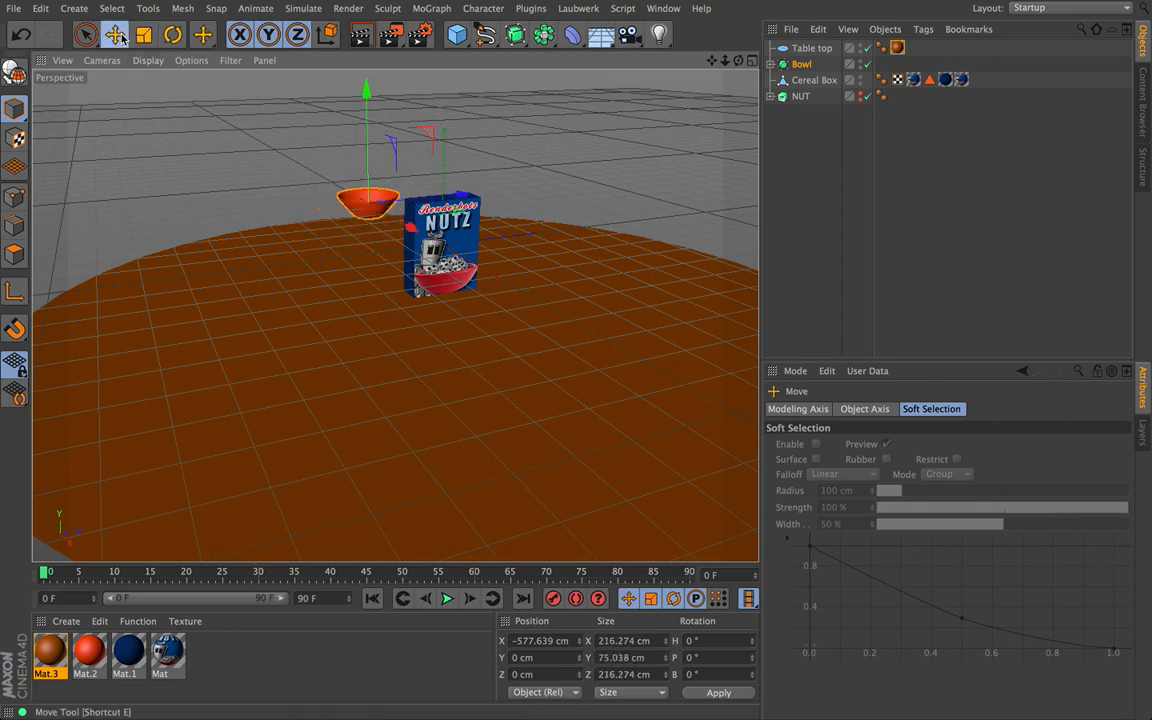
pyautogui.moveTo(357, 88); pyautogui.dragTo(345, 144)
pyautogui.moveTo(408, 300); pyautogui.dragTo(458, 370)
pyautogui.moveTo(531, 284); pyautogui.dragTo(441, 281)
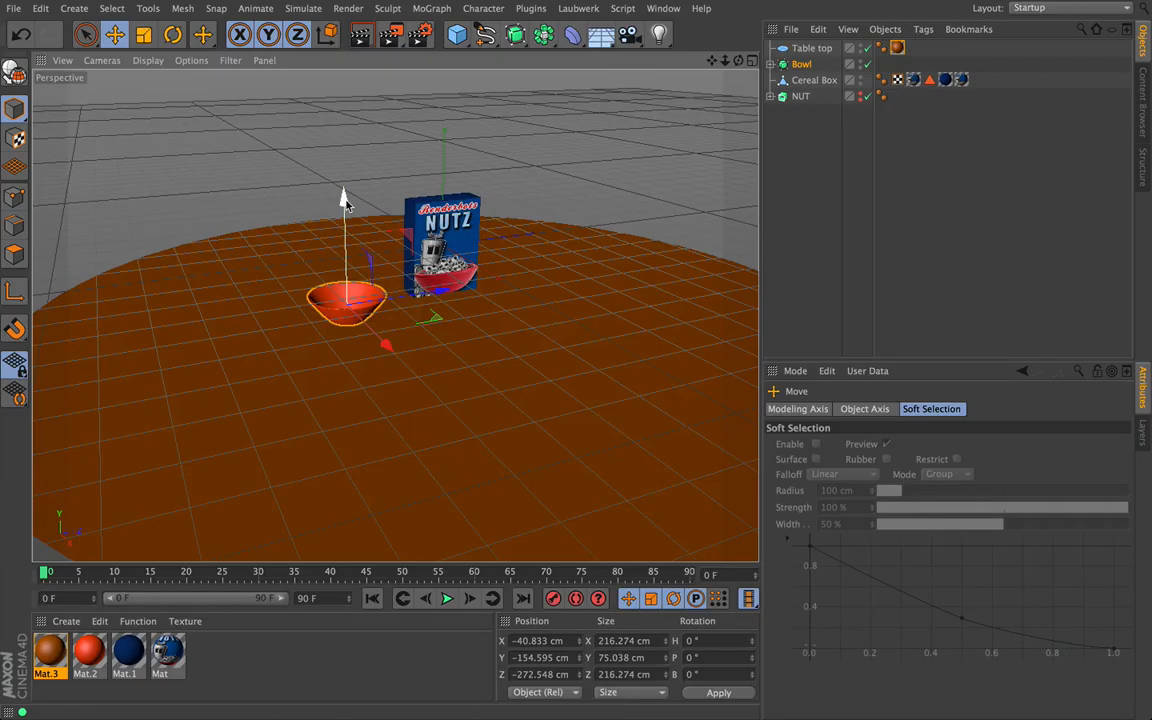
pyautogui.moveTo(339, 193); pyautogui.dragTo(342, 176)
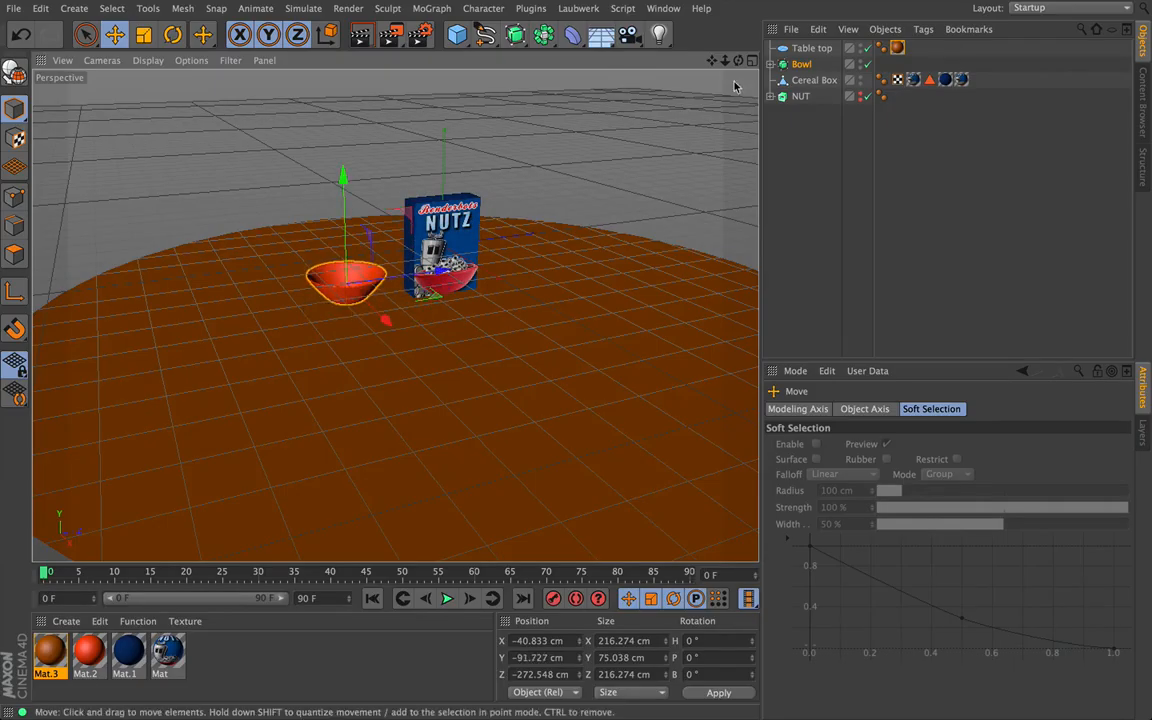
# Scale the table top down uniformly to a diameter of about 802 cm.
pyautogui.scroll(3, 395, 315)
pyautogui.scroll(2, 395, 315)
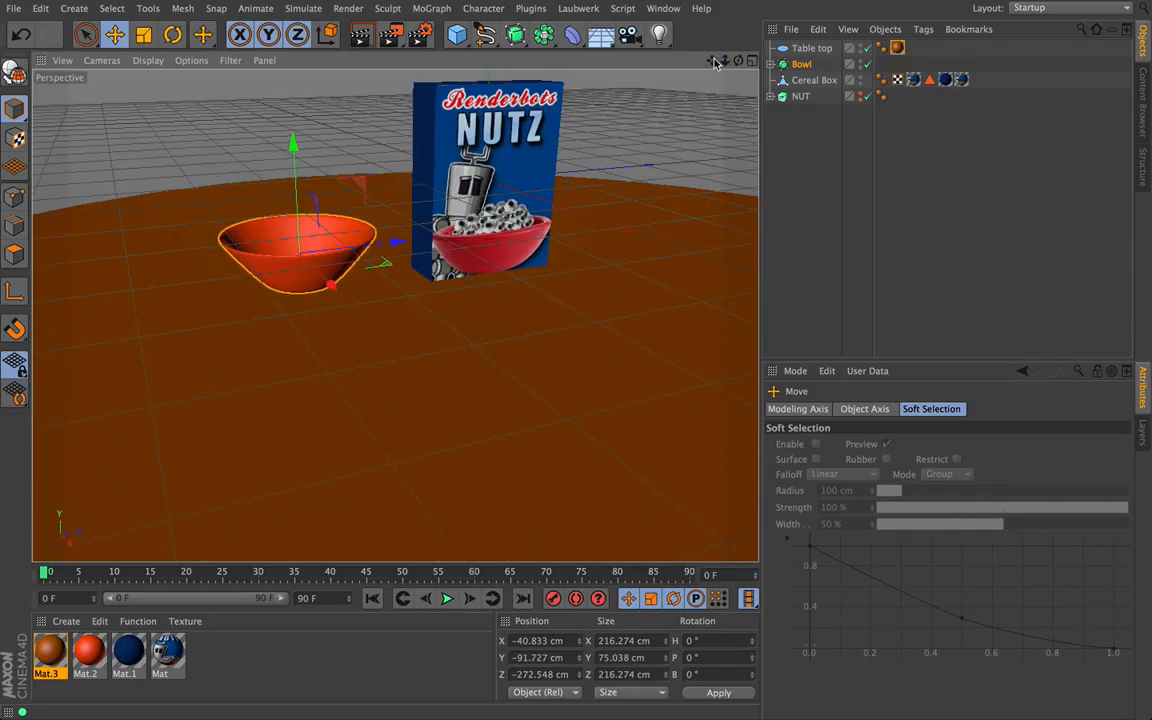
pyautogui.moveTo(716, 62); pyautogui.dragTo(657, 406)
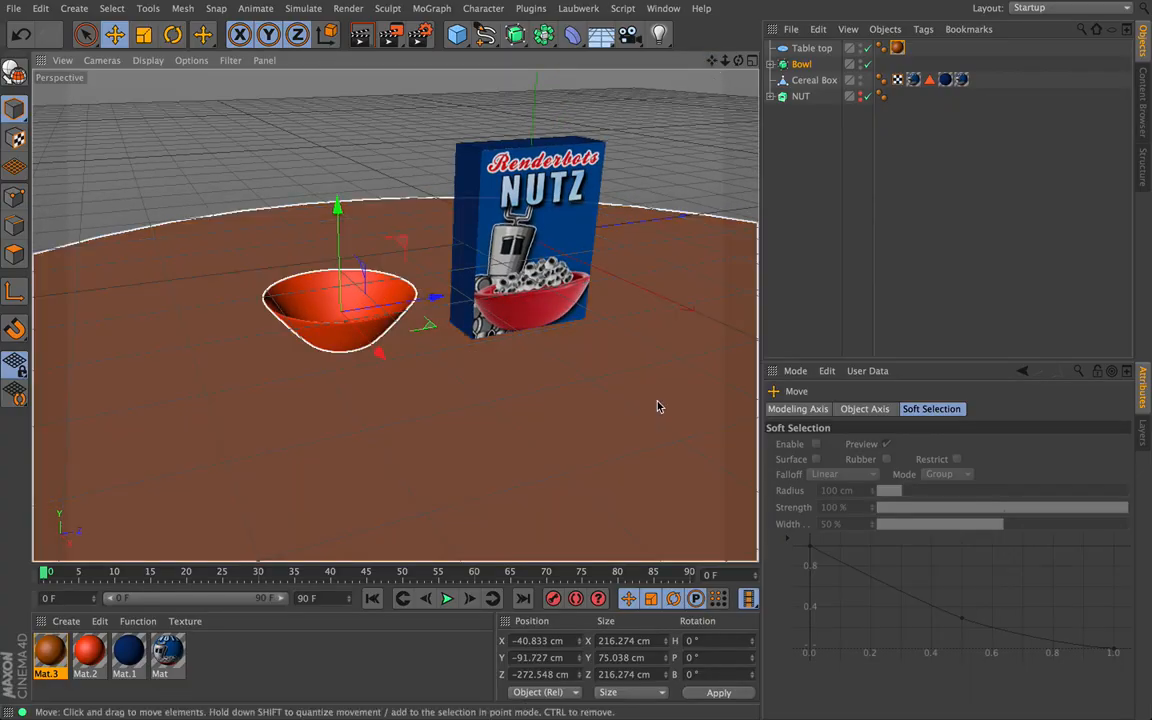
pyautogui.click(657, 406)
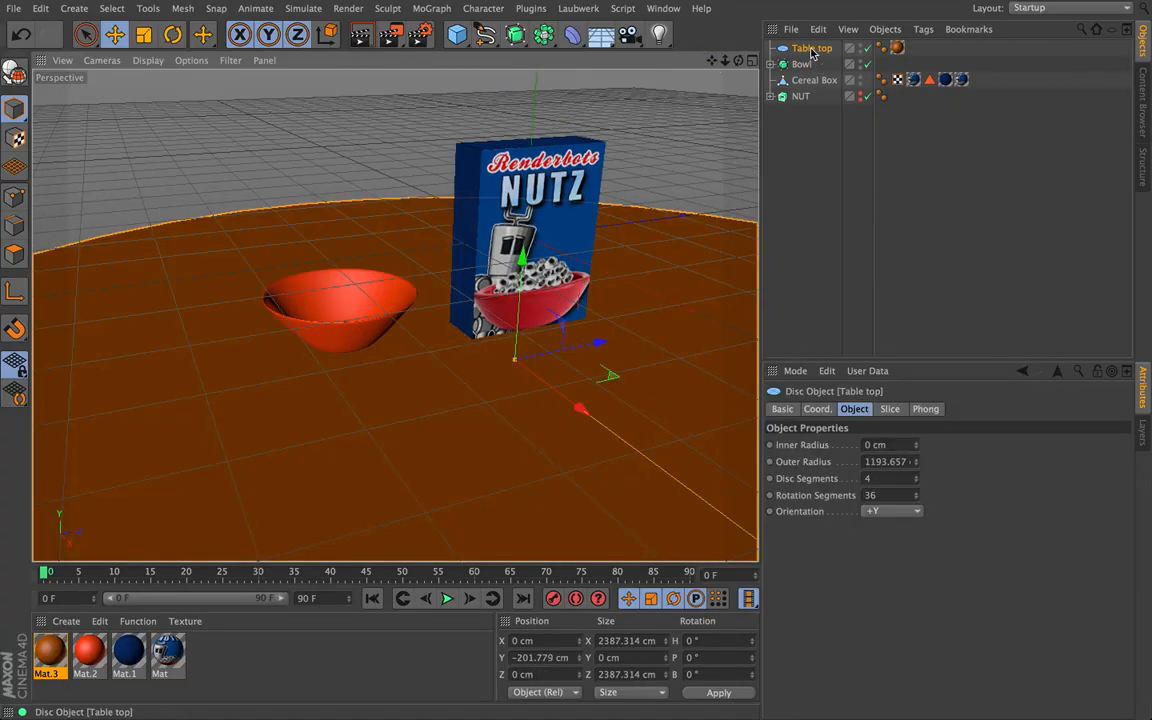
pyautogui.press('t')
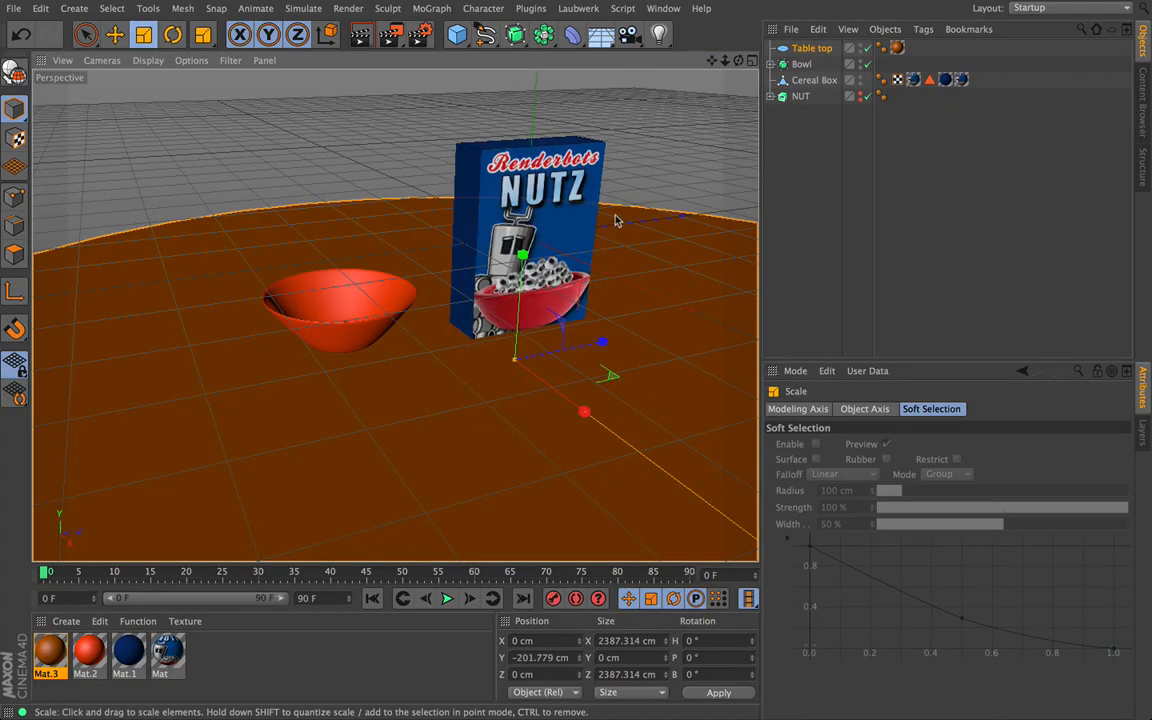
pyautogui.moveTo(658, 206); pyautogui.dragTo(257, 334)
# Move the table top under the bowl and cereal box, to about X -149, Y -135, Z -91 cm.
pyautogui.click(115, 34)
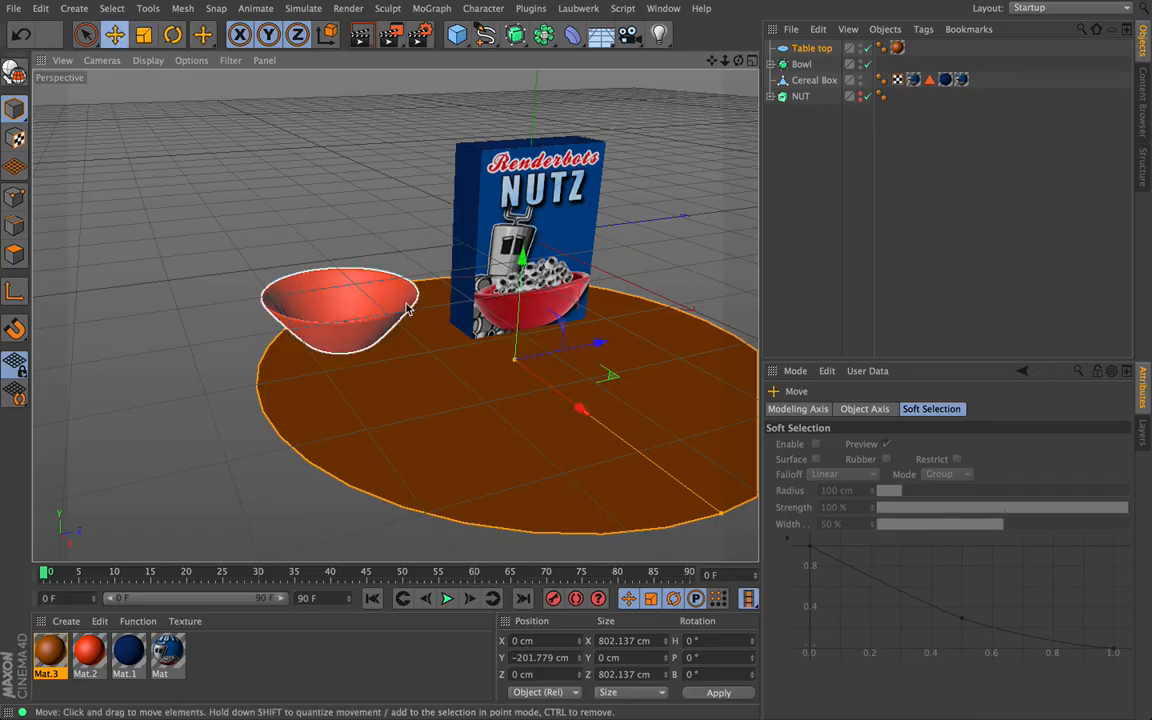
pyautogui.moveTo(586, 406); pyautogui.dragTo(583, 353)
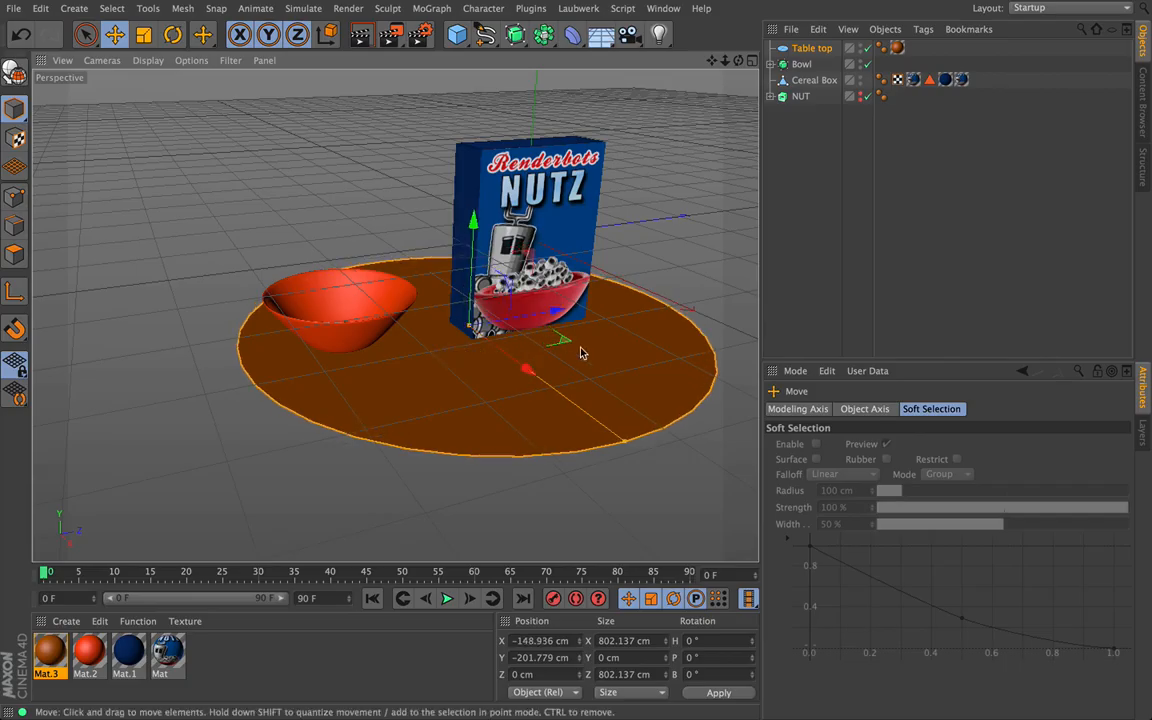
pyautogui.moveTo(555, 312); pyautogui.dragTo(424, 190)
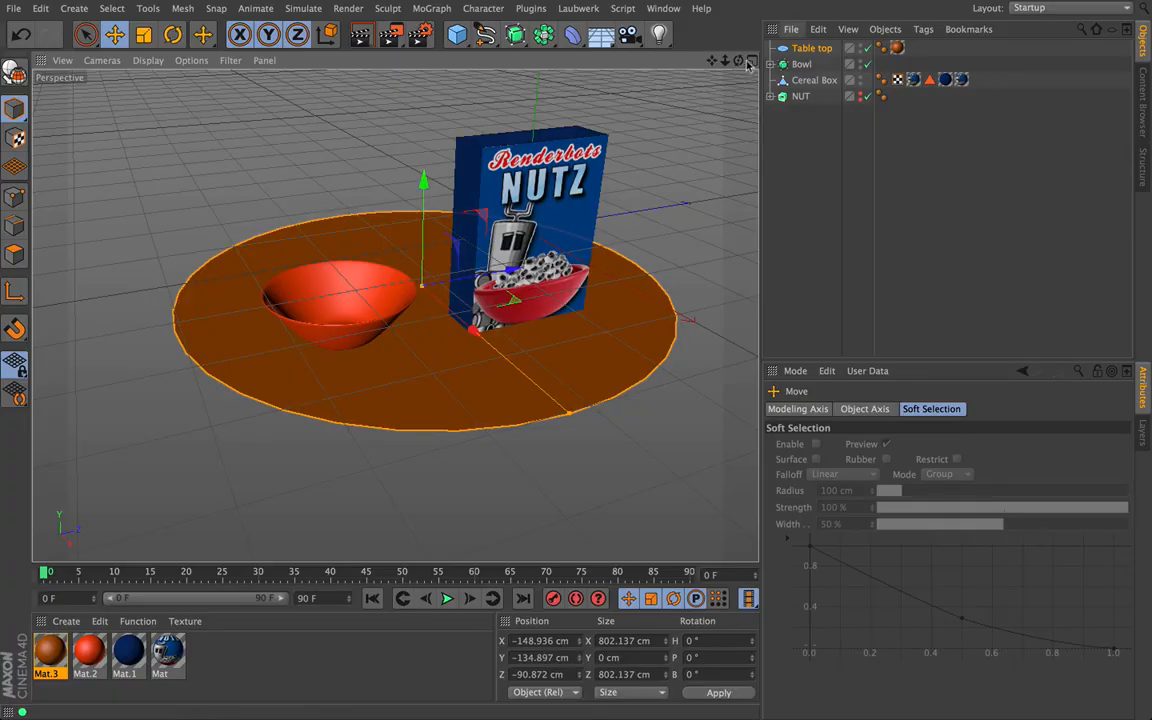
# Move the cereal box in negative X toward the table's centre and shift the bowl to about -143 cm in X.
pyautogui.moveTo(739, 61)
pyautogui.mouseDown()
pyautogui.moveTo(739, 30)
pyautogui.moveTo(748, 68)
pyautogui.moveTo(742, 60)
pyautogui.mouseUp()
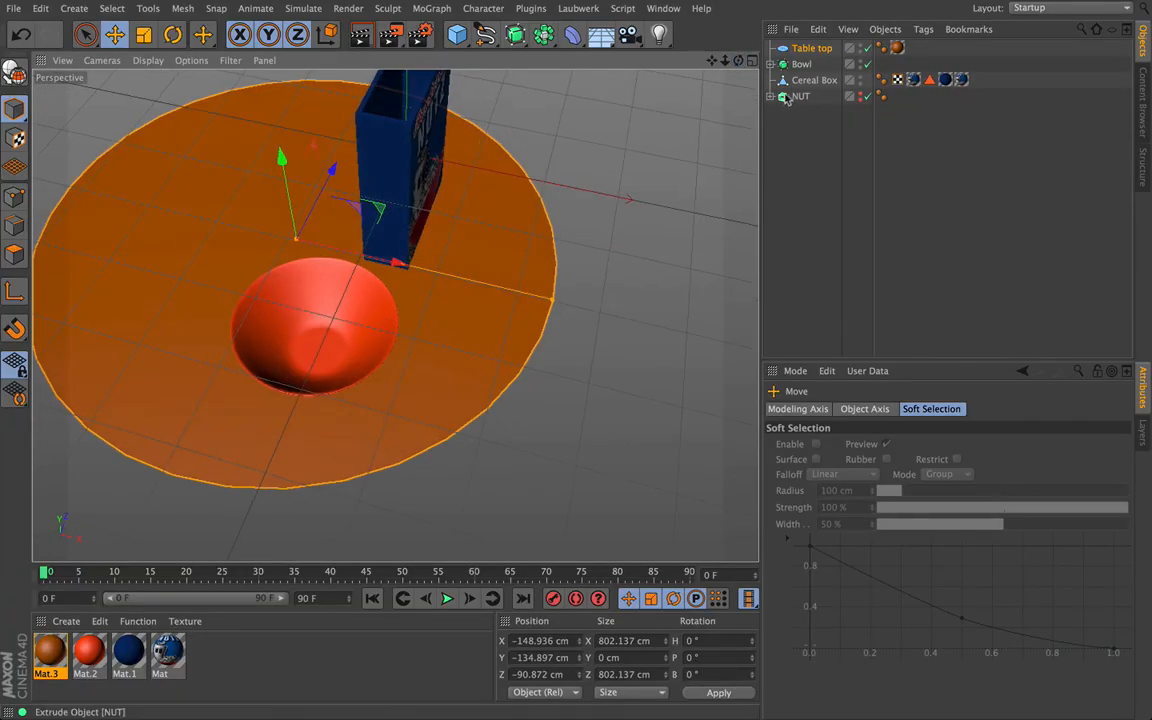
pyautogui.click(802, 64)
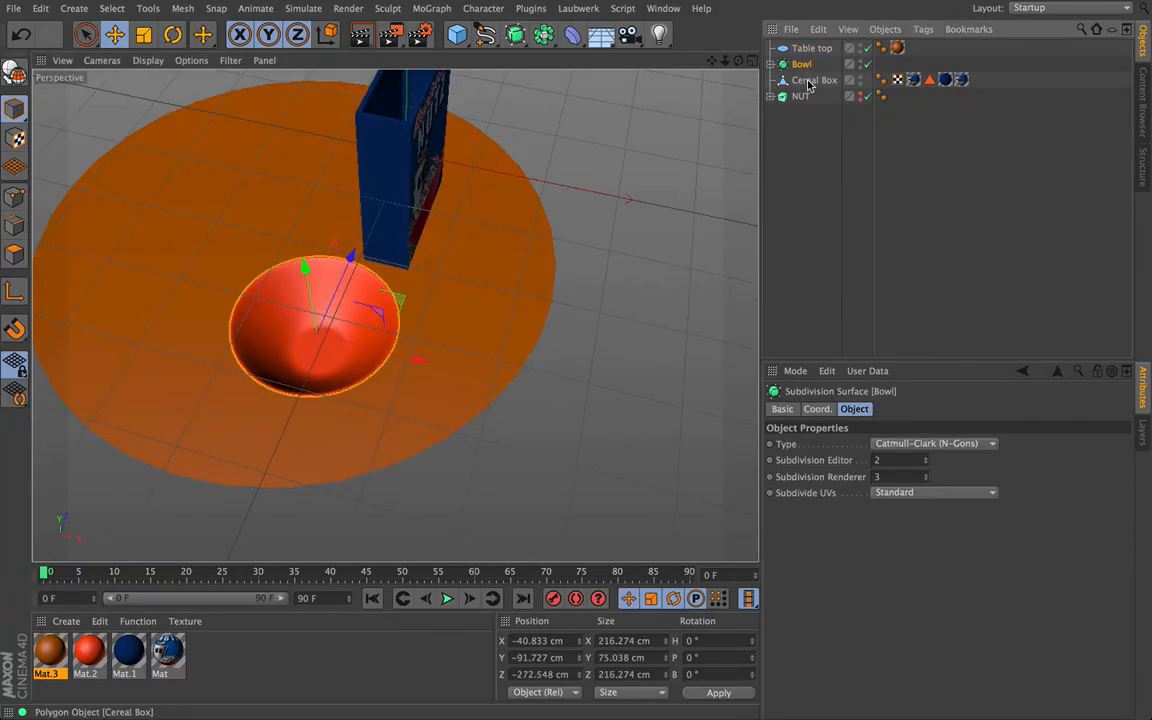
pyautogui.click(812, 80)
pyautogui.moveTo(504, 175); pyautogui.dragTo(395, 152)
pyautogui.click(315, 330)
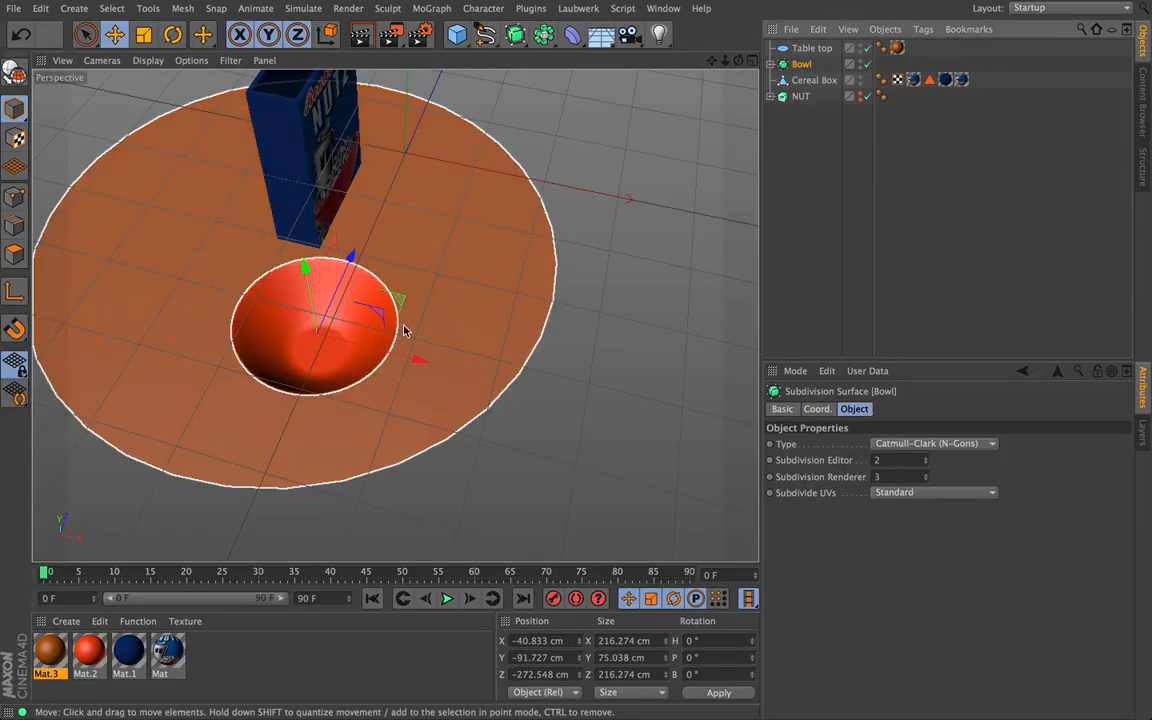
pyautogui.moveTo(417, 360); pyautogui.dragTo(350, 345)
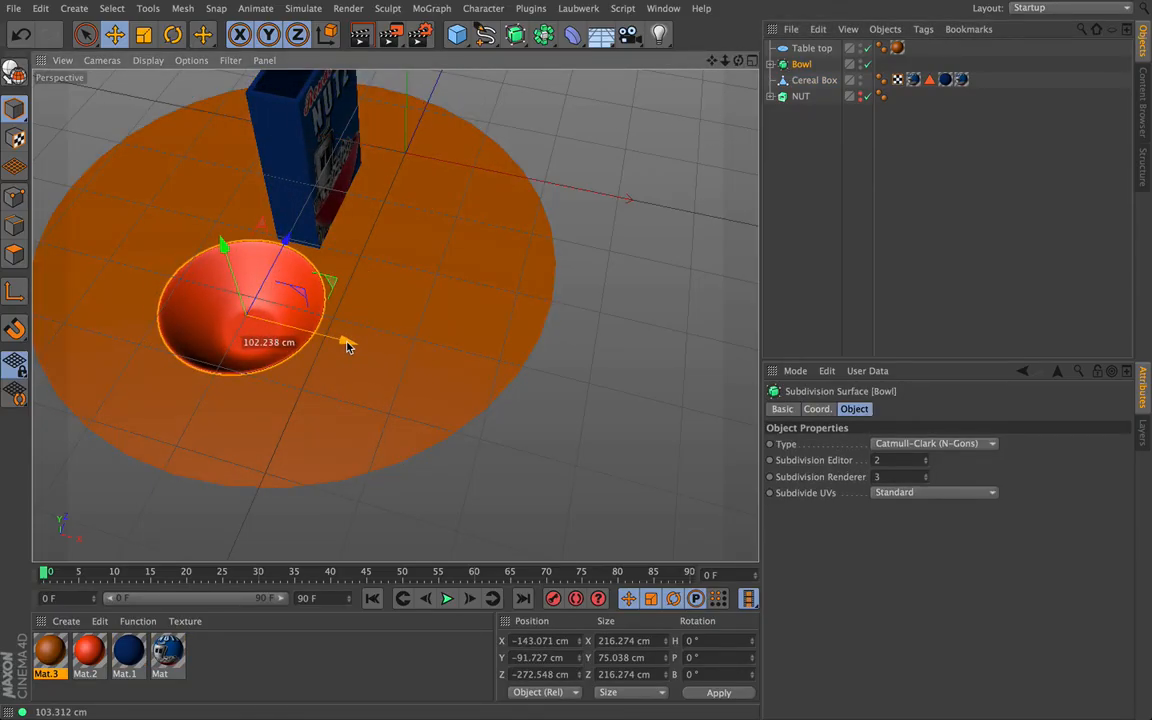
# Render a preview of the bowl and the front of the cereal box on the table in the perspective view.
pyautogui.moveTo(738, 60); pyautogui.dragTo(790, 82)
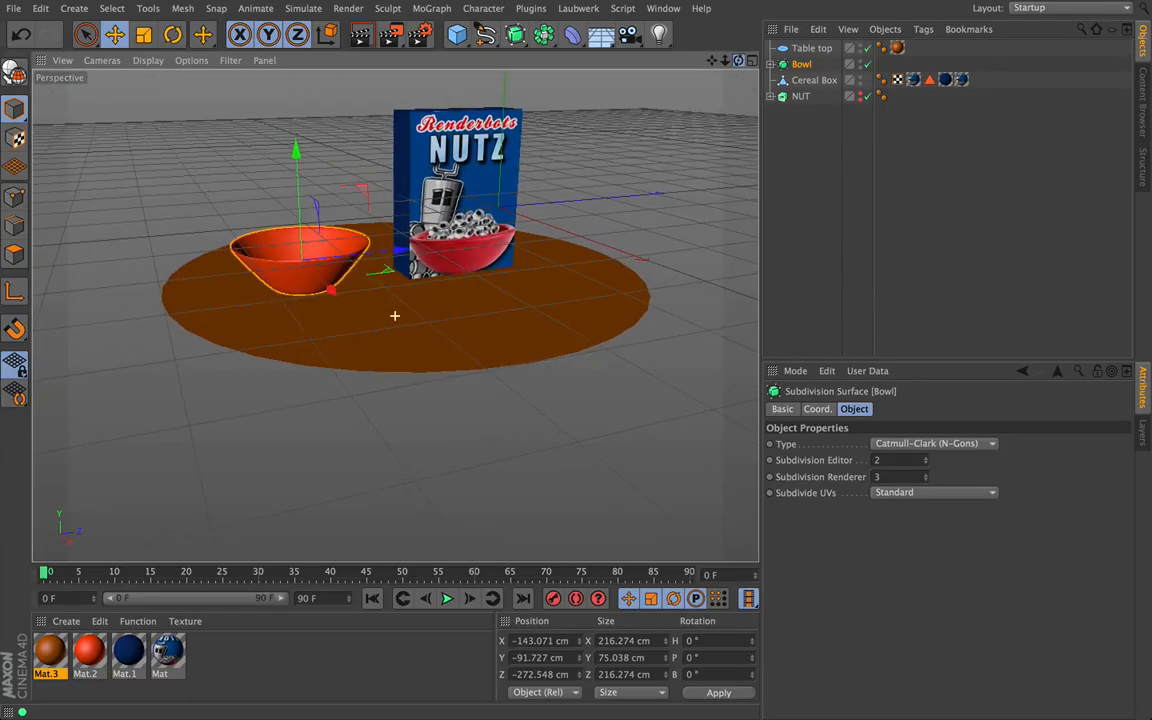
pyautogui.moveTo(711, 62); pyautogui.dragTo(549, 174)
pyautogui.scroll(5, 395, 315)
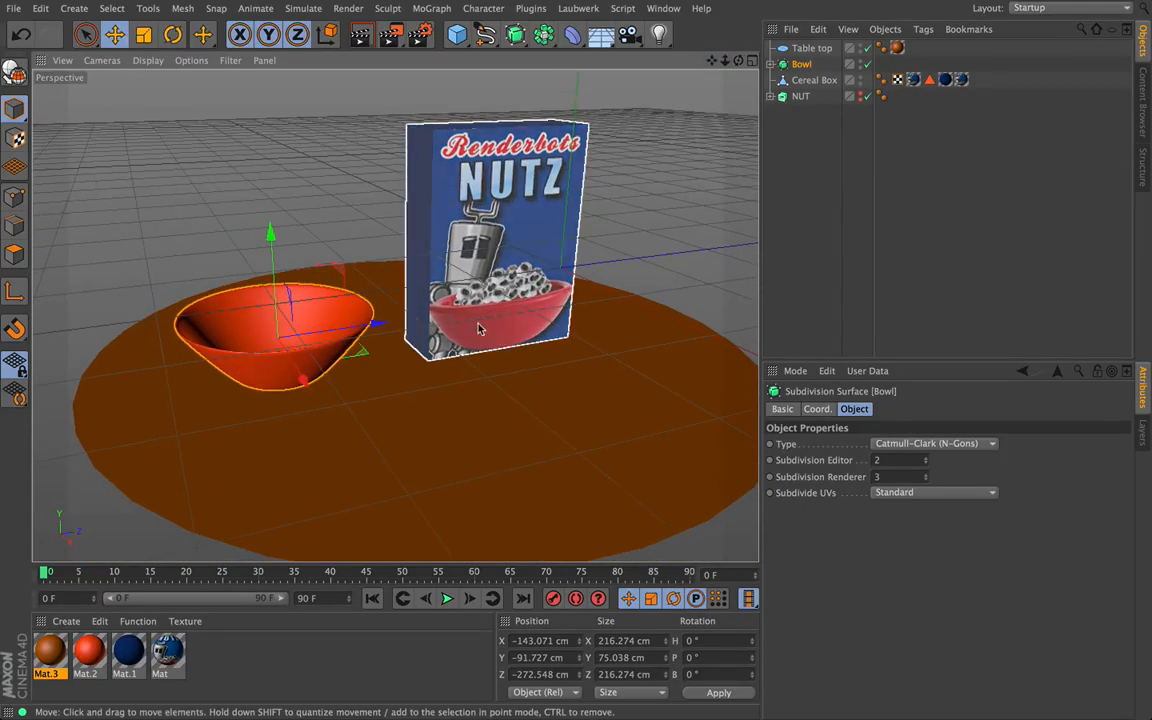
pyautogui.click(361, 35)
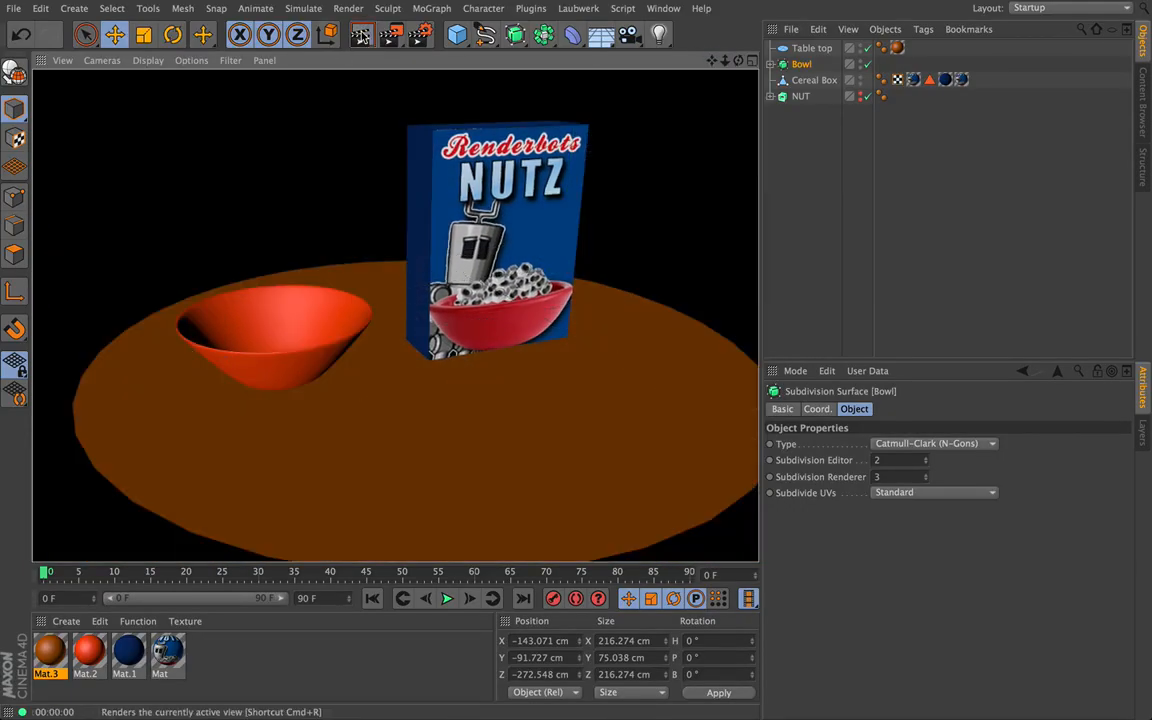
# Raise the bowl so its base rests on the table top, at about -86 cm in Y.
pyautogui.moveTo(738, 61); pyautogui.dragTo(790, 130)
pyautogui.moveTo(395, 315)
pyautogui.keyDown('alt'); pyautogui.mouseDown()
pyautogui.moveTo(395, 285)
pyautogui.moveTo(394, 320)
pyautogui.moveTo(395, 305)
pyautogui.mouseUp(); pyautogui.keyUp('alt')
pyautogui.click(751, 61)
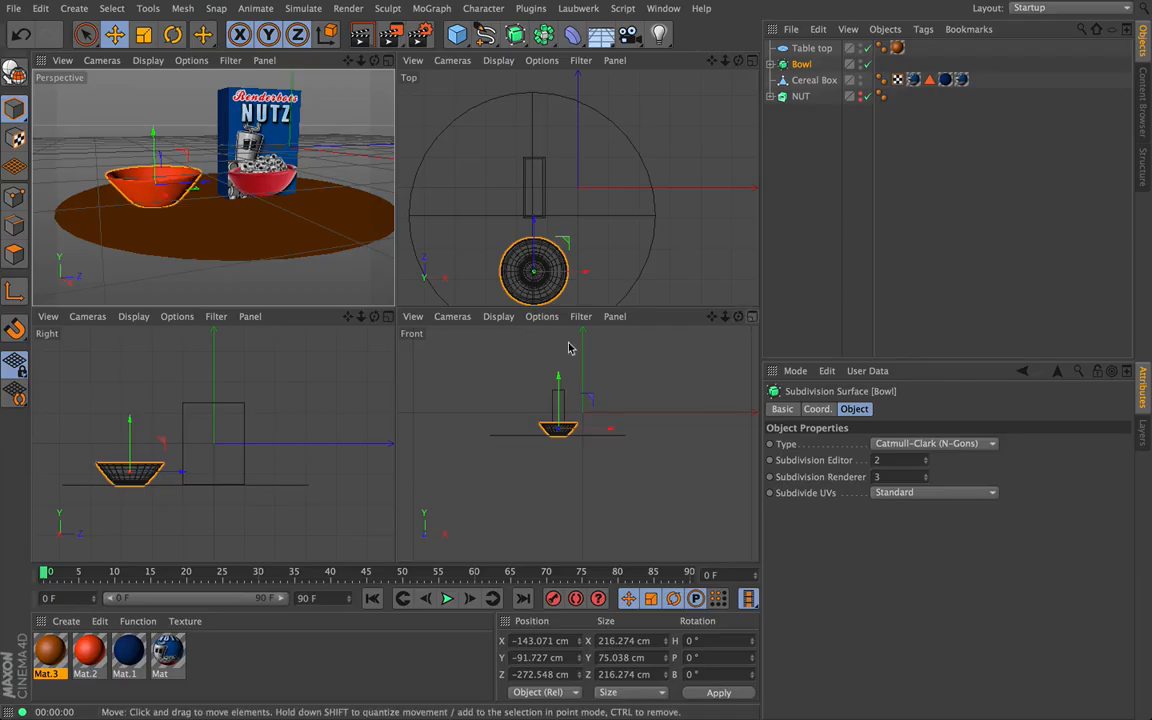
pyautogui.click(388, 317)
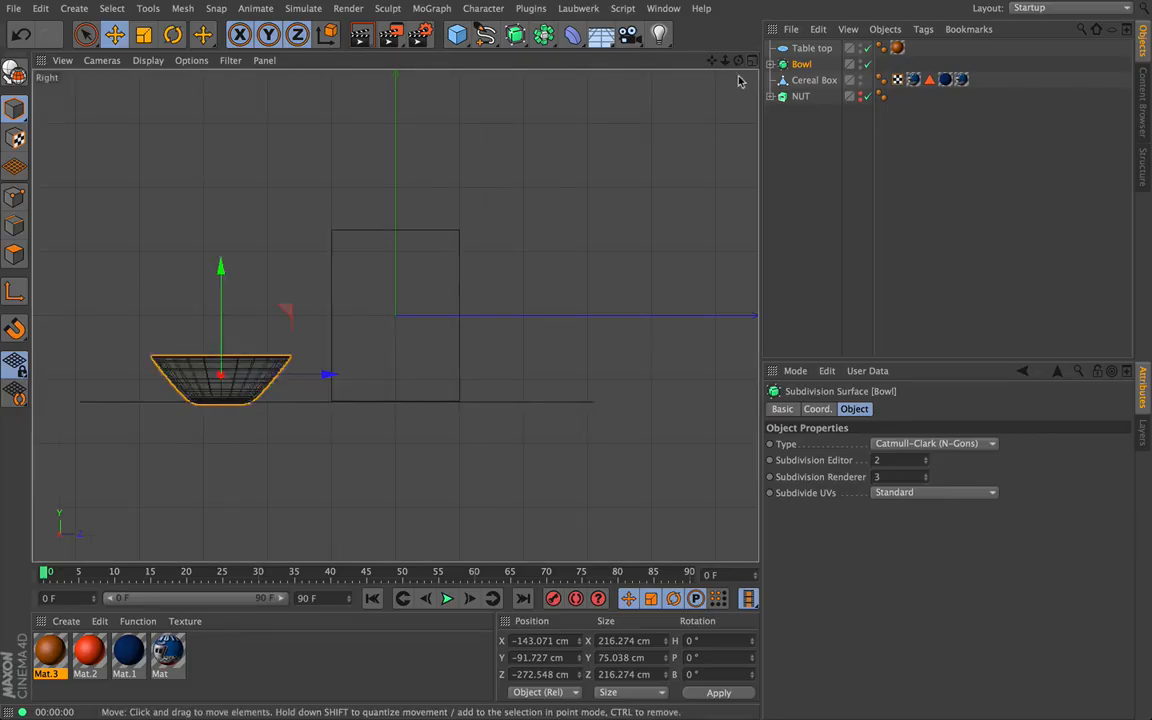
pyautogui.moveTo(725, 61); pyautogui.dragTo(791, 36)
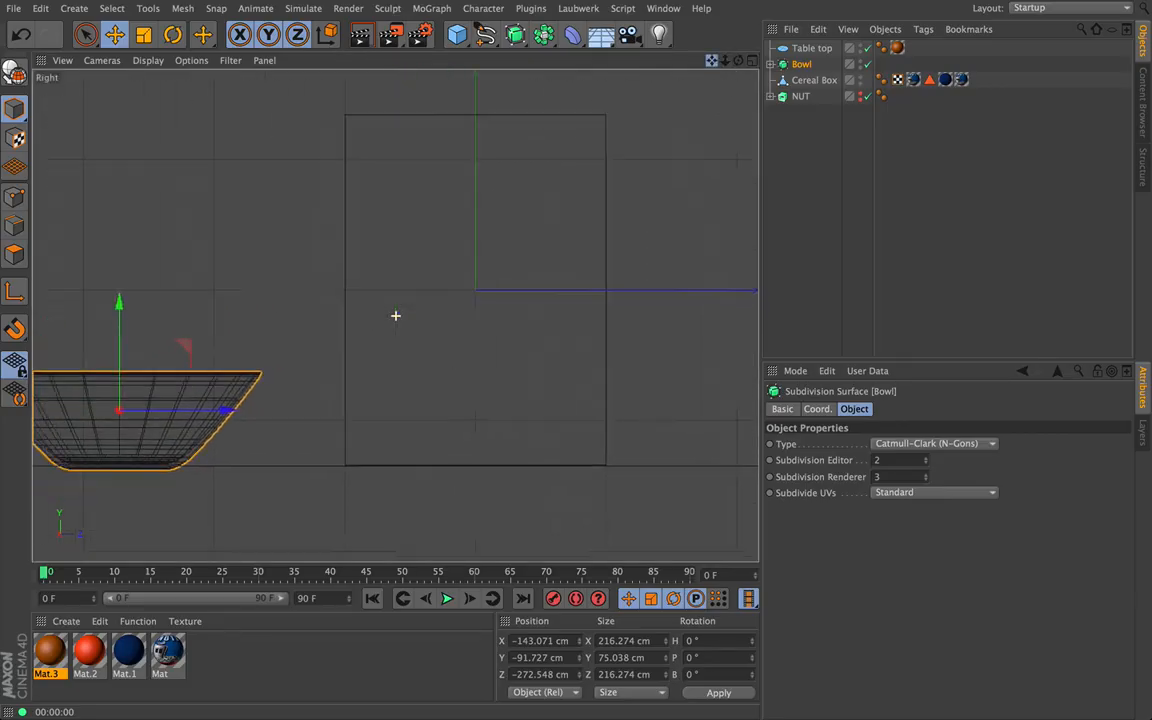
pyautogui.keyDown('alt'); pyautogui.moveTo(395, 316); pyautogui.dragTo(531, 254, button='middle'); pyautogui.keyUp('alt')
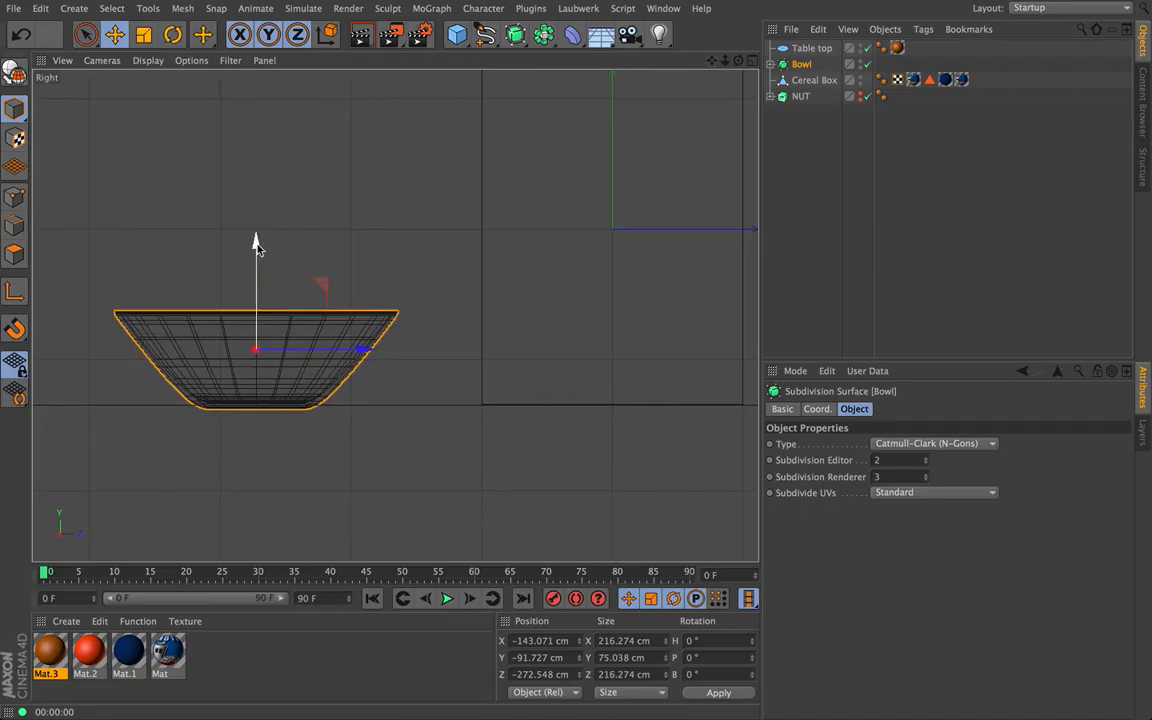
pyautogui.moveTo(256, 244); pyautogui.dragTo(257, 238)
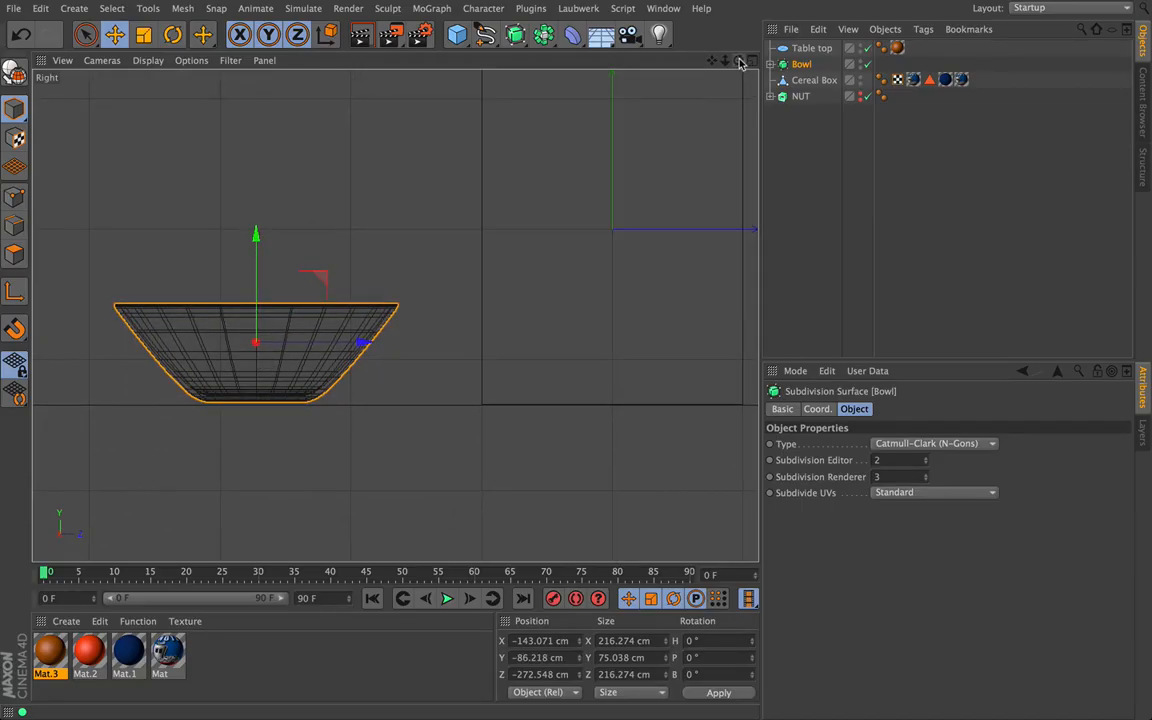
pyautogui.moveTo(740, 62)
pyautogui.mouseDown()
pyautogui.moveTo(714, 64)
pyautogui.moveTo(731, 66)
pyautogui.mouseUp()
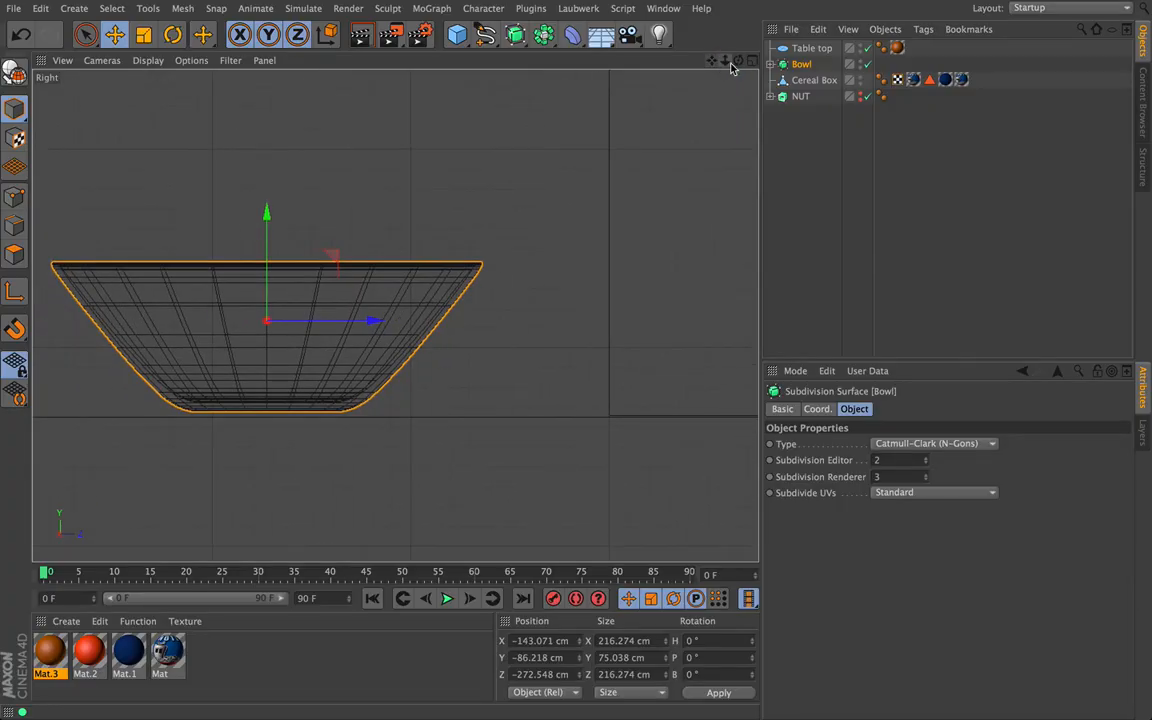
pyautogui.scroll(3, 396, 316)
pyautogui.scroll(-6, 396, 316)
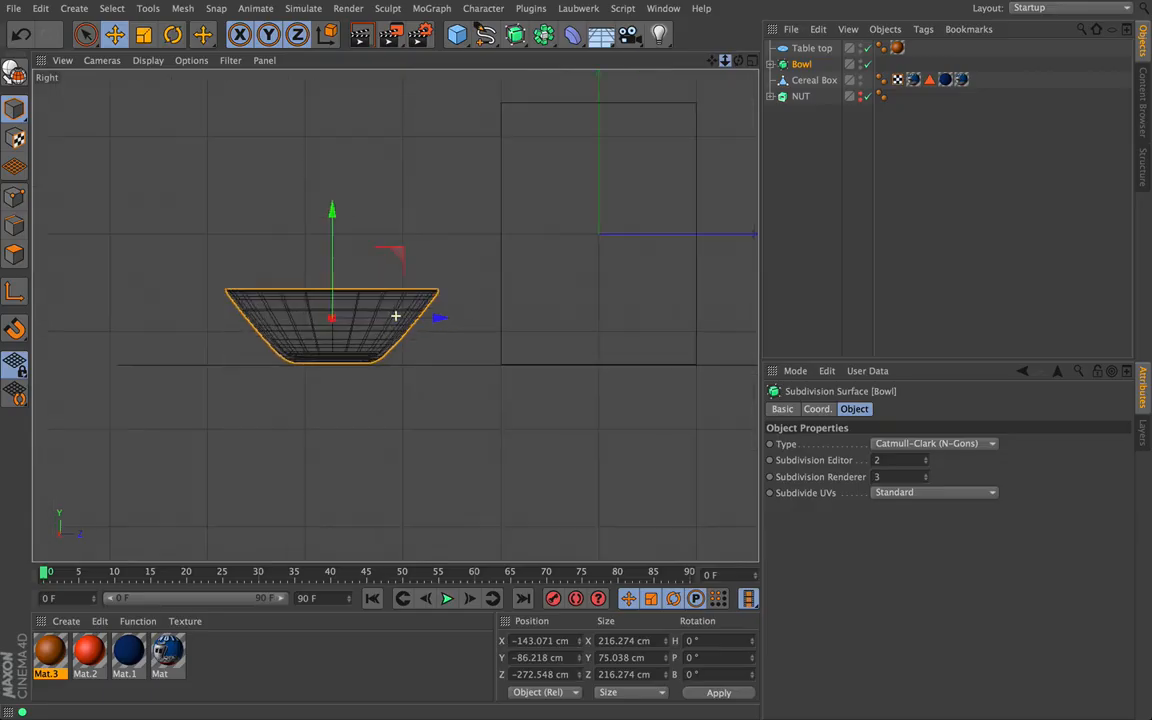
# Add a particle emitter to the scene.
pyautogui.click(752, 61)
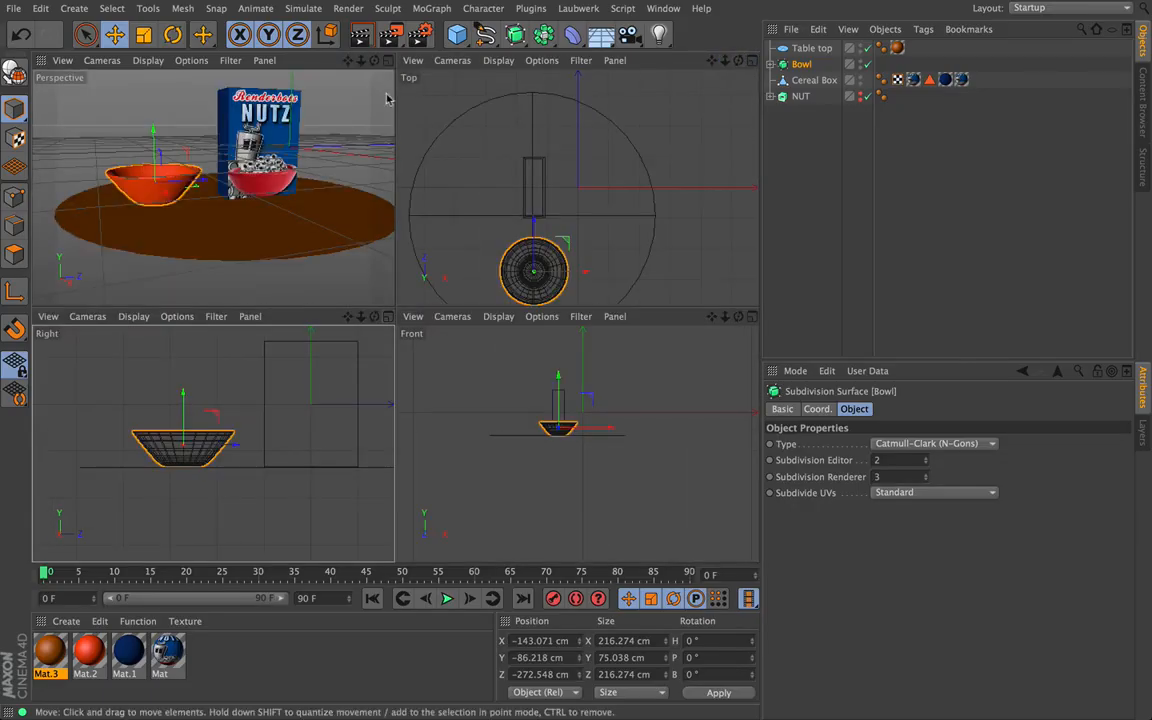
pyautogui.click(388, 61)
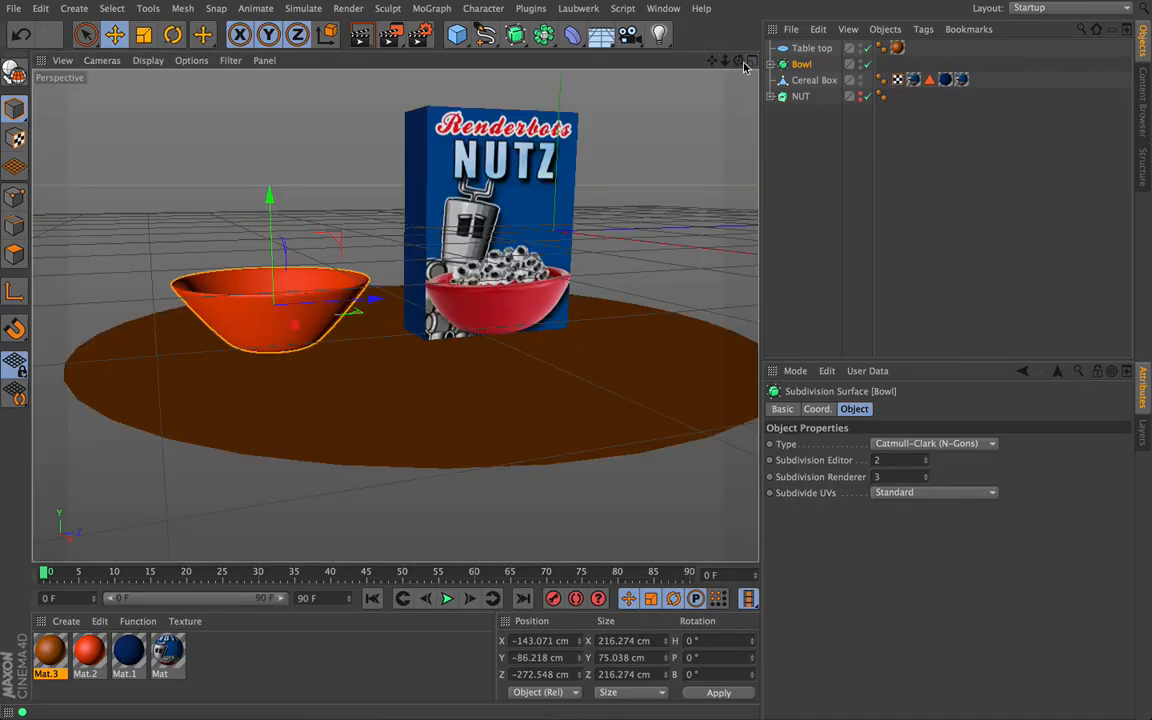
pyautogui.moveTo(745, 66); pyautogui.dragTo(748, 59)
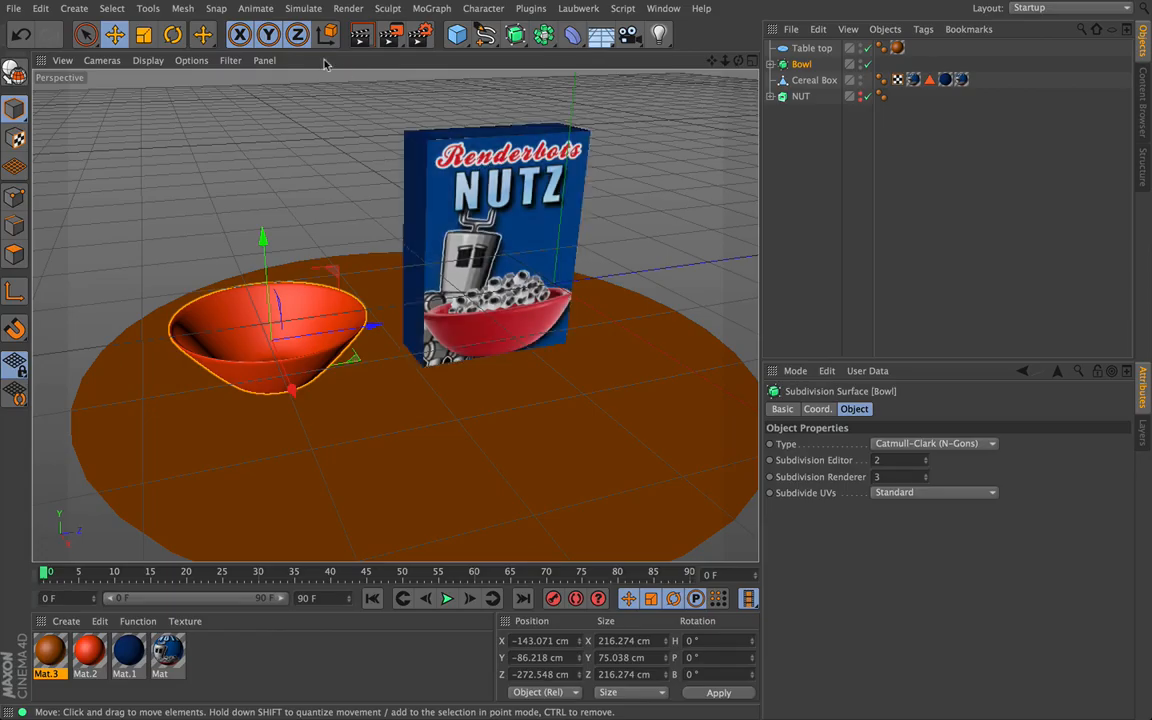
pyautogui.click(298, 9)
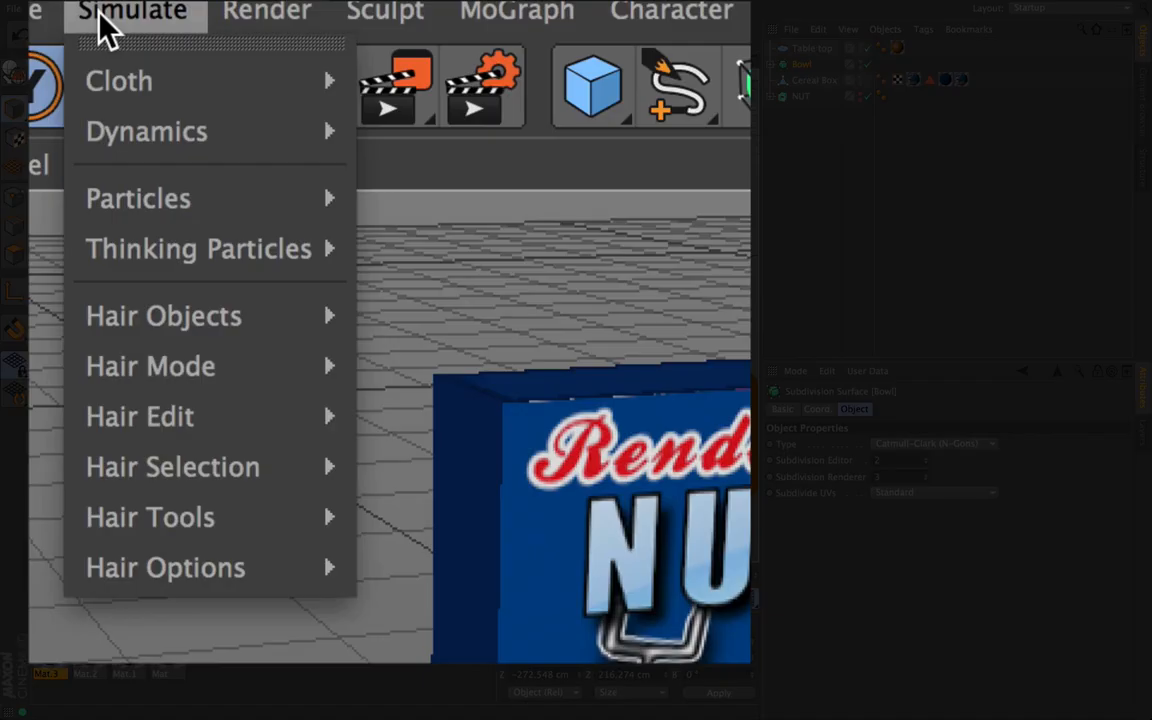
pyautogui.moveTo(100, 213)
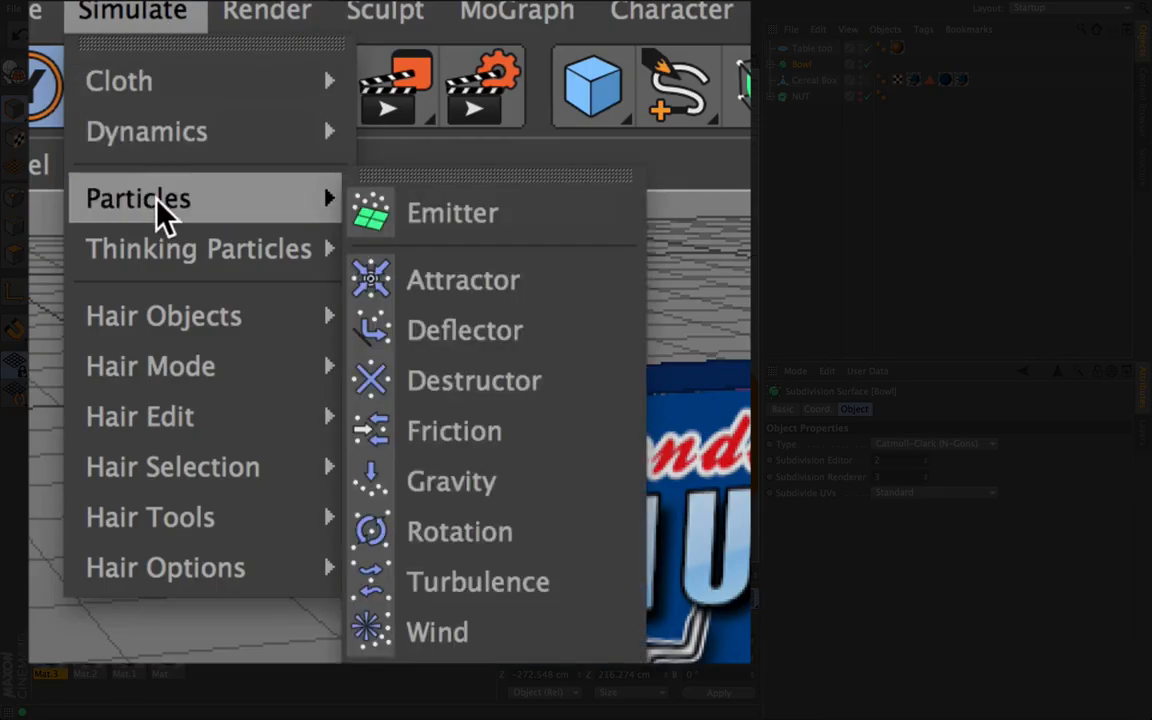
pyautogui.click(548, 230)
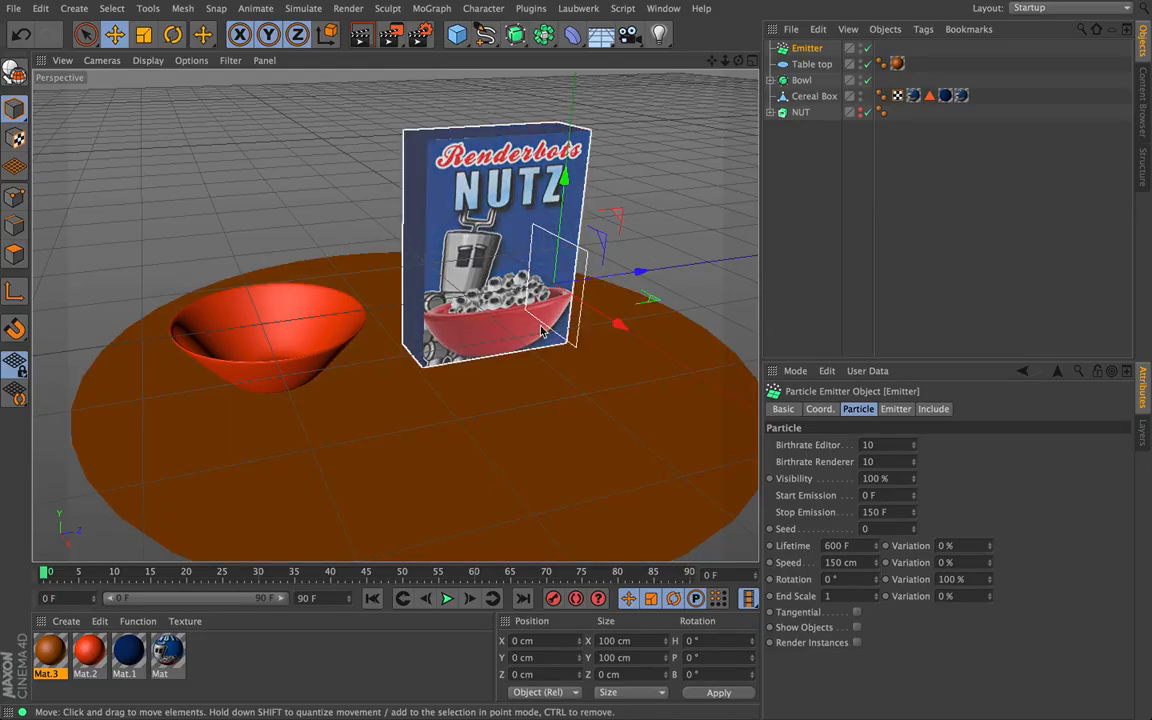
# Set the emitter's X-Size to 41 cm and Y-Size to 106 cm.
pyautogui.click(896, 409)
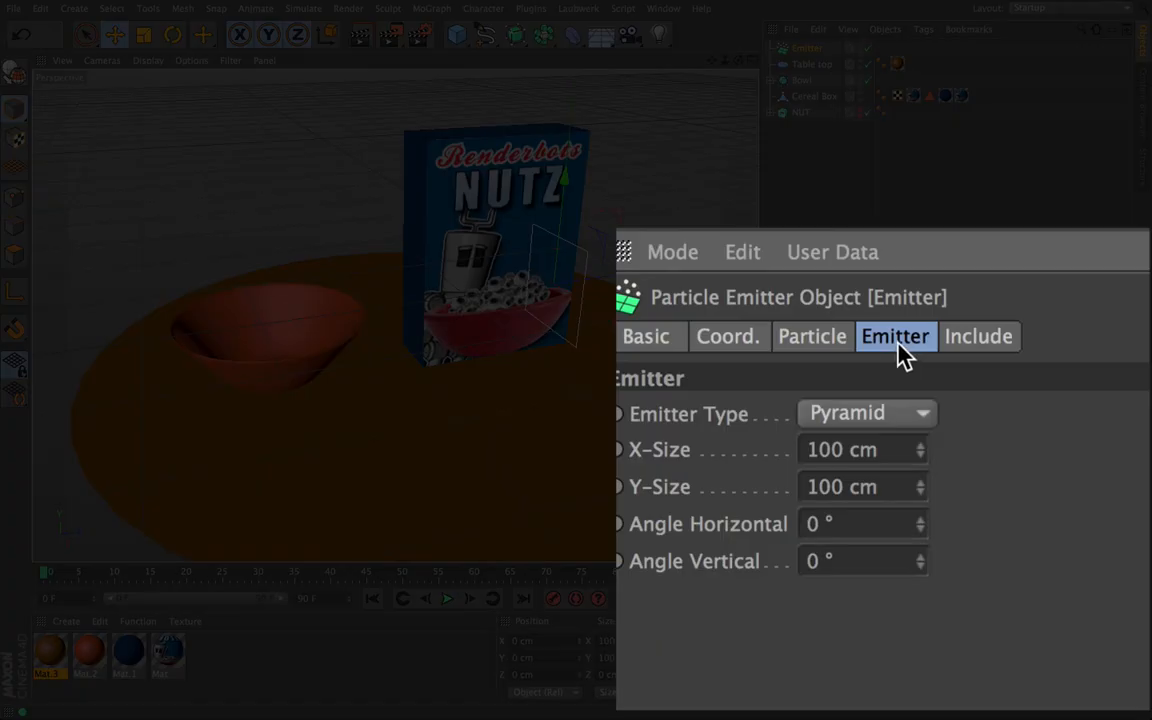
pyautogui.click(845, 453)
pyautogui.moveTo(845, 453); pyautogui.dragTo(718, 449)
pyautogui.write('41')
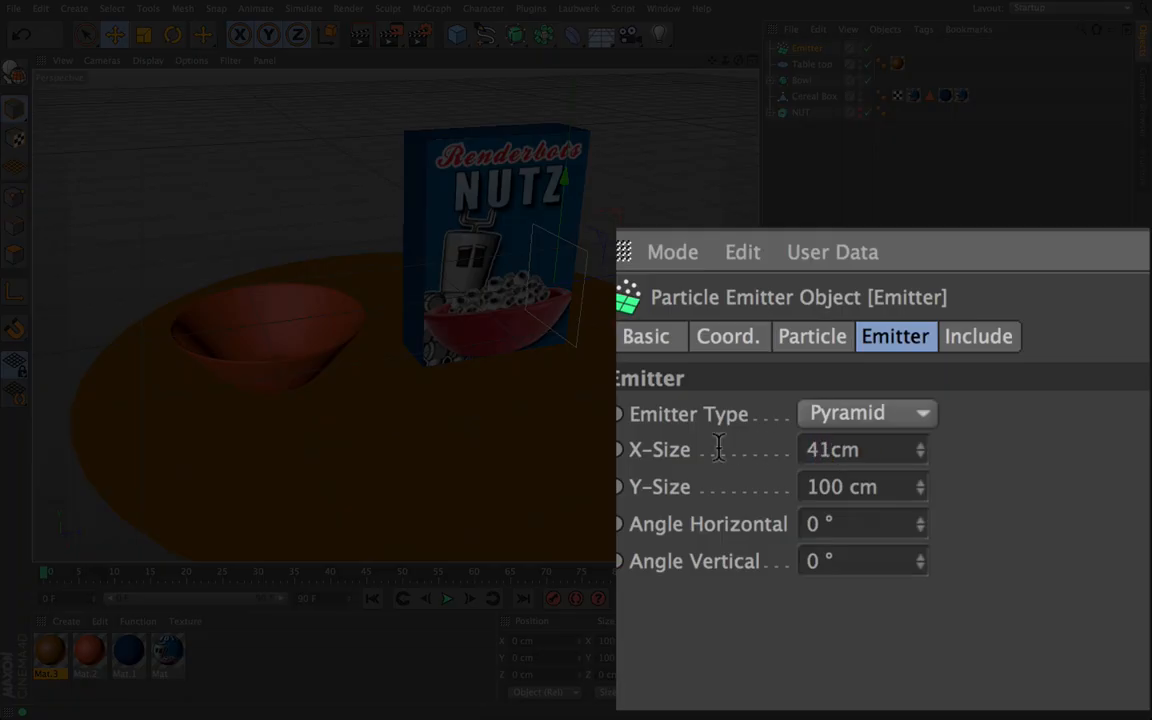
pyautogui.press('Tab')
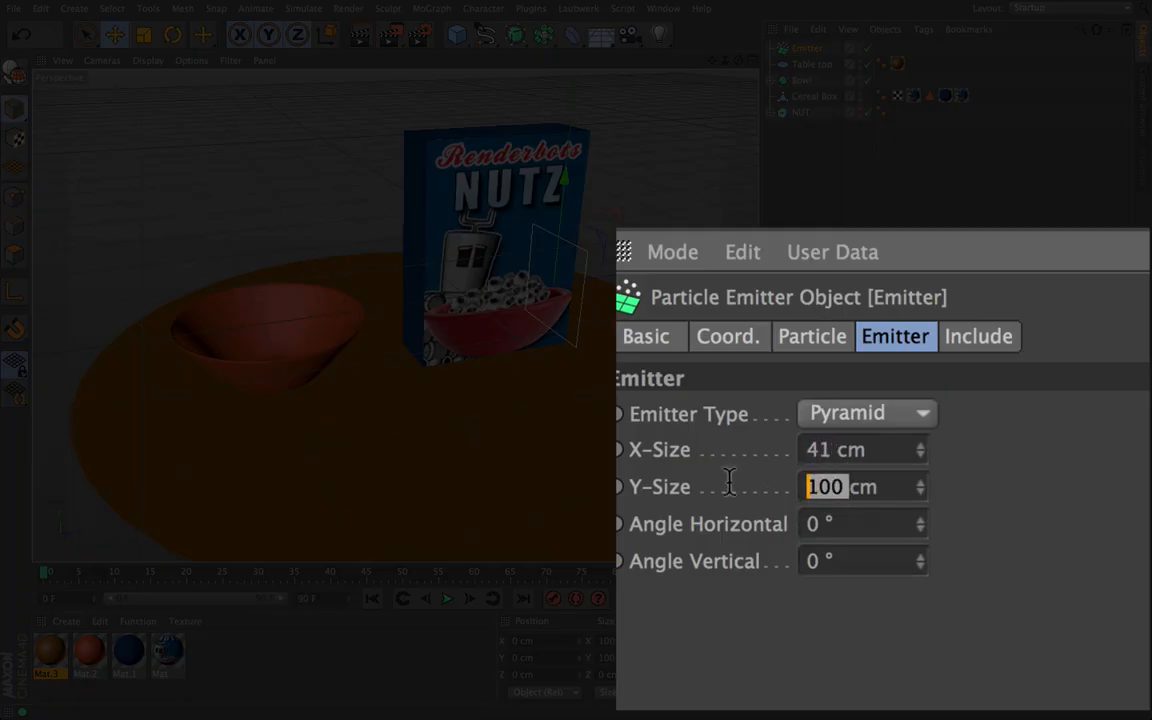
pyautogui.write('106')
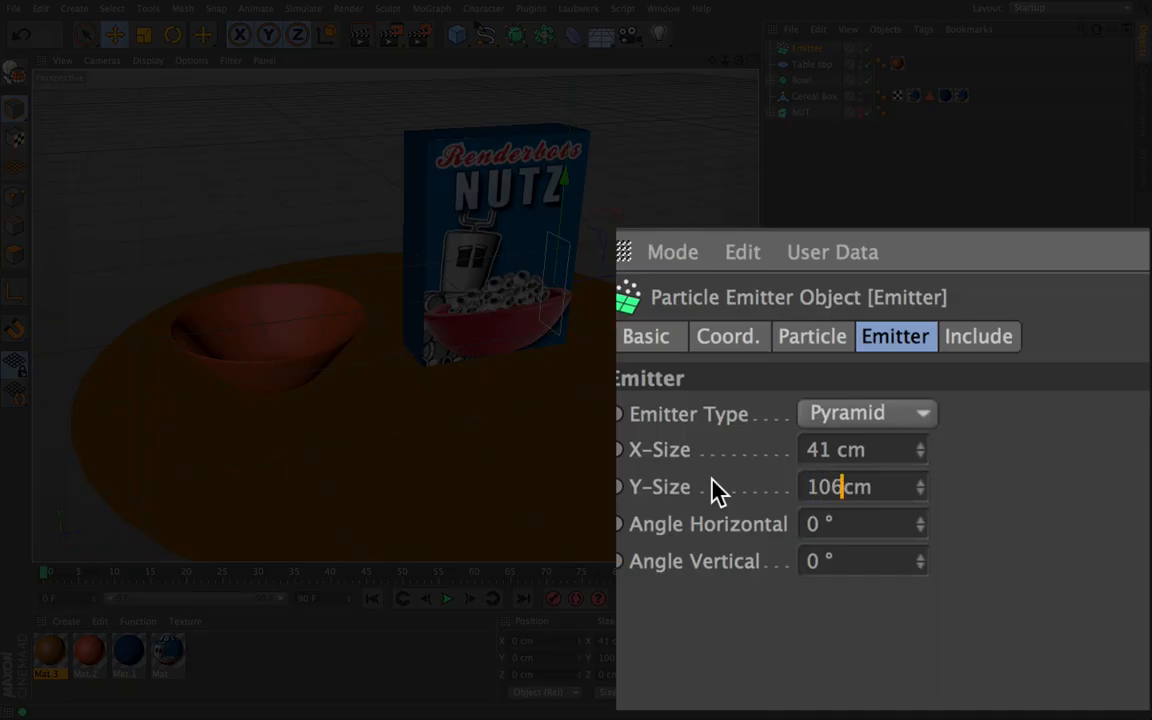
pyautogui.press('Return')
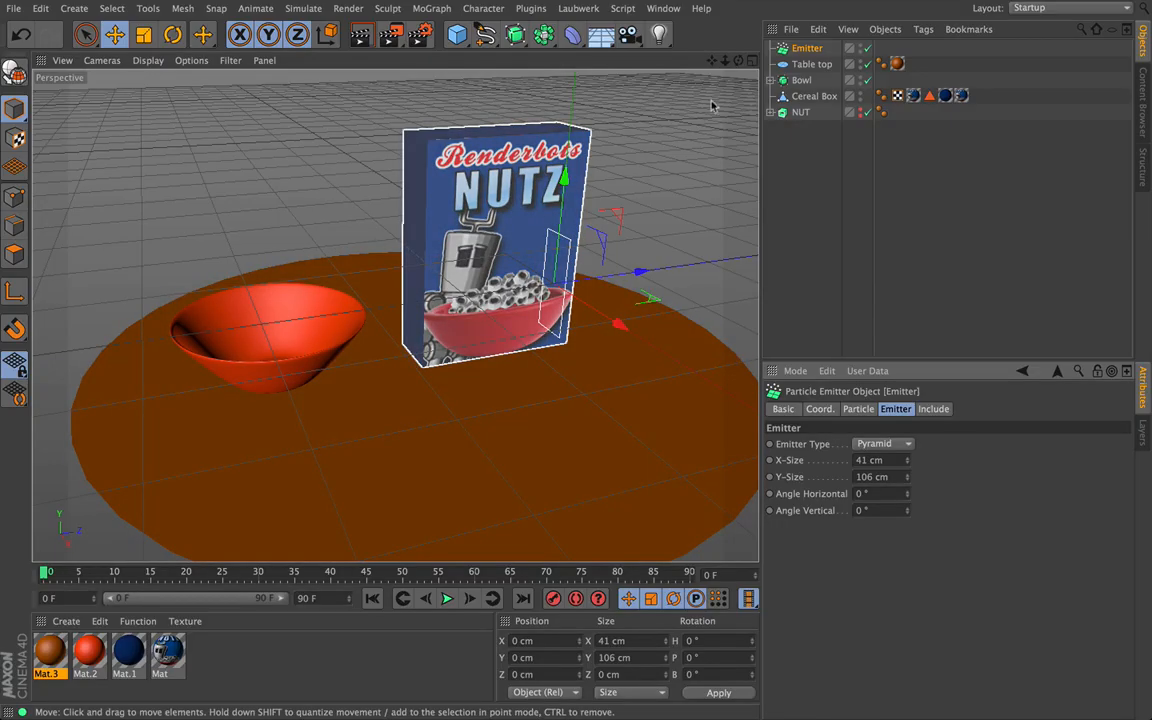
# Make the NUT object a child of the emitter and play the animation briefly to test the particle stream.
pyautogui.keyDown('alt'); pyautogui.moveTo(712, 105); pyautogui.dragTo(640, 113); pyautogui.keyUp('alt')
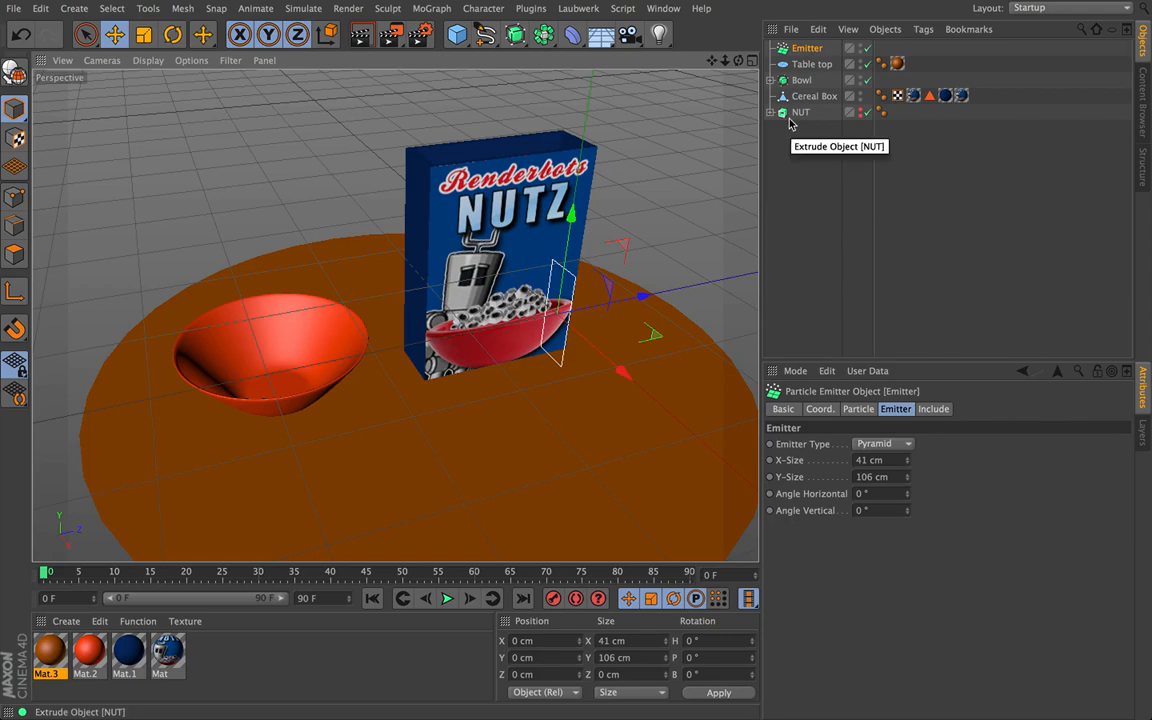
pyautogui.moveTo(800, 115); pyautogui.dragTo(798, 50)
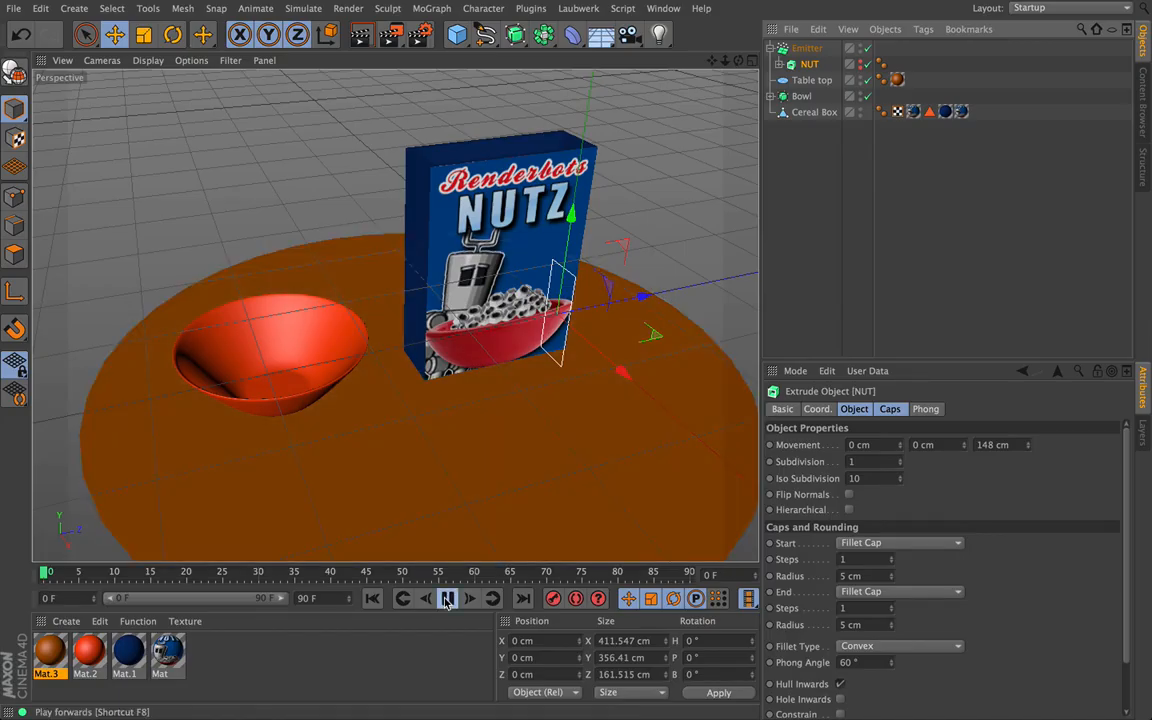
pyautogui.click(447, 598)
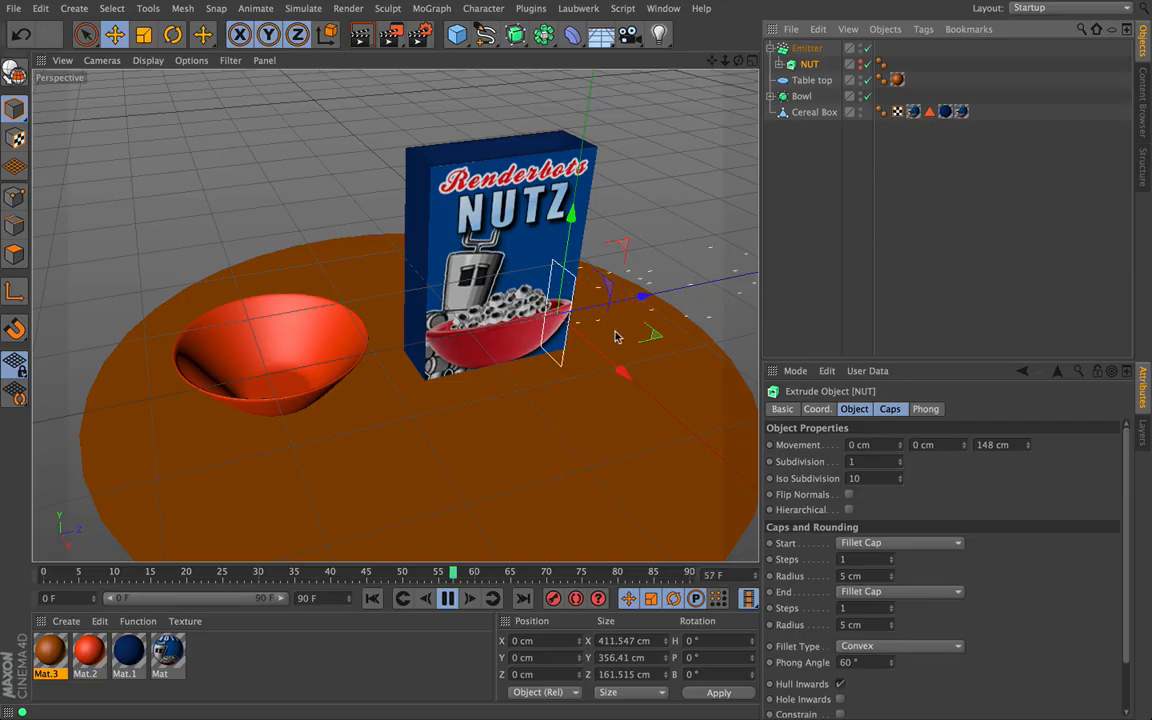
pyautogui.click(448, 600)
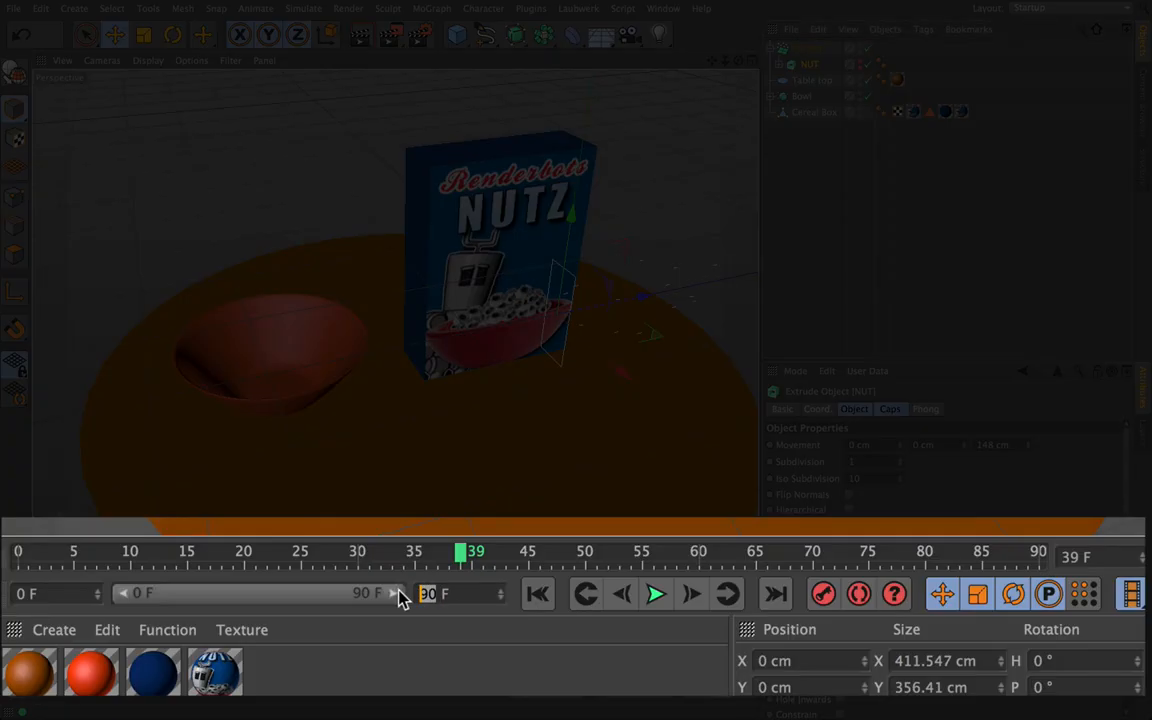
# Set the animation length to 800 frames and extend the preview range over all of it.
pyautogui.write('800')
pyautogui.press('Return')
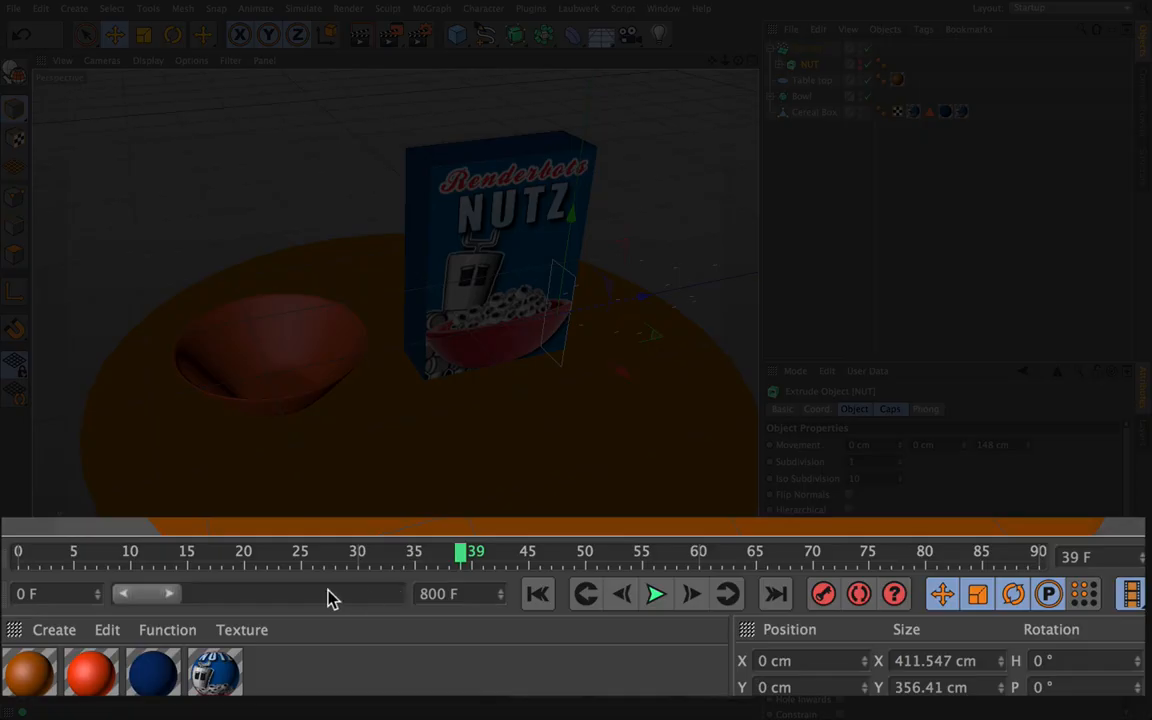
pyautogui.moveTo(180, 599); pyautogui.dragTo(417, 604)
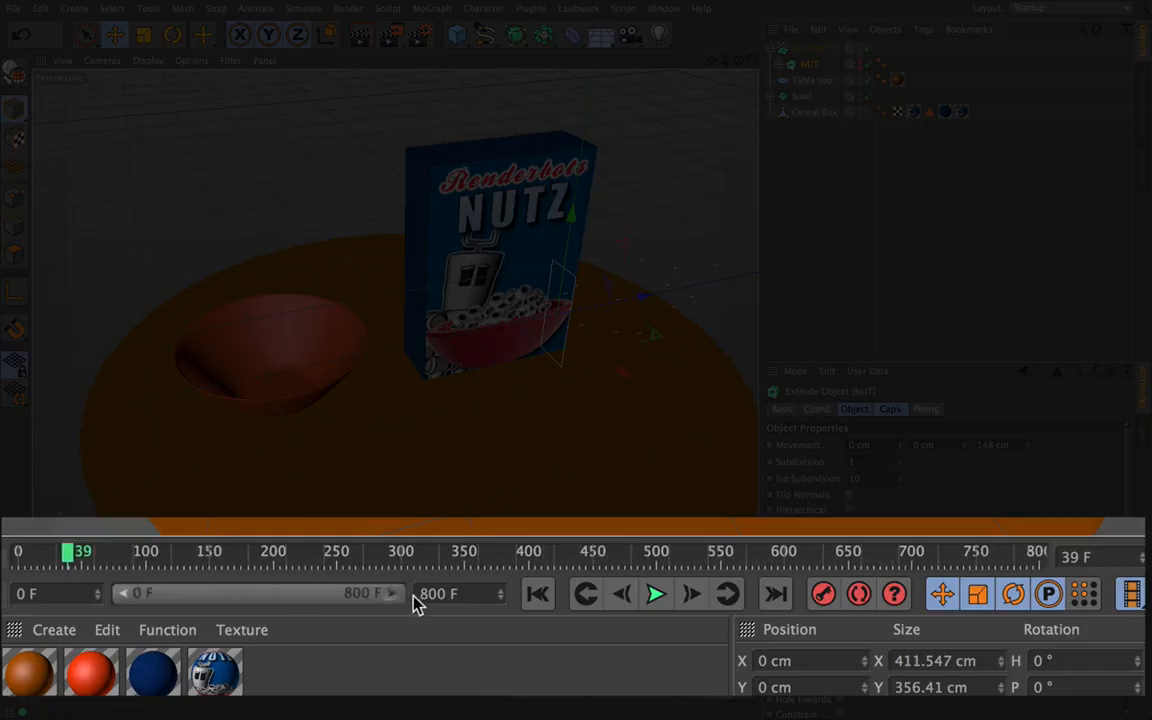
# Play the particle animation from frame 0, stop it and return to the start.
pyautogui.click(538, 594)
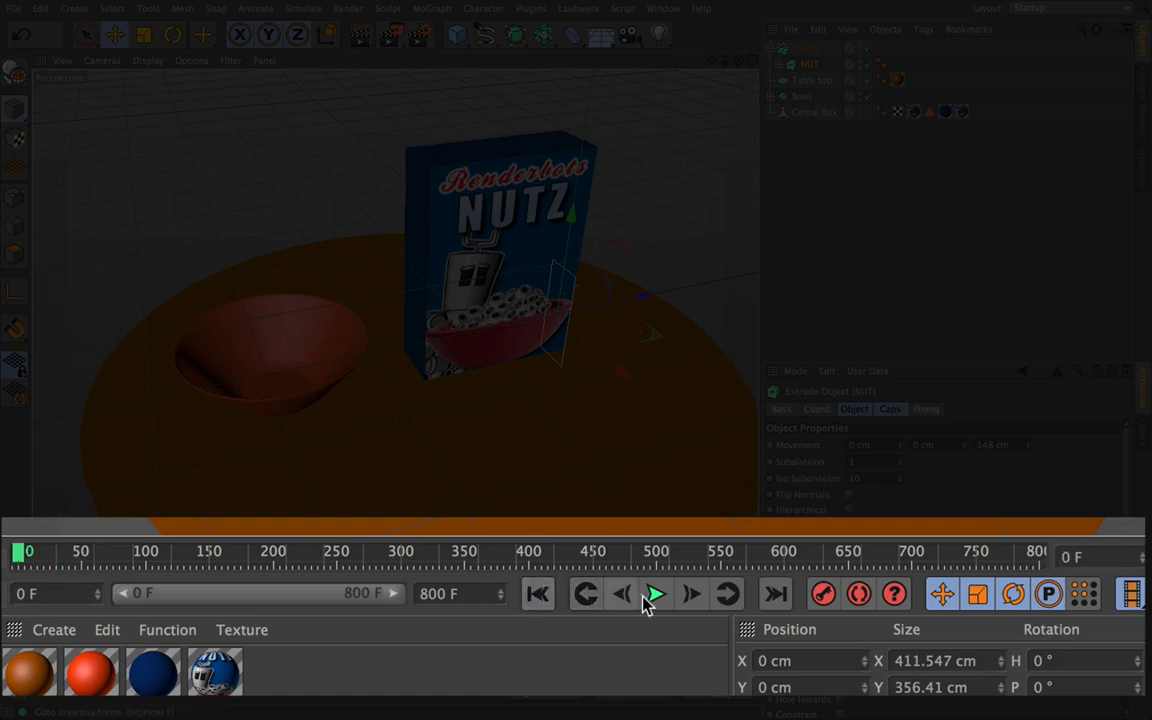
pyautogui.click(655, 594)
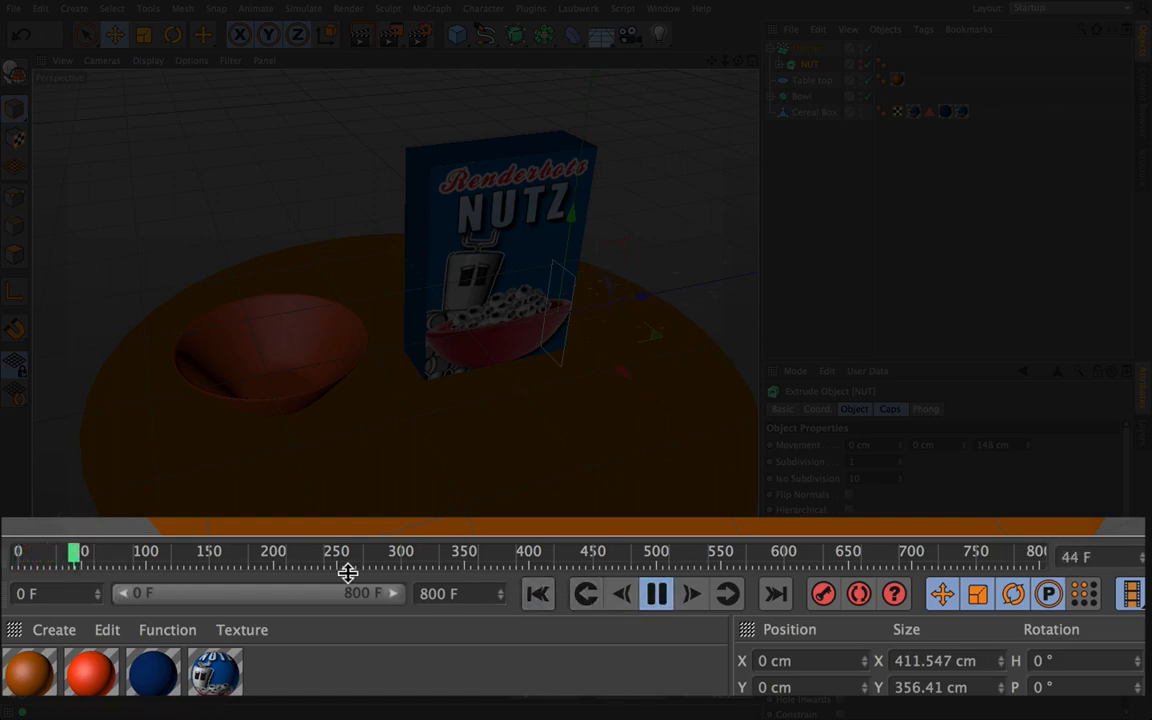
pyautogui.click(656, 594)
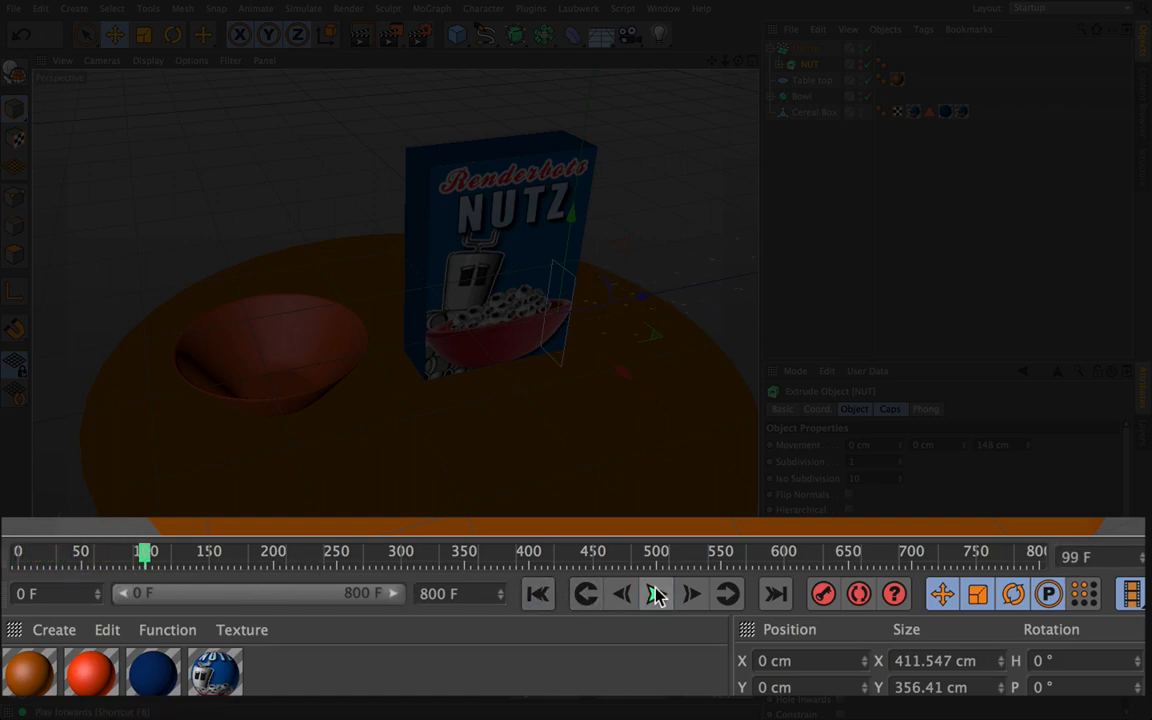
pyautogui.click(538, 594)
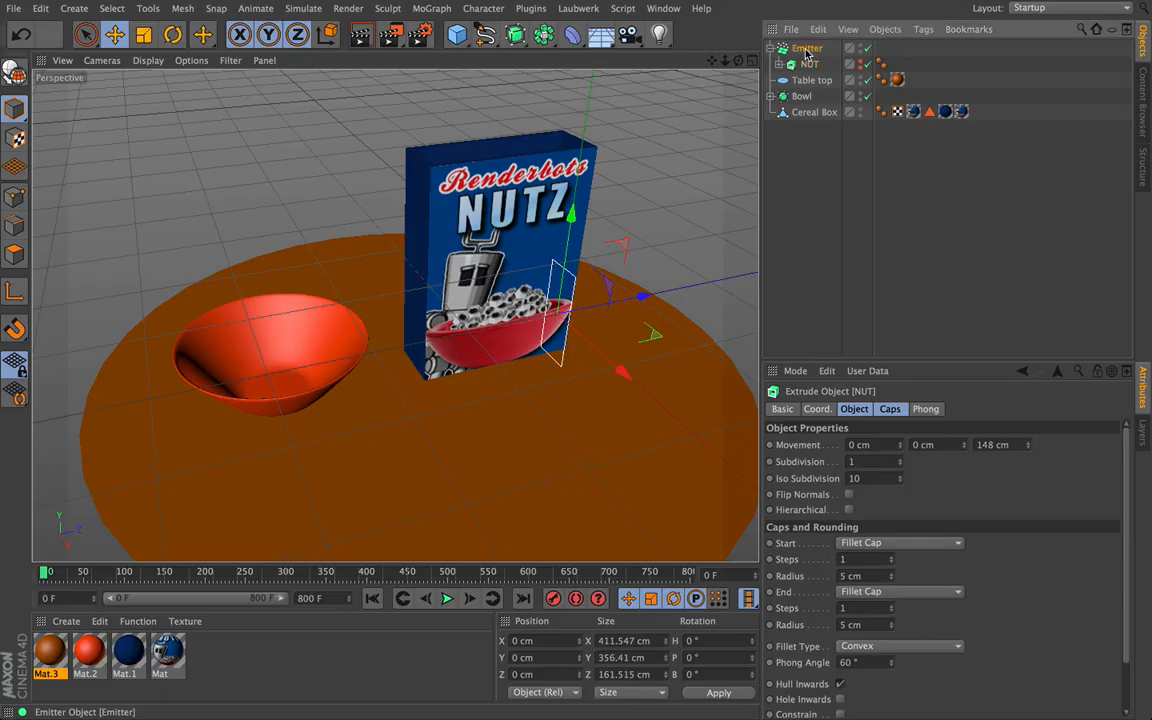
# Enable Show Objects in the emitter's particle settings and play the animation.
pyautogui.click(807, 50)
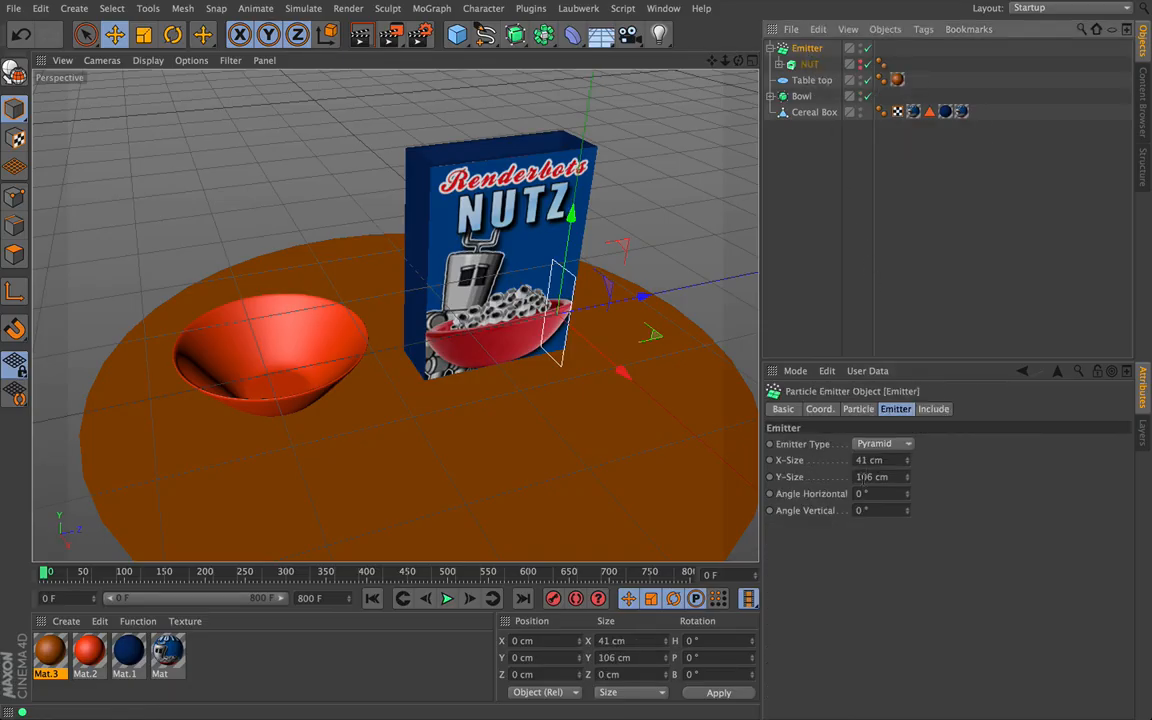
pyautogui.click(859, 410)
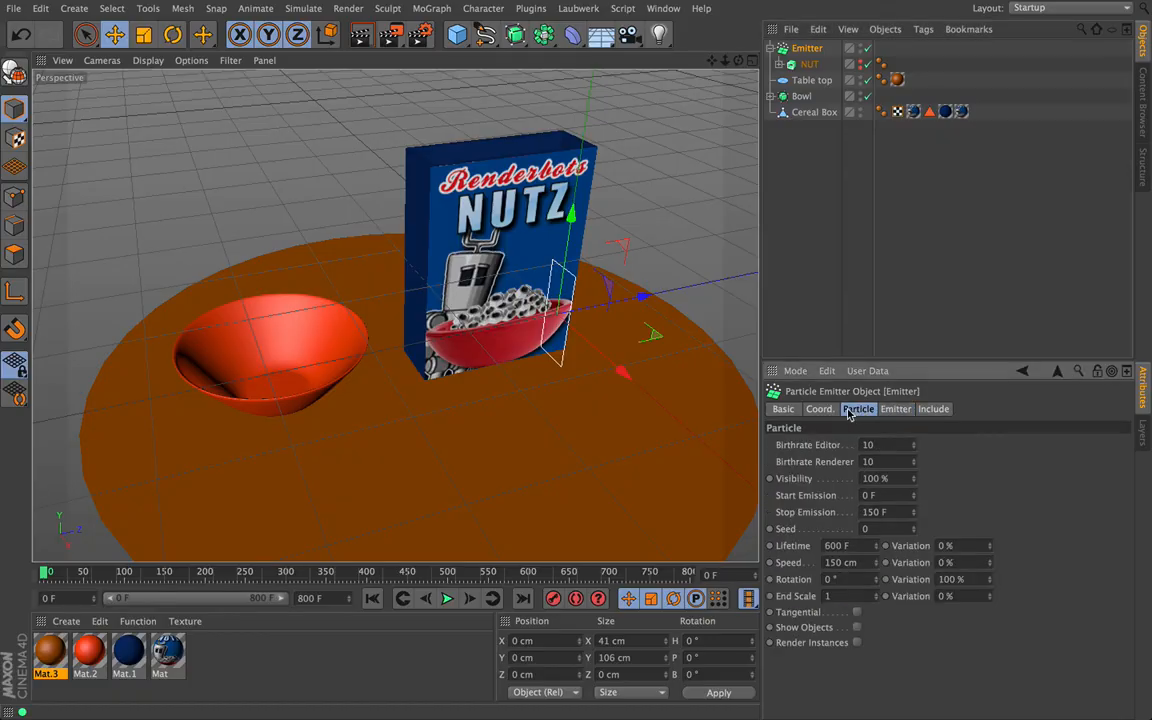
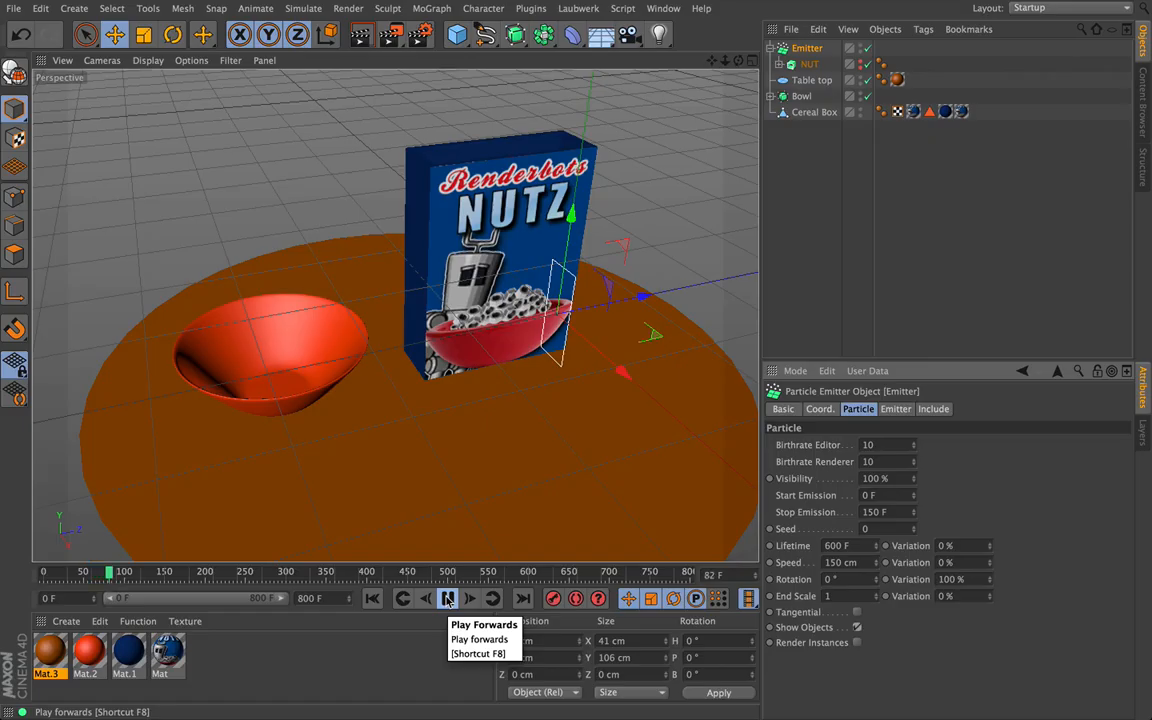
pyautogui.click(447, 598)
# Unhide the NUT object in the viewport and switch the emitter's Show Objects option off and back on at frame 0.
pyautogui.click(862, 65)
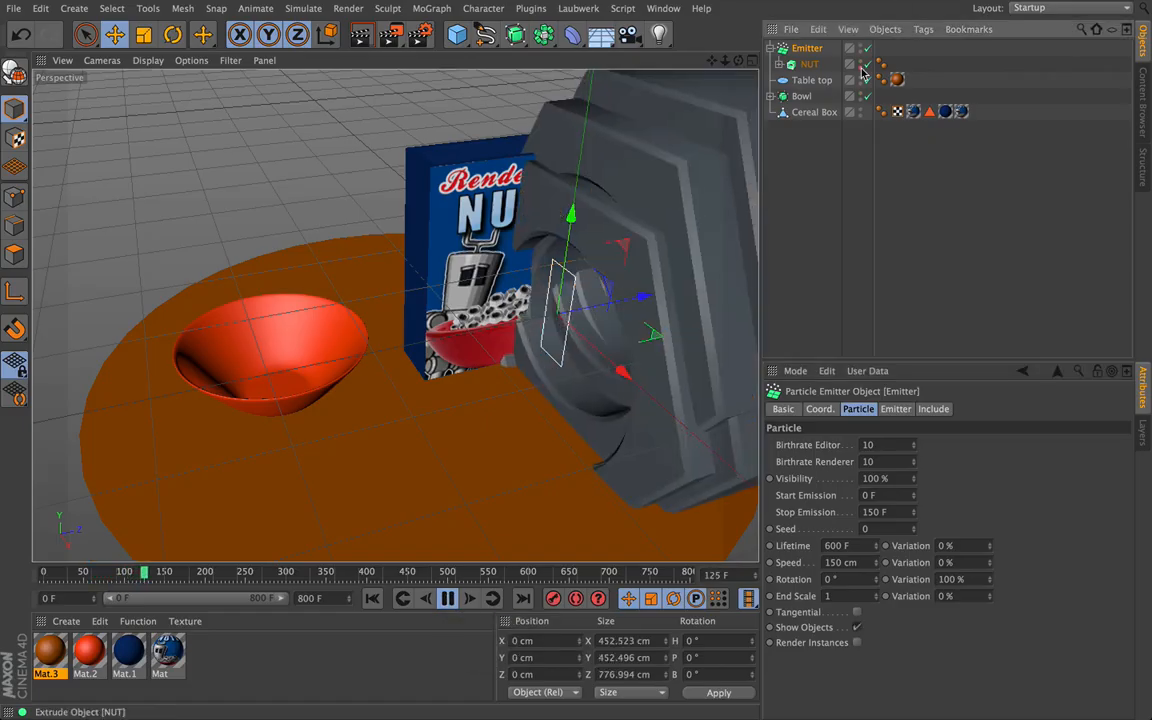
pyautogui.hotkey('shift', 'f')
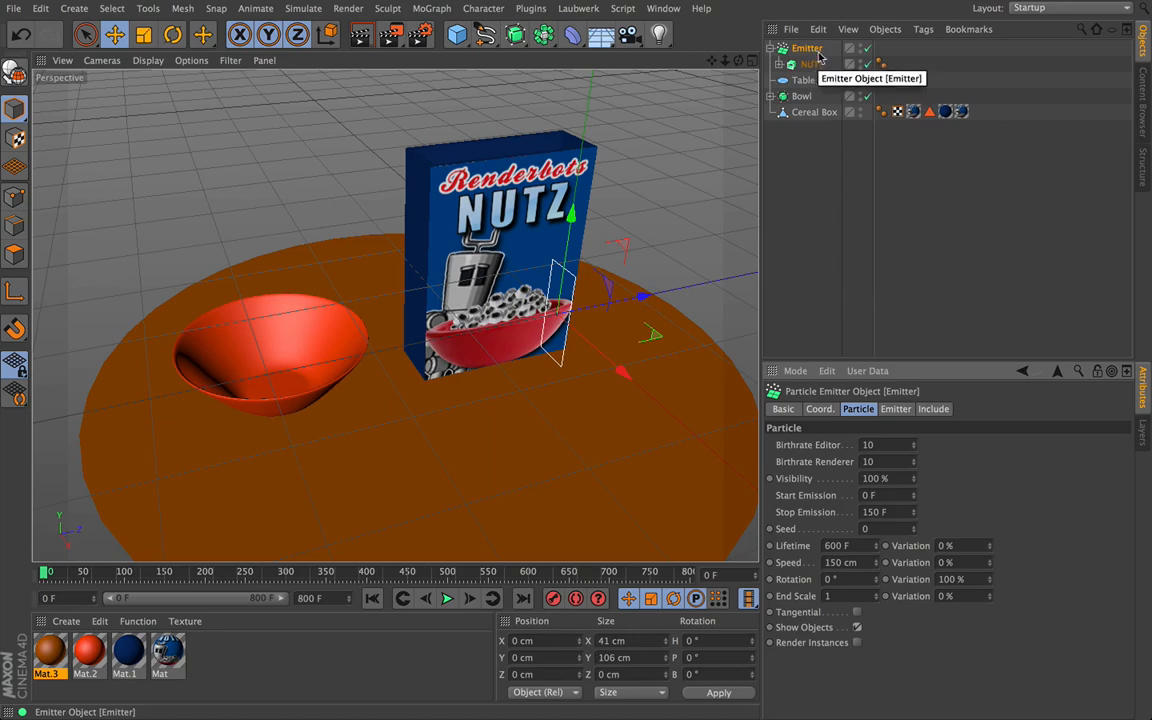
pyautogui.click(858, 628)
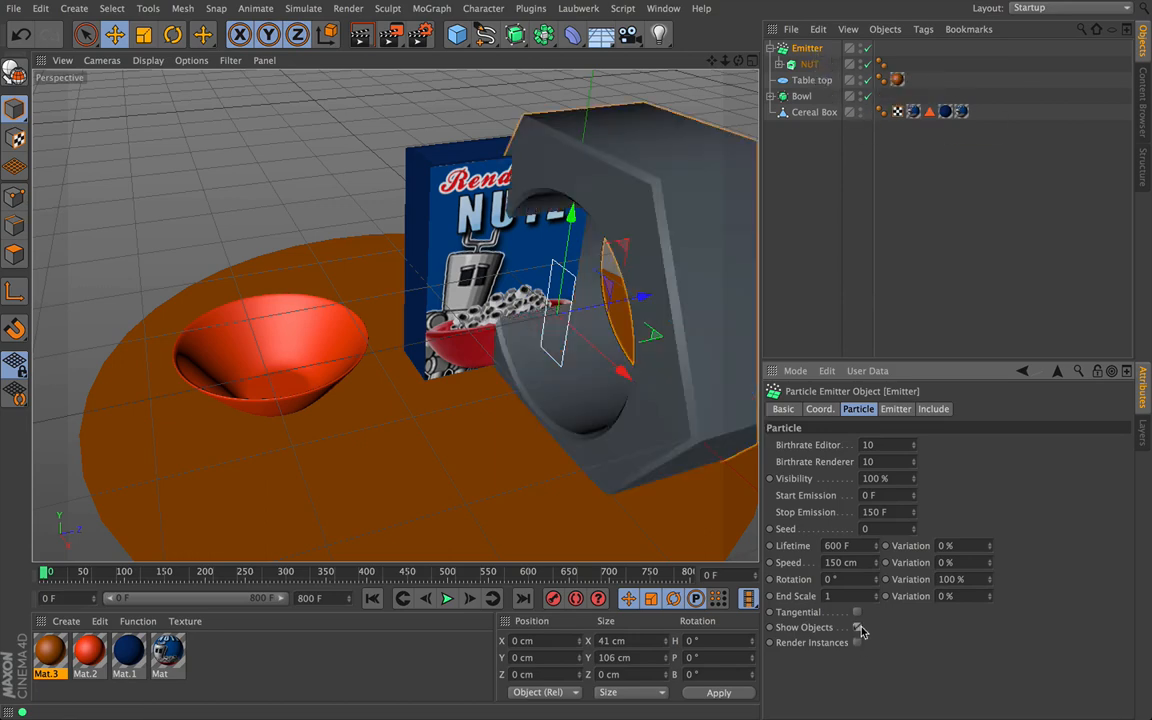
pyautogui.click(858, 628)
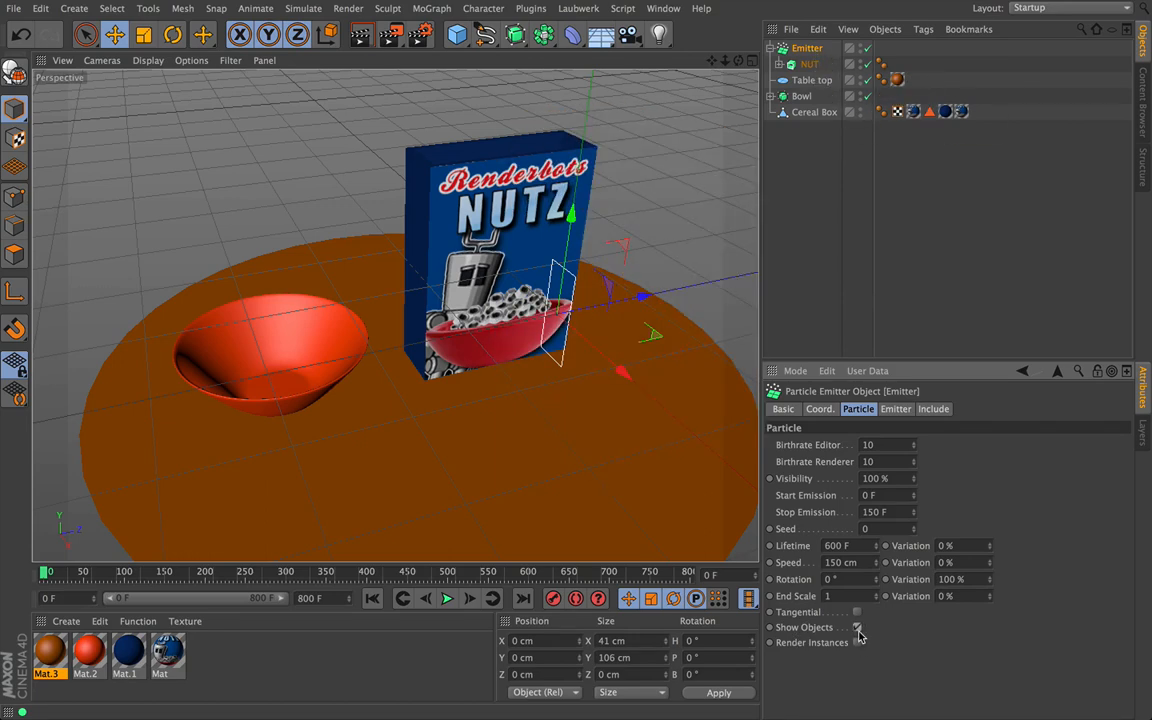
# Play the particle animation and uniformly scale the NUT object down to an extrusion depth of about 13.4 cm.
pyautogui.click(447, 598)
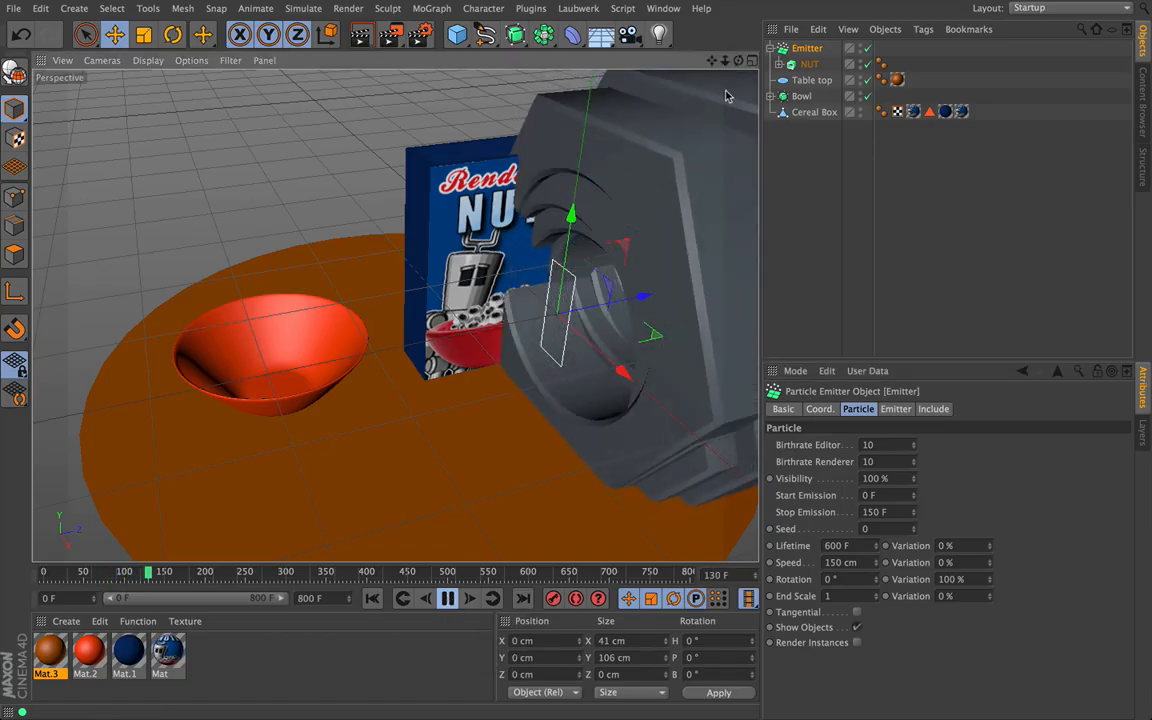
pyautogui.moveTo(731, 64); pyautogui.dragTo(724, 61)
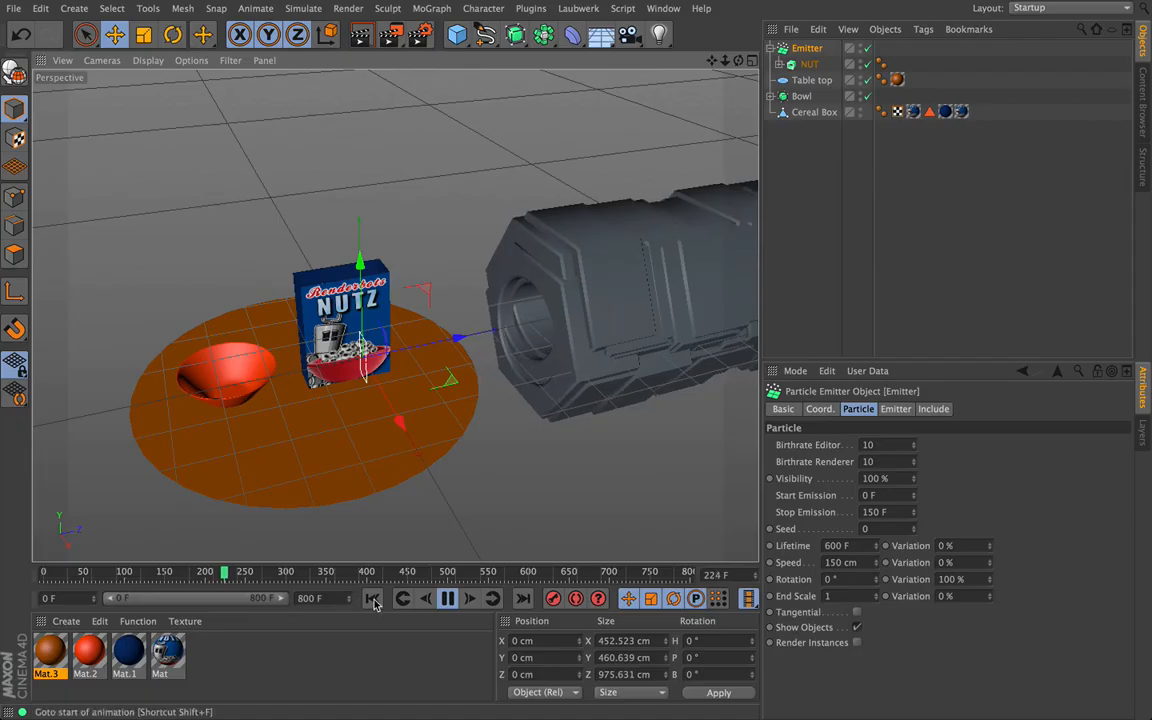
pyautogui.click(808, 64)
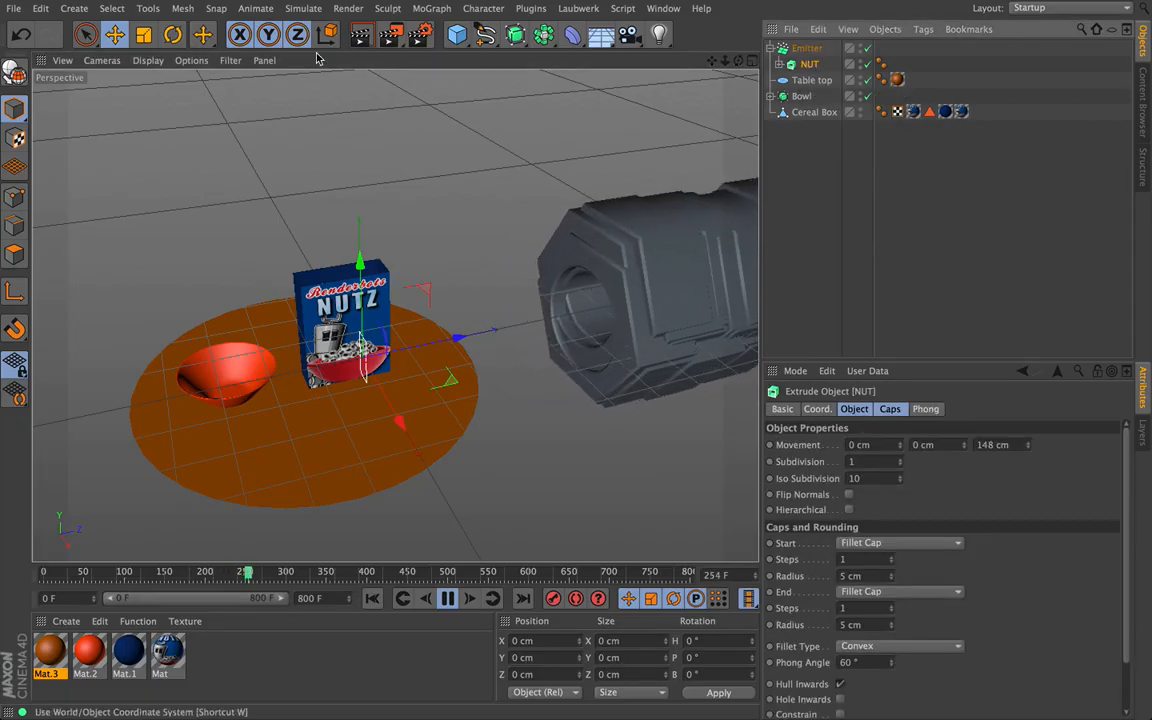
pyautogui.click(144, 36)
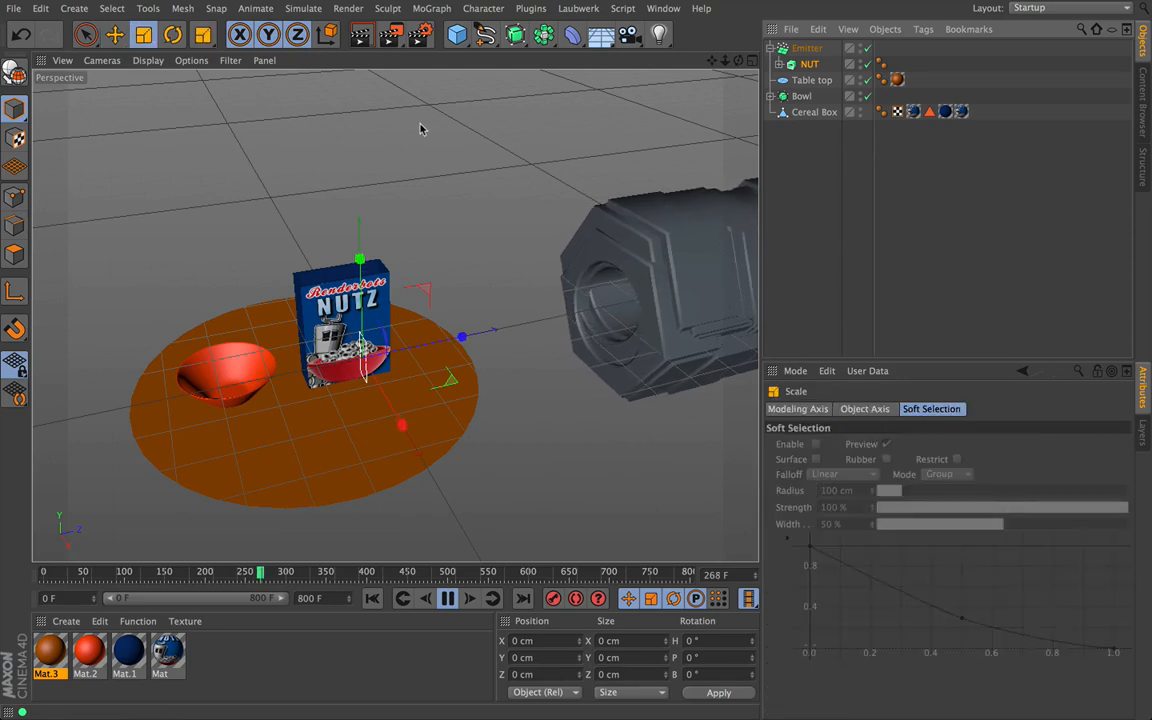
pyautogui.moveTo(420, 128); pyautogui.dragTo(388, 140)
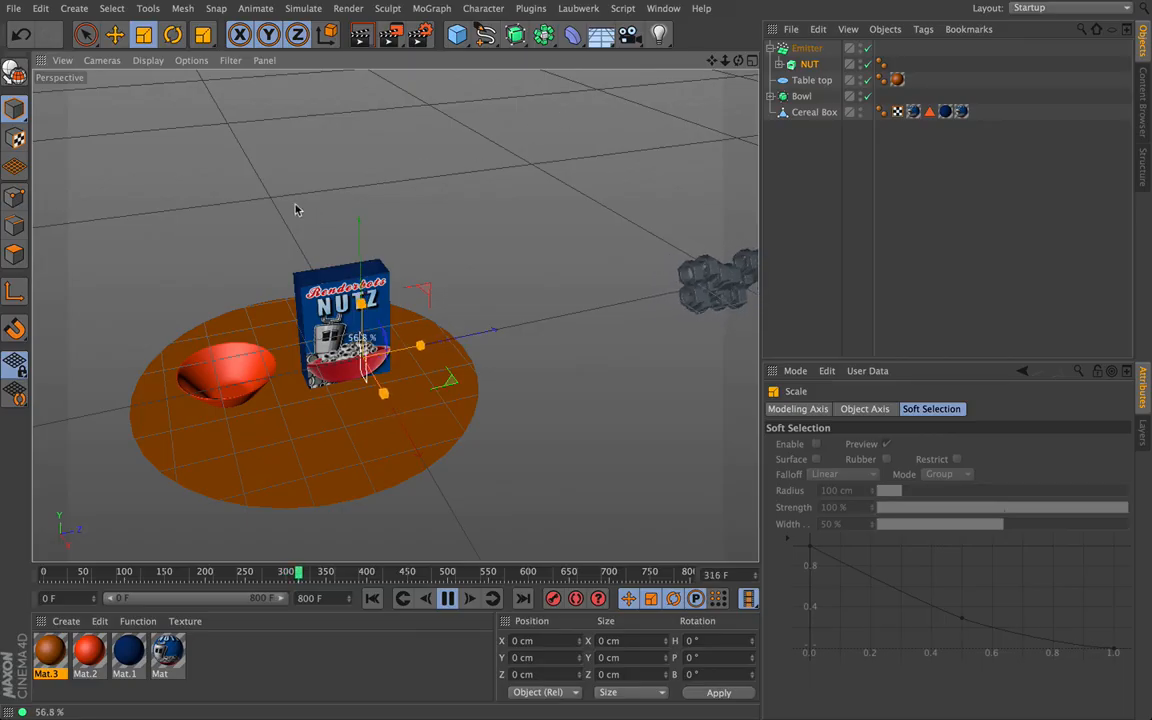
pyautogui.moveTo(176, 229); pyautogui.dragTo(176, 229)
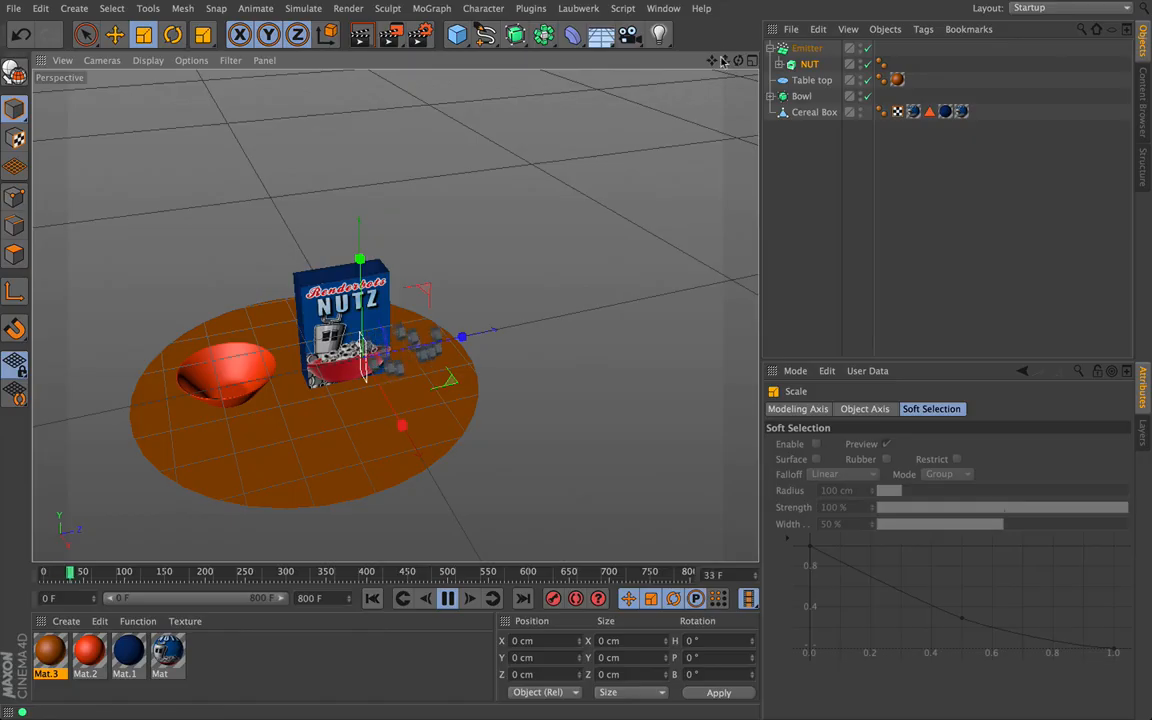
# Replay the animation several times to check the nuts' size beside the cereal box, and return to frame 0.
pyautogui.scroll(5, 395, 315)
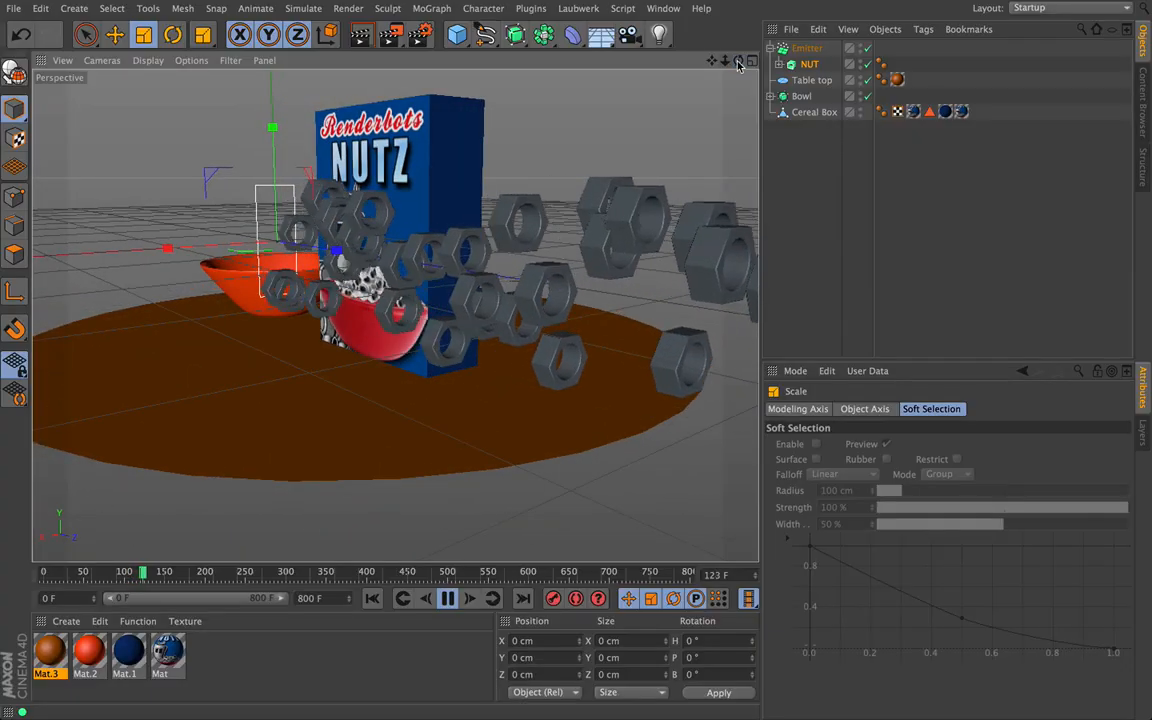
pyautogui.moveTo(739, 61); pyautogui.dragTo(960, 90)
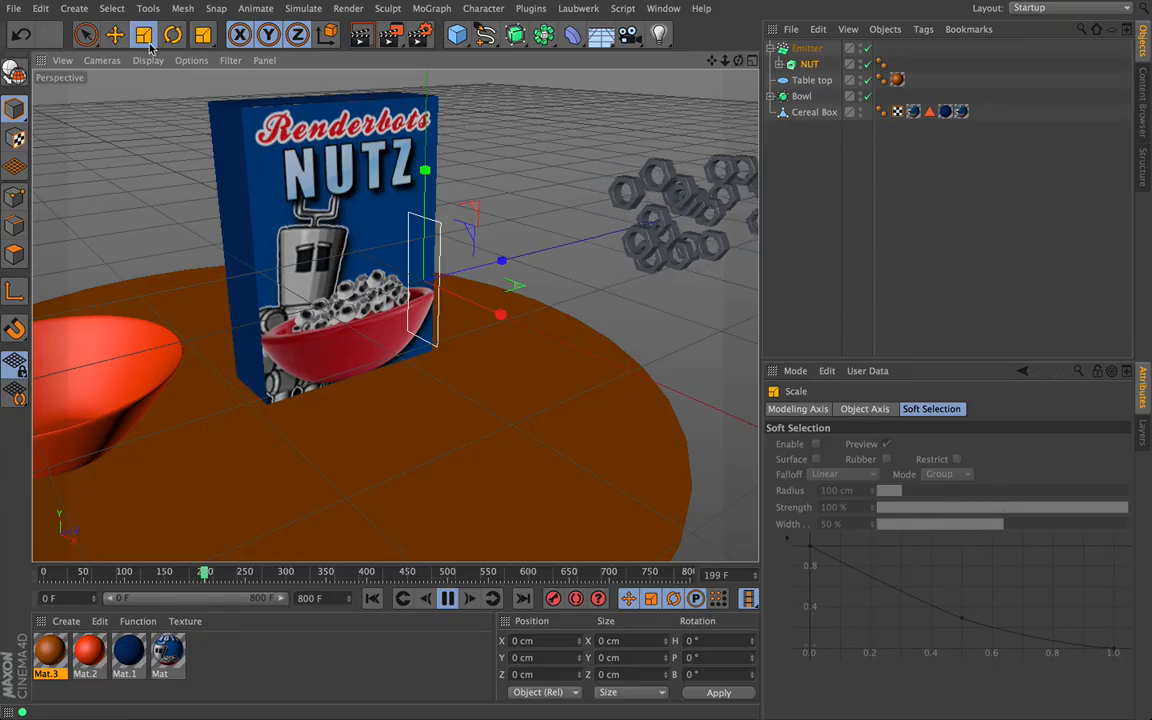
pyautogui.click(372, 598)
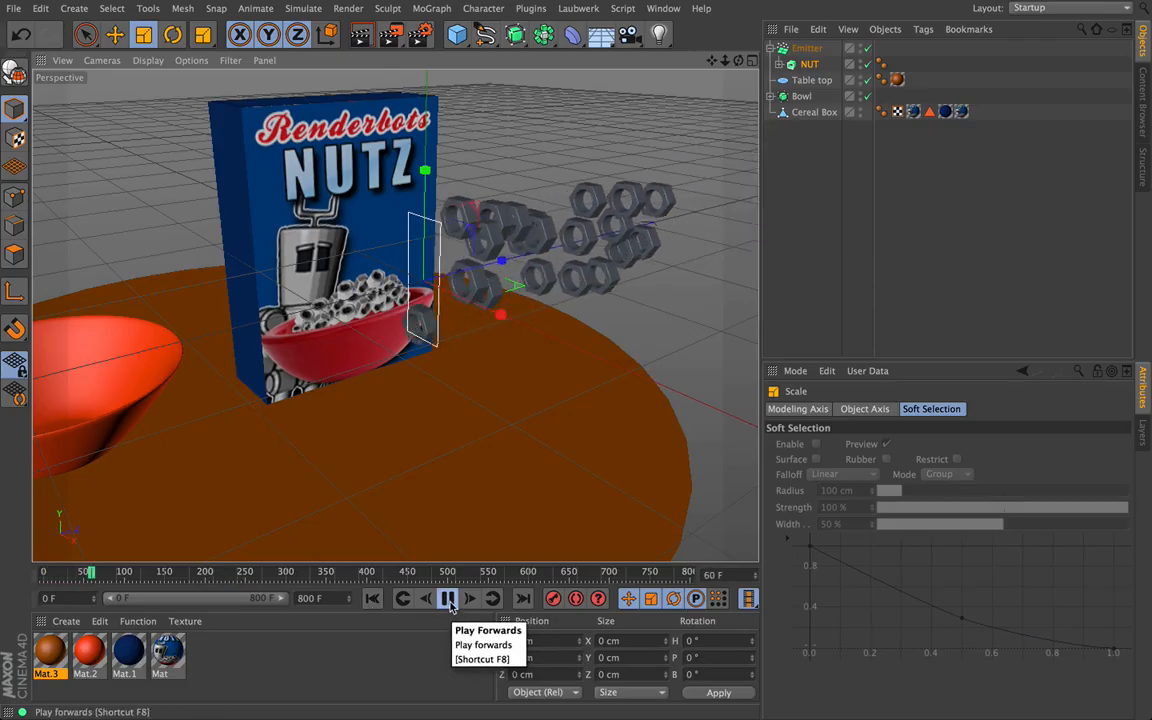
pyautogui.click(448, 600)
pyautogui.click(370, 600)
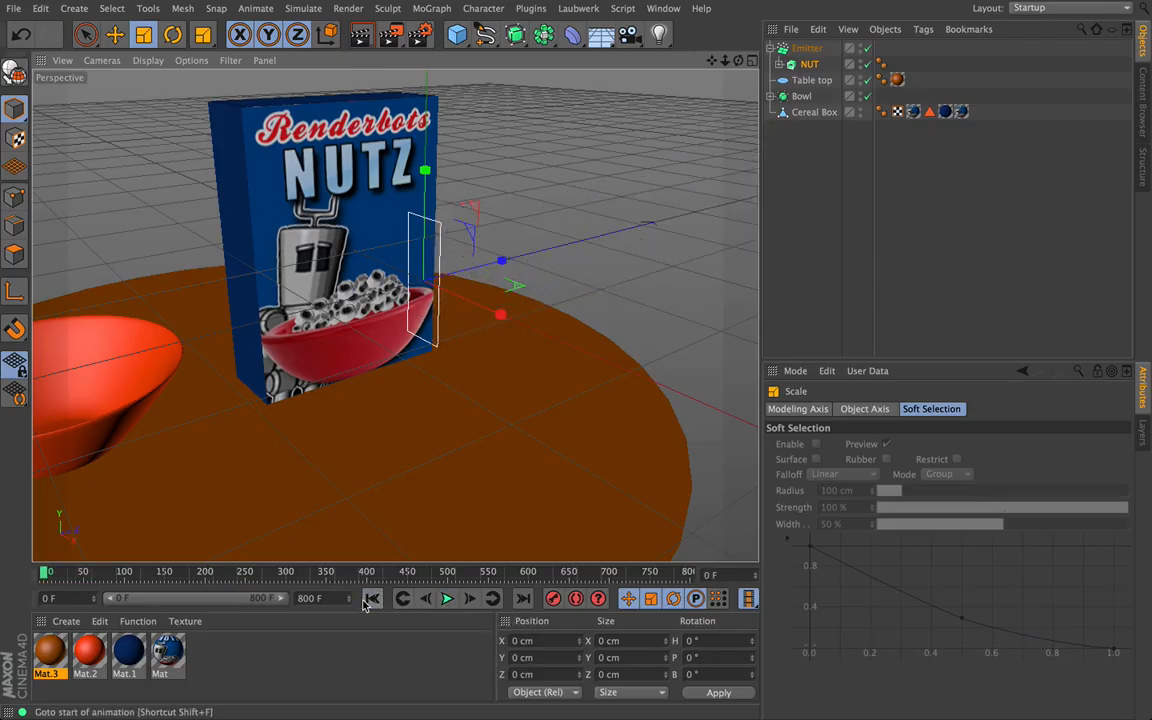
pyautogui.click(448, 600)
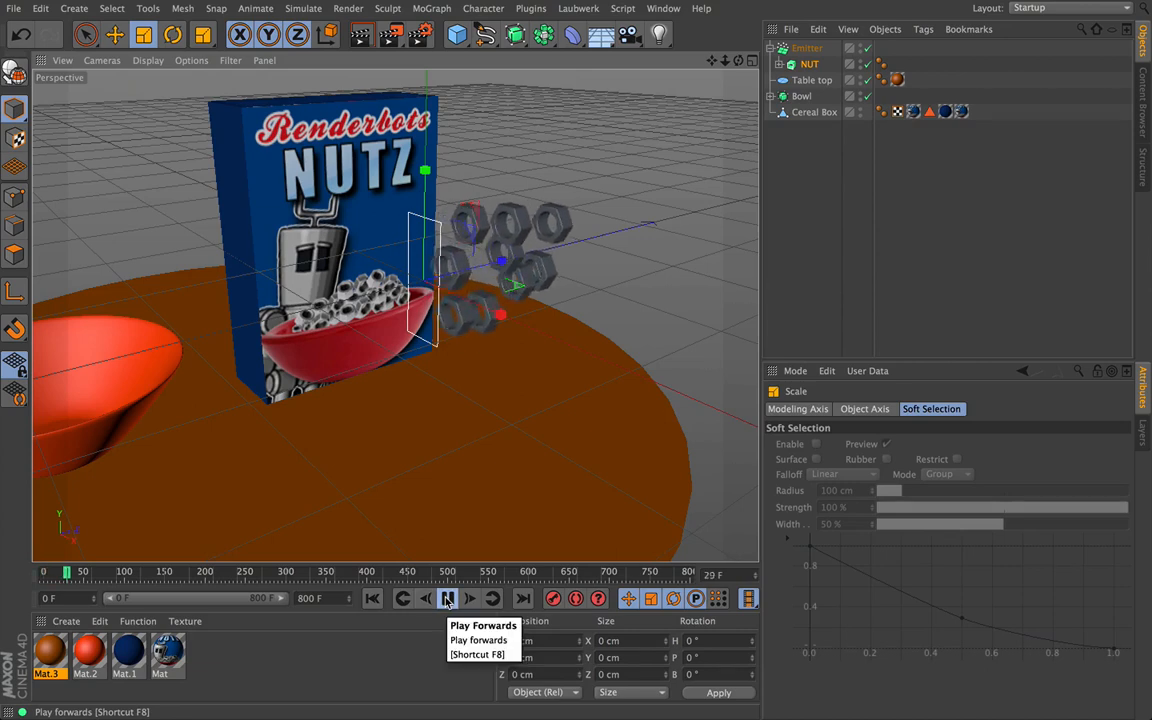
pyautogui.click(371, 600)
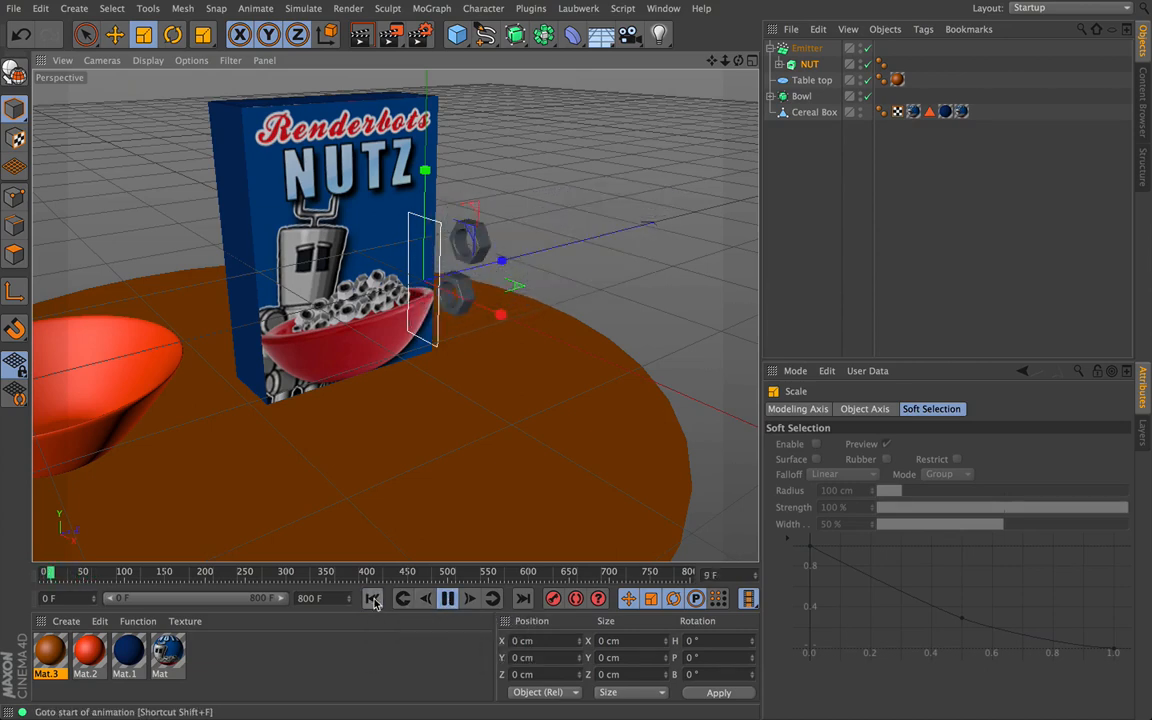
pyautogui.click(405, 599)
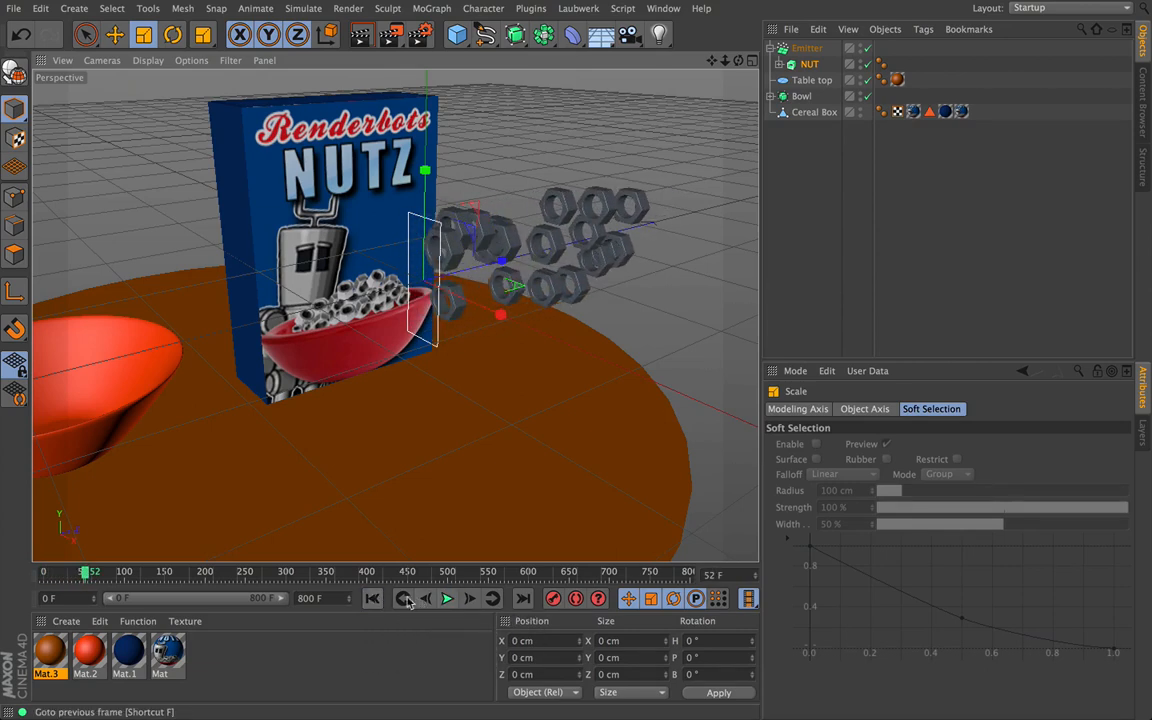
pyautogui.click(371, 598)
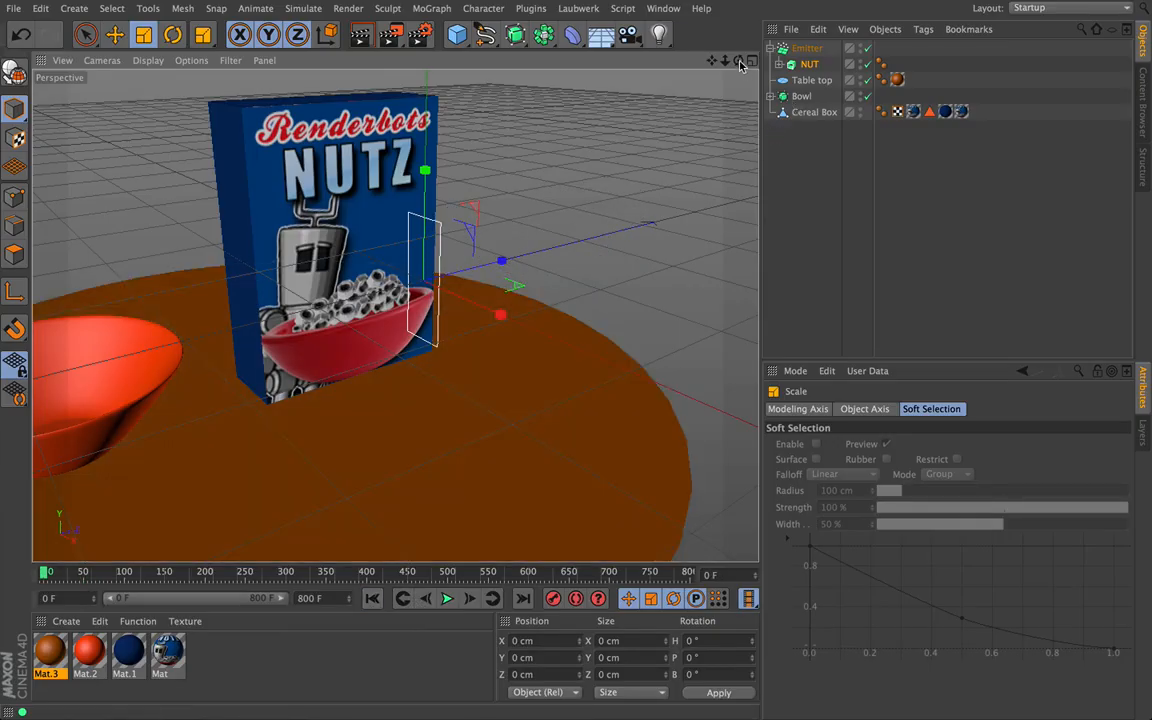
pyautogui.moveTo(740, 64); pyautogui.dragTo(415, 355)
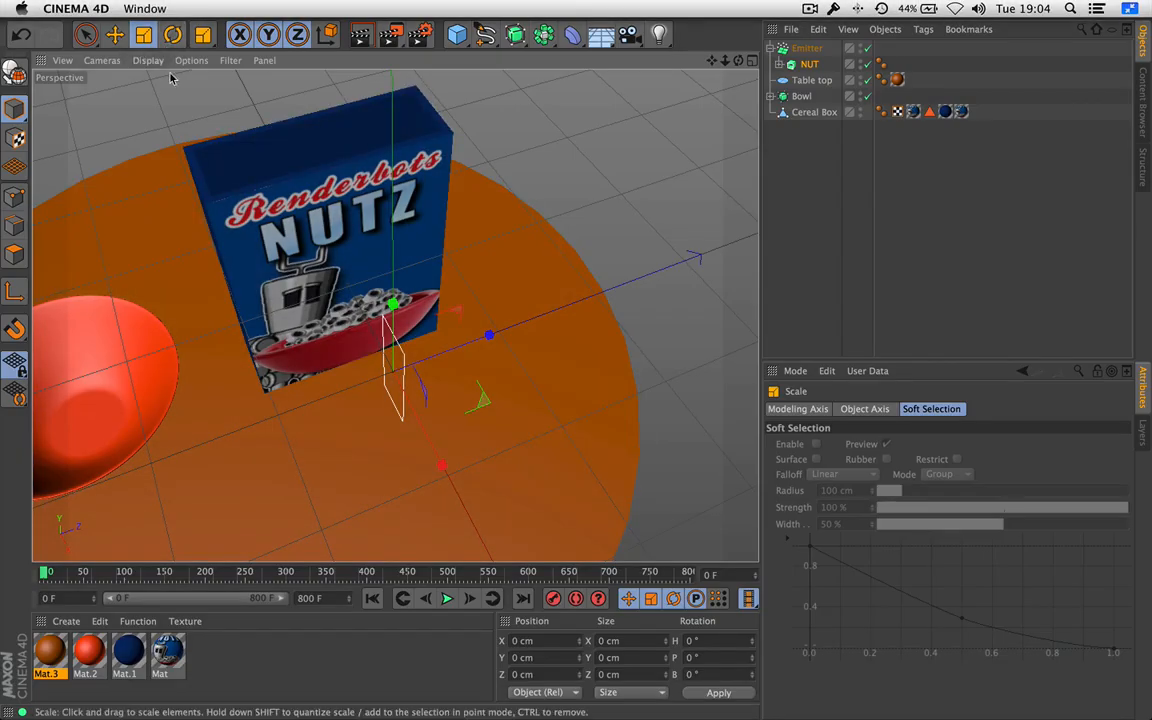
pyautogui.click(115, 37)
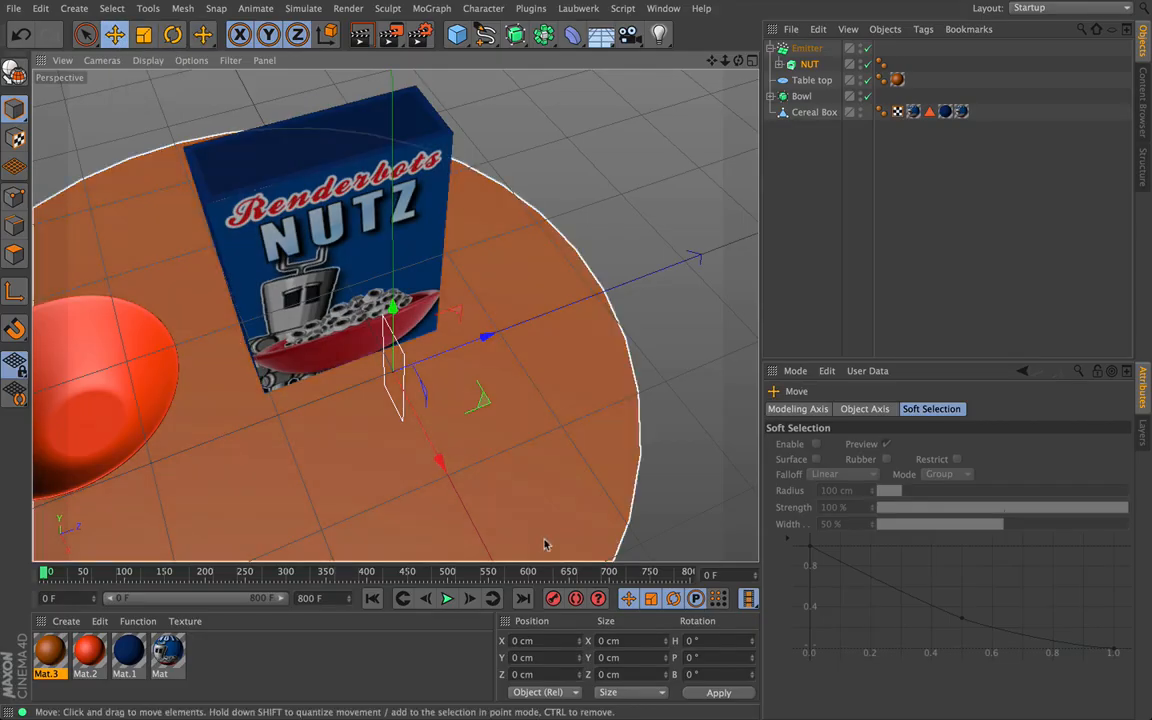
pyautogui.moveTo(445, 470); pyautogui.dragTo(399, 375)
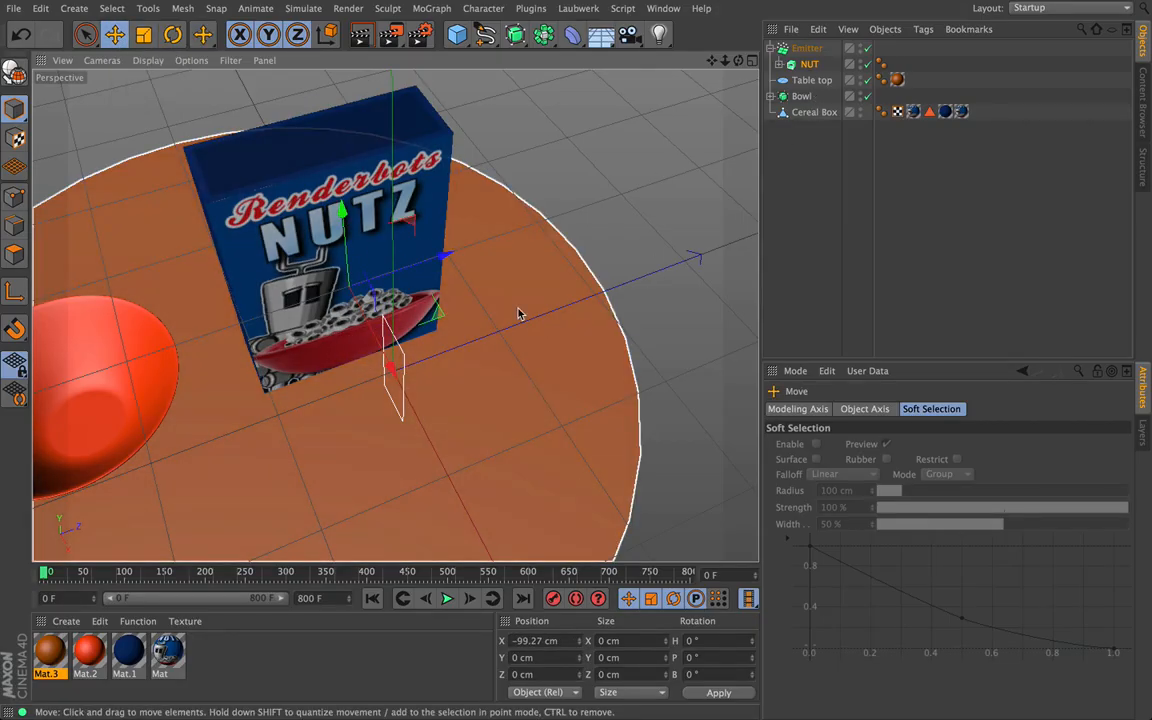
pyautogui.moveTo(518, 313); pyautogui.dragTo(515, 310)
# Move the emitter inside the cereal box toward its bowl-side end, at X about -142.6 cm and Z about -76.5 cm.
pyautogui.click(805, 48)
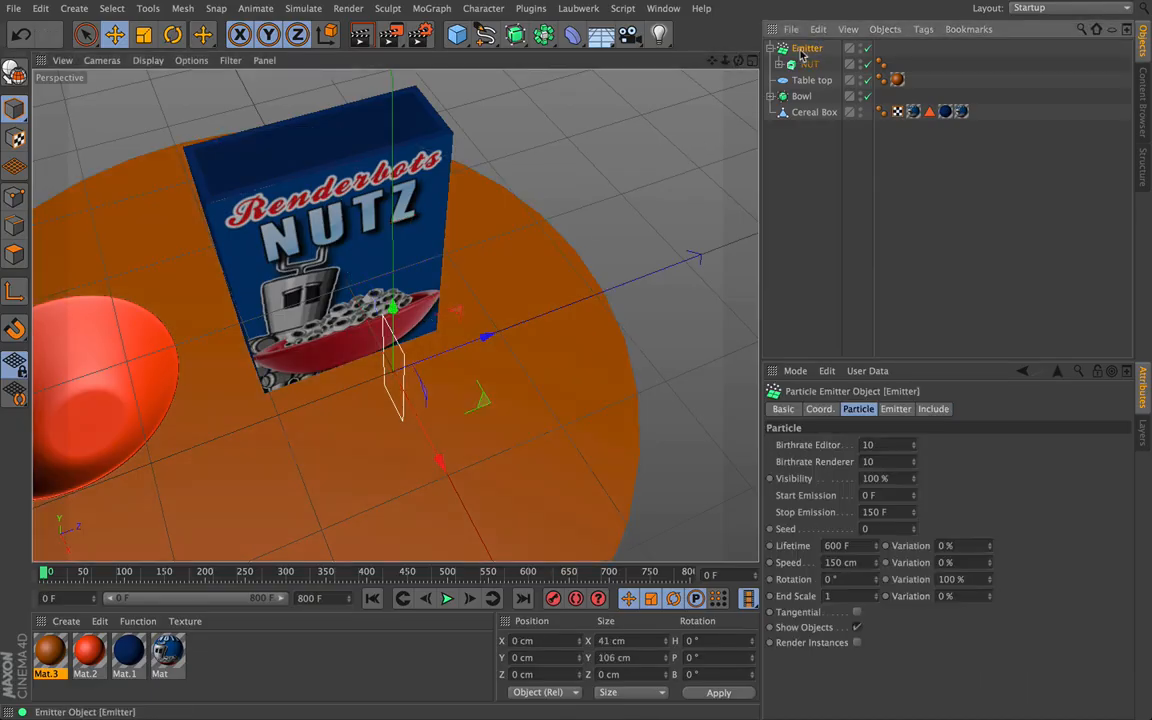
pyautogui.click(771, 48)
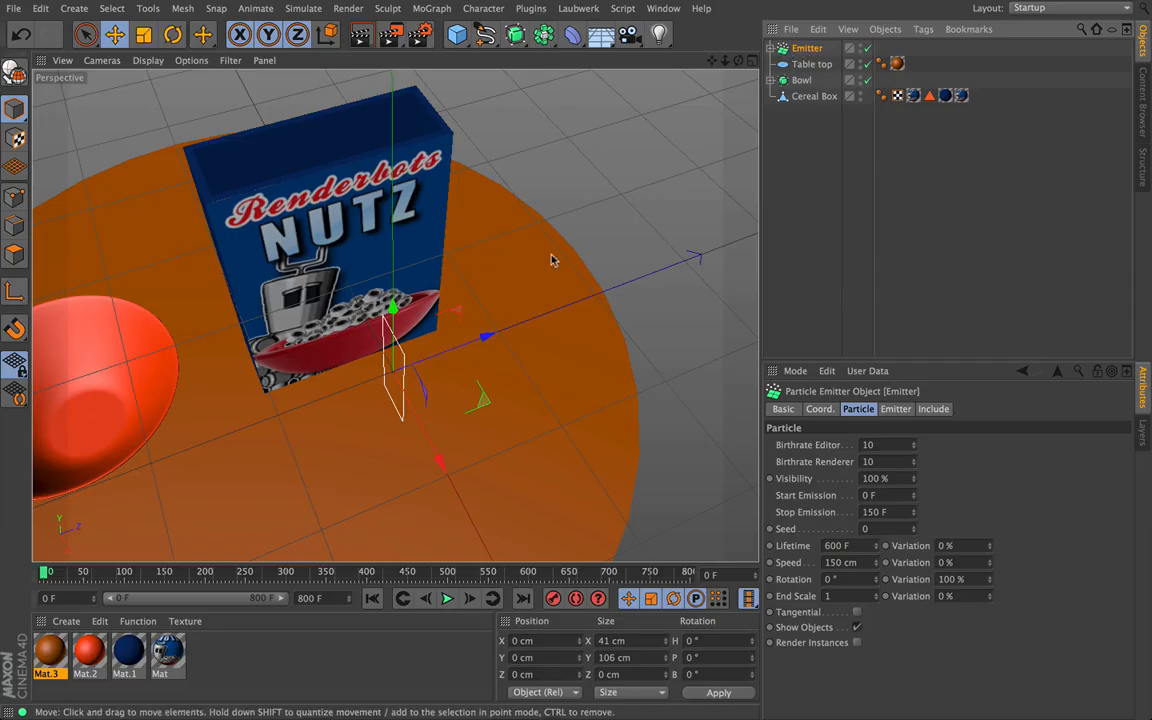
pyautogui.moveTo(440, 458); pyautogui.dragTo(377, 342)
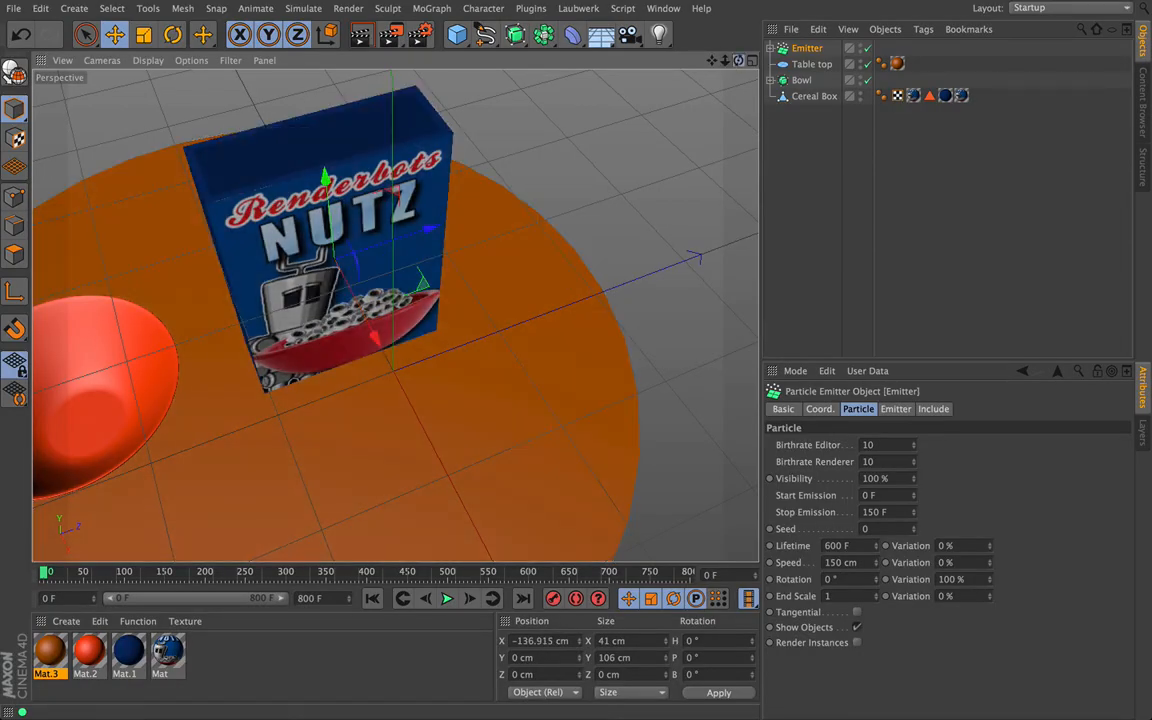
pyautogui.moveTo(738, 60); pyautogui.dragTo(739, 62)
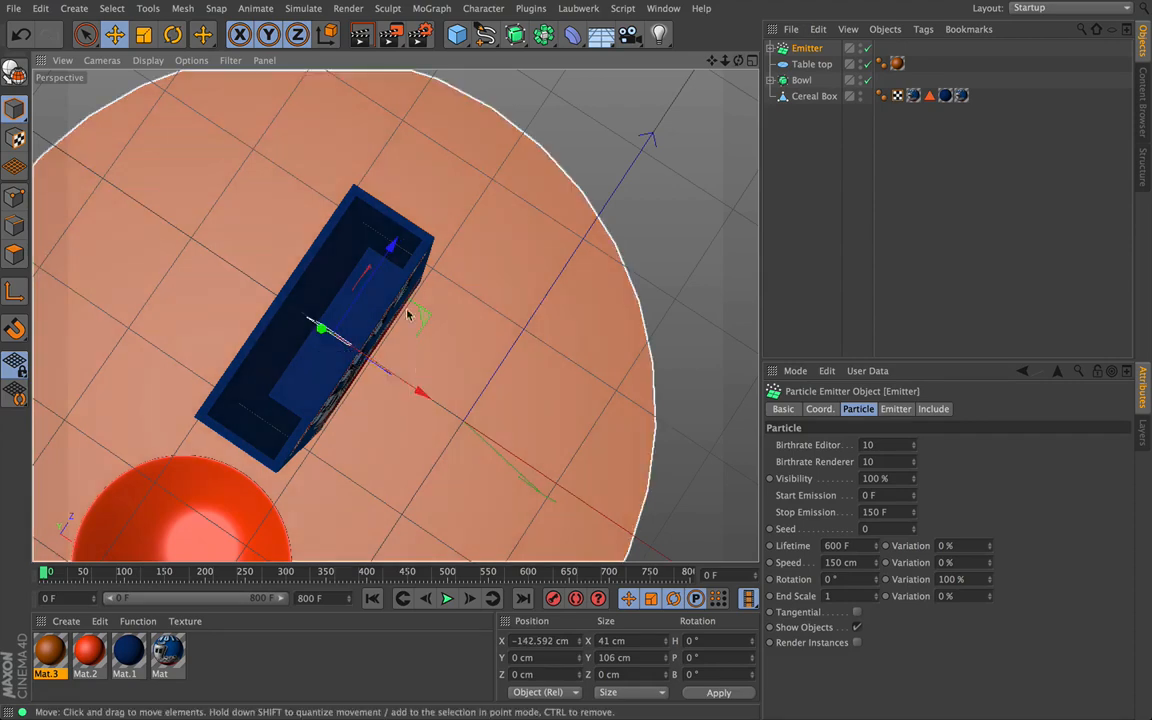
pyautogui.moveTo(392, 244); pyautogui.dragTo(337, 311)
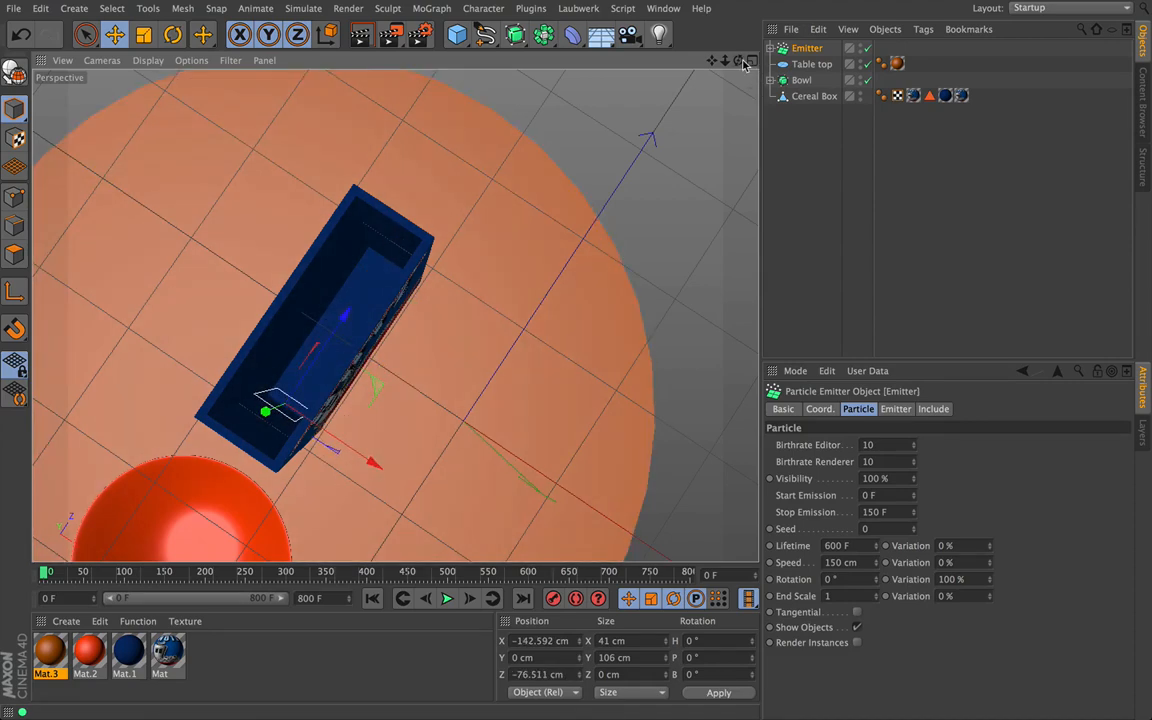
# Play the animation from the start, check the nuts against the box walls from above, and stop at frame 44.
pyautogui.keyDown('alt'); pyautogui.moveTo(581, 226); pyautogui.dragTo(419, 525); pyautogui.keyUp('alt')
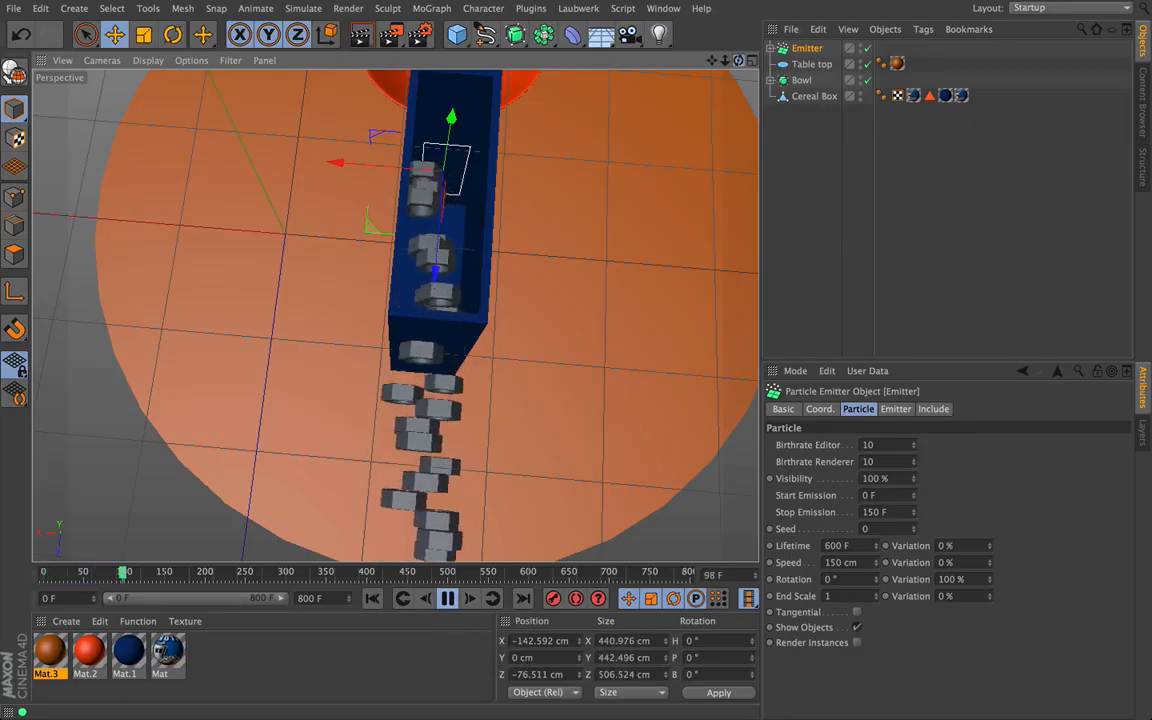
pyautogui.moveTo(739, 61); pyautogui.dragTo(524, 86)
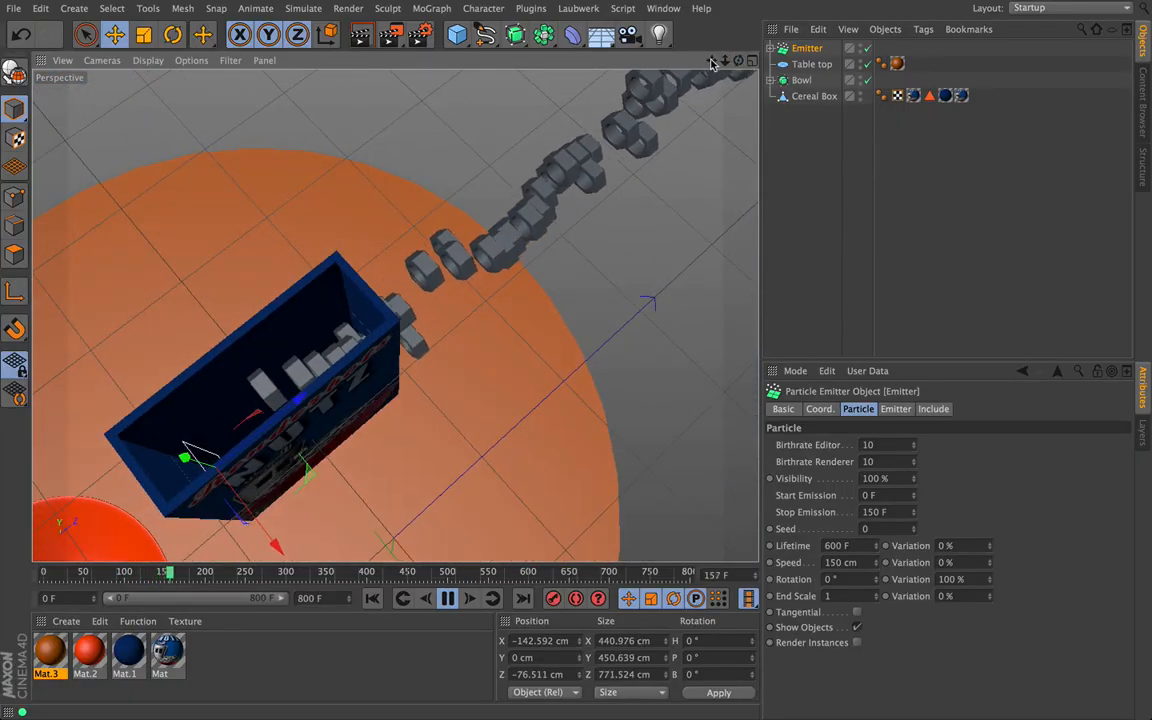
pyautogui.moveTo(735, 63); pyautogui.dragTo(739, 63)
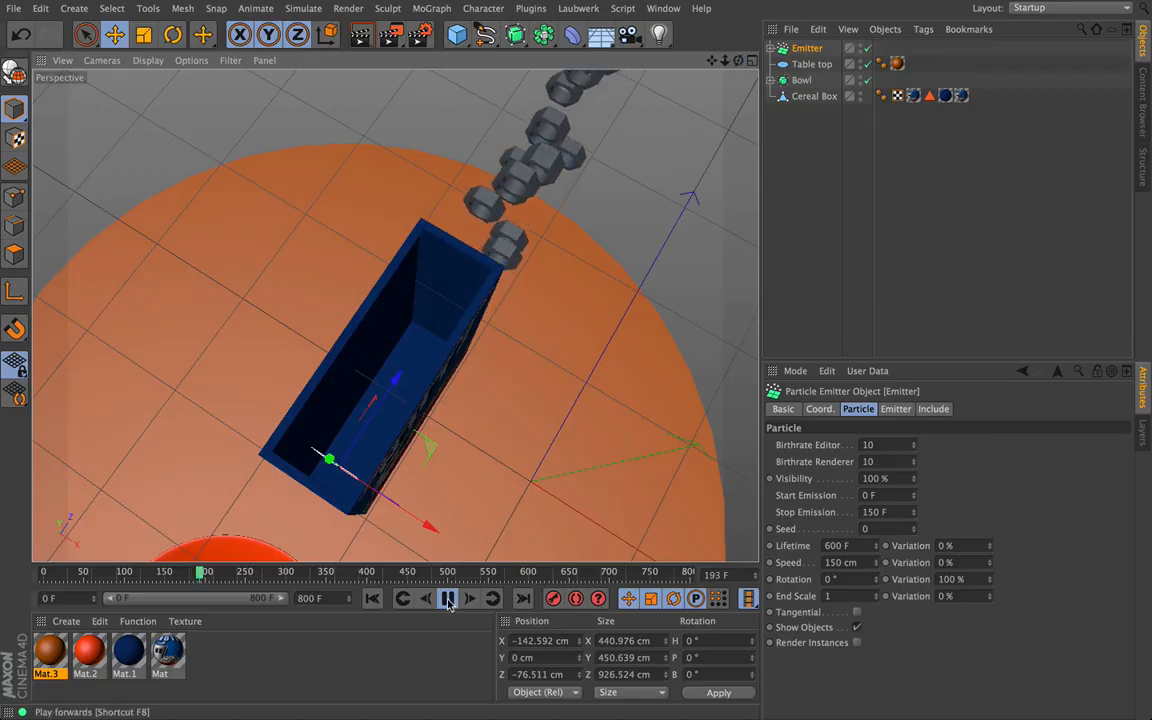
pyautogui.click(372, 598)
pyautogui.click(446, 599)
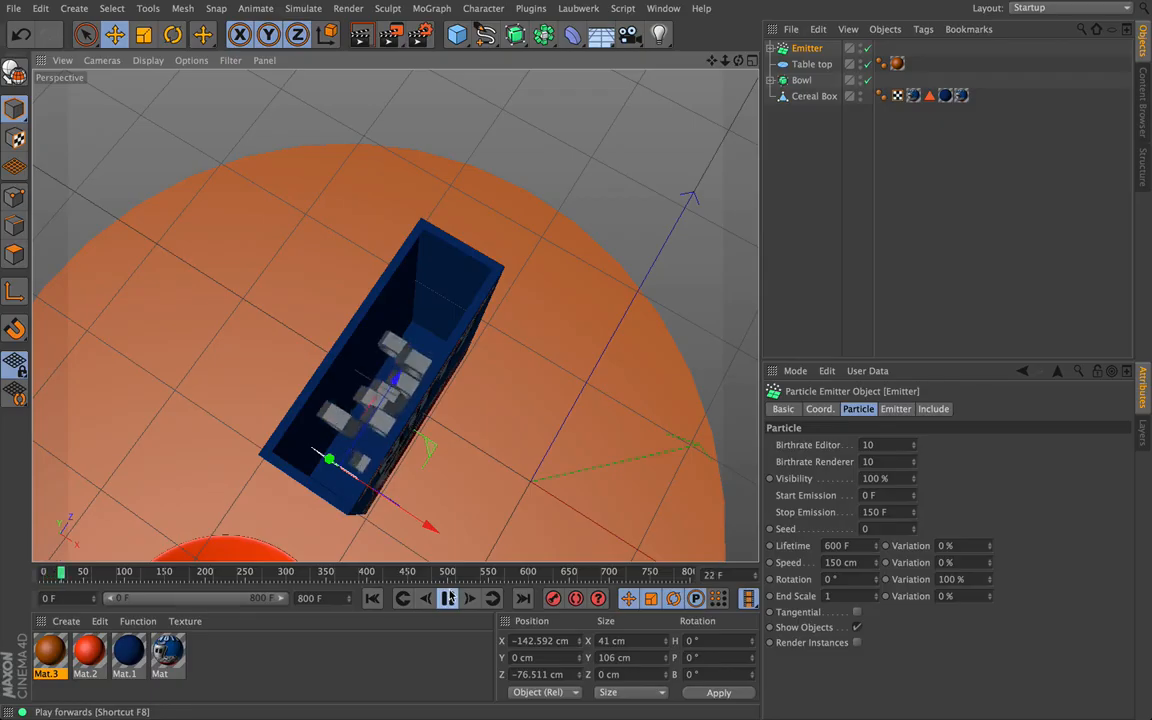
pyautogui.click(391, 426)
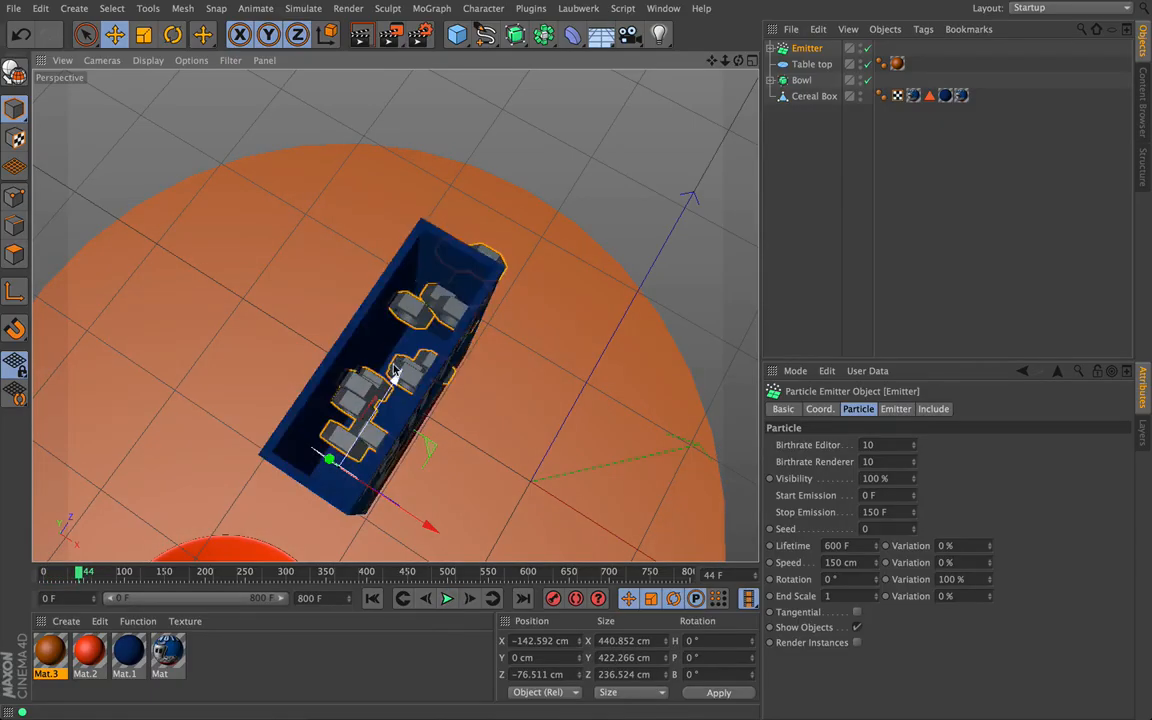
# Scale the NUT object under the emitter down further, to an extrusion depth of about 6.9 cm.
pyautogui.click(776, 49)
pyautogui.click(807, 65)
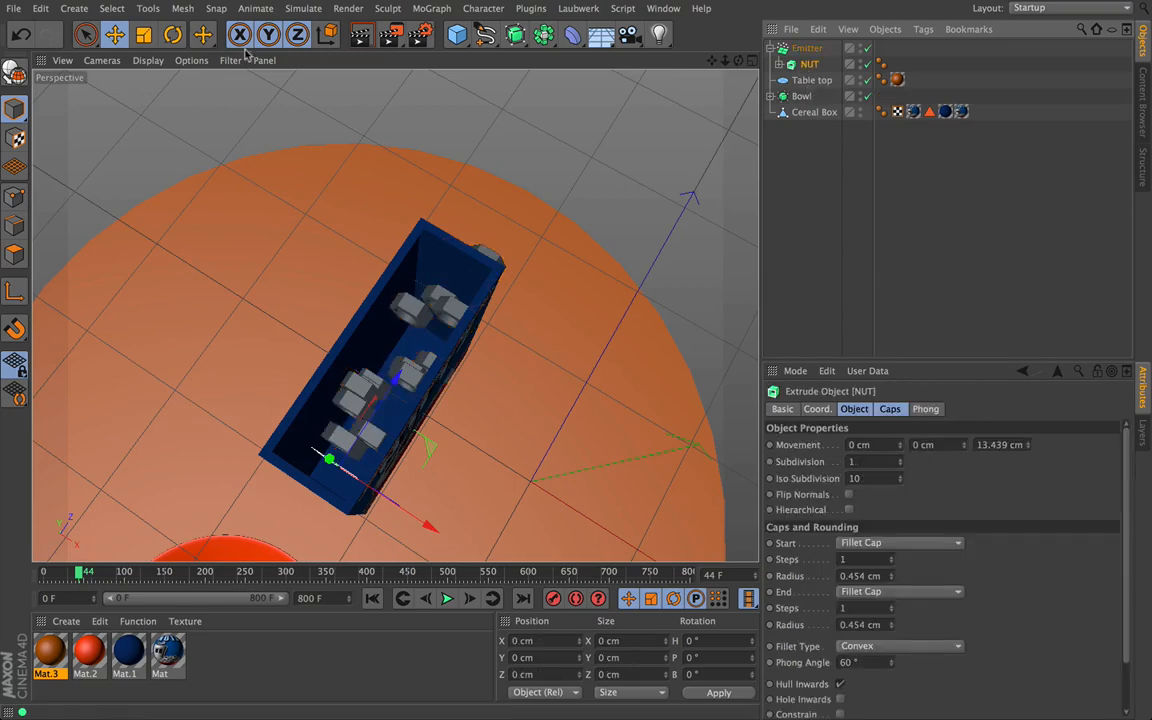
pyautogui.click(145, 36)
pyautogui.moveTo(442, 159); pyautogui.dragTo(222, 237)
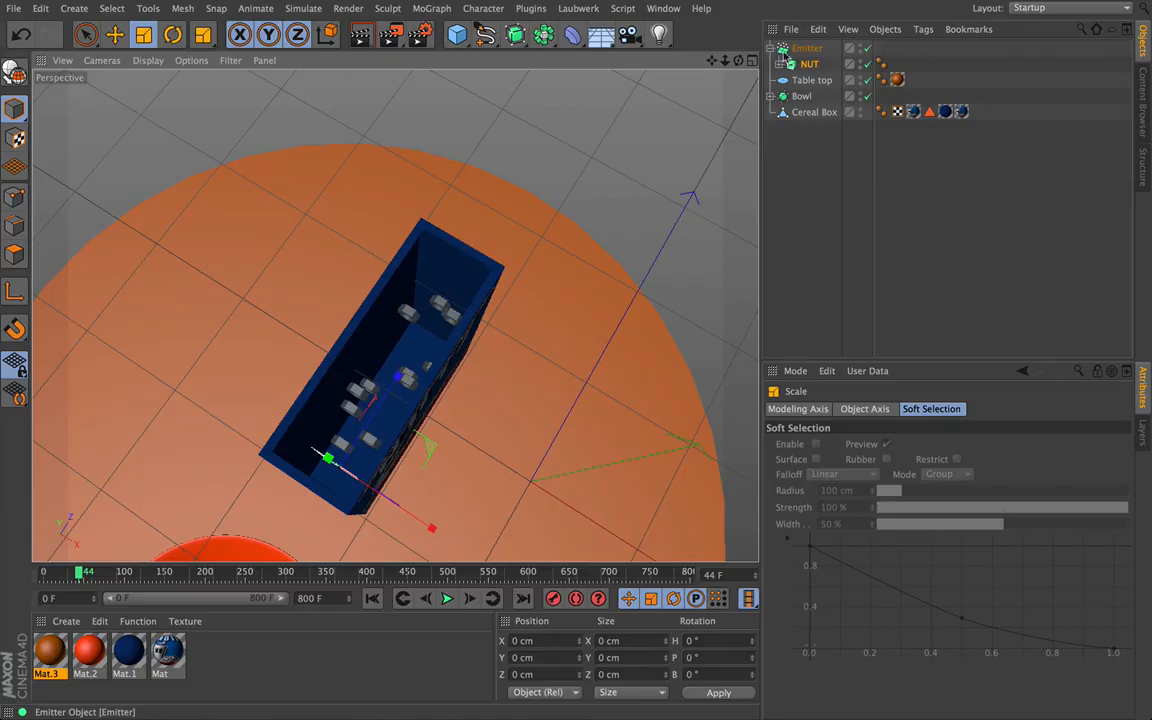
# Add a Rigid Body simulation tag to the NUT object under the emitter.
pyautogui.click(772, 97)
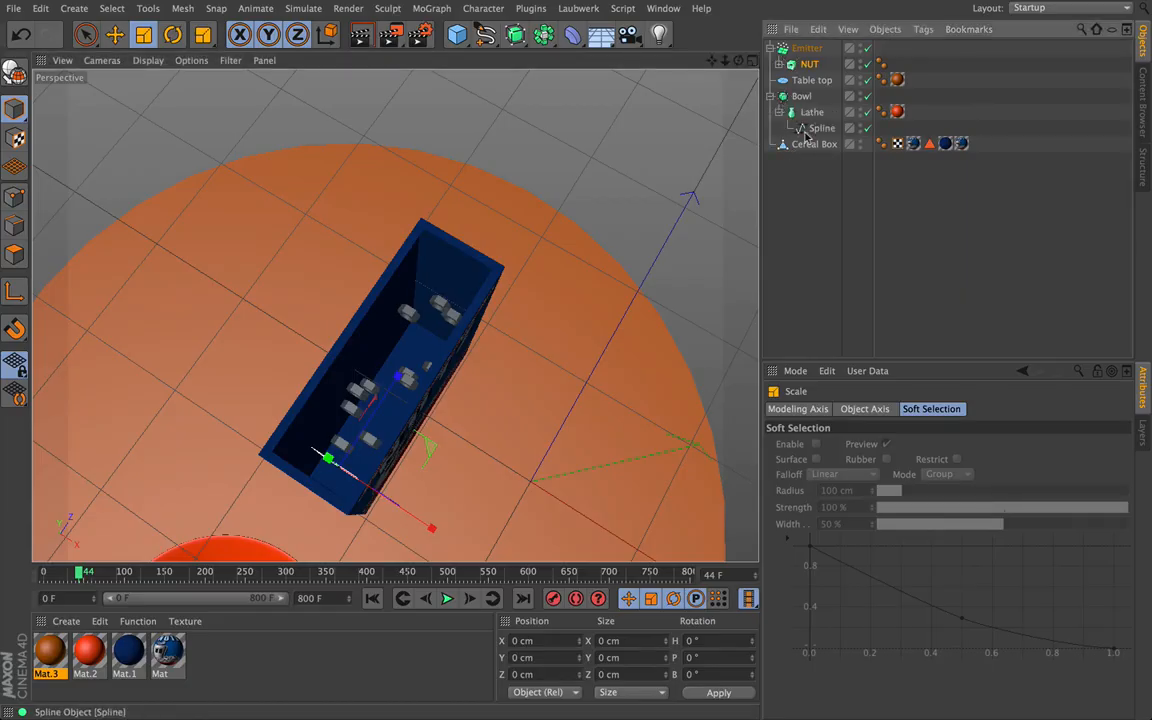
pyautogui.keyDown('alt'); pyautogui.moveTo(710, 118); pyautogui.dragTo(420, 250); pyautogui.keyUp('alt')
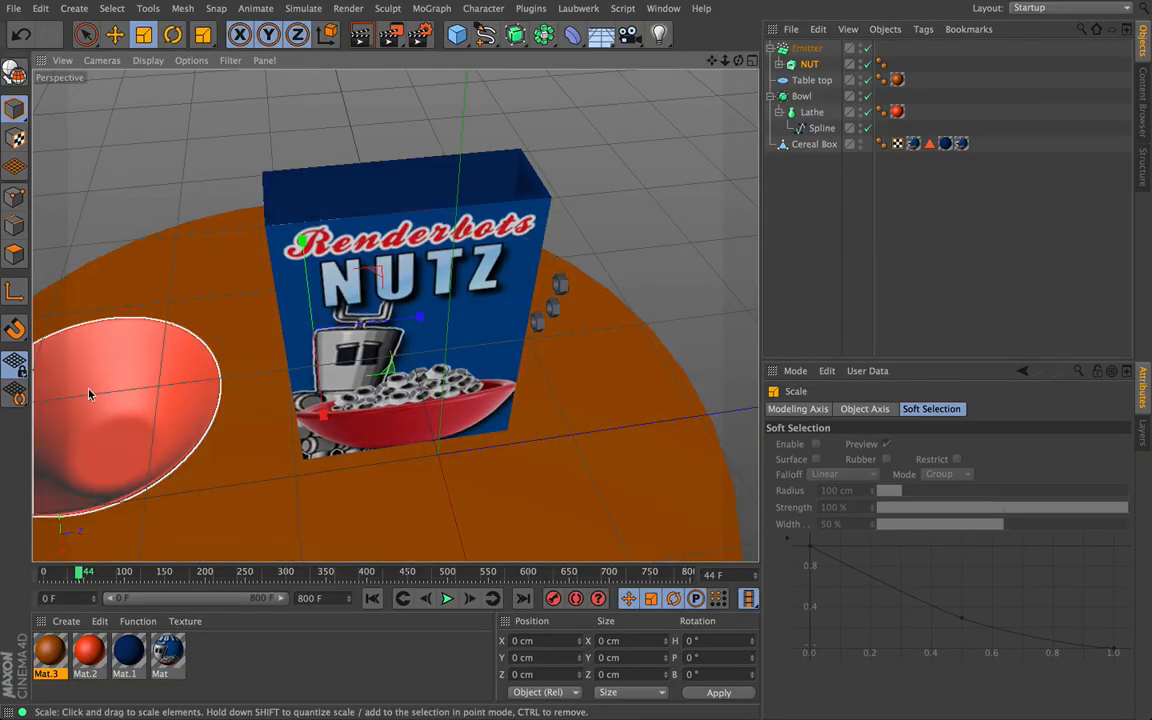
pyautogui.moveTo(738, 61); pyautogui.dragTo(386, 266)
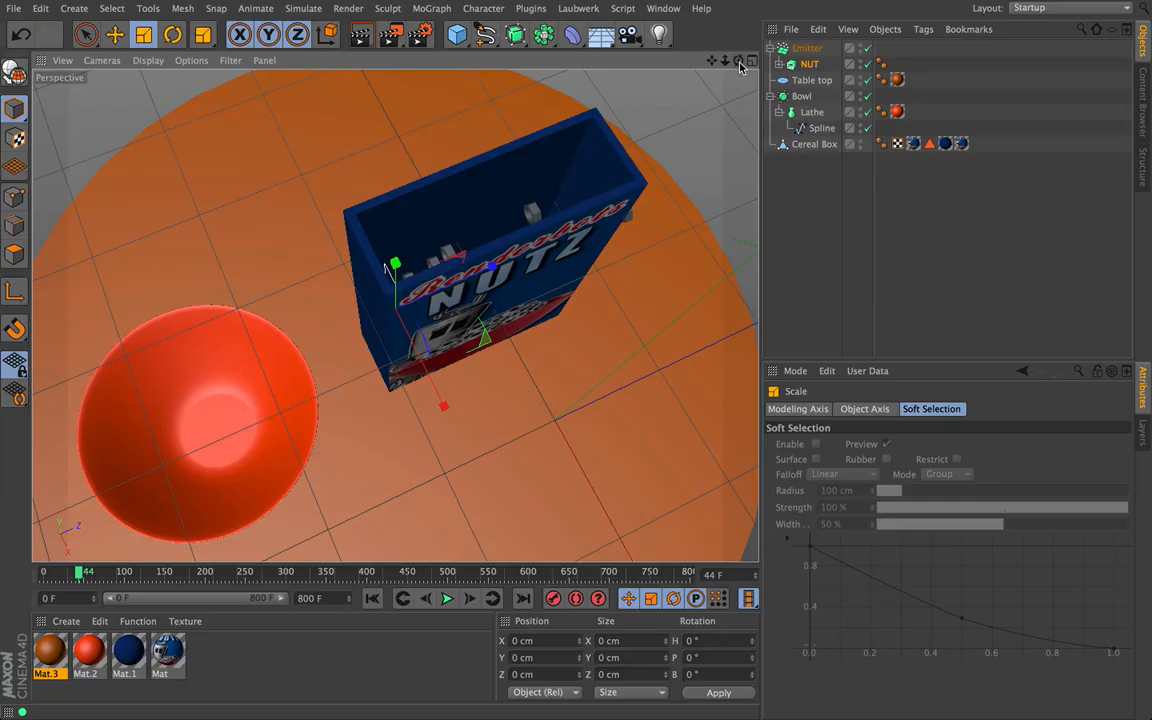
pyautogui.click(778, 120)
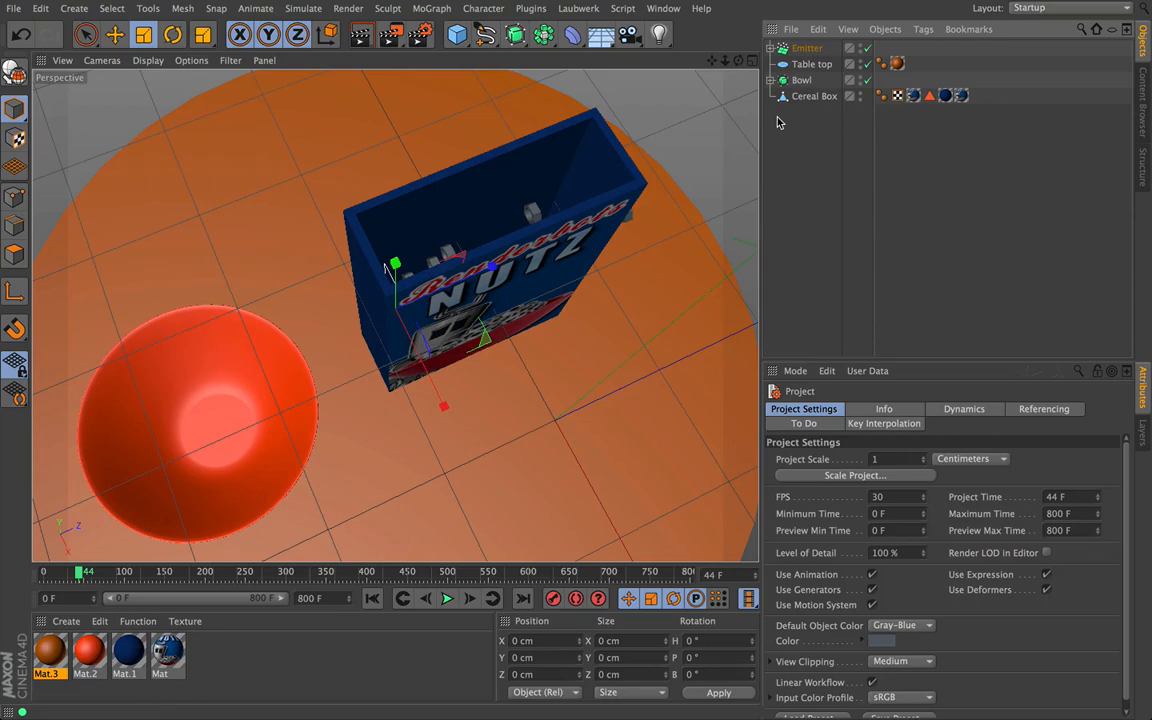
pyautogui.click(770, 48)
pyautogui.click(806, 65)
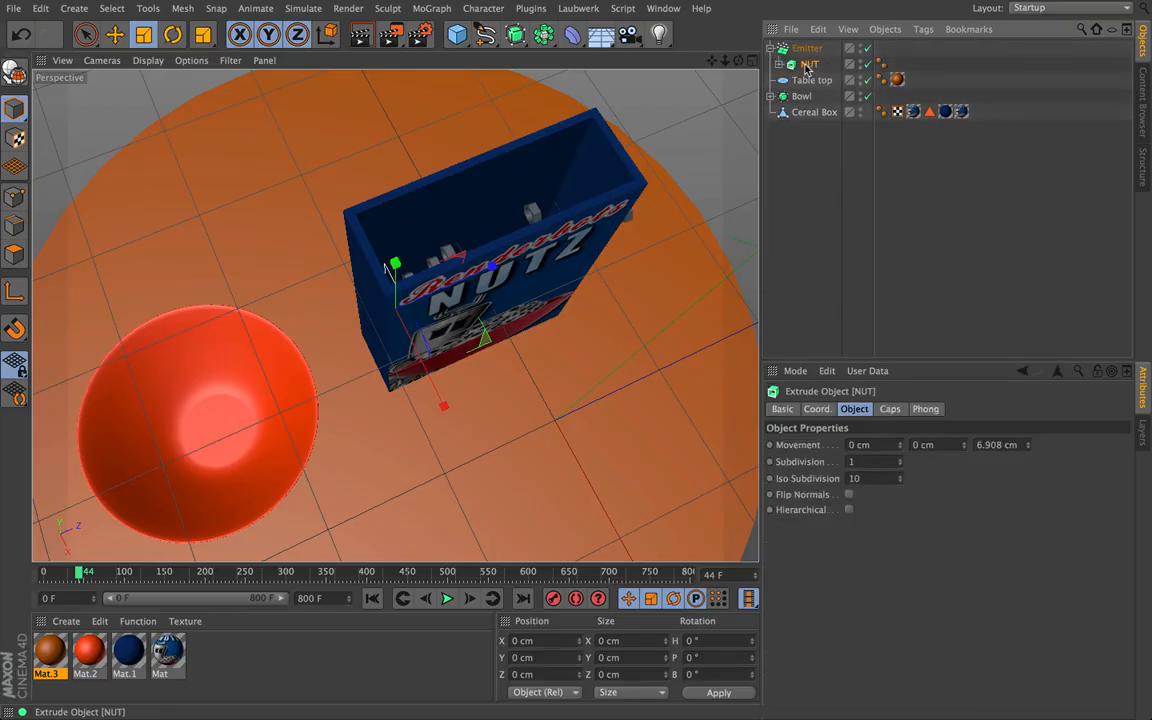
pyautogui.click(924, 29)
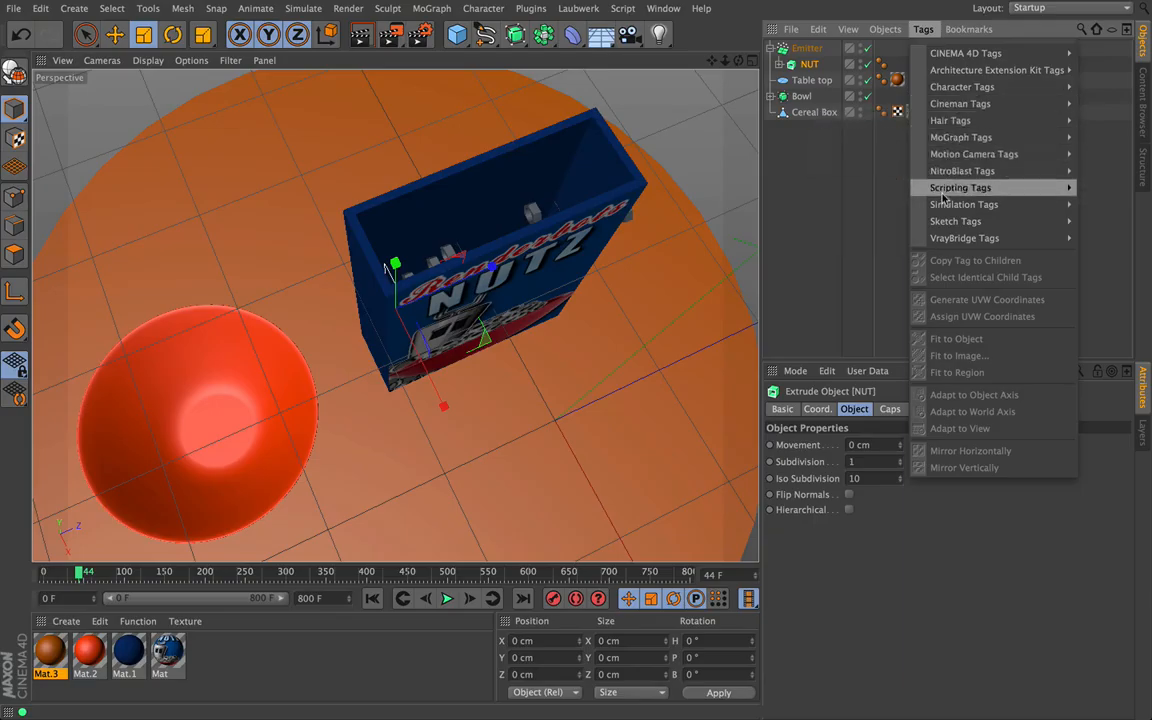
pyautogui.moveTo(943, 204)
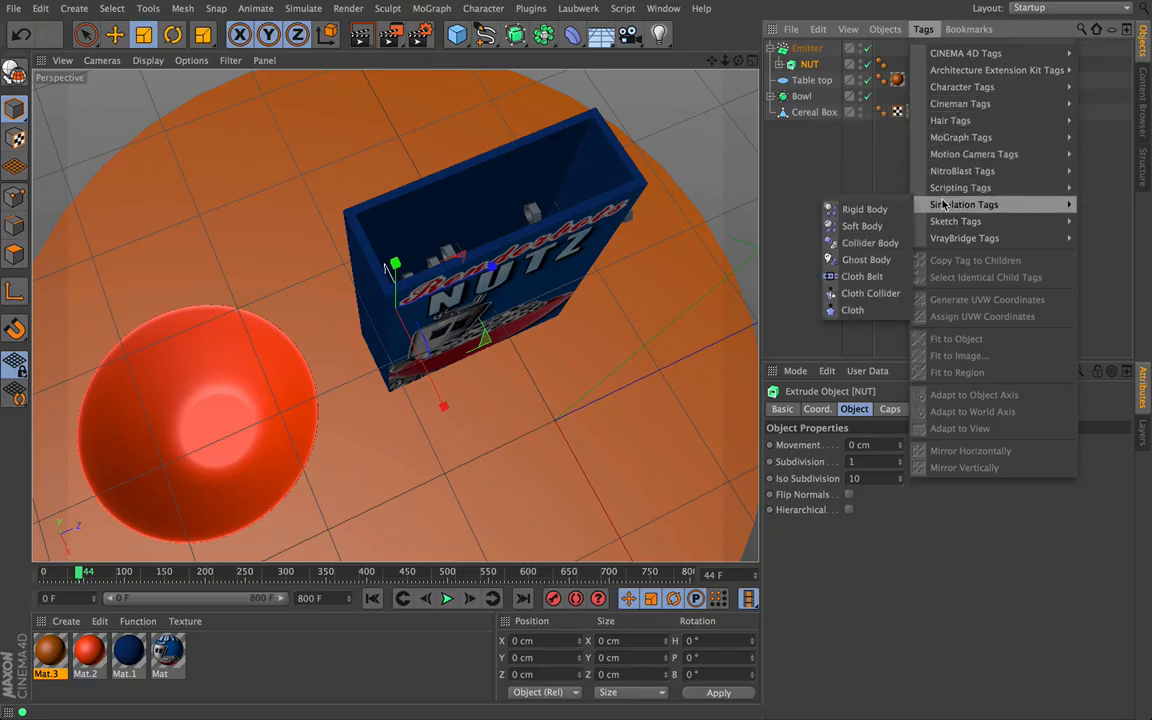
pyautogui.click(862, 212)
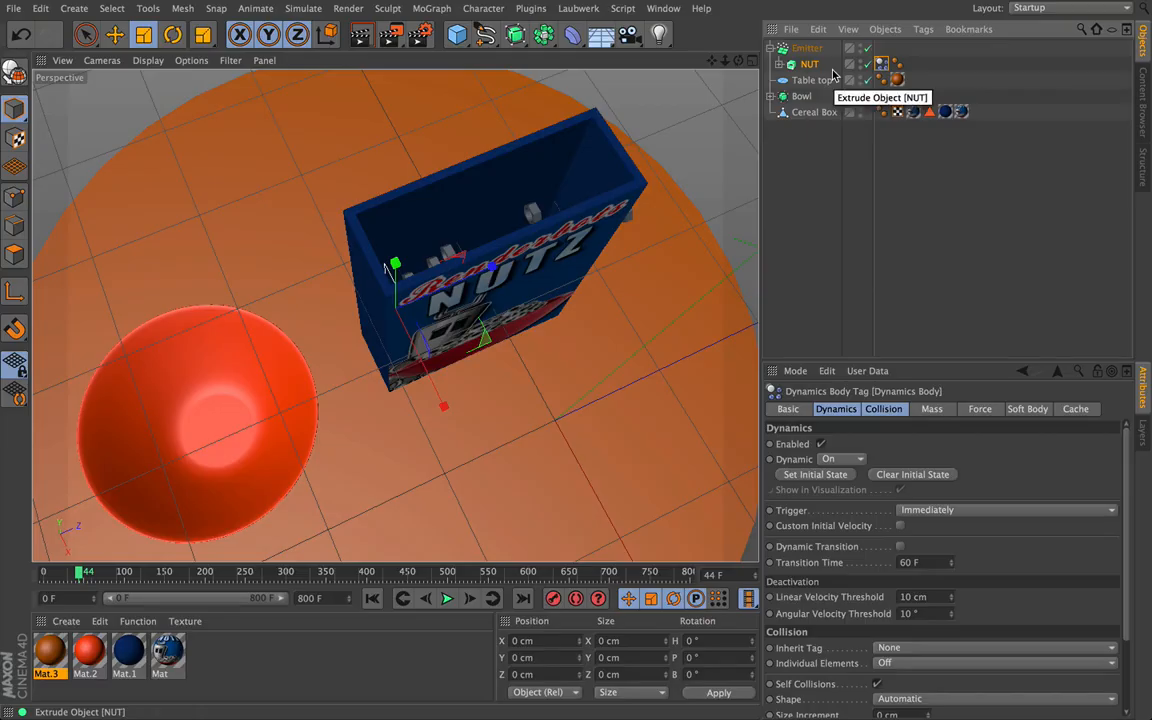
# Add a Collider Body simulation tag to the Lathe object inside the Bowl.
pyautogui.click(771, 96)
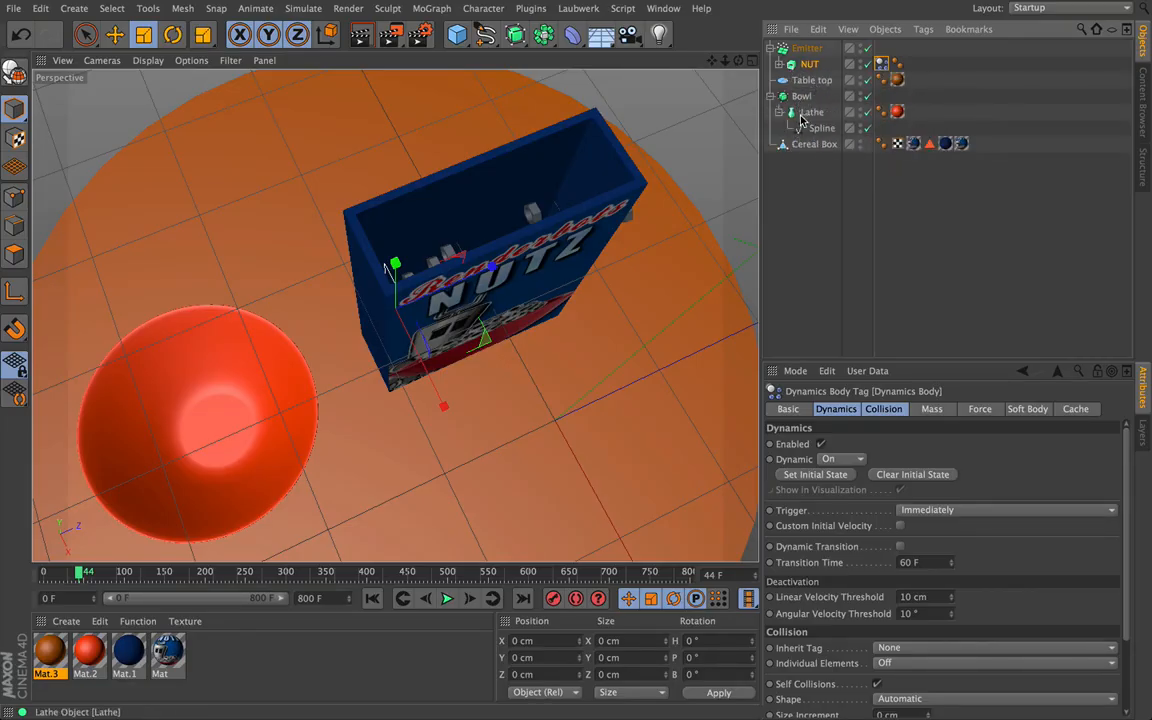
pyautogui.click(808, 113)
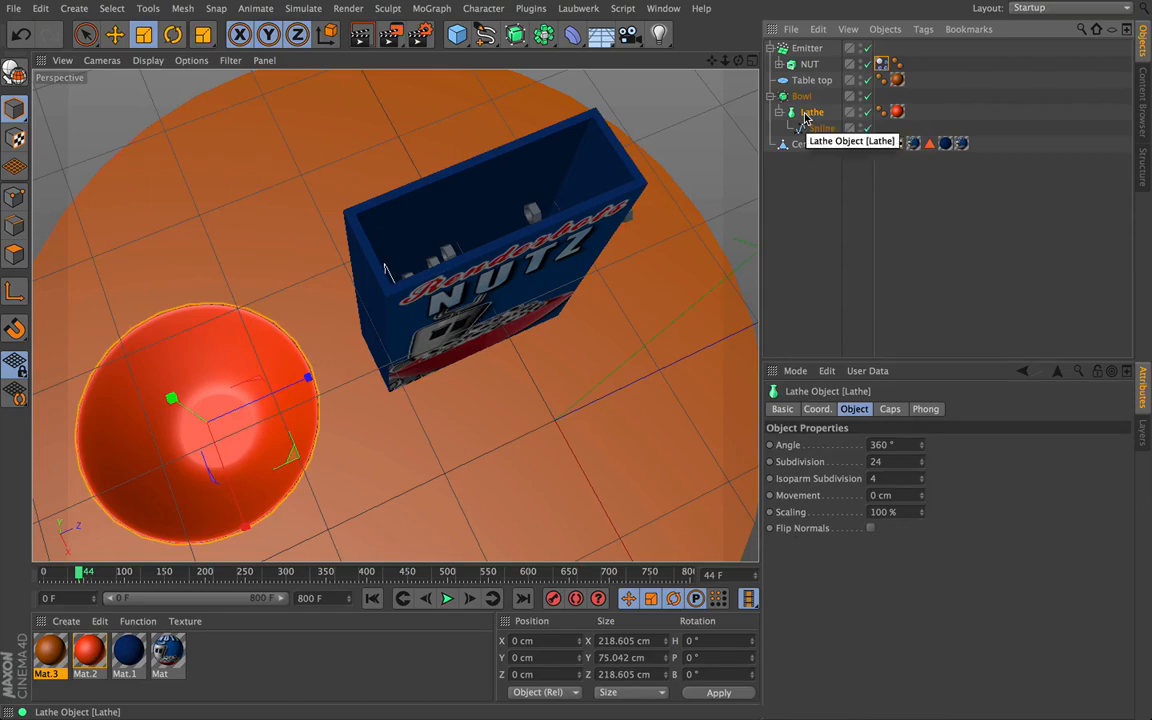
pyautogui.click(925, 30)
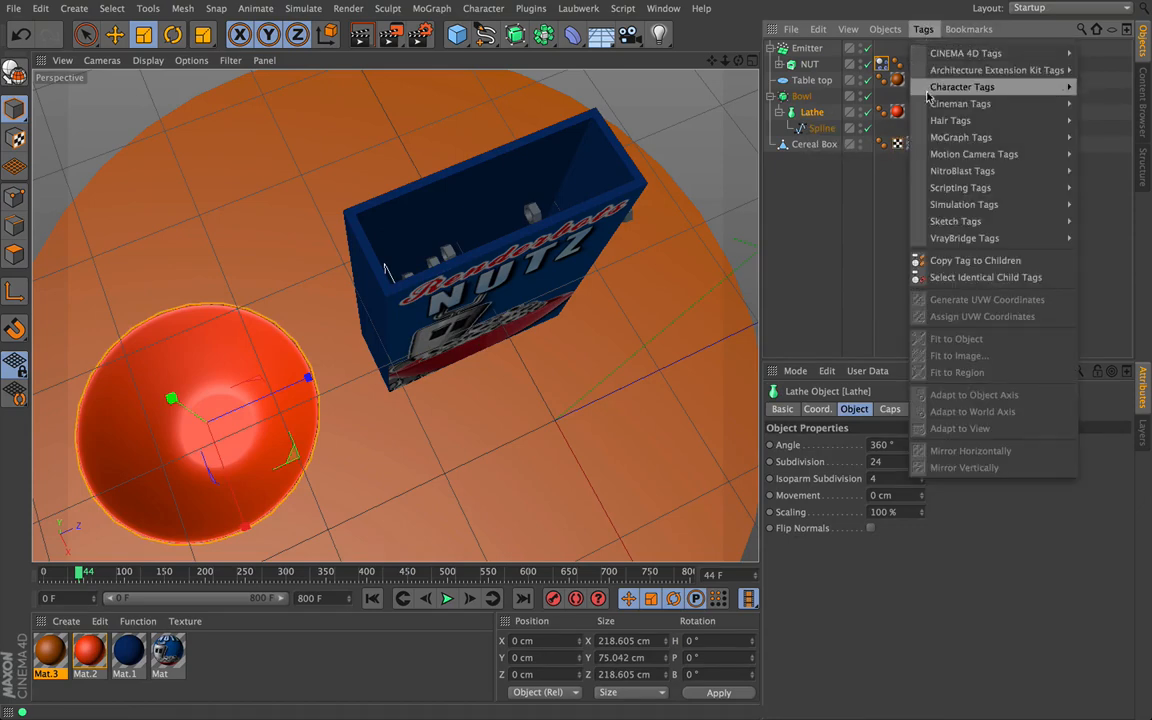
pyautogui.moveTo(951, 207)
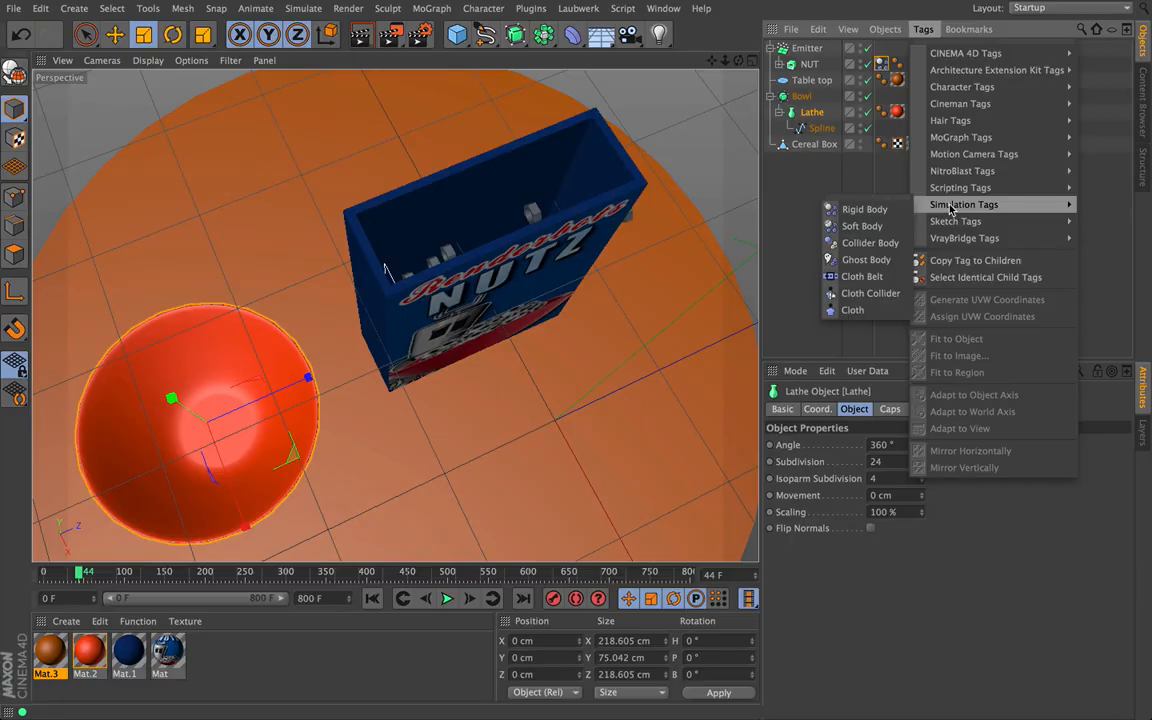
pyautogui.click(870, 243)
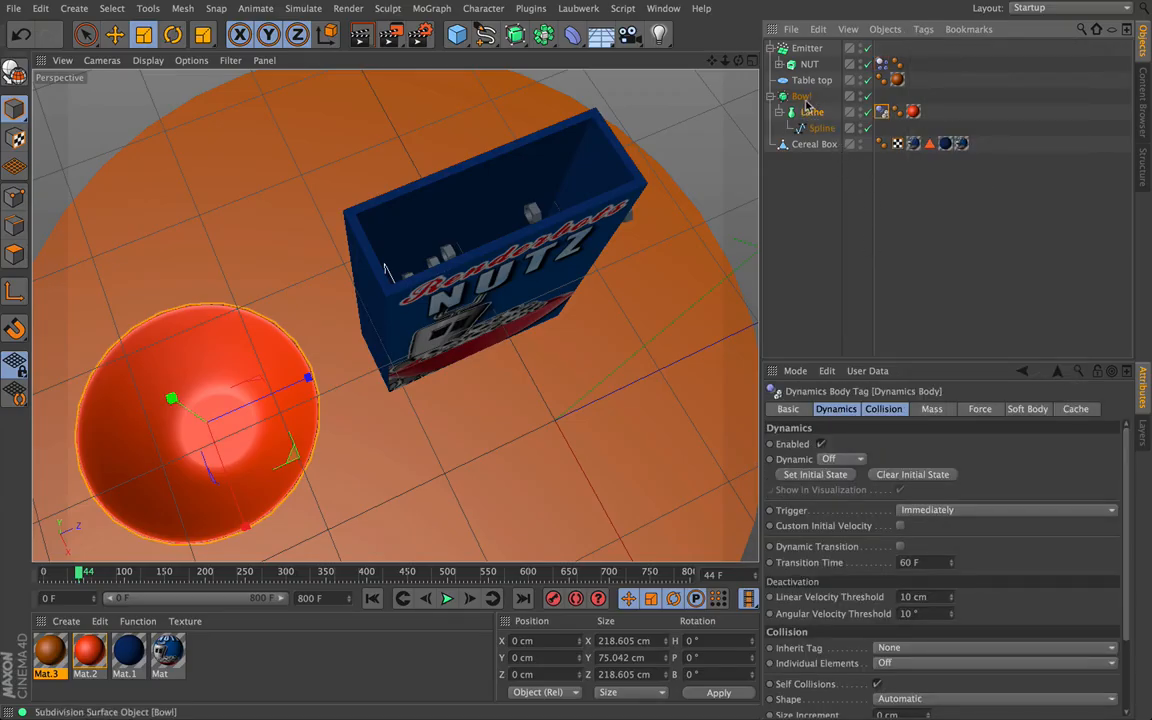
# Add a Collider Body simulation tag to the Cereal Box.
pyautogui.click(814, 145)
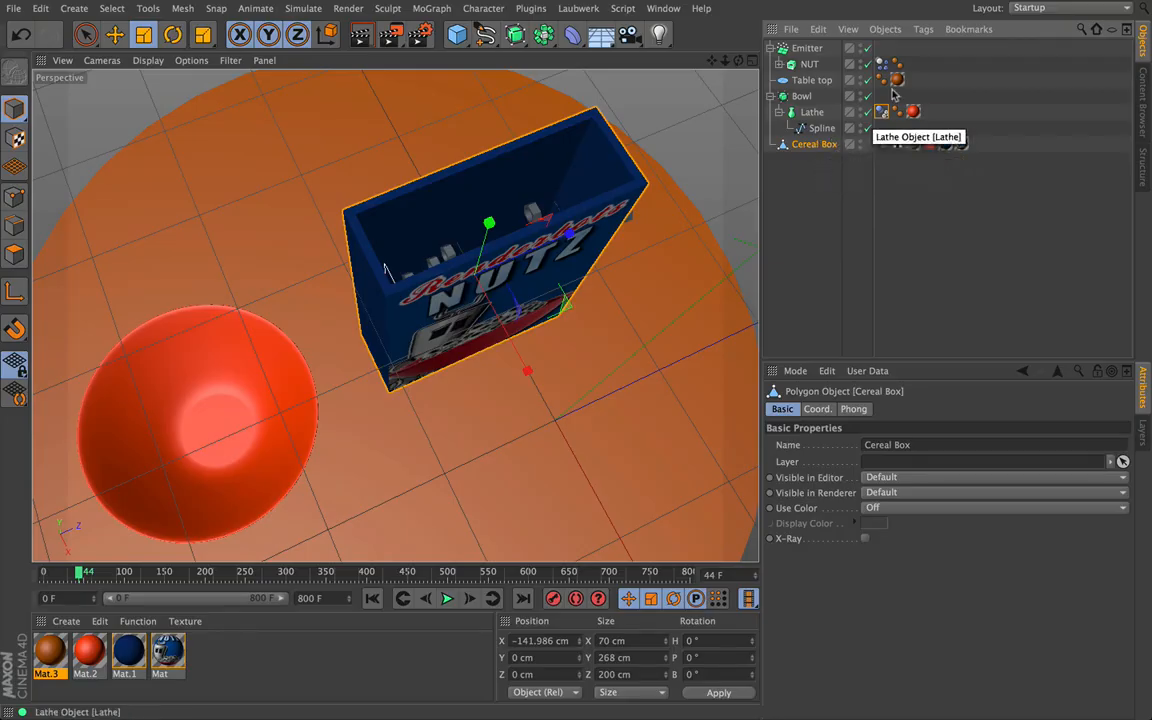
pyautogui.click(923, 29)
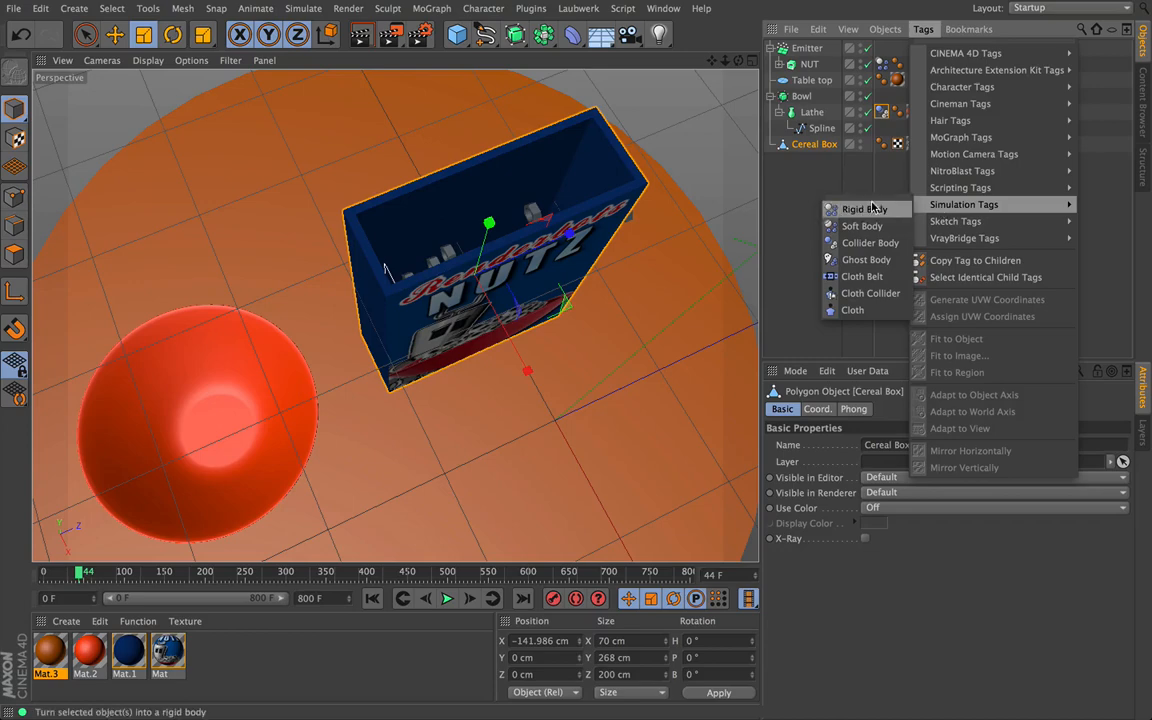
pyautogui.click(868, 243)
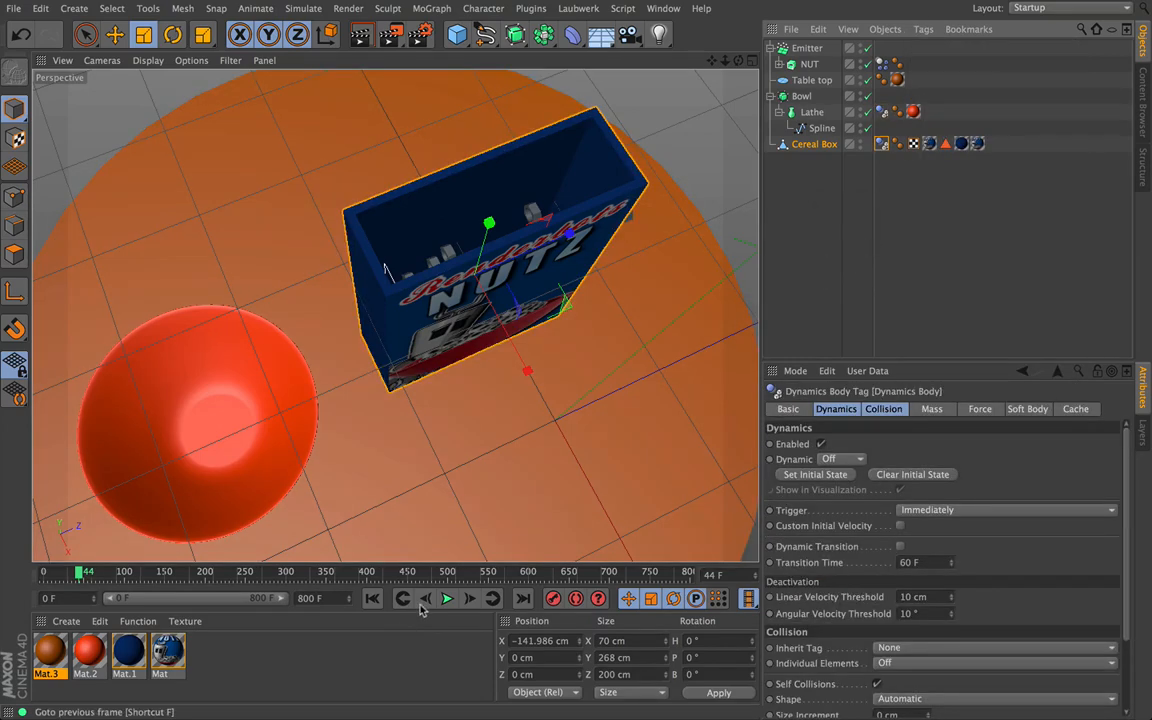
# Play the animation from the start, check from above how the nuts collide with the cereal box, and return to frame 0.
pyautogui.click(372, 598)
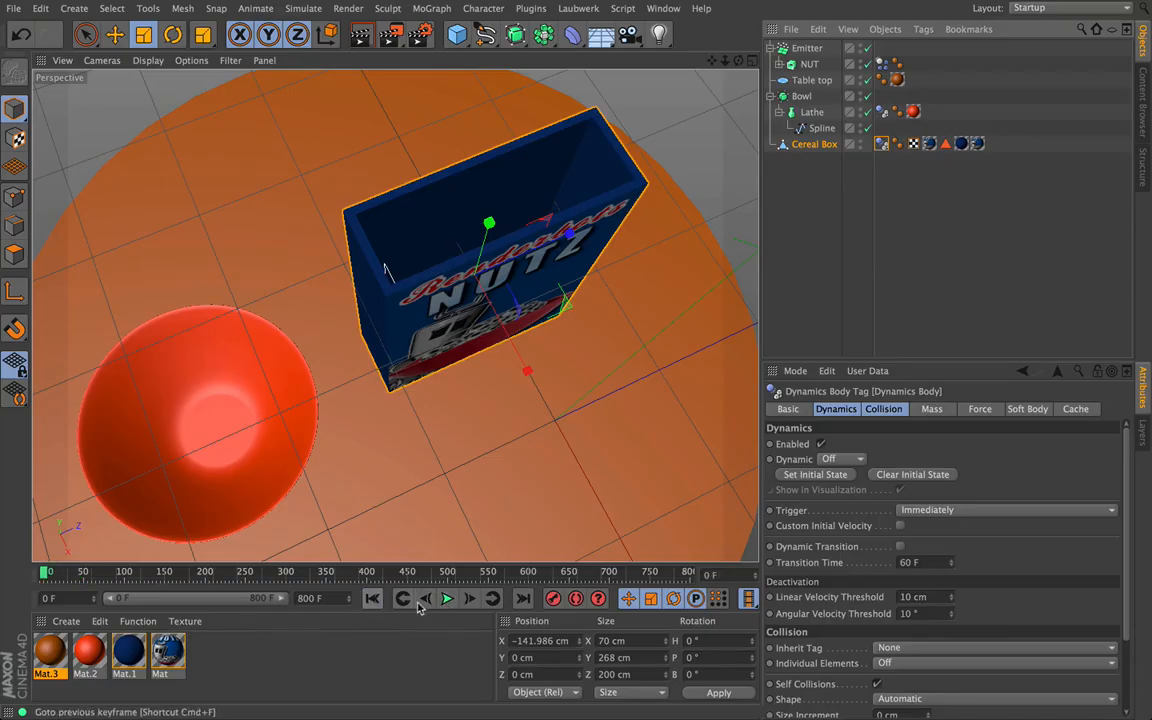
pyautogui.click(449, 598)
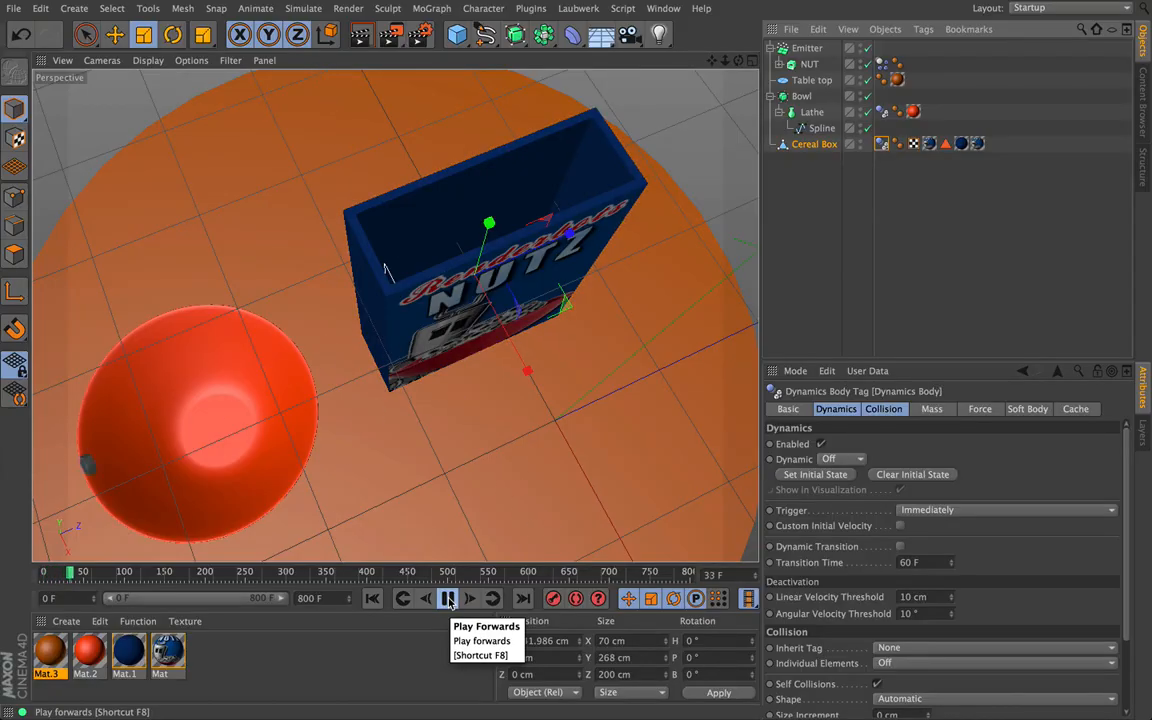
pyautogui.moveTo(737, 61); pyautogui.dragTo(738, 63)
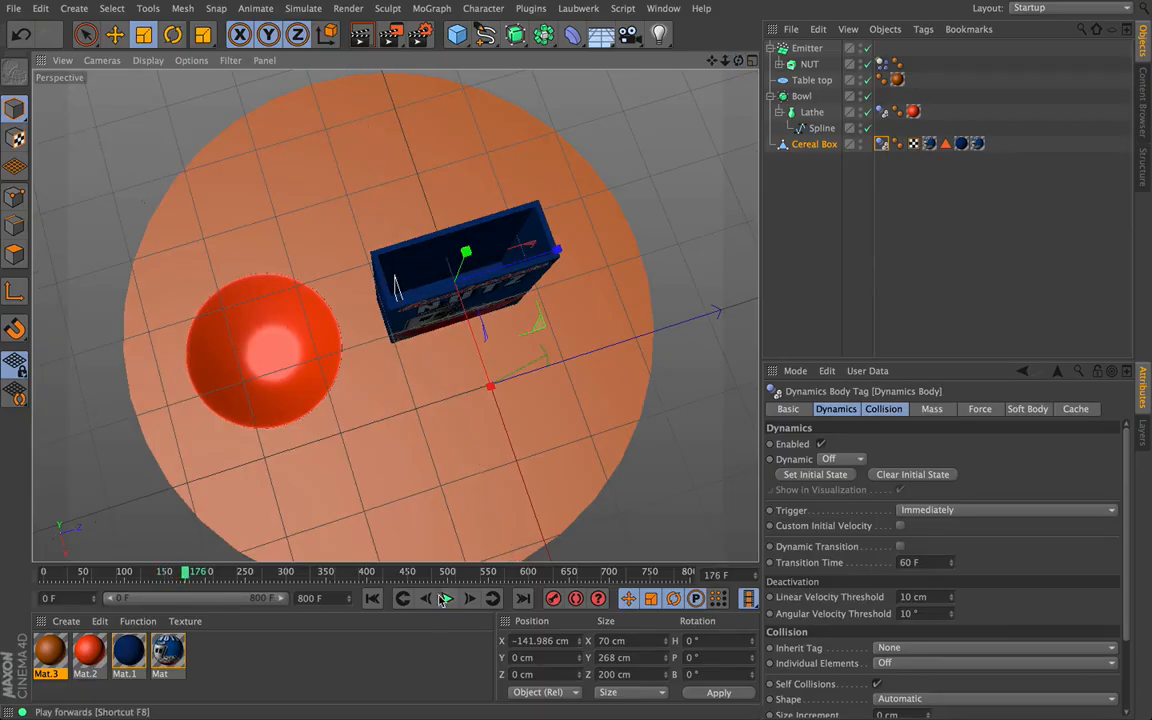
pyautogui.click(371, 598)
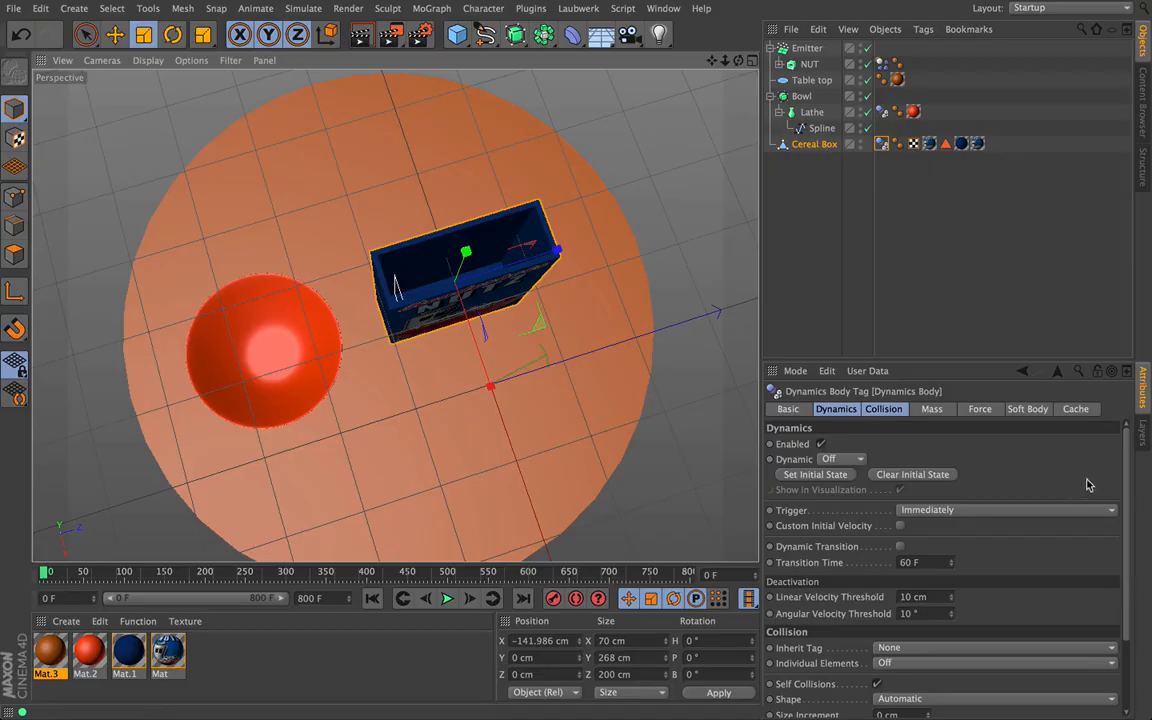
# Set the collision shape of the Cereal Box's dynamics tag to Static Mesh.
pyautogui.moveTo(1124, 463); pyautogui.dragTo(1124, 533)
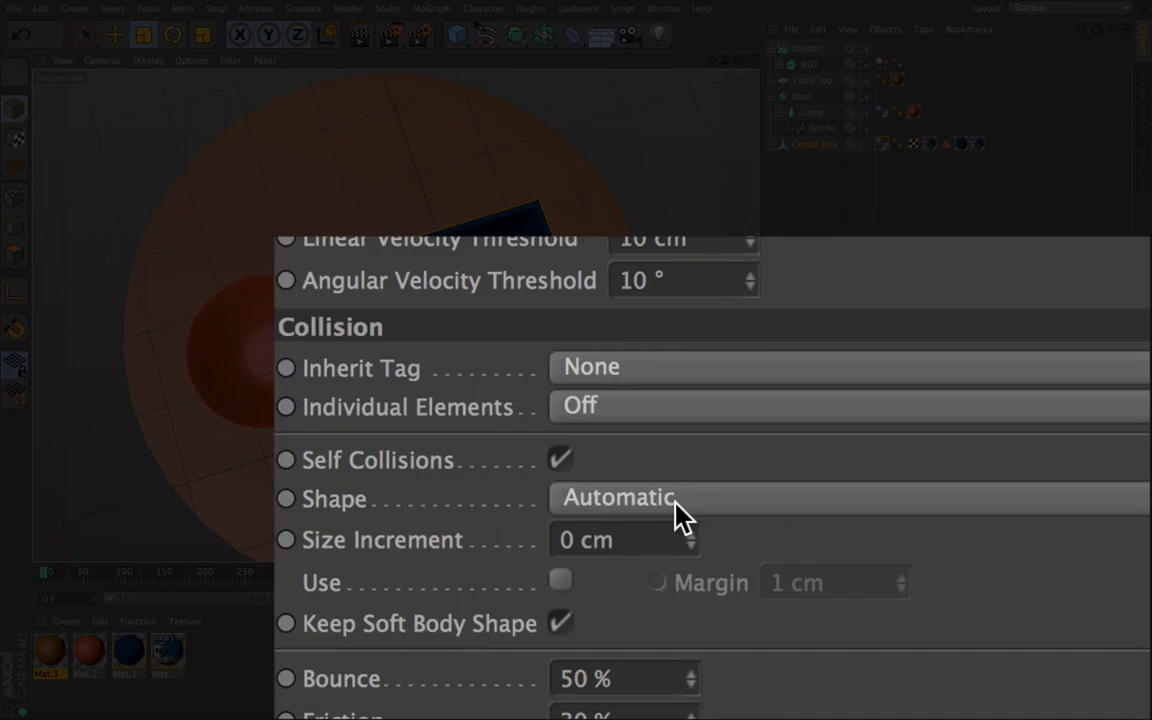
pyautogui.click(675, 505)
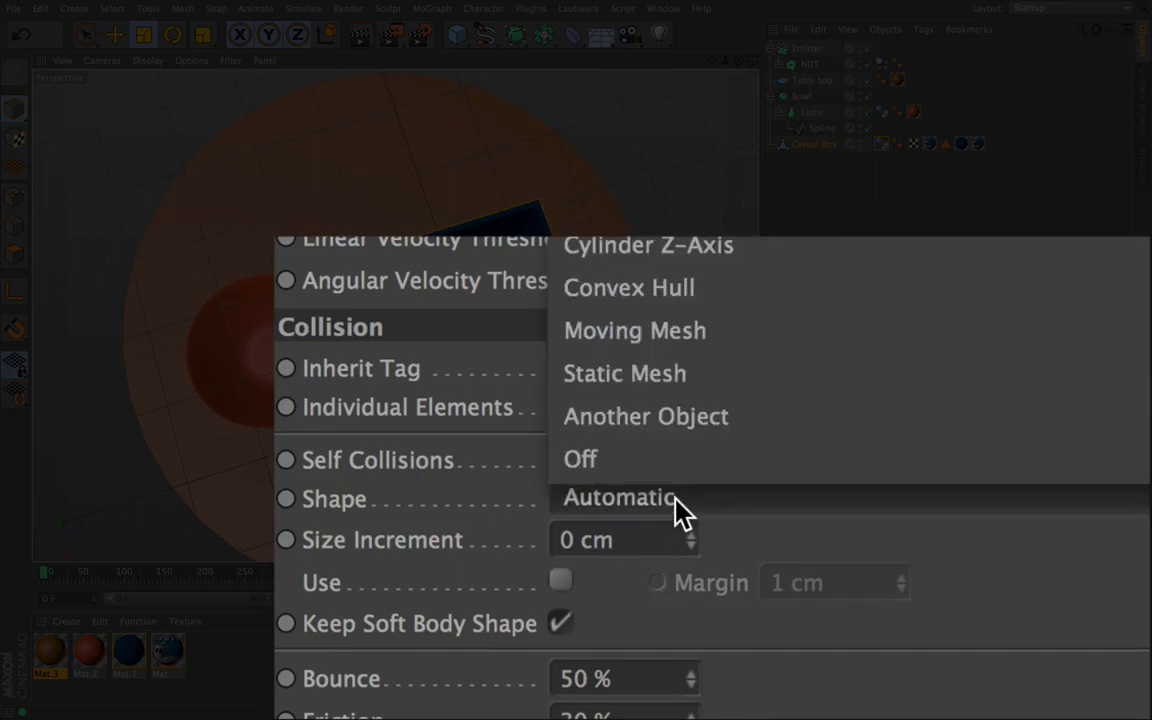
pyautogui.click(679, 378)
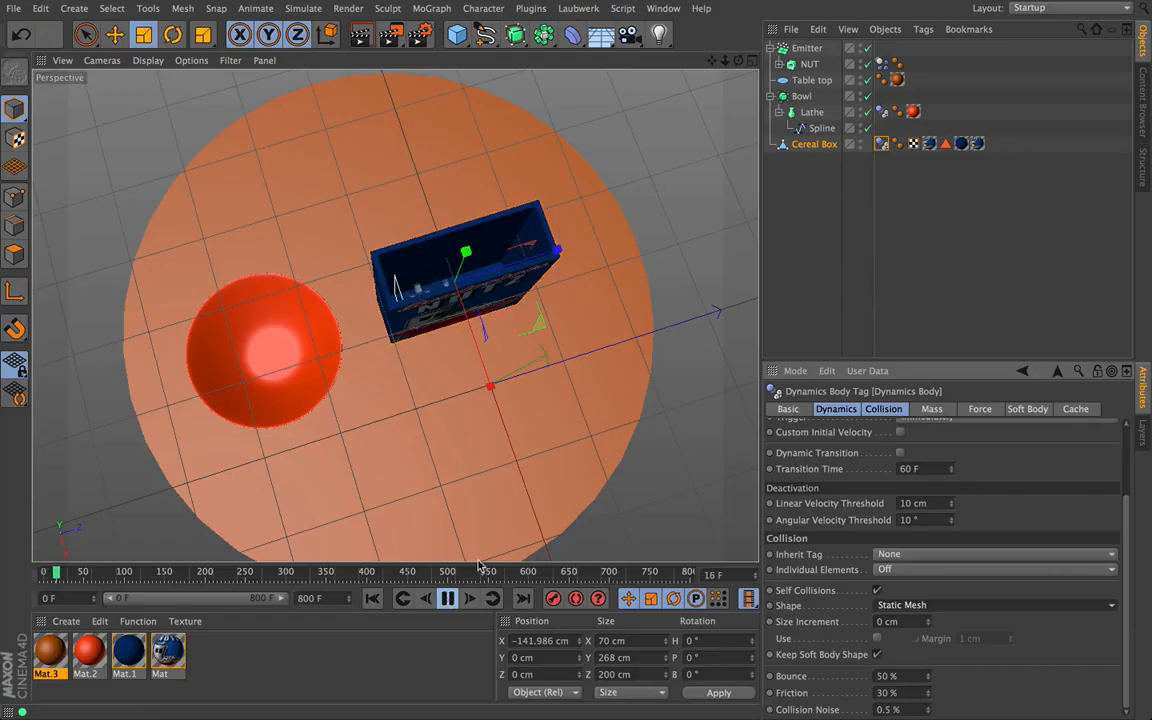
# Examine the nuts inside the cereal box from above during playback, stop the animation, and return to frame 0.
pyautogui.moveTo(740, 60); pyautogui.dragTo(743, 112)
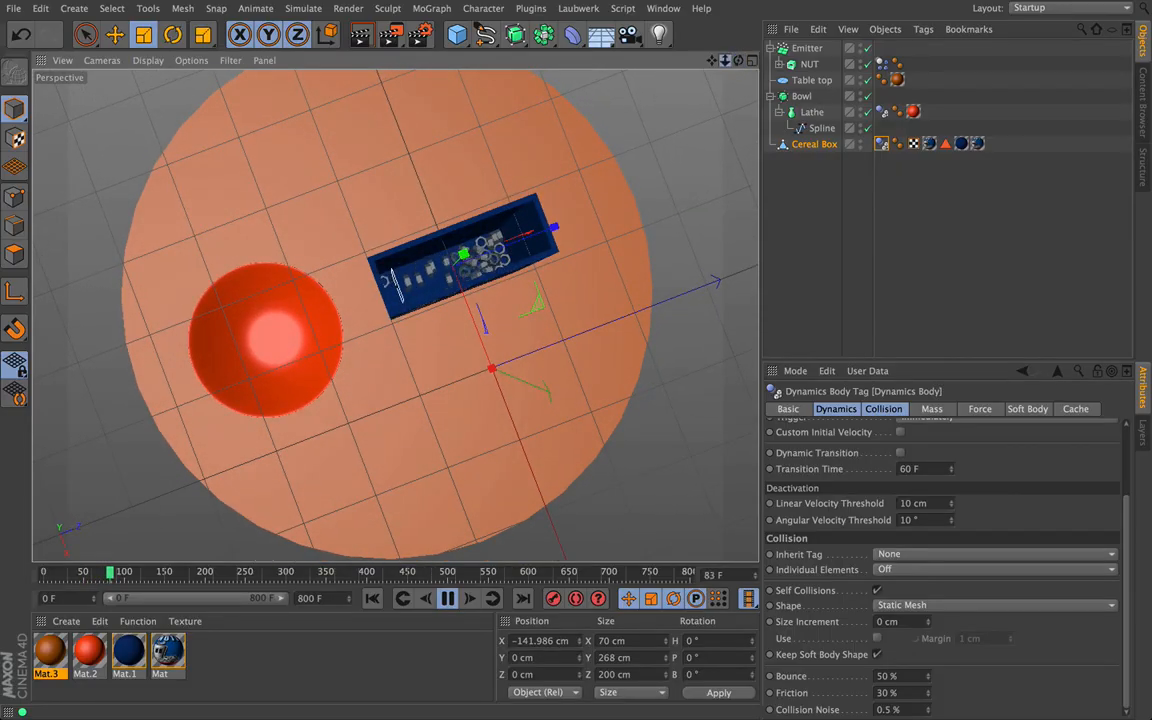
pyautogui.scroll(5, 395, 316)
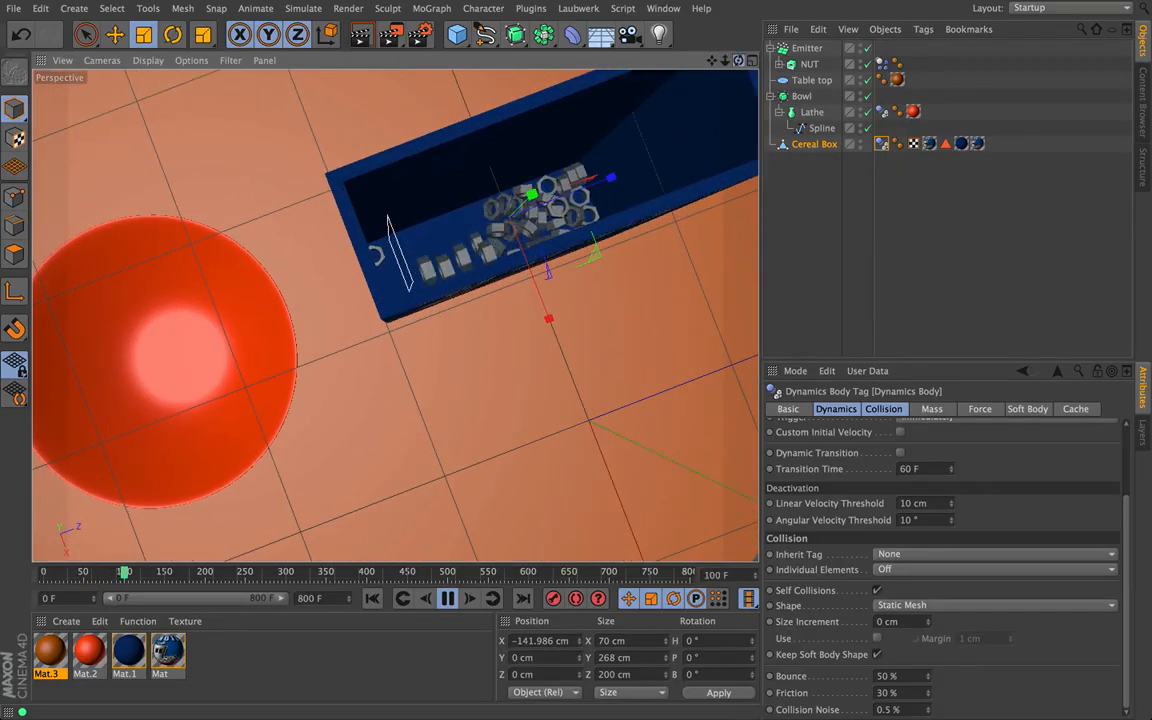
pyautogui.moveTo(395, 316)
pyautogui.keyDown('alt'); pyautogui.mouseDown()
pyautogui.moveTo(394, 290)
pyautogui.moveTo(394, 328)
pyautogui.moveTo(395, 316)
pyautogui.mouseUp(); pyautogui.keyUp('alt')
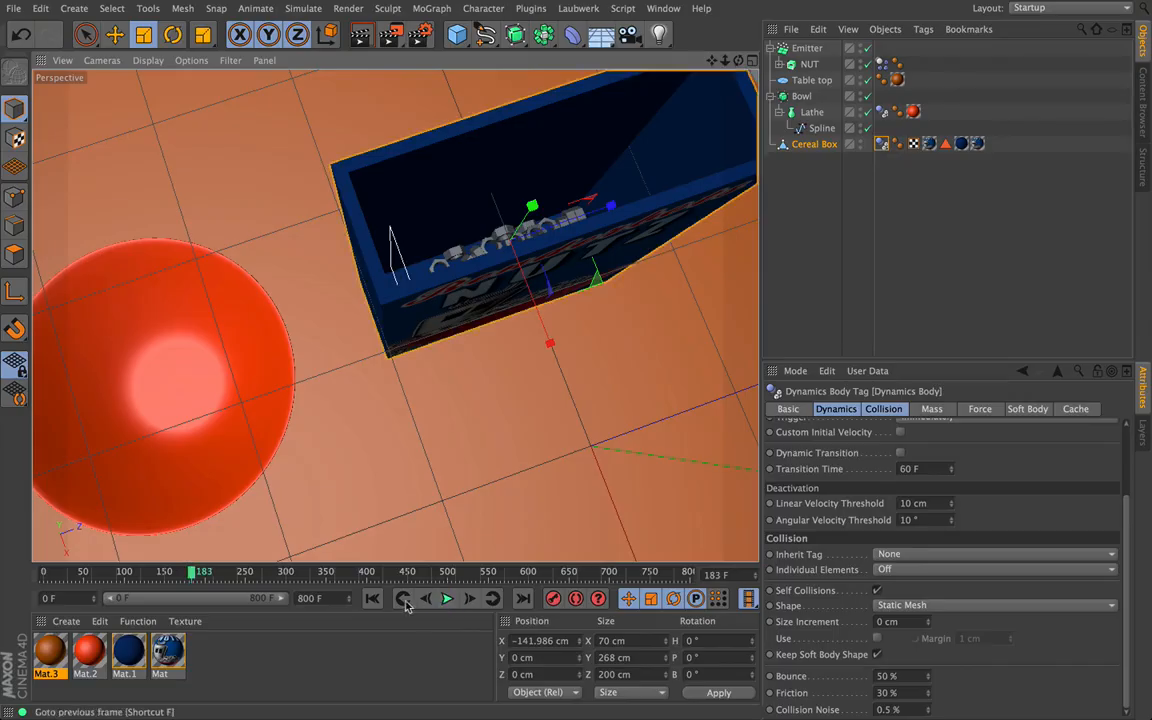
pyautogui.click(372, 598)
# Set the collision shape of the Lathe's dynamics body inside the Bowl to Static Mesh.
pyautogui.keyDown('alt'); pyautogui.moveTo(641, 369); pyautogui.dragTo(640, 58); pyautogui.keyUp('alt')
pyautogui.moveTo(735, 62); pyautogui.dragTo(393, 316)
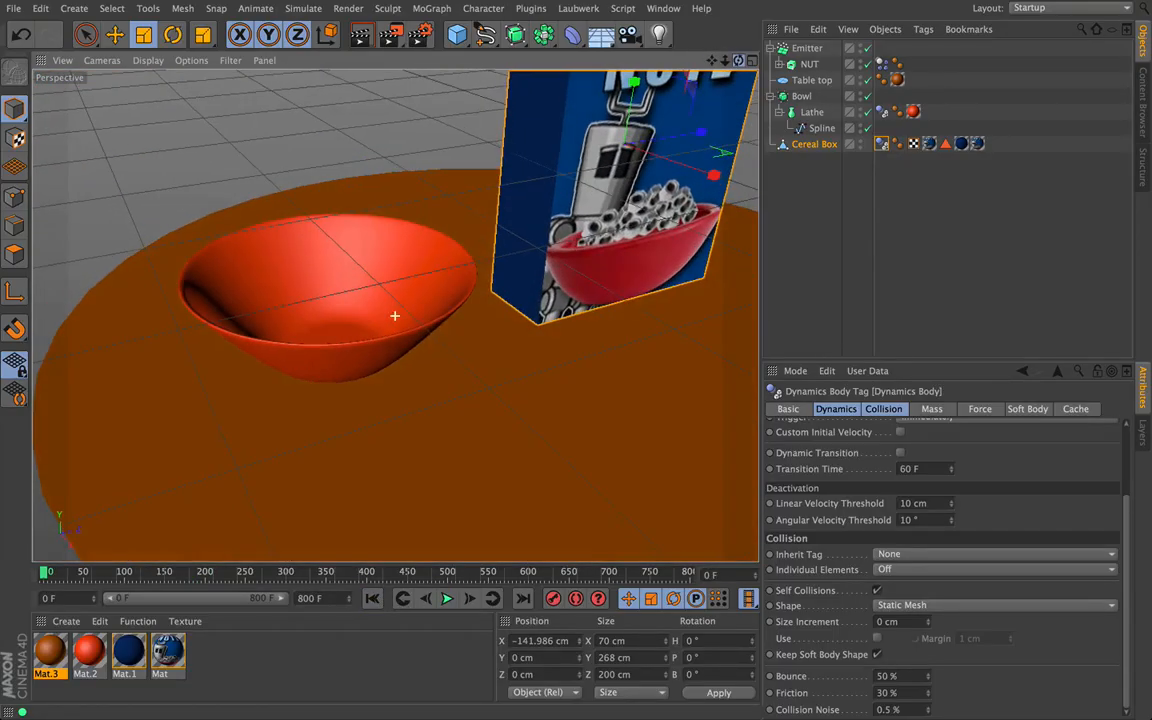
pyautogui.click(326, 303)
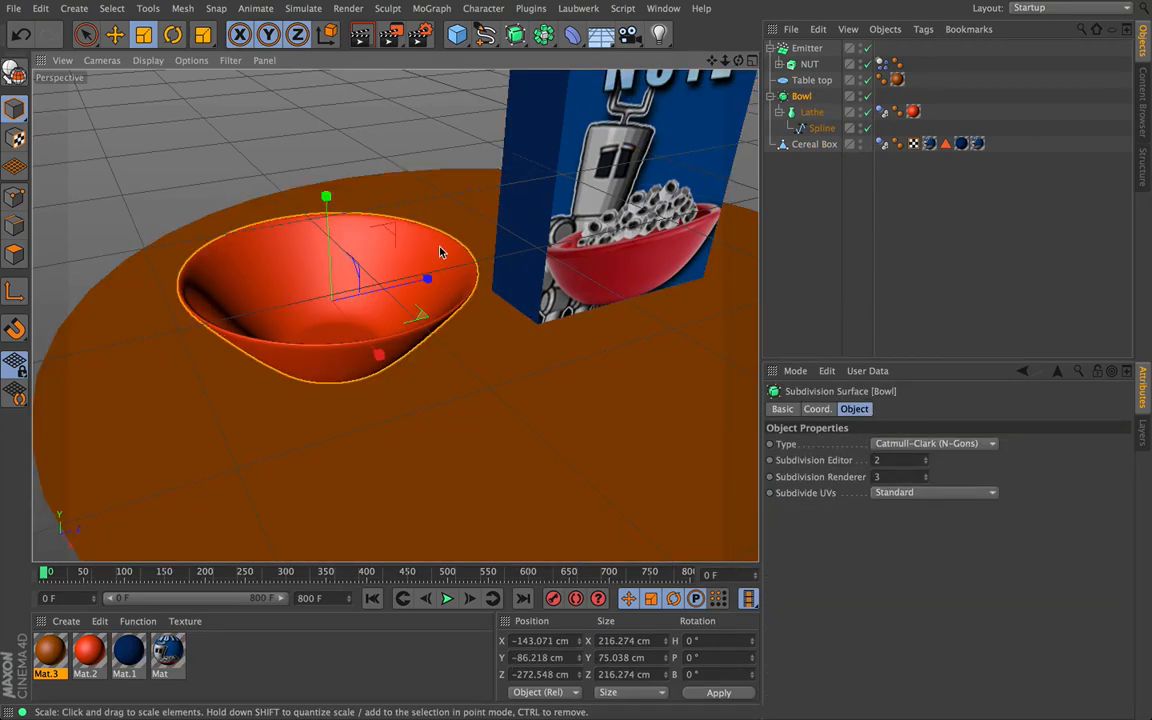
pyautogui.click(812, 113)
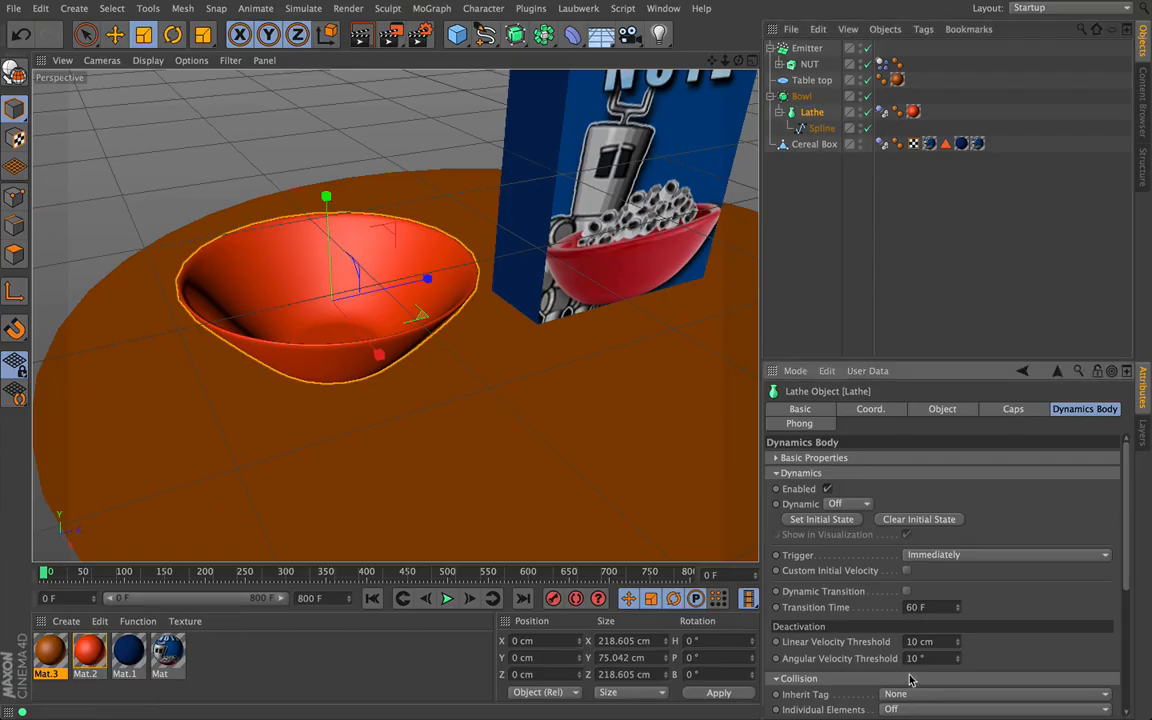
pyautogui.scroll(-5, 822, 607)
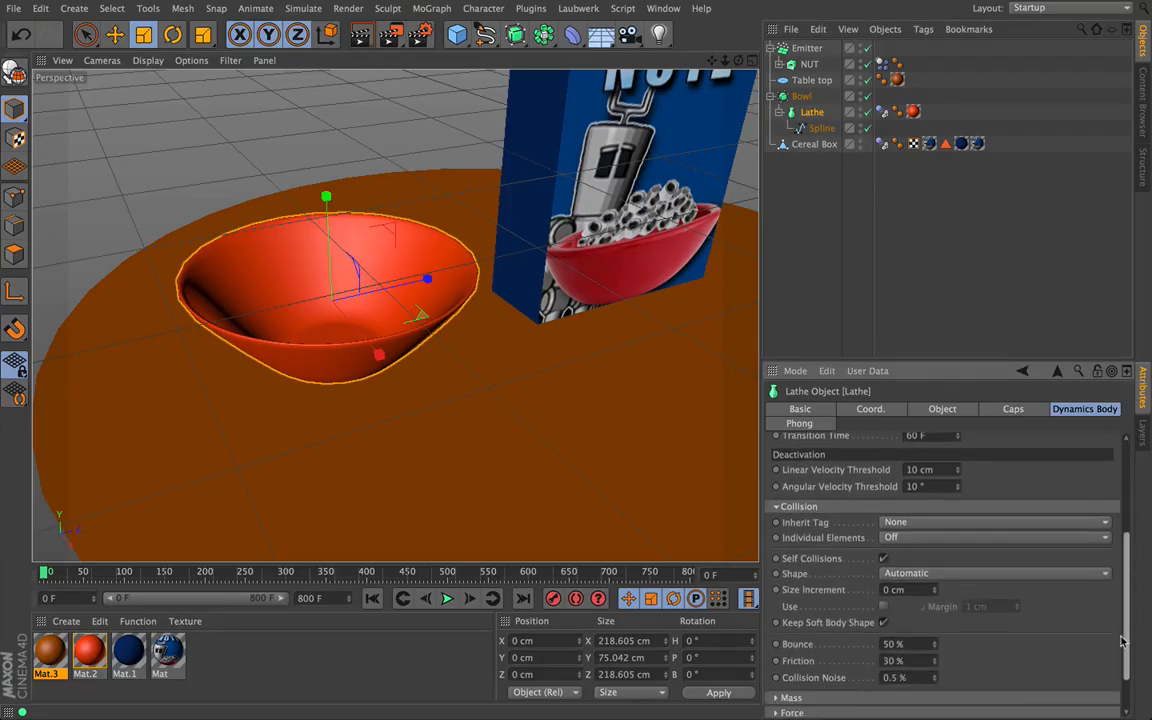
pyautogui.click(916, 560)
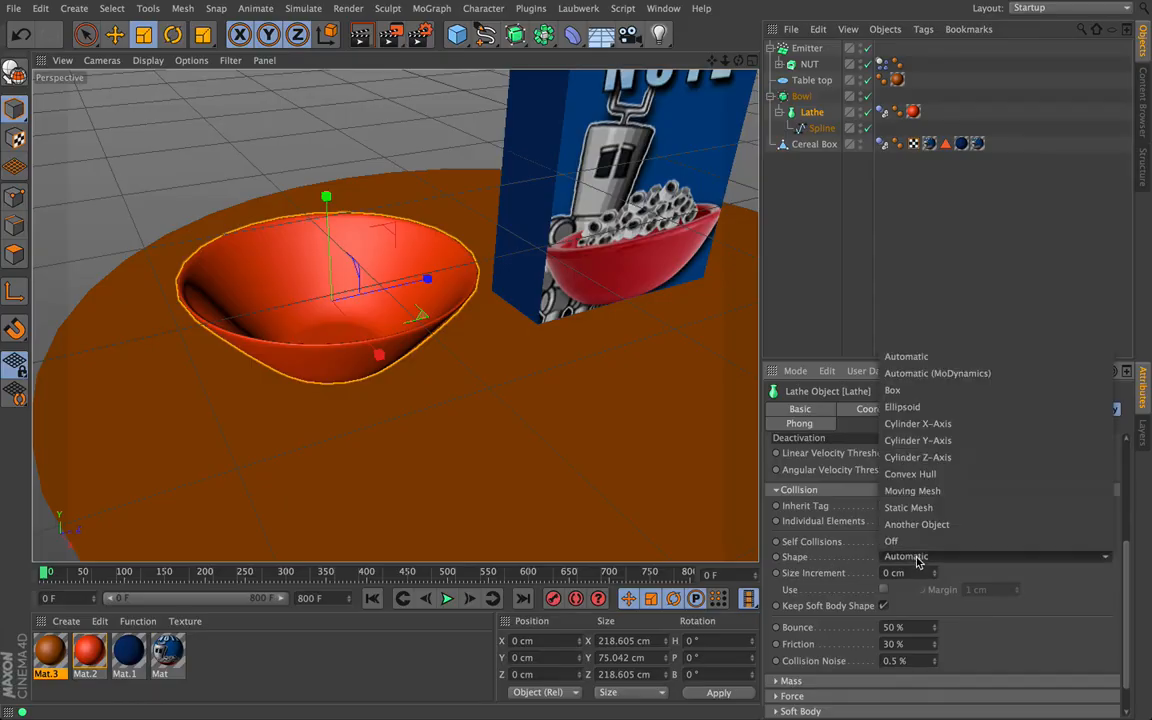
pyautogui.click(927, 508)
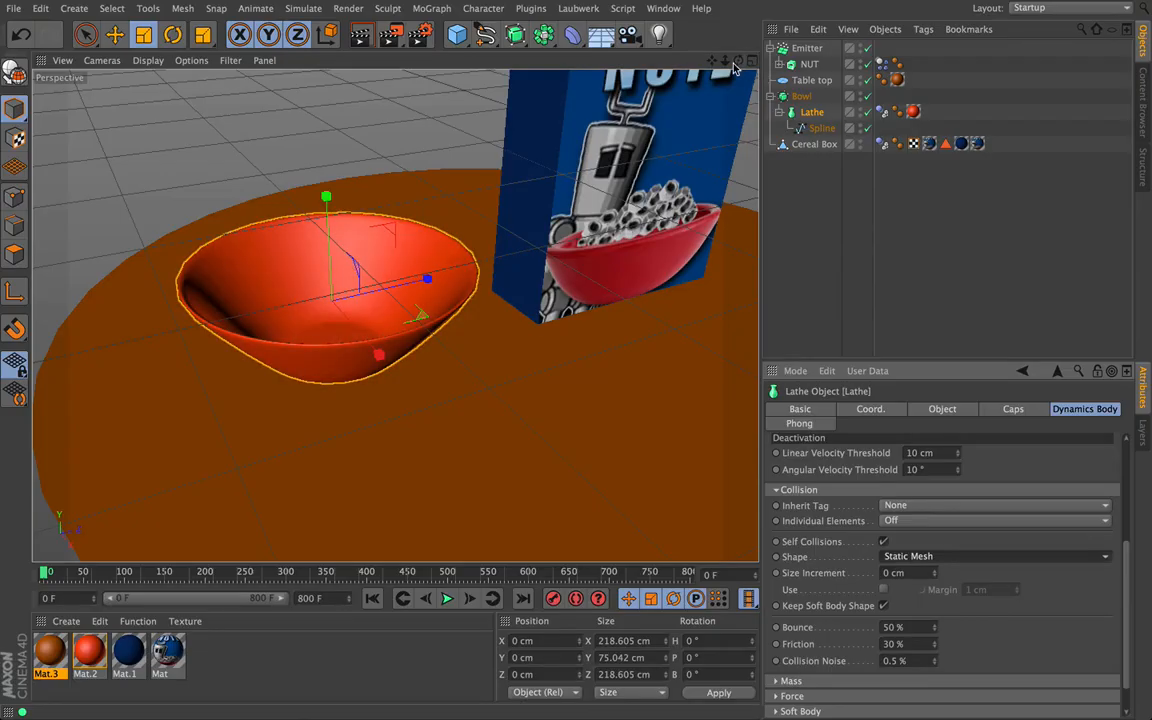
# Play the animation, examine the nuts collecting inside the cereal box from above, stop playback, and return to frame 0.
pyautogui.moveTo(727, 63); pyautogui.dragTo(385, 326)
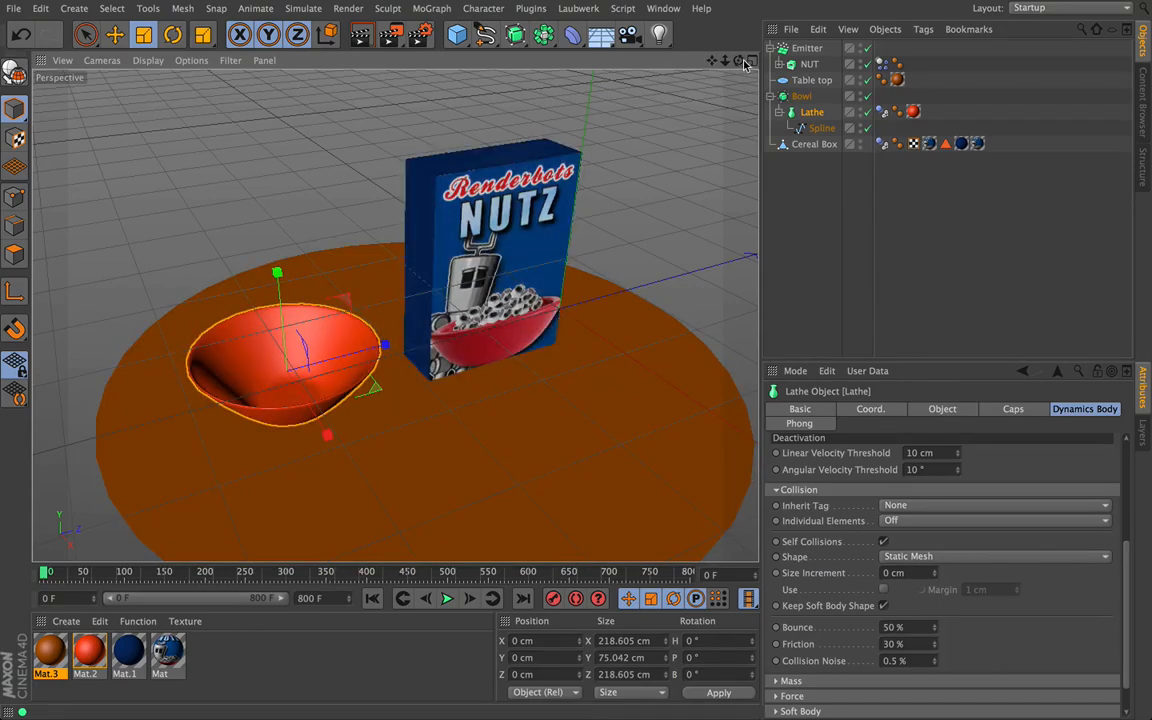
pyautogui.moveTo(738, 61); pyautogui.dragTo(395, 316)
pyautogui.click(447, 598)
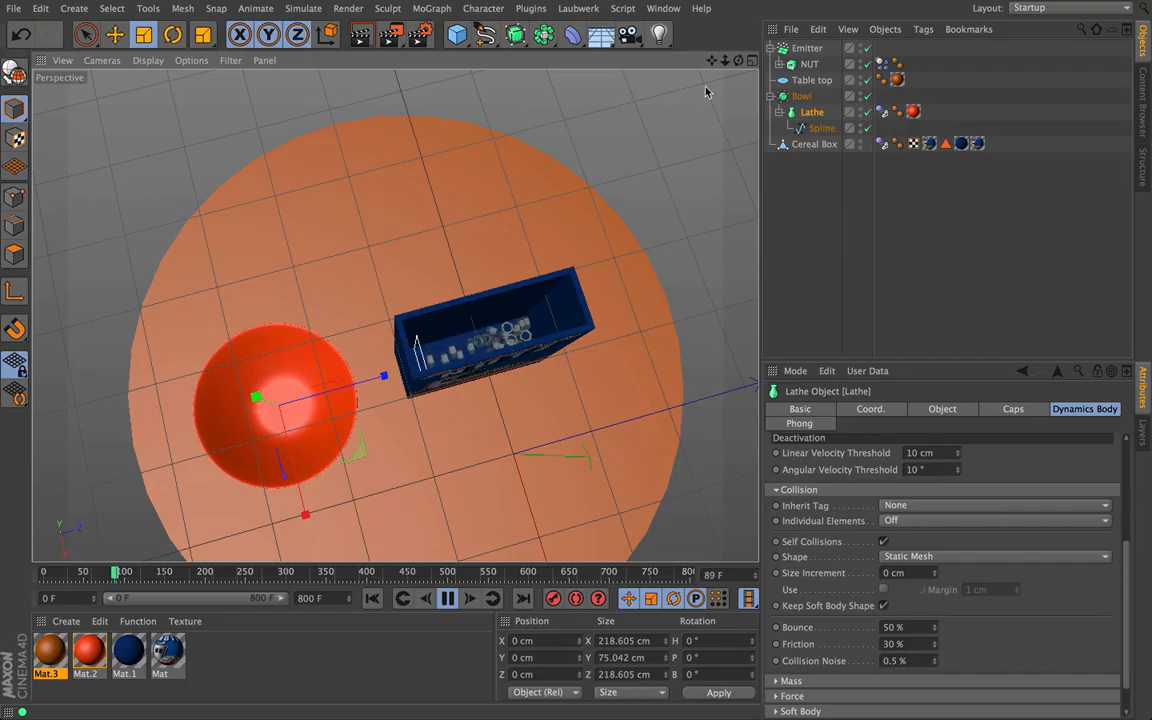
pyautogui.moveTo(725, 61); pyautogui.dragTo(795, 61)
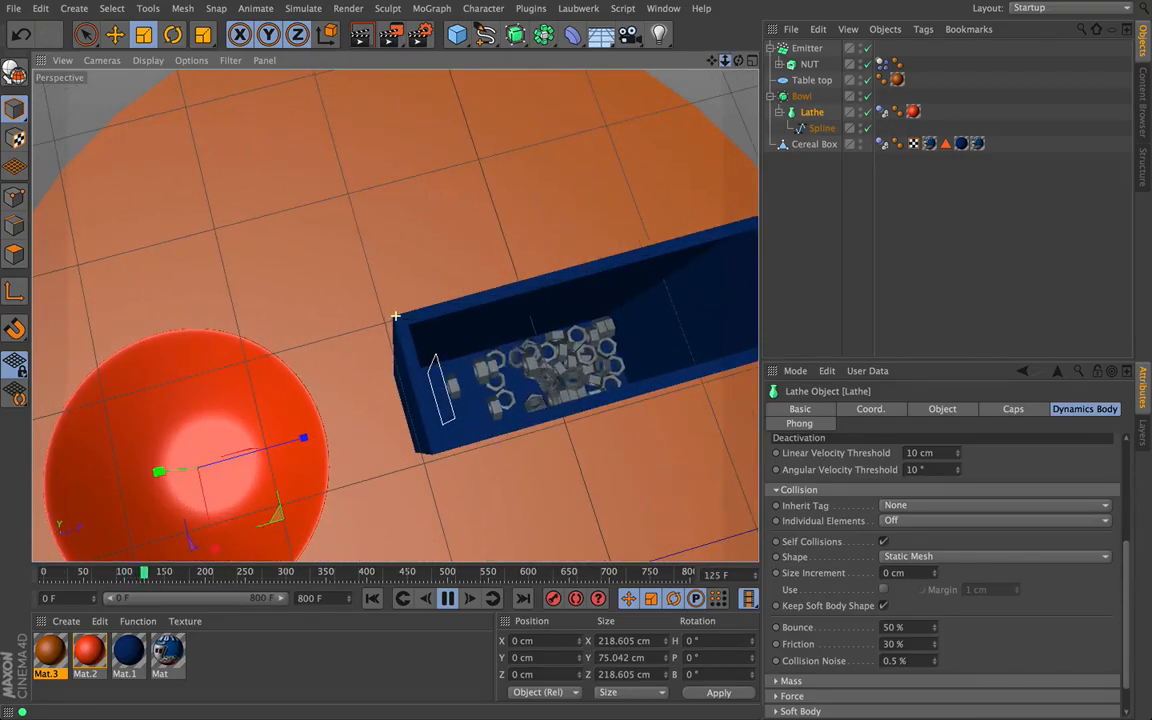
pyautogui.moveTo(725, 61)
pyautogui.mouseDown()
pyautogui.moveTo(735, 61)
pyautogui.moveTo(685, 61)
pyautogui.mouseUp()
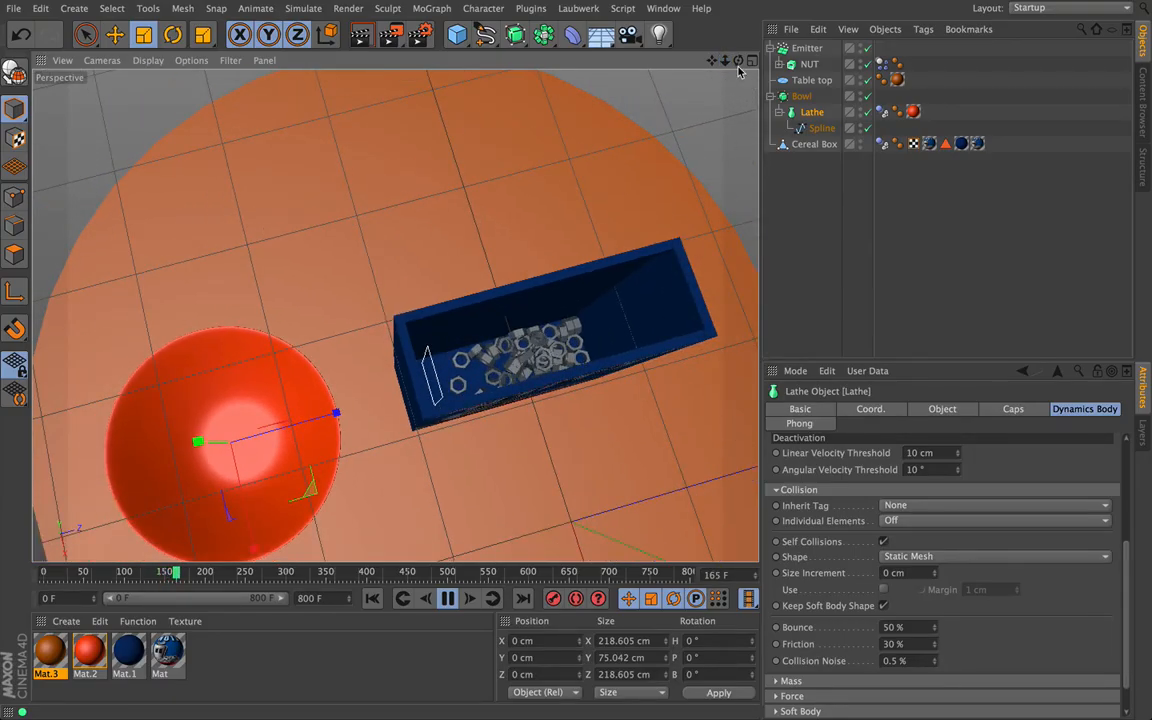
pyautogui.moveTo(738, 61)
pyautogui.mouseDown()
pyautogui.moveTo(750, 45)
pyautogui.moveTo(660, 60)
pyautogui.moveTo(654, 37)
pyautogui.moveTo(640, 53)
pyautogui.moveTo(726, 66)
pyautogui.moveTo(640, 60)
pyautogui.moveTo(558, 227)
pyautogui.mouseUp()
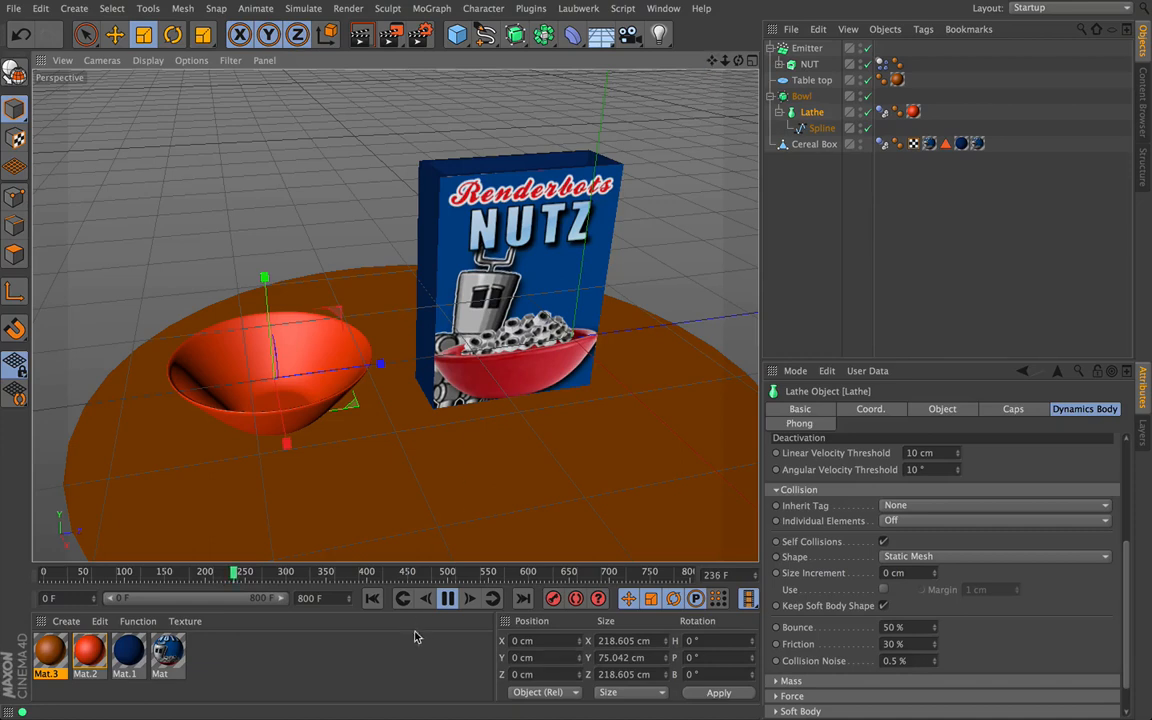
pyautogui.click(447, 598)
pyautogui.click(373, 598)
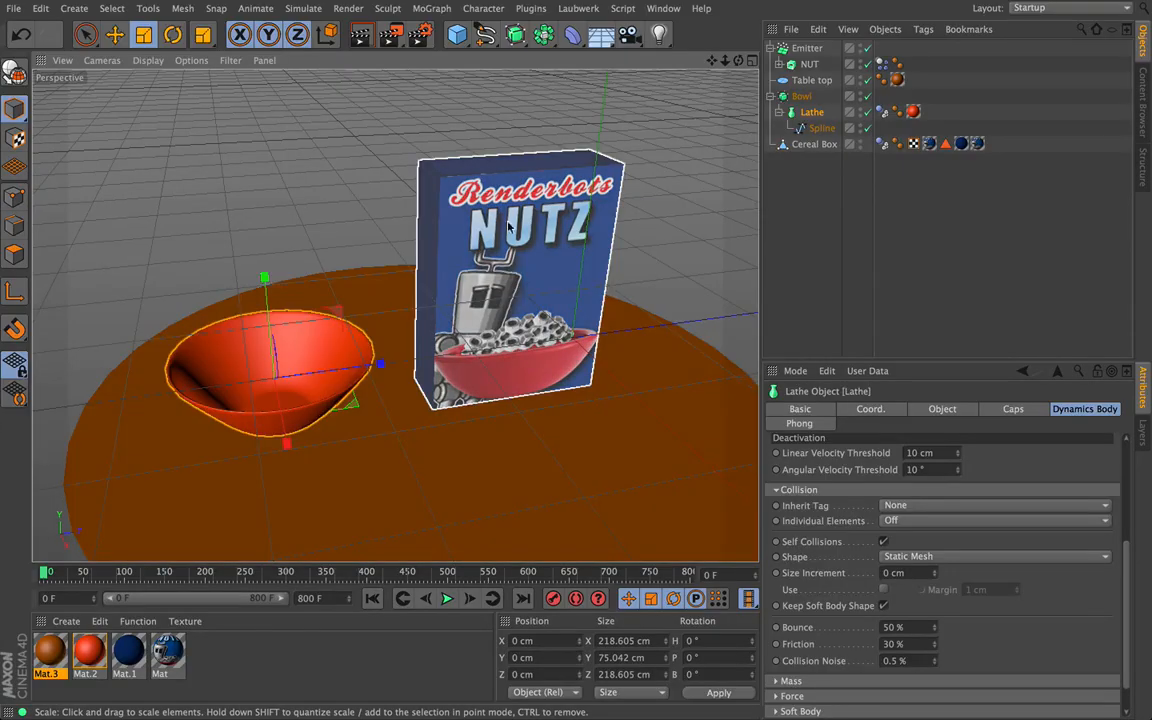
# Make the Emitter a child of the Cereal Box, check the nested hierarchy, and leave the Cereal Box selected.
pyautogui.hotkey('ctrl', 'z')
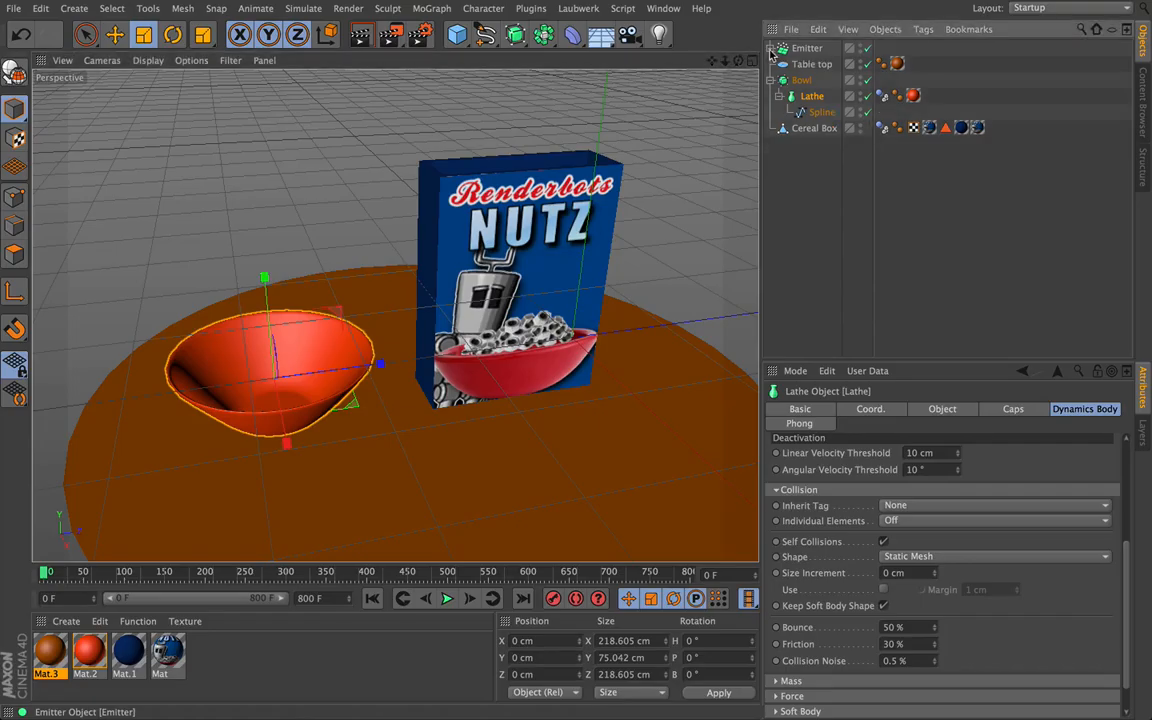
pyautogui.click(775, 80)
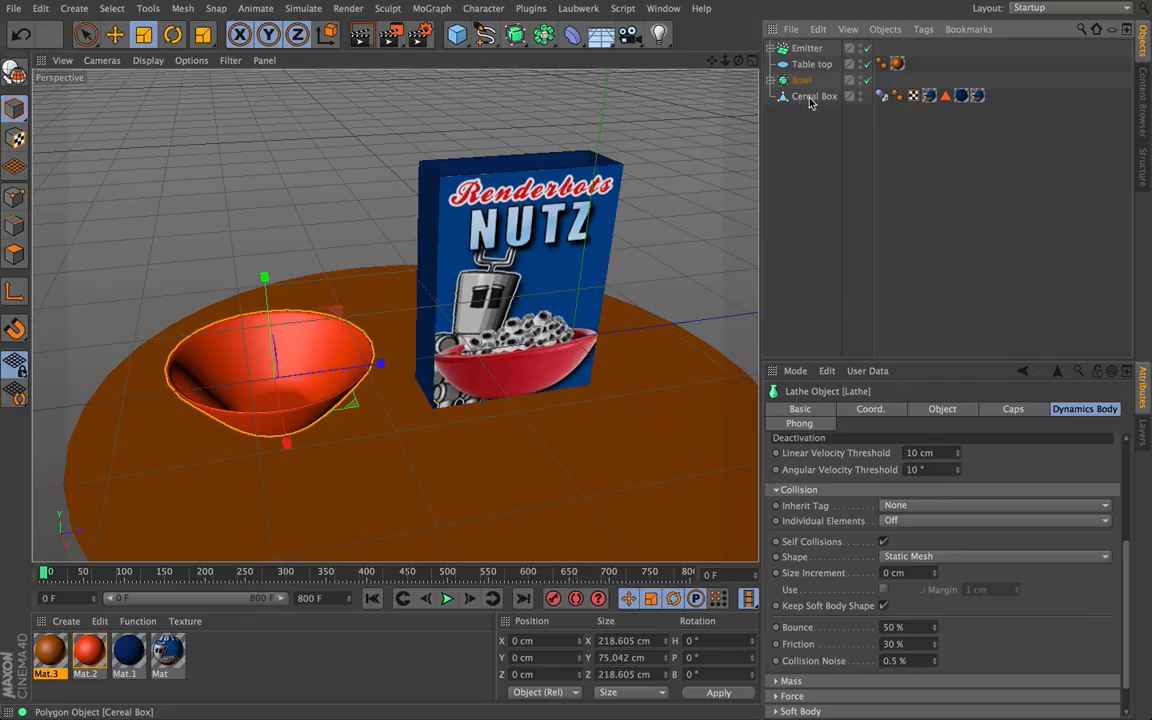
pyautogui.moveTo(805, 54); pyautogui.dragTo(808, 100)
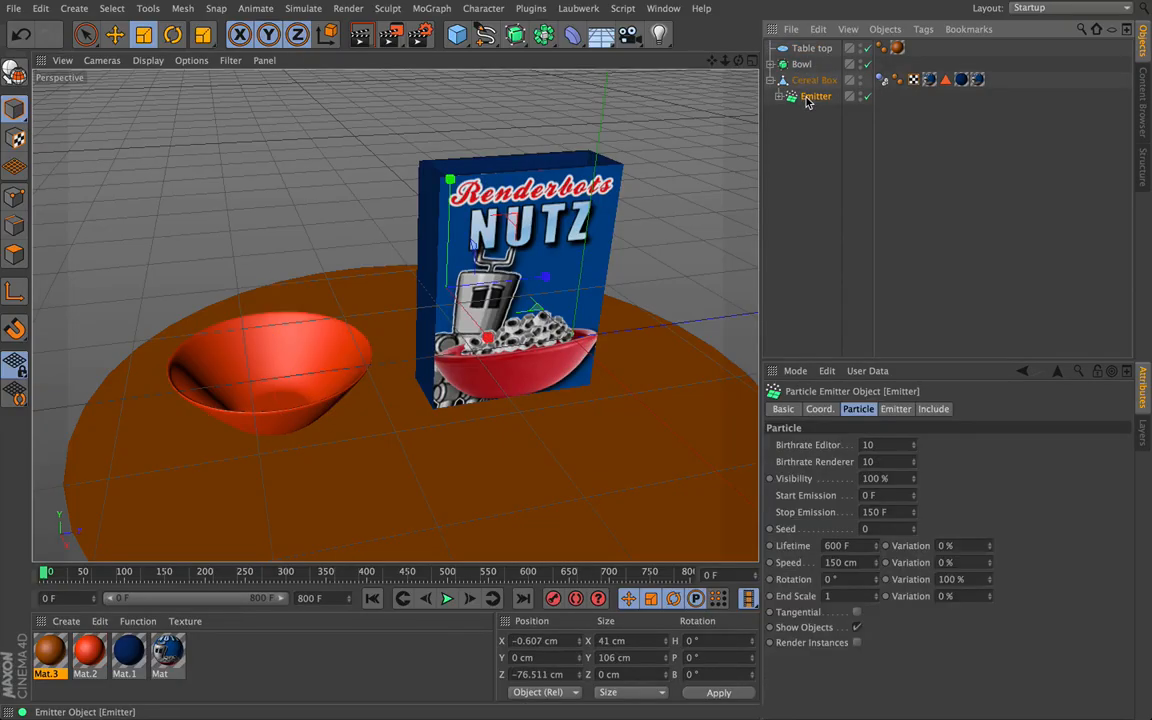
pyautogui.click(806, 82)
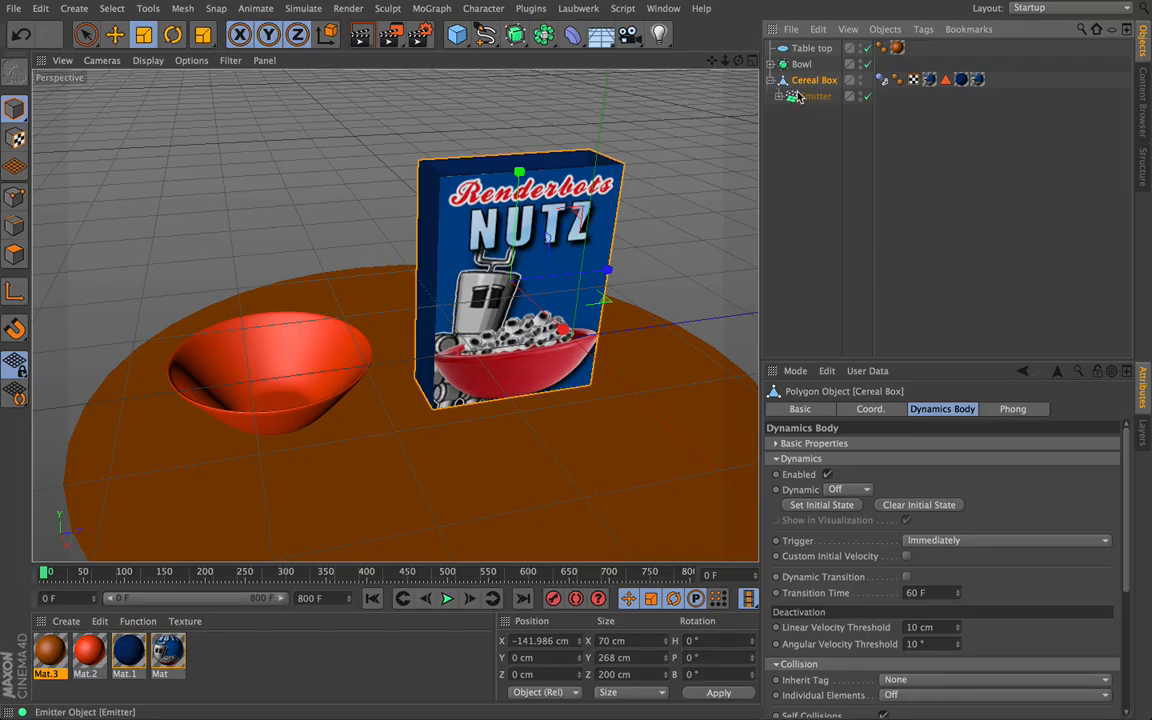
pyautogui.click(771, 82)
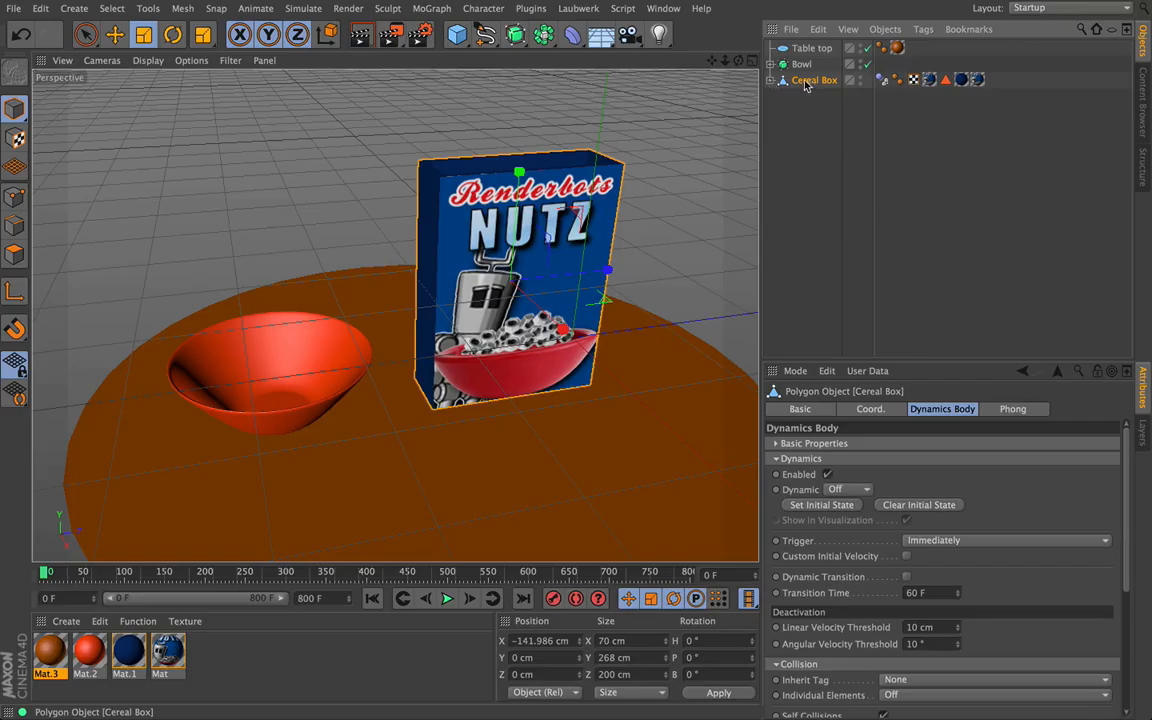
pyautogui.click(771, 81)
pyautogui.click(779, 96)
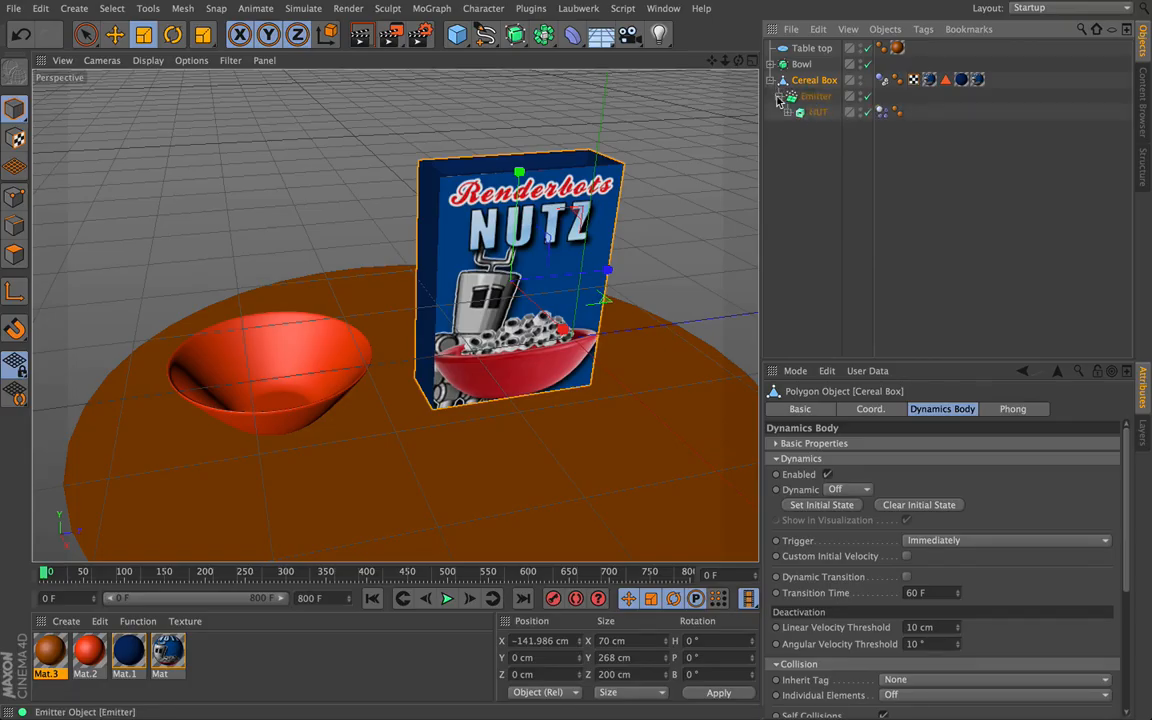
pyautogui.click(771, 81)
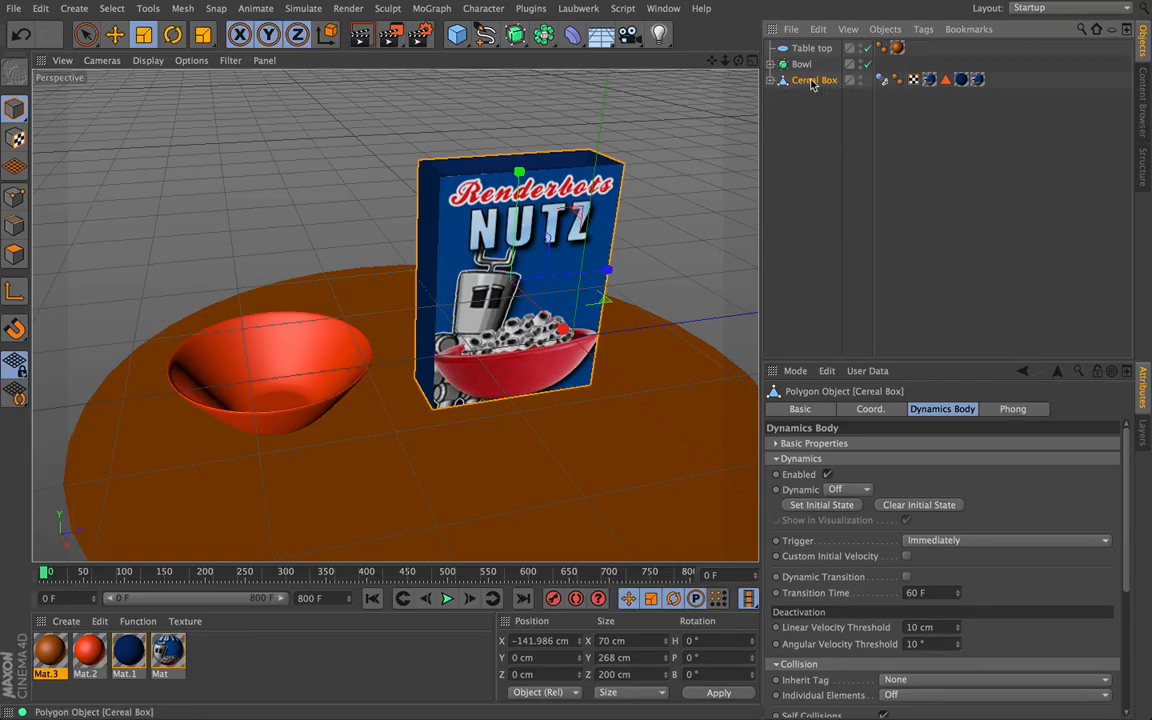
# Keyframe the Cereal Box at its resting position at frame 0 and raised to about Y 154.5 cm at frame 56.
pyautogui.keyDown('alt'); pyautogui.moveTo(575, 225); pyautogui.dragTo(396, 316); pyautogui.keyUp('alt')
pyautogui.moveTo(725, 60); pyautogui.dragTo(655, 58)
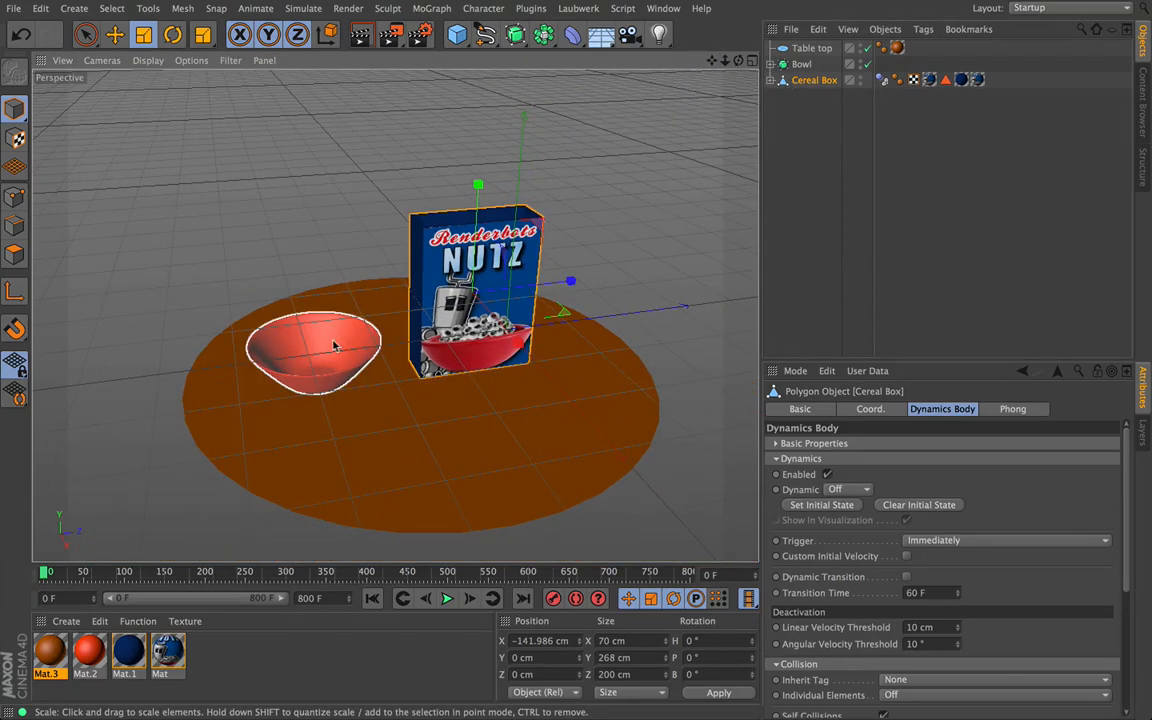
pyautogui.press('e')
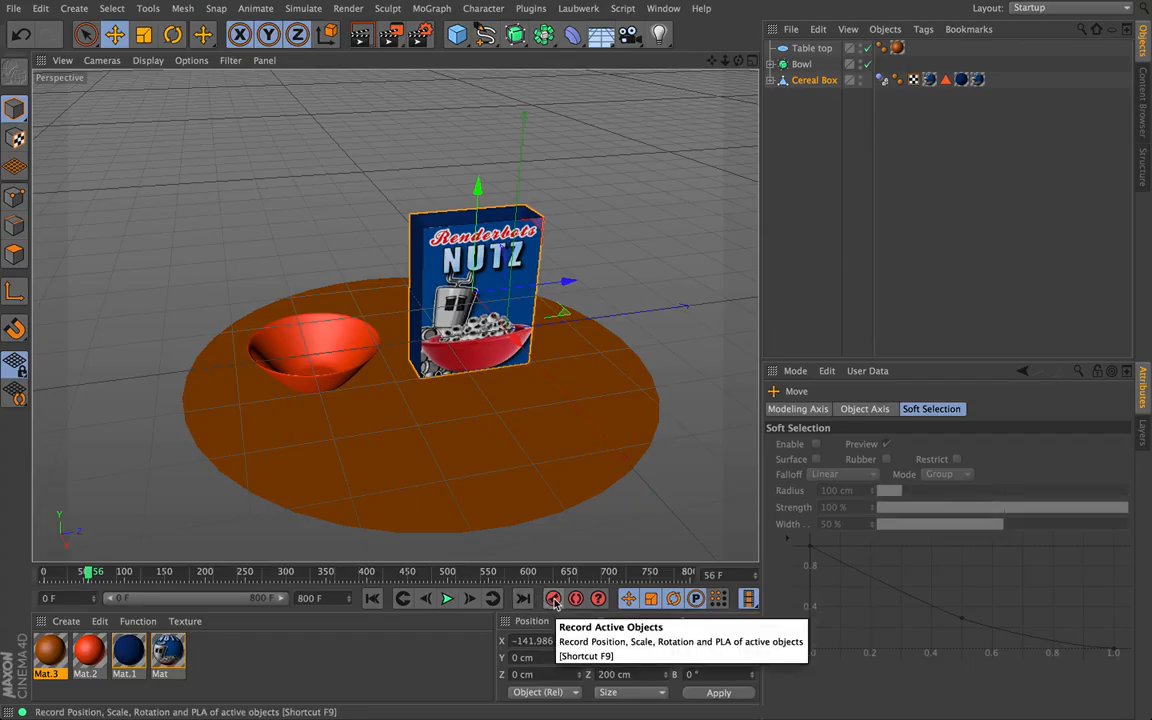
pyautogui.moveTo(478, 186); pyautogui.dragTo(476, 93)
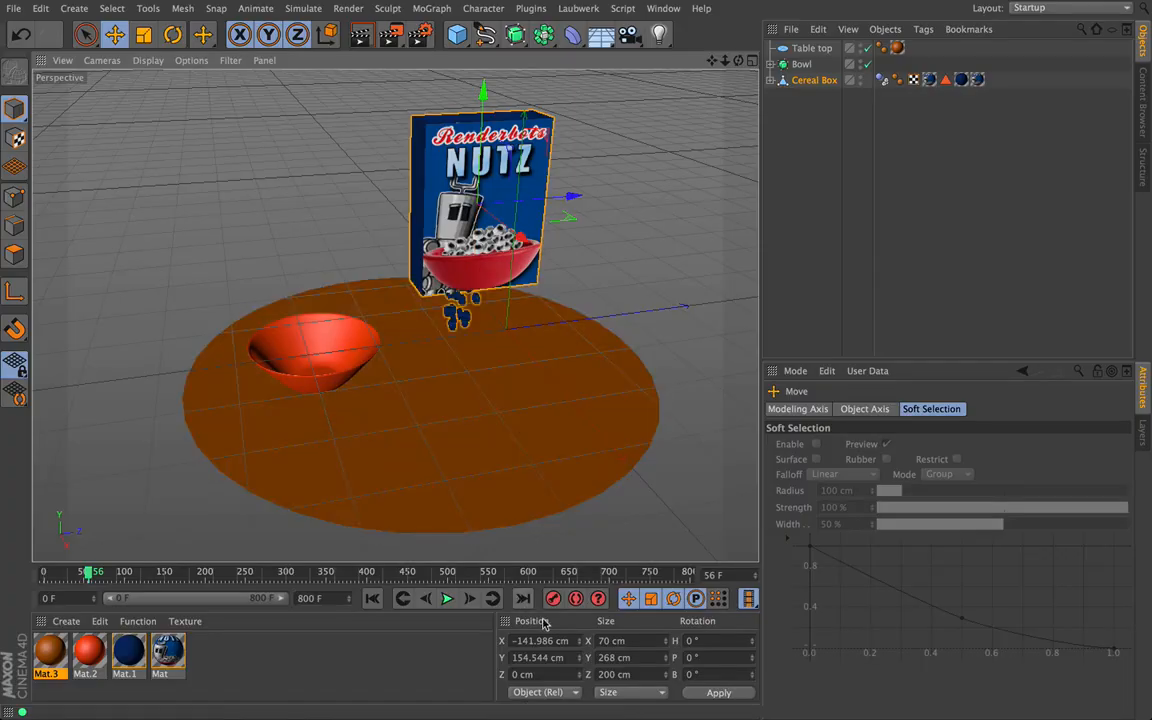
pyautogui.click(553, 600)
# At frame 94, tilt the Cereal Box toward the bowl to a pitch of 112° and record a keyframe.
pyautogui.moveTo(90, 575); pyautogui.dragTo(124, 573)
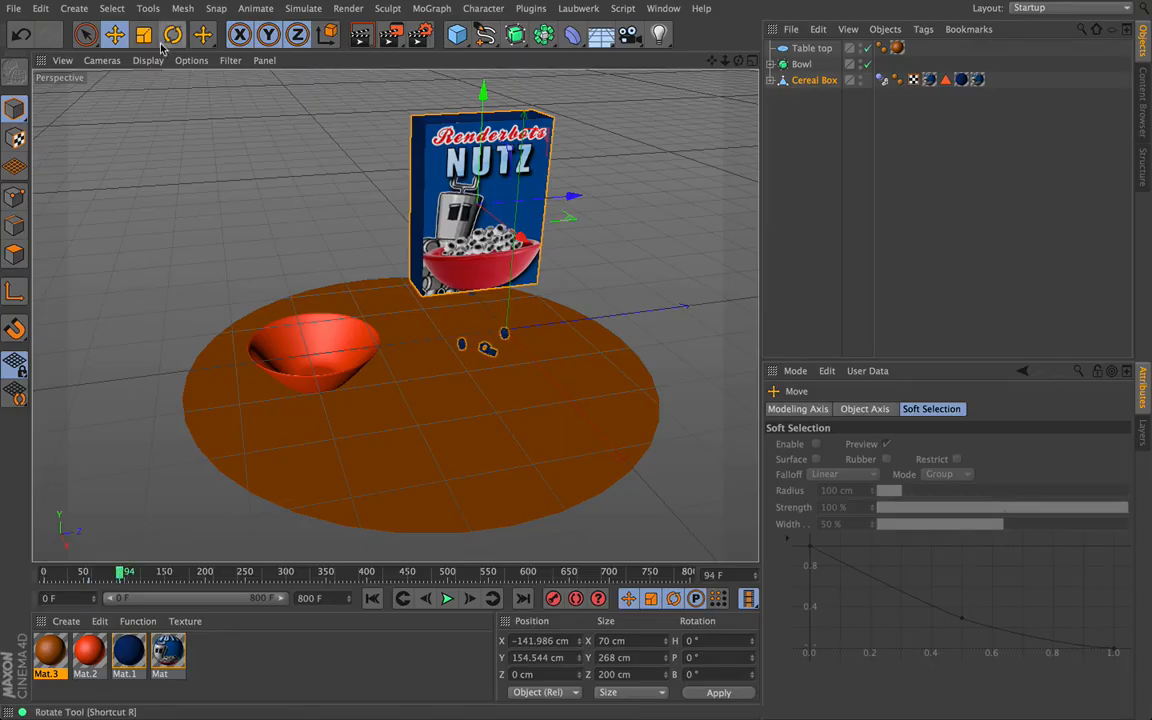
pyautogui.click(174, 36)
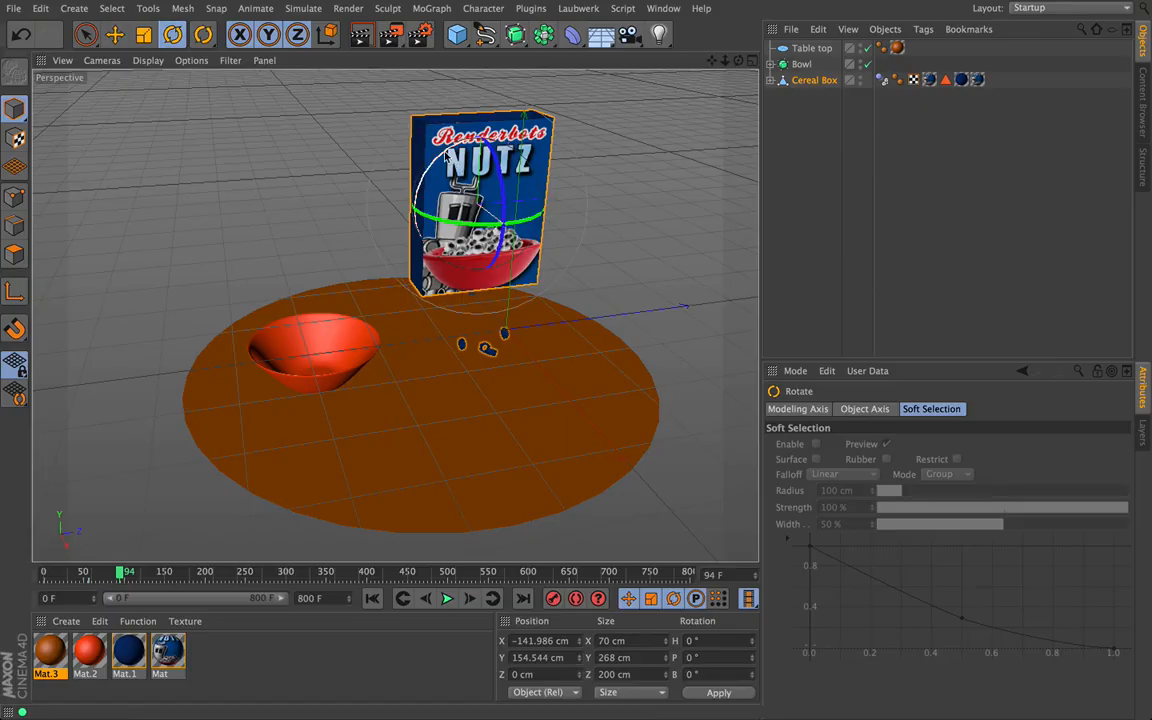
pyautogui.moveTo(445, 152); pyautogui.dragTo(378, 357)
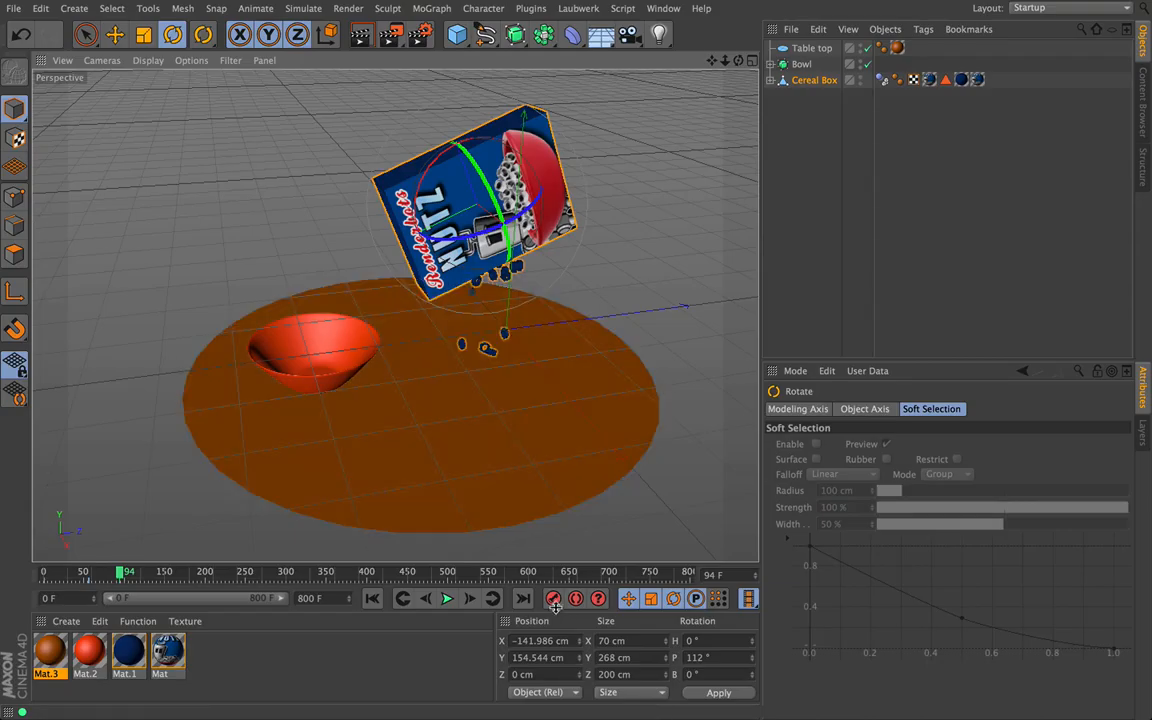
pyautogui.click(555, 602)
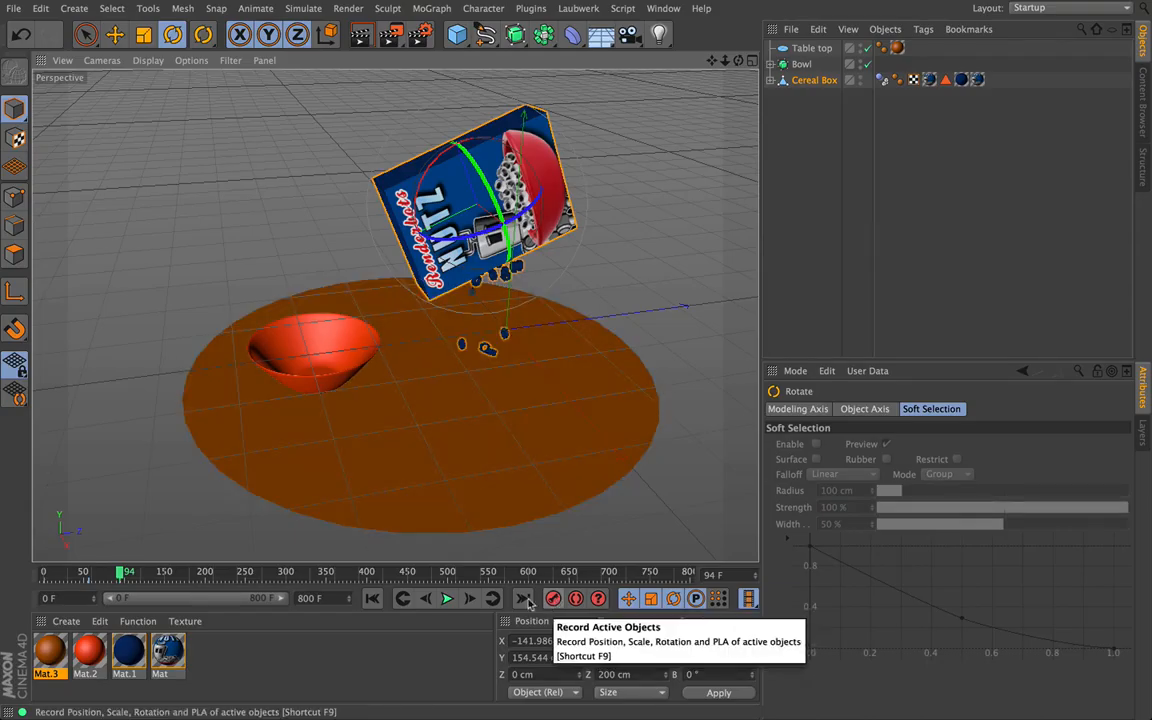
# Scrub and play the animation to check the box lifting and pouring nuts into the bowl, then return to frame 0.
pyautogui.click(106, 572)
pyautogui.moveTo(106, 572)
pyautogui.mouseDown()
pyautogui.moveTo(44, 571)
pyautogui.moveTo(128, 574)
pyautogui.moveTo(44, 572)
pyautogui.mouseUp()
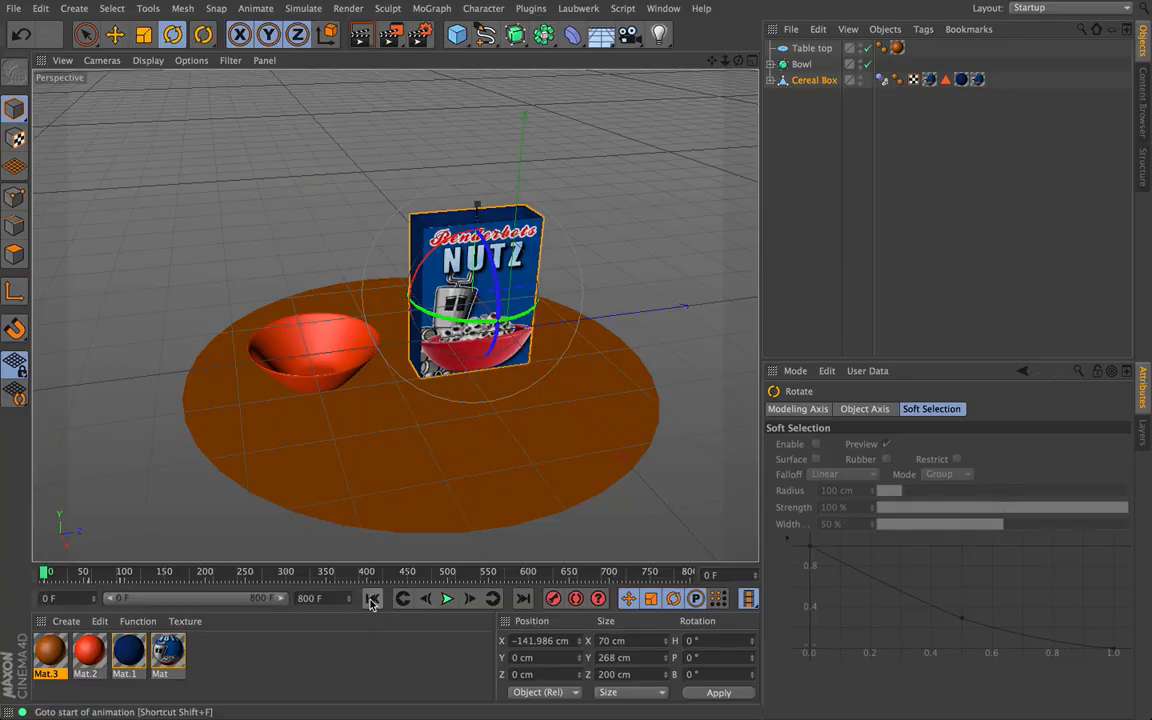
pyautogui.click(448, 598)
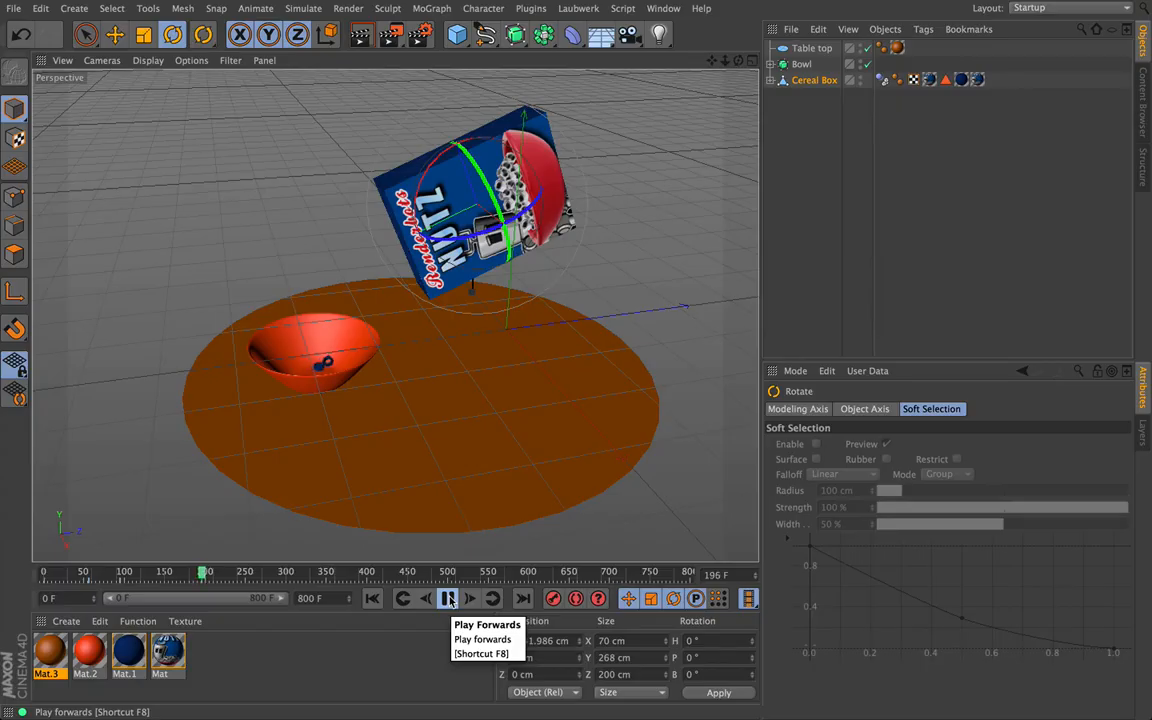
pyautogui.click(448, 598)
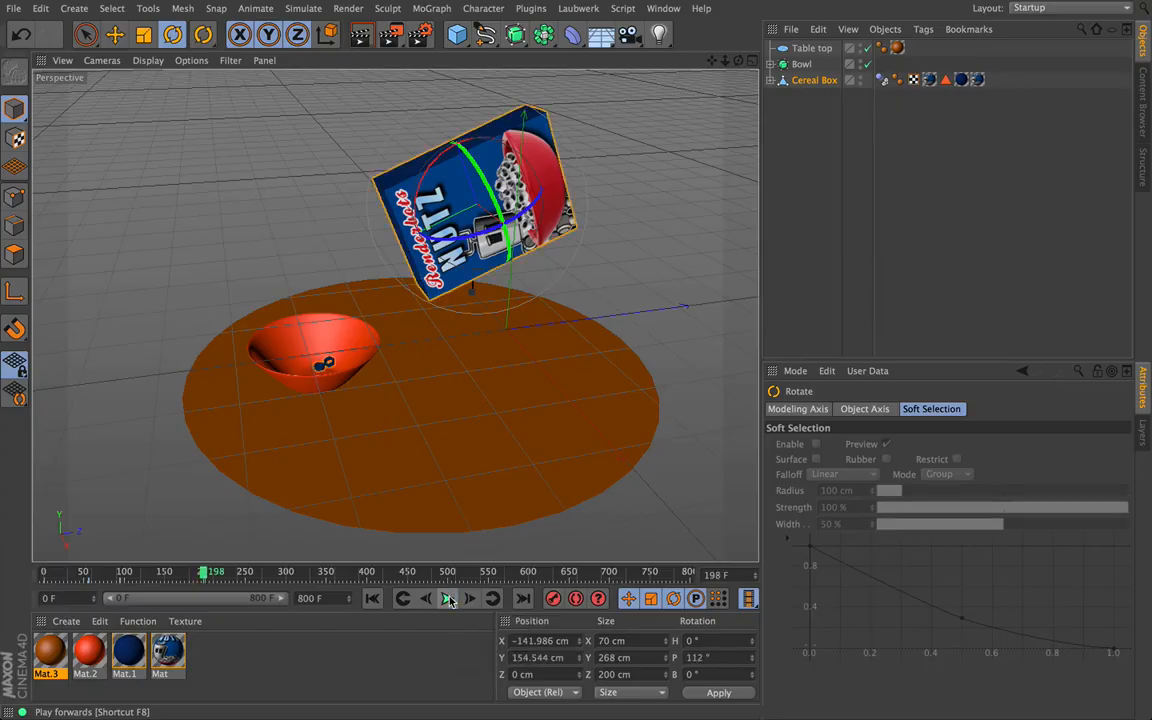
pyautogui.click(372, 599)
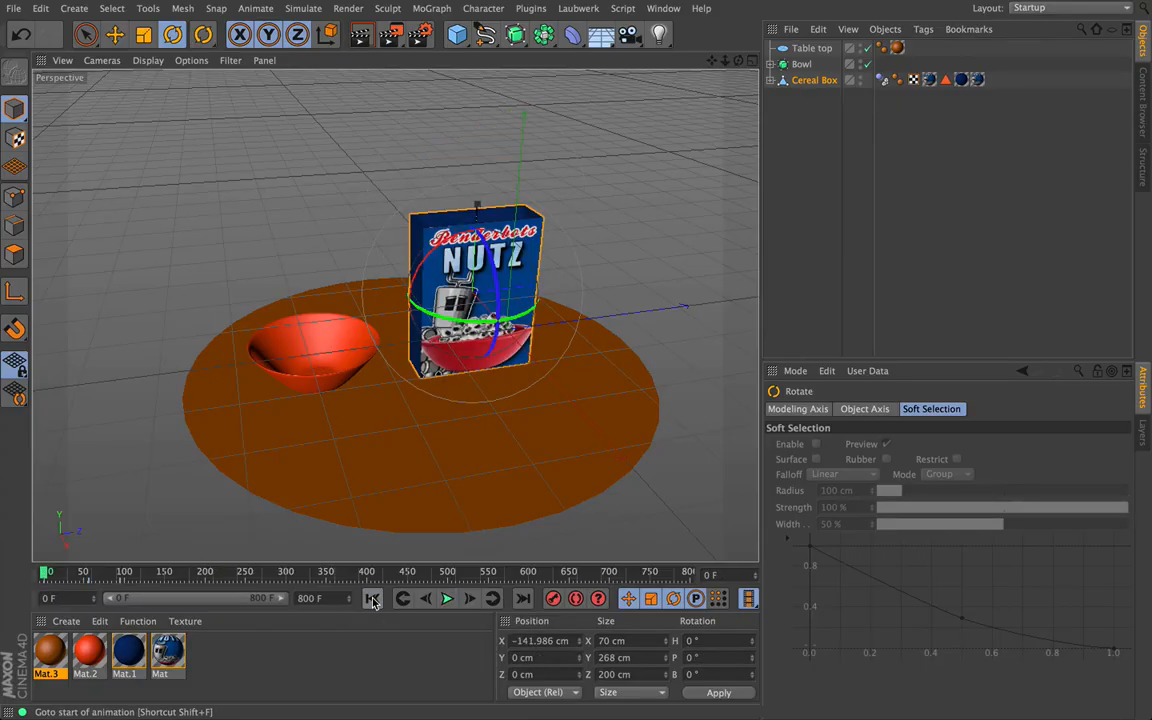
# Move the Bowl along Z toward the cereal box, to about -217 cm.
pyautogui.click(801, 64)
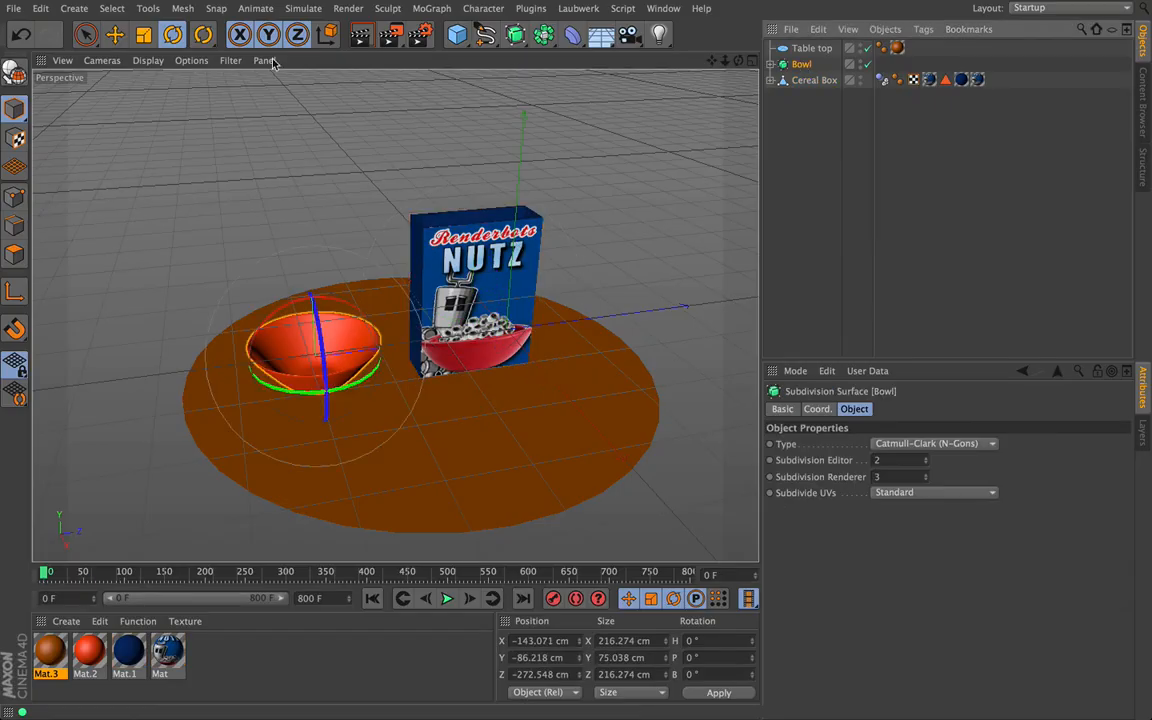
pyautogui.click(114, 34)
pyautogui.click(336, 316)
pyautogui.moveTo(336, 316); pyautogui.dragTo(442, 347)
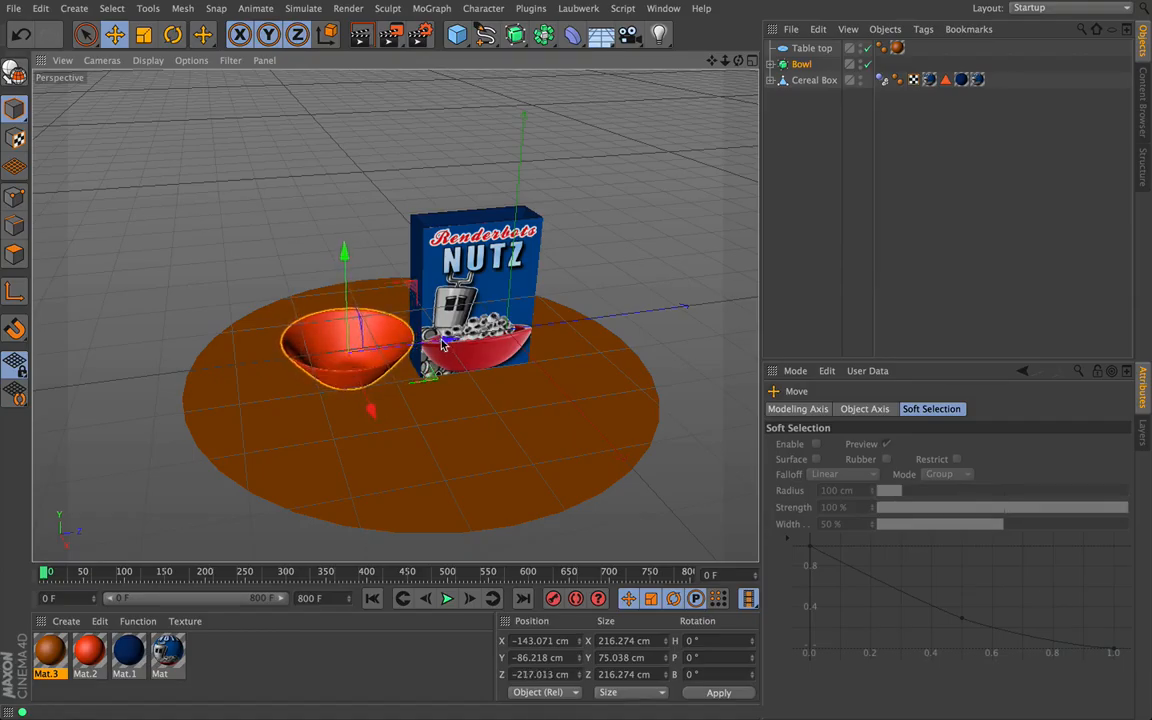
# Play the pouring animation with the repositioned bowl, stop it, and return to the start.
pyautogui.click(447, 600)
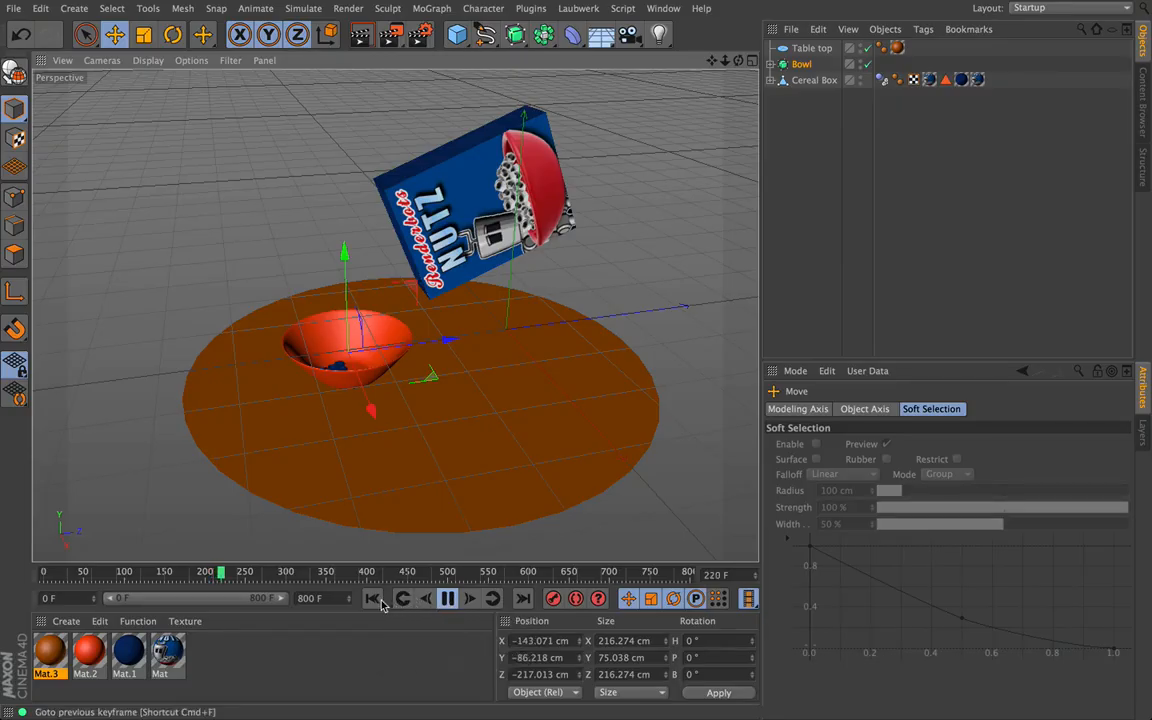
pyautogui.click(449, 598)
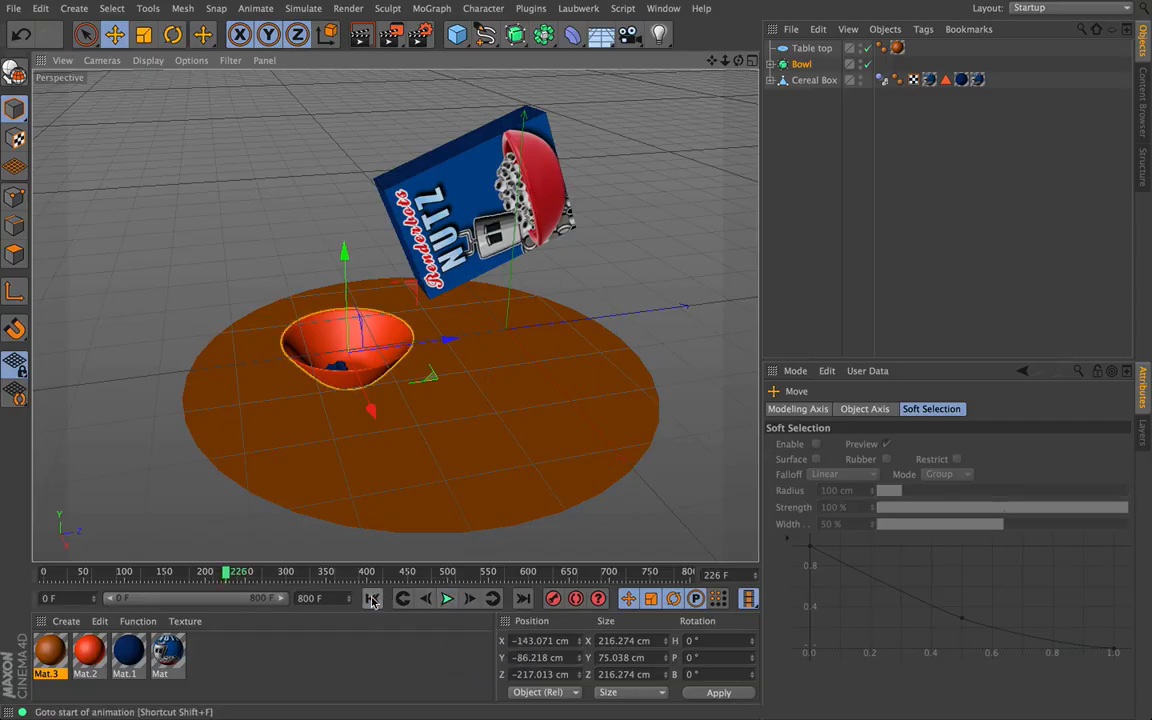
pyautogui.click(372, 598)
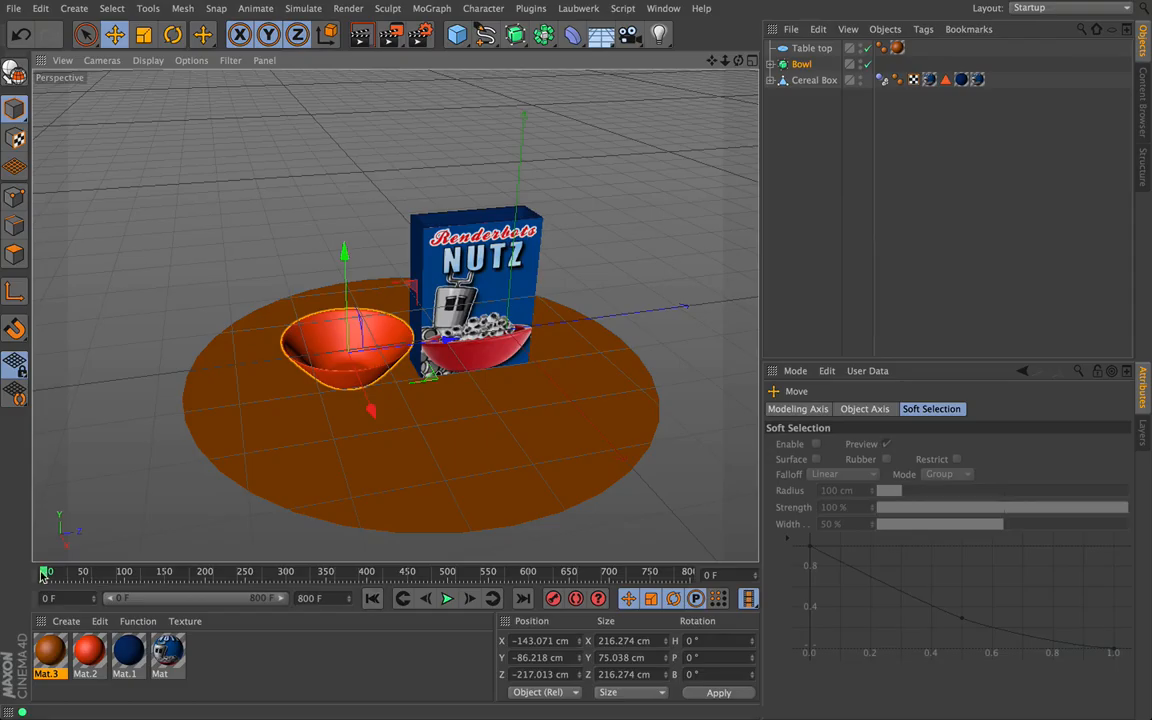
# At frame 89, move the tilted Cereal Box closer to the bowl, to about Y 144.6 cm and Z -33.8 cm, and record a keyframe.
pyautogui.moveTo(44, 573)
pyautogui.mouseDown()
pyautogui.moveTo(77, 572)
pyautogui.moveTo(47, 572)
pyautogui.mouseUp()
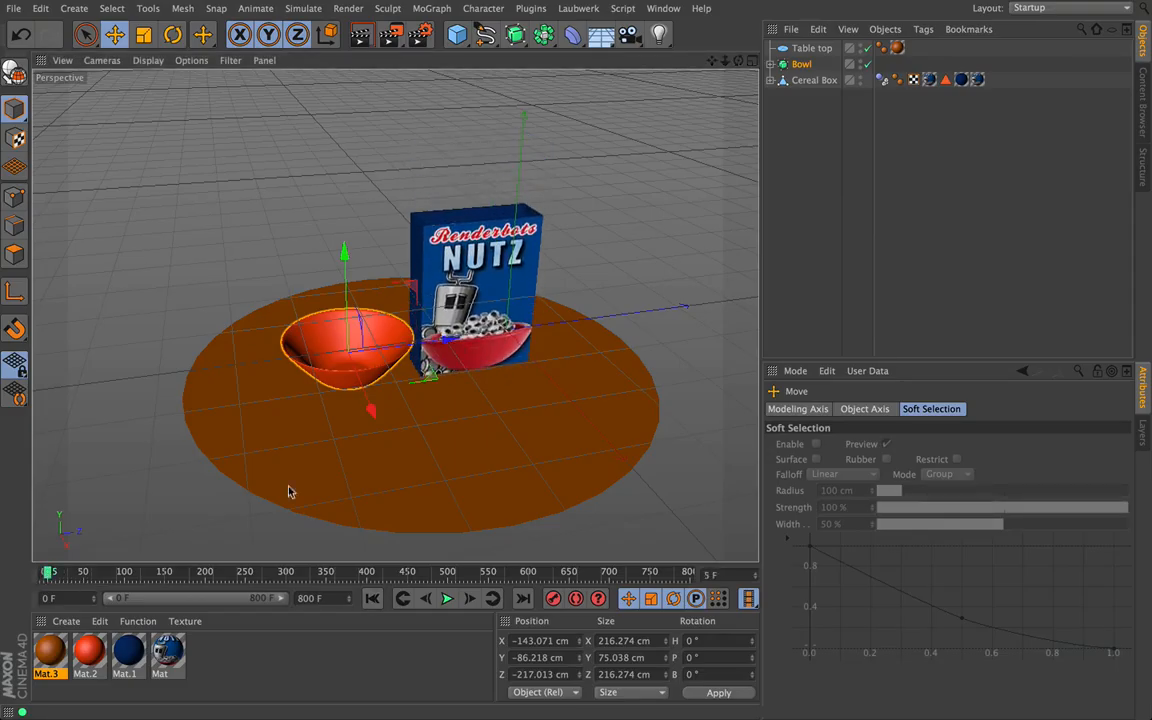
pyautogui.click(470, 300)
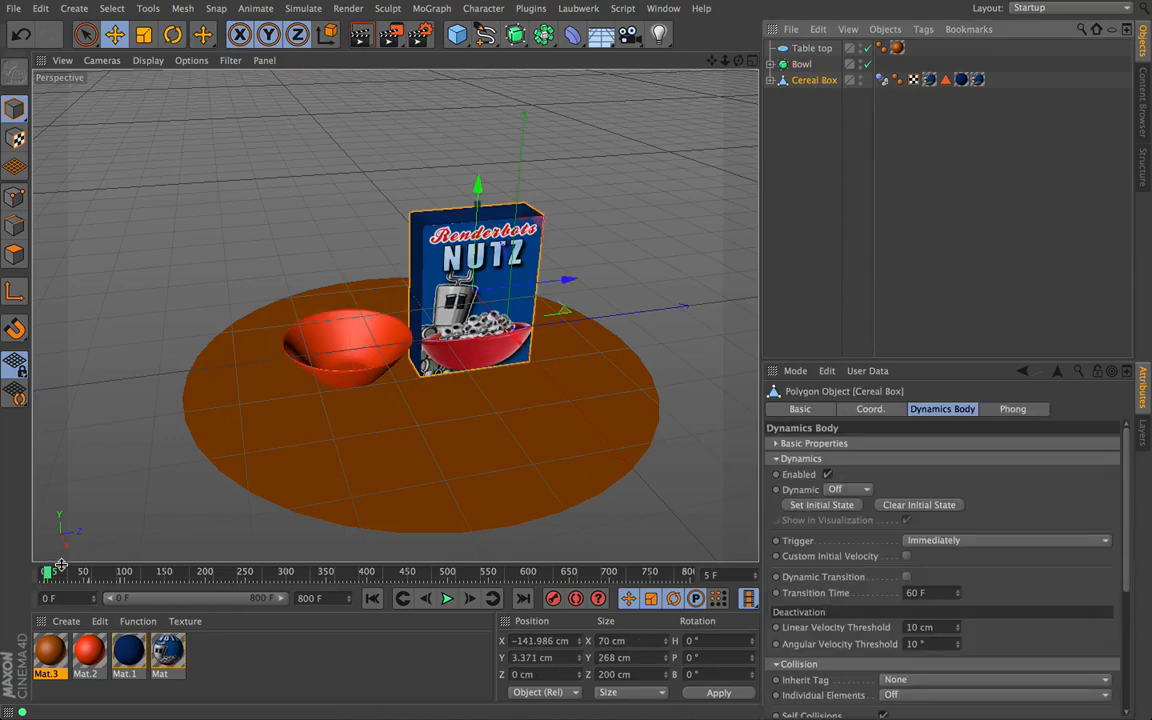
pyautogui.moveTo(47, 574); pyautogui.dragTo(117, 578)
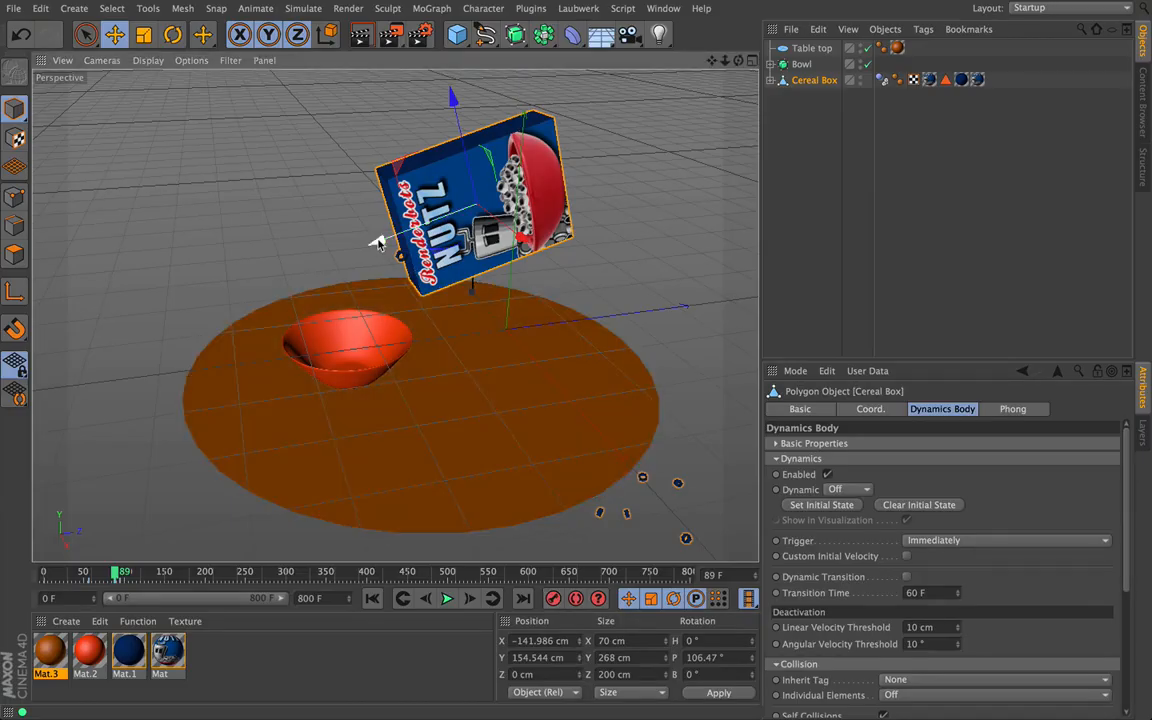
pyautogui.moveTo(375, 245); pyautogui.dragTo(358, 248)
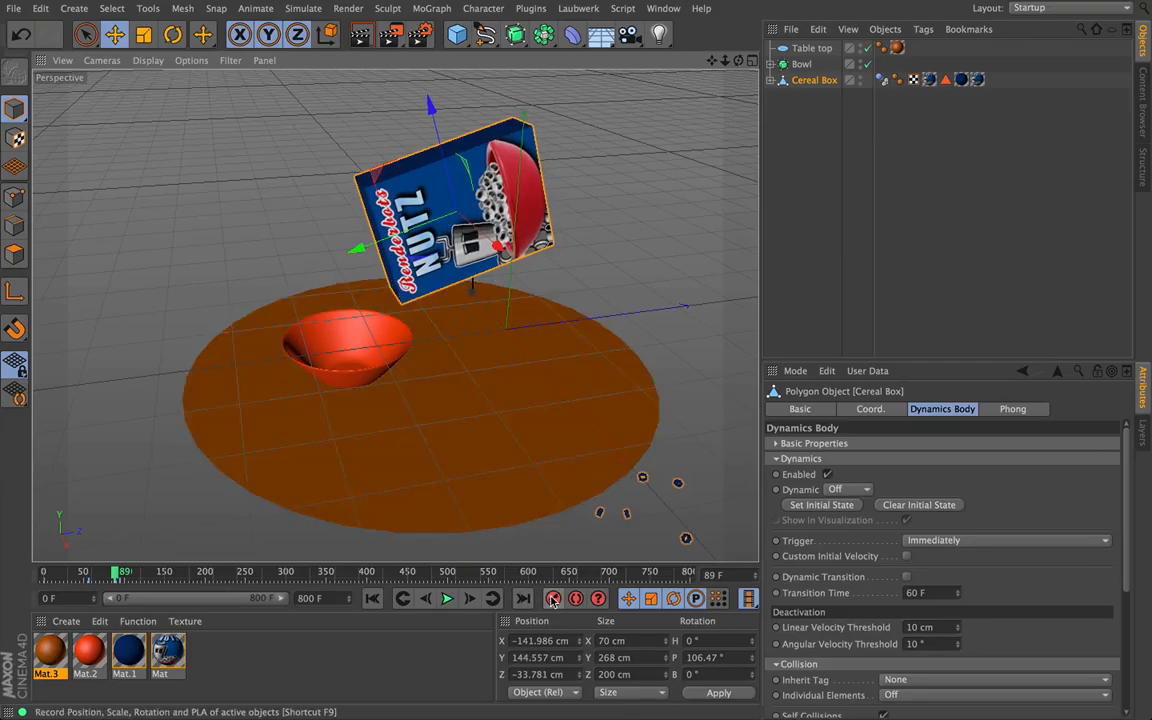
# Replay the animation from frame 0 to check how the nuts land around the bowl, and stop playback.
pyautogui.click(372, 598)
pyautogui.click(449, 599)
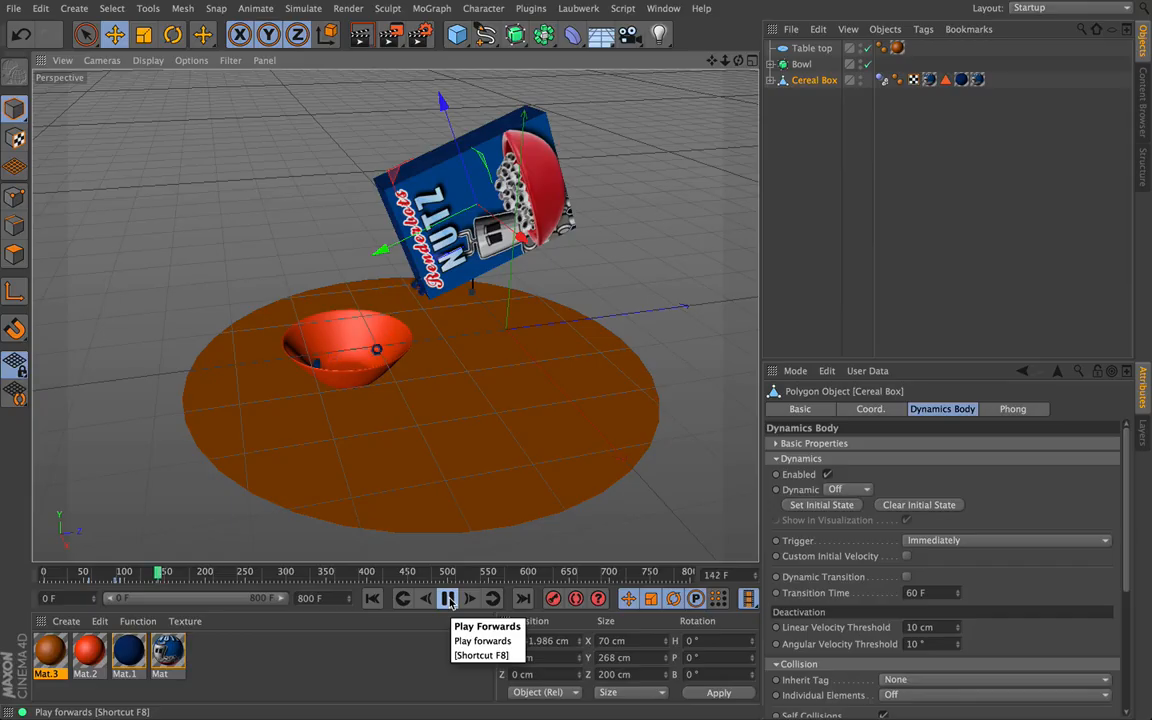
pyautogui.click(448, 598)
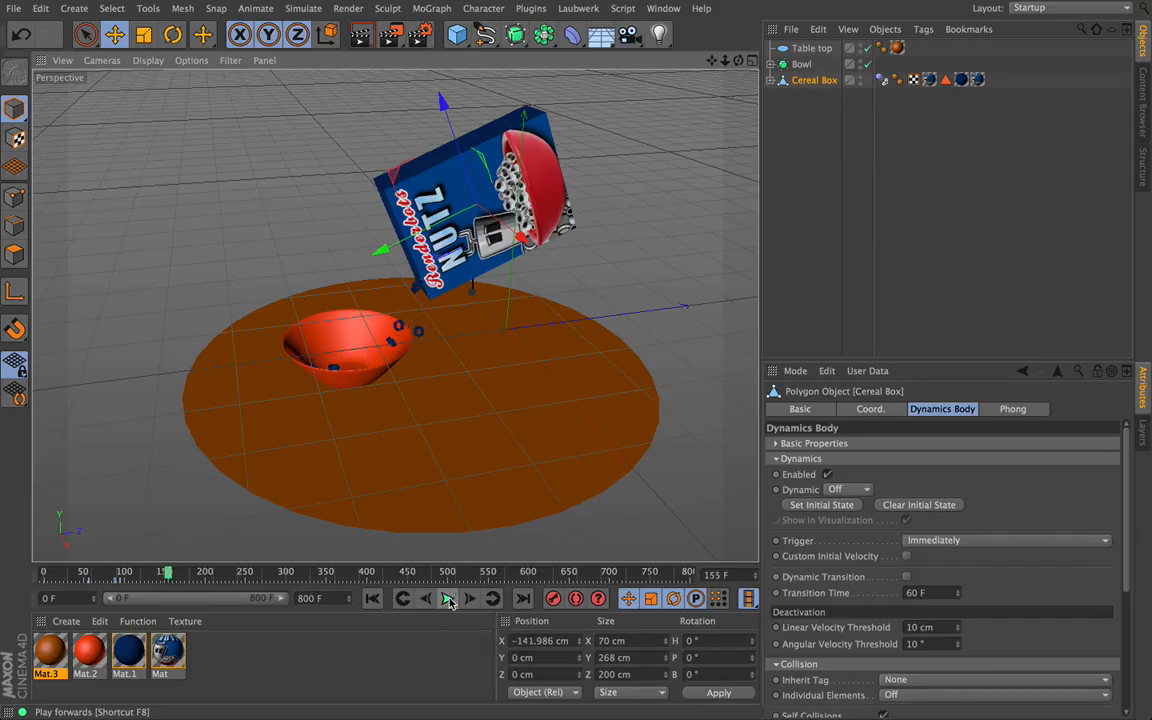
# At frame 104, move the tilted Cereal Box closer to the bowl, to about Y 136.6 cm and Z -44.5 cm, and record a keyframe.
pyautogui.click(166, 572)
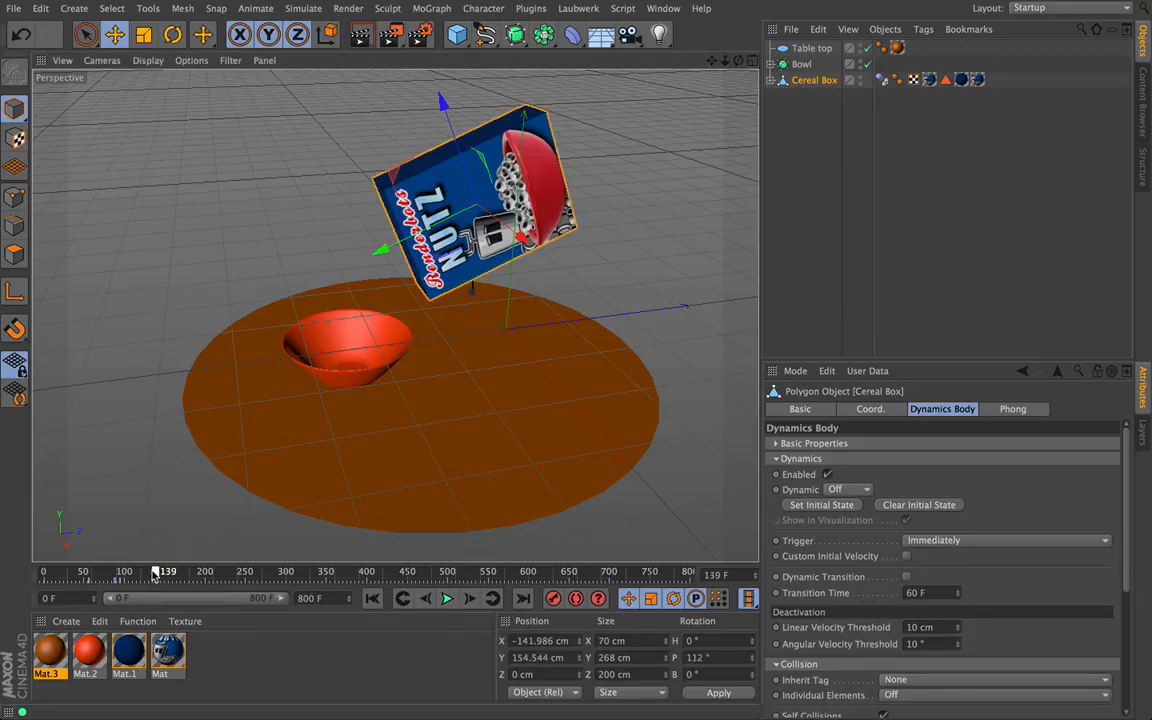
pyautogui.moveTo(121, 572)
pyautogui.mouseDown()
pyautogui.moveTo(105, 572)
pyautogui.moveTo(125, 572)
pyautogui.mouseUp()
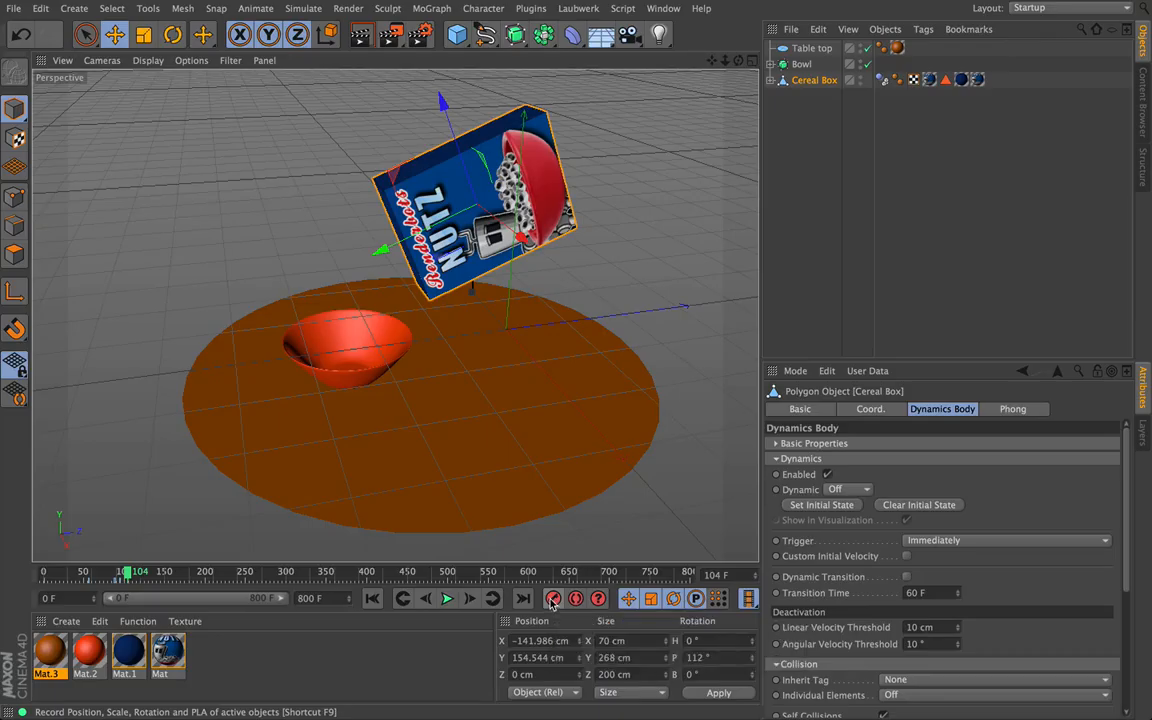
pyautogui.moveTo(380, 249); pyautogui.dragTo(352, 263)
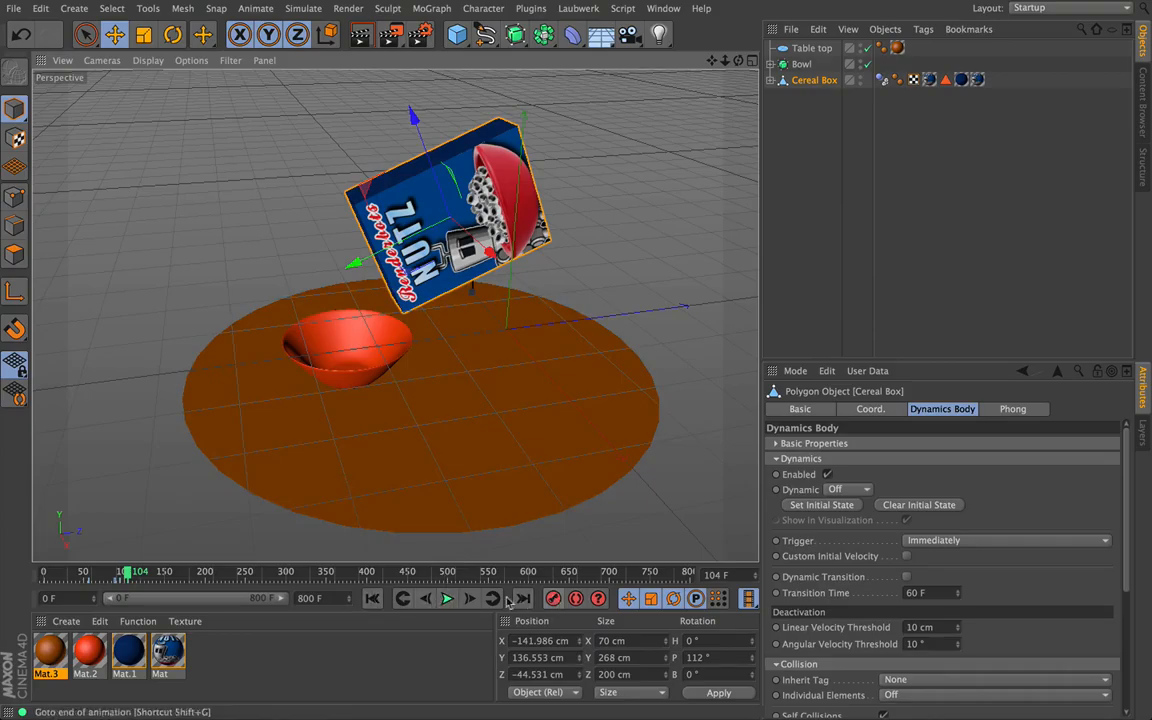
# Replay the animation from frame 0, inspect how the nuts settle inside the bowl up close, and stop playback.
pyautogui.click(374, 598)
pyautogui.click(447, 598)
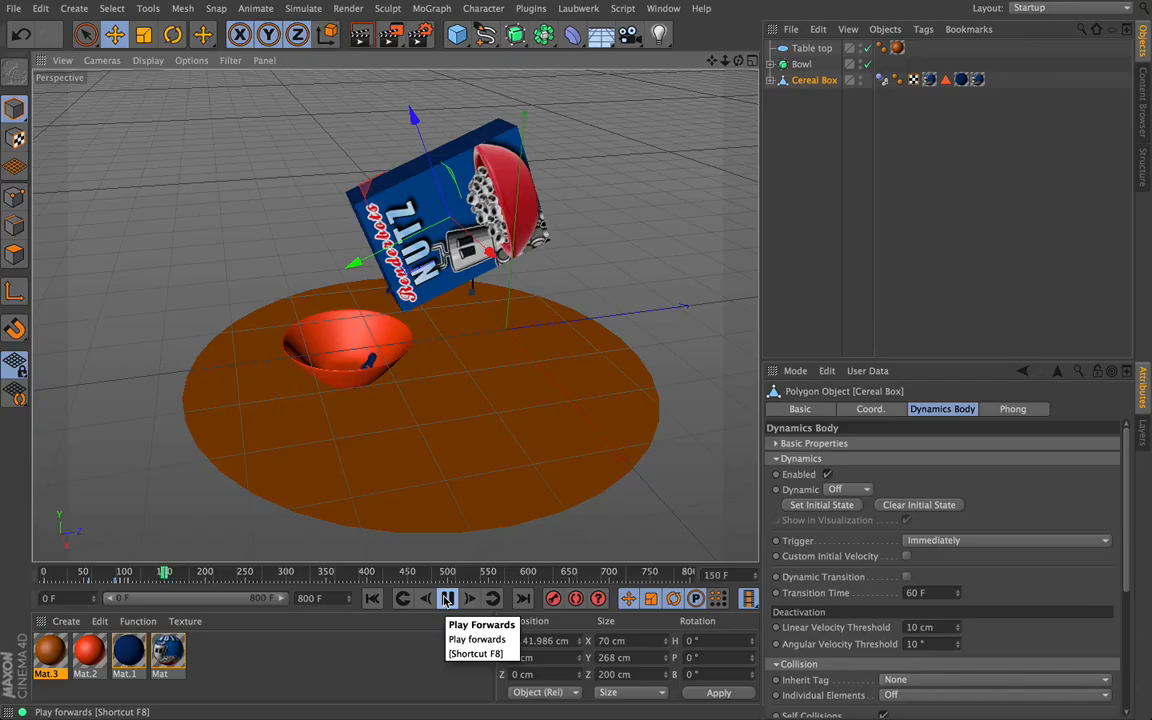
pyautogui.click(447, 598)
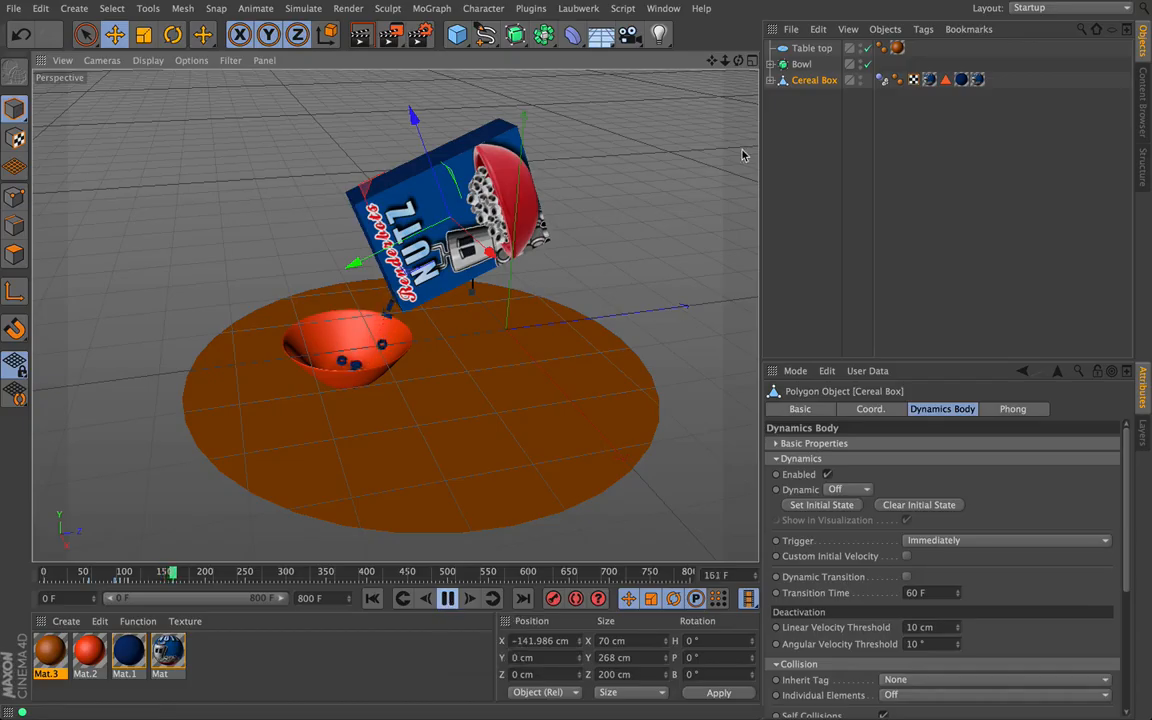
pyautogui.moveTo(738, 62); pyautogui.dragTo(394, 316)
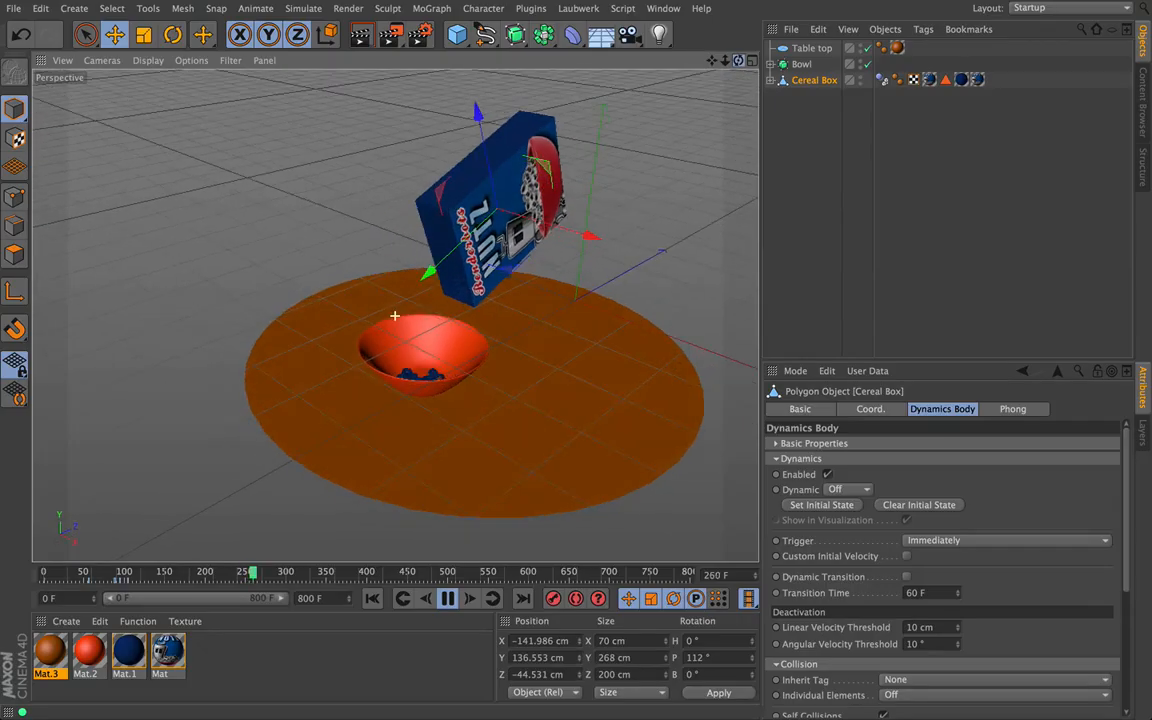
pyautogui.moveTo(726, 64); pyautogui.dragTo(710, 60)
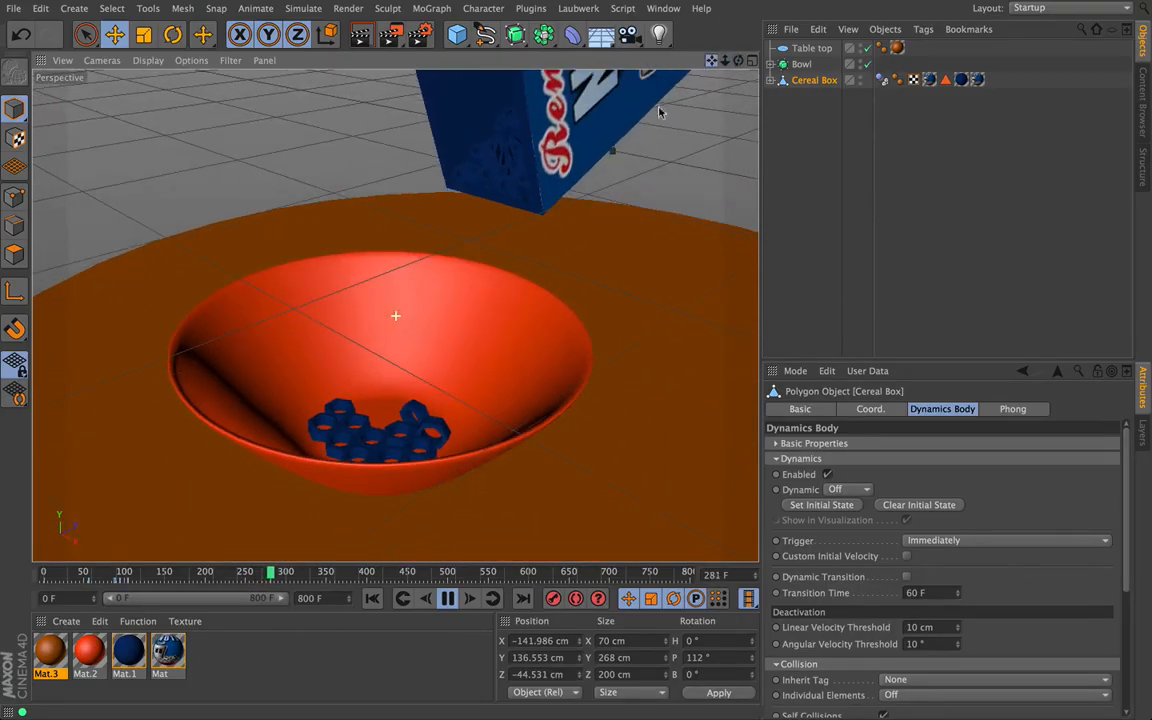
pyautogui.click(449, 600)
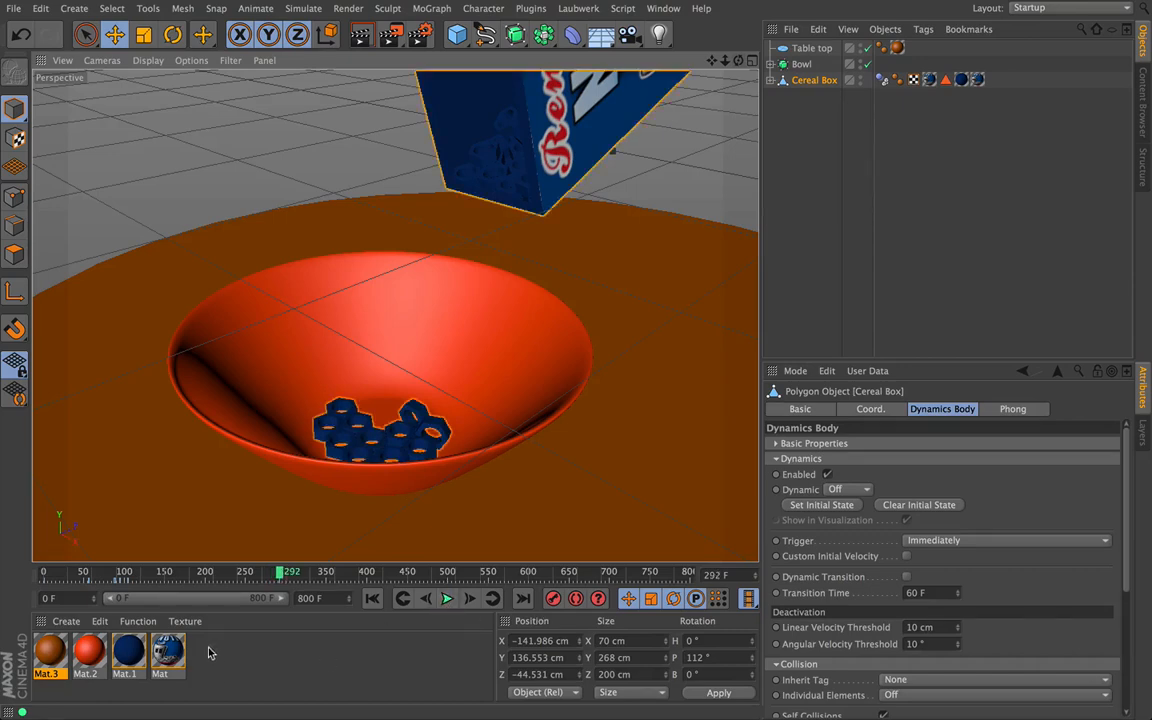
# Create a new material with Reflection enabled and a dark grey colour of RGB 46, 46, 46.
pyautogui.doubleClick(212, 655)
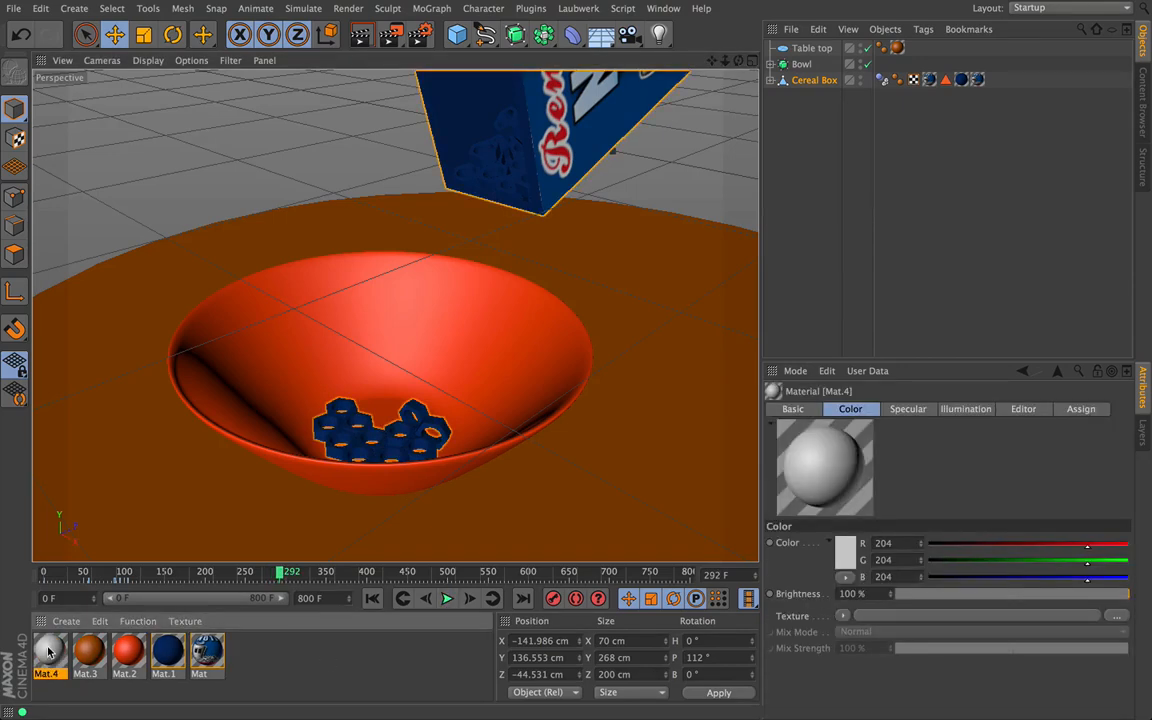
pyautogui.doubleClick(48, 652)
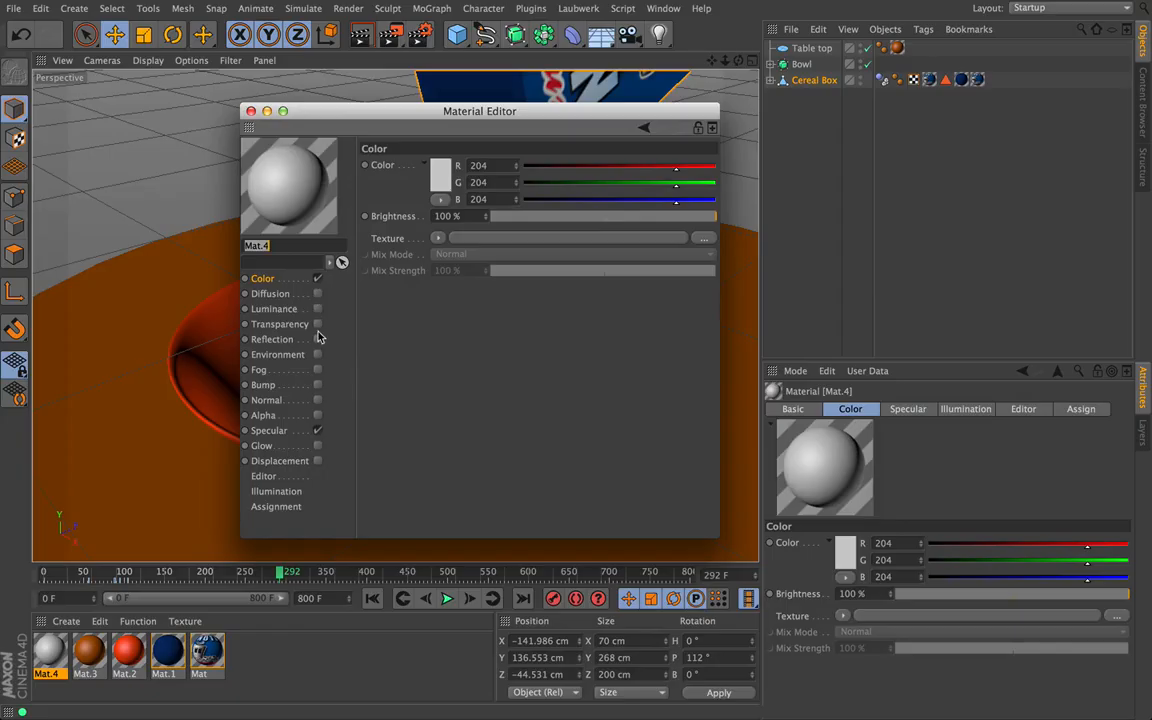
pyautogui.click(317, 339)
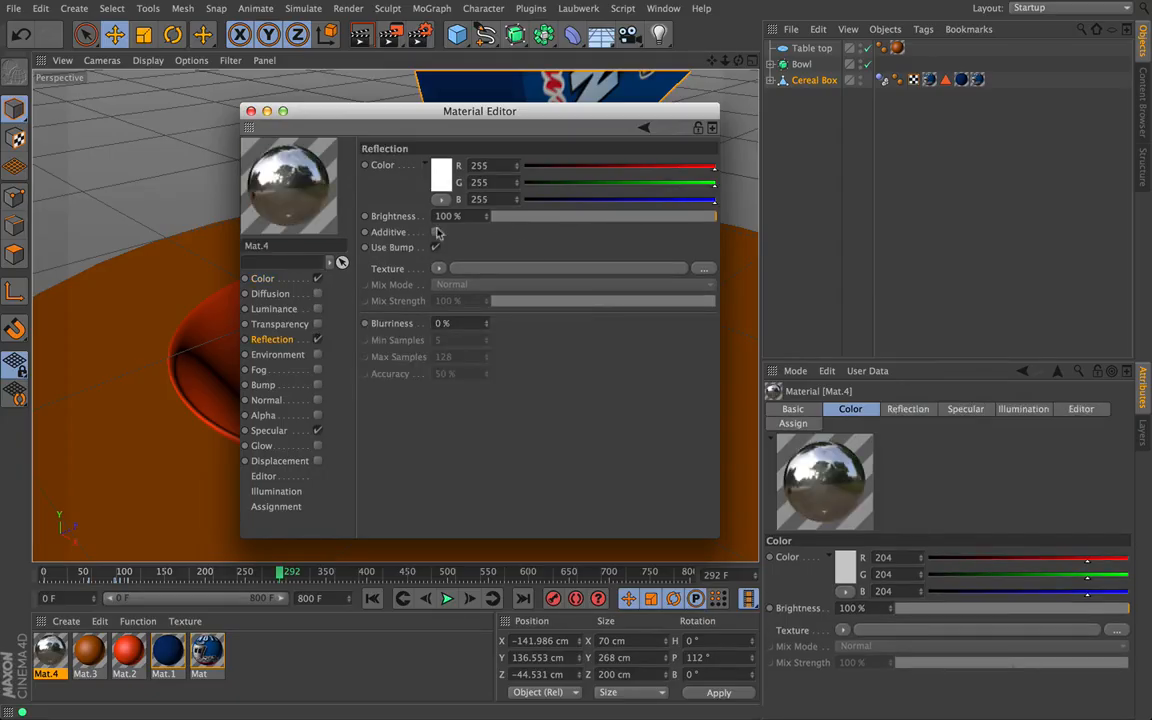
pyautogui.click(263, 279)
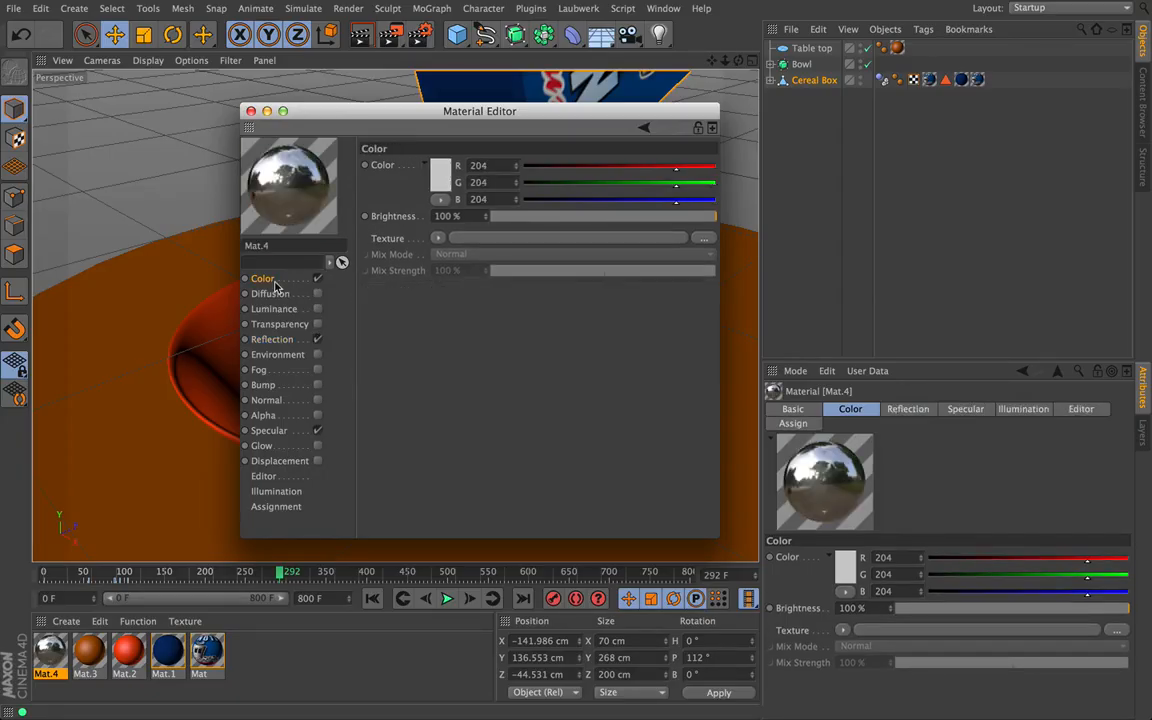
pyautogui.click(439, 178)
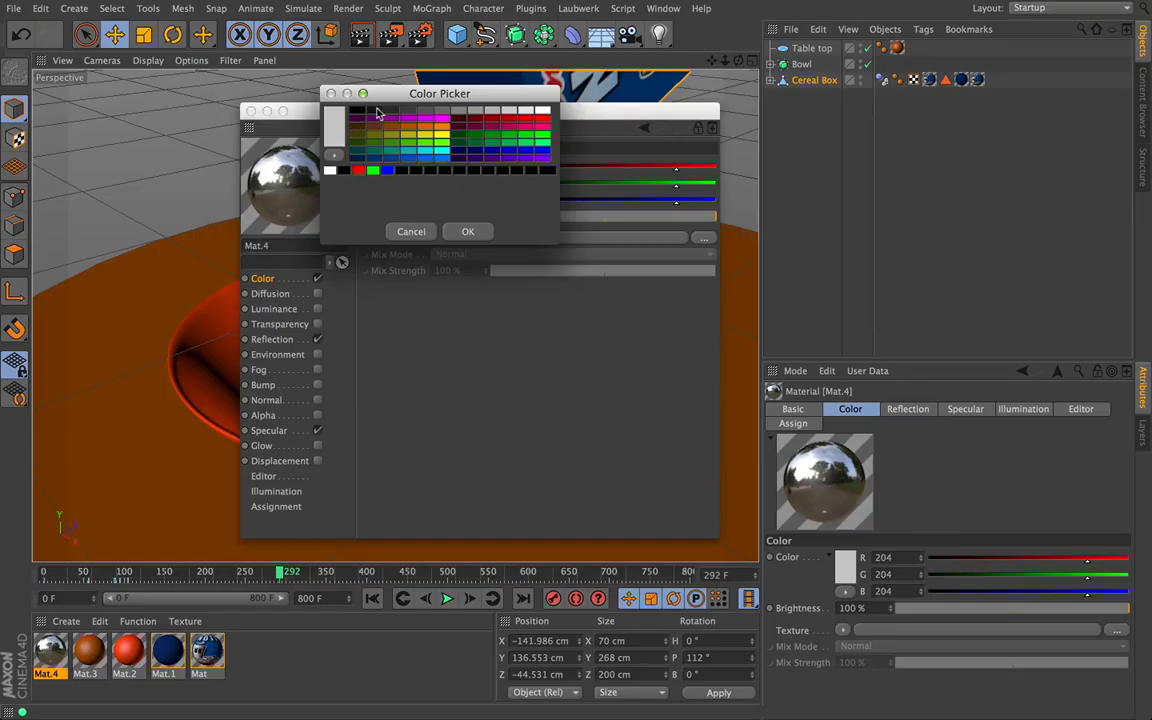
pyautogui.click(393, 113)
pyautogui.click(452, 230)
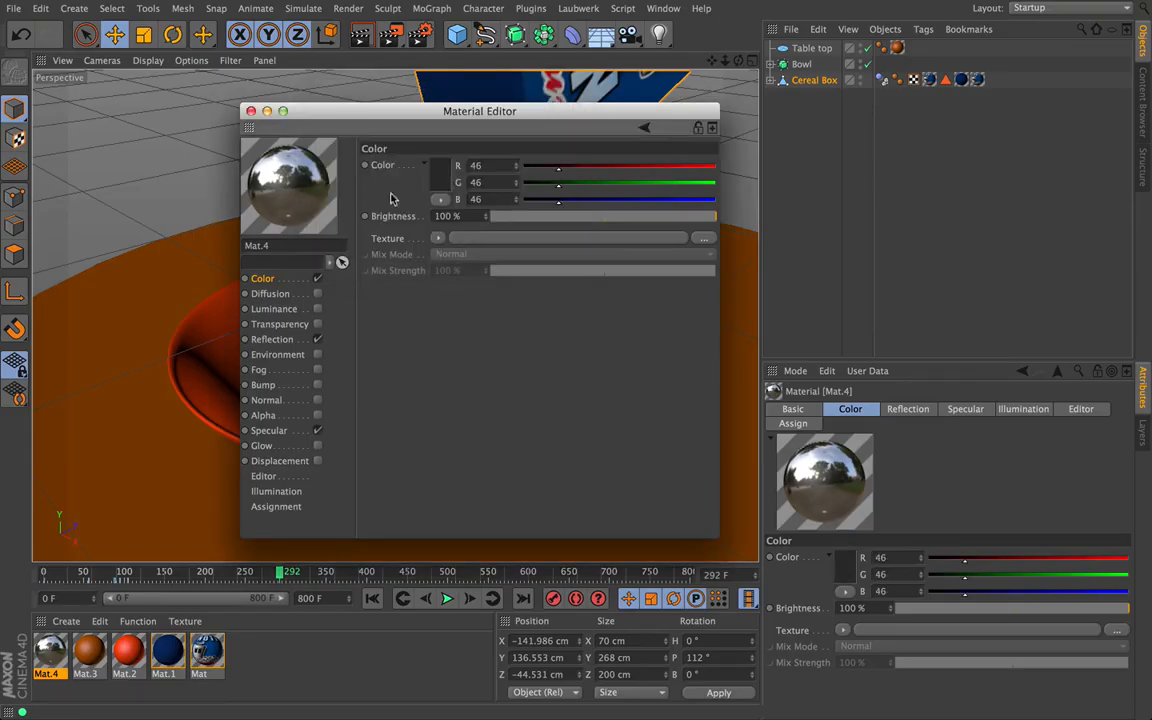
pyautogui.click(251, 111)
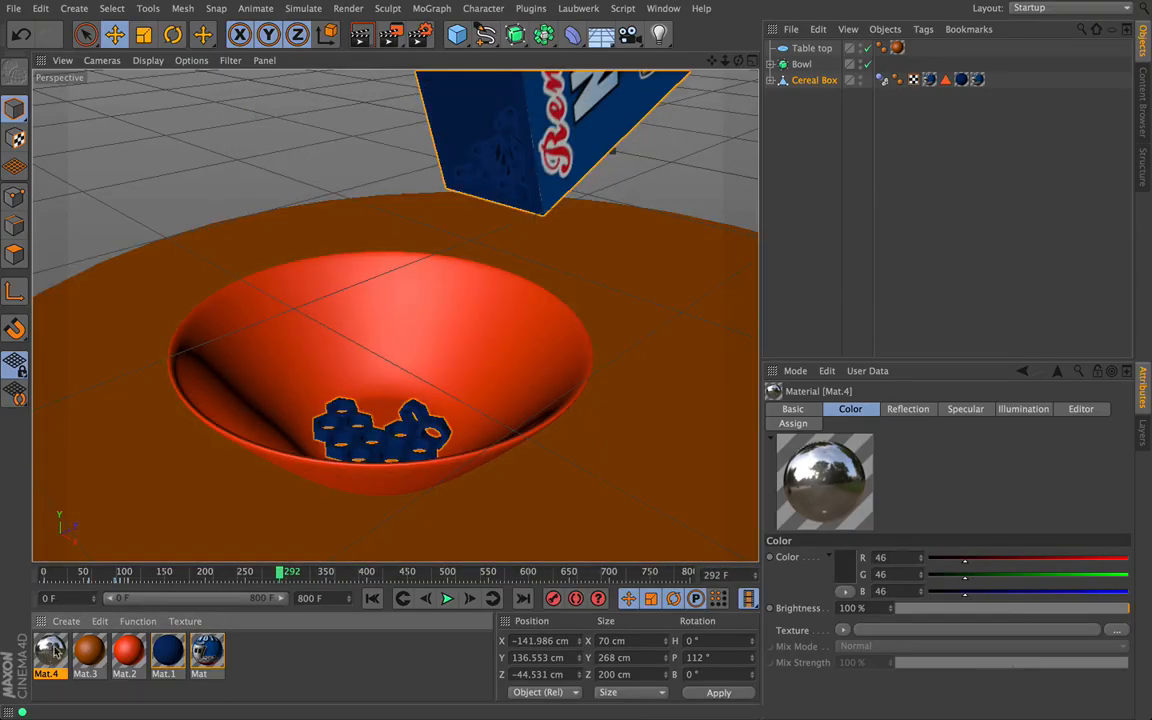
# Apply the dark reflective material to the NUT object nested under the Cereal Box's Emitter.
pyautogui.moveTo(55, 651); pyautogui.dragTo(301, 468)
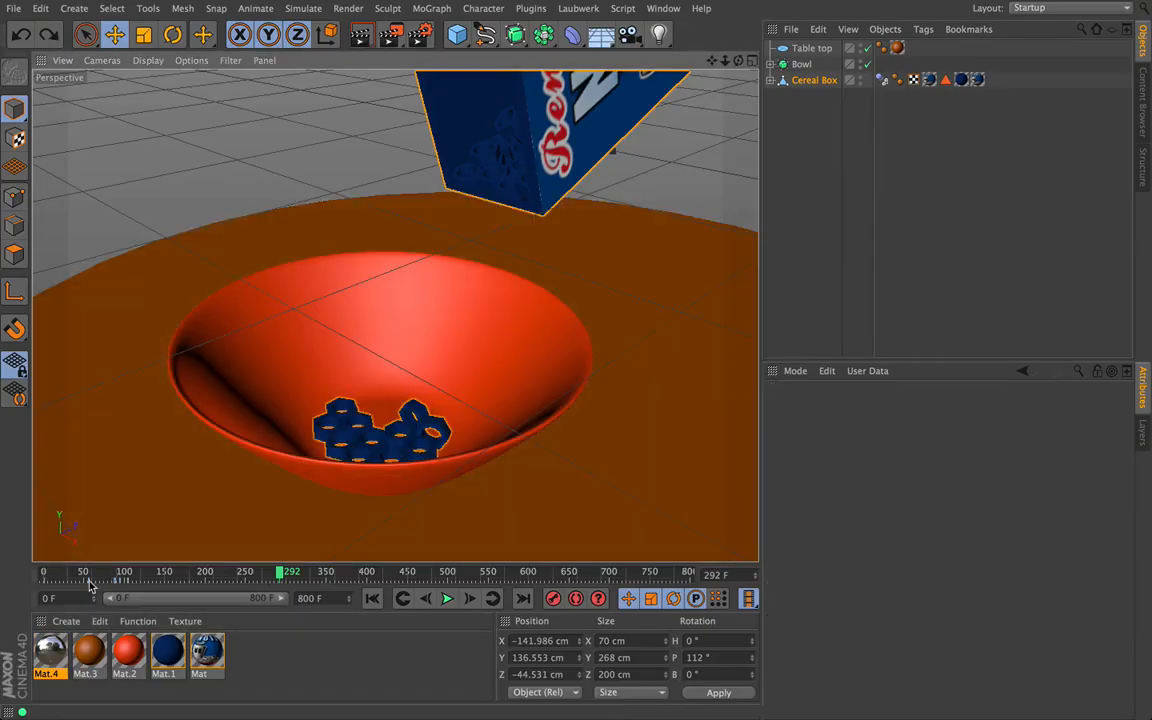
pyautogui.moveTo(47, 655); pyautogui.dragTo(668, 190)
pyautogui.click(771, 80)
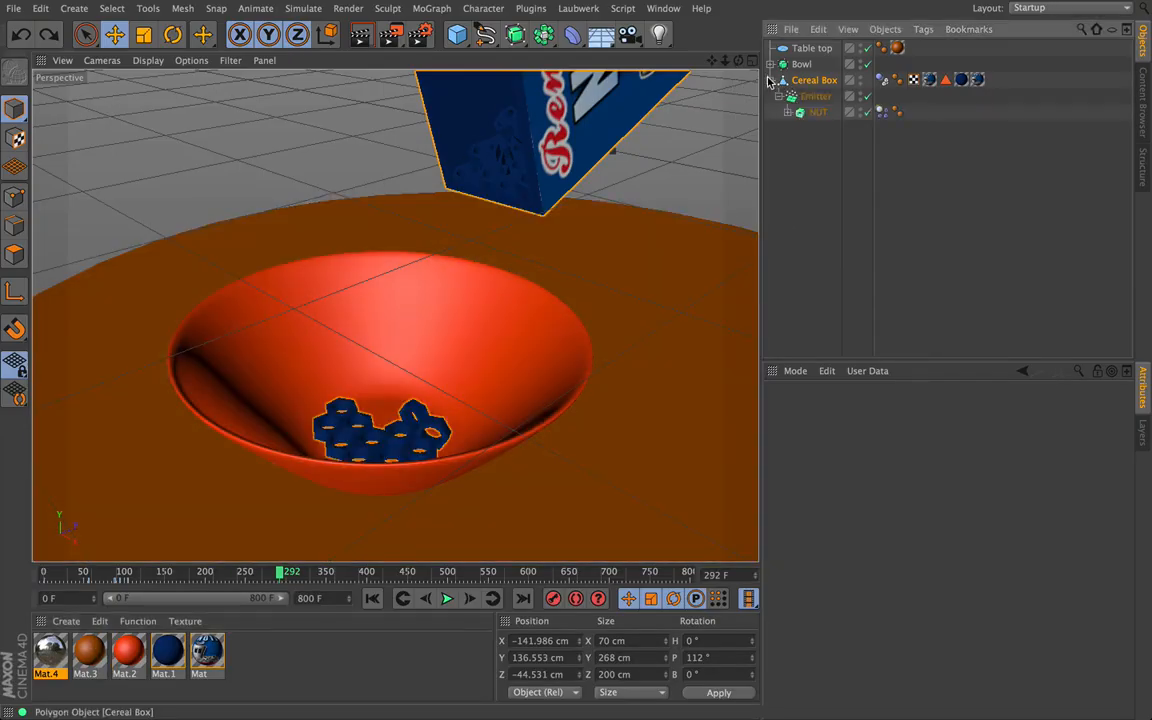
pyautogui.click(789, 113)
pyautogui.click(820, 113)
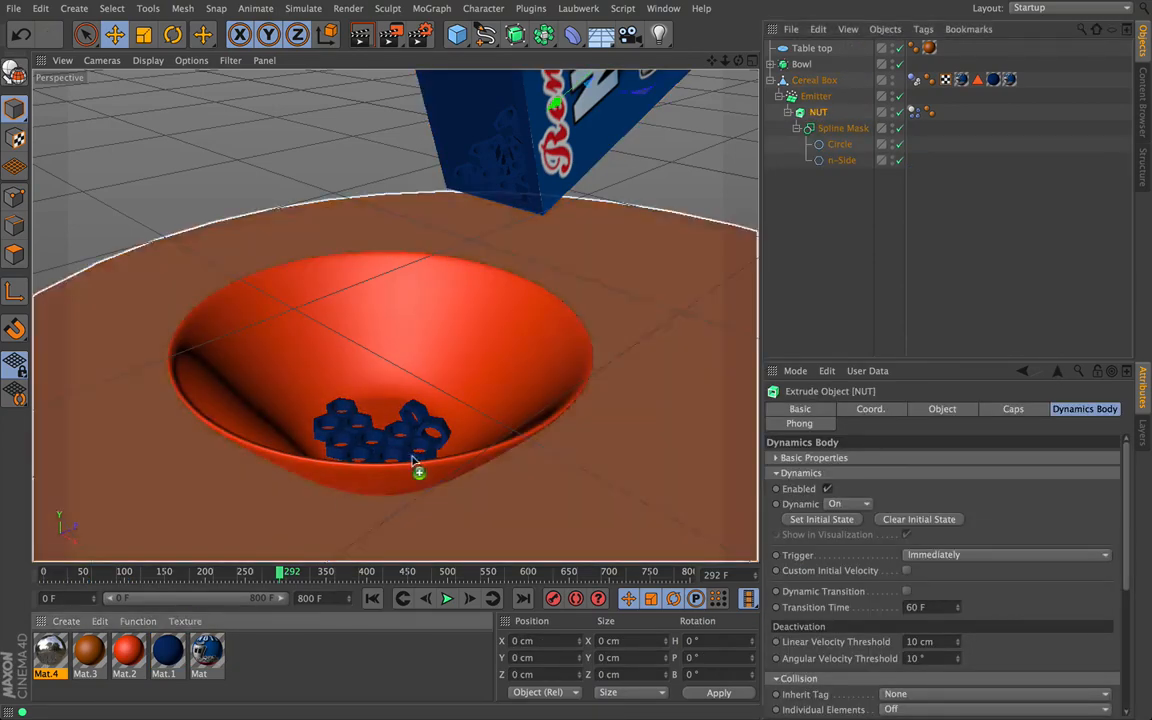
pyautogui.moveTo(822, 114)
pyautogui.mouseDown()
pyautogui.moveTo(805, 88)
pyautogui.moveTo(818, 112)
pyautogui.mouseUp()
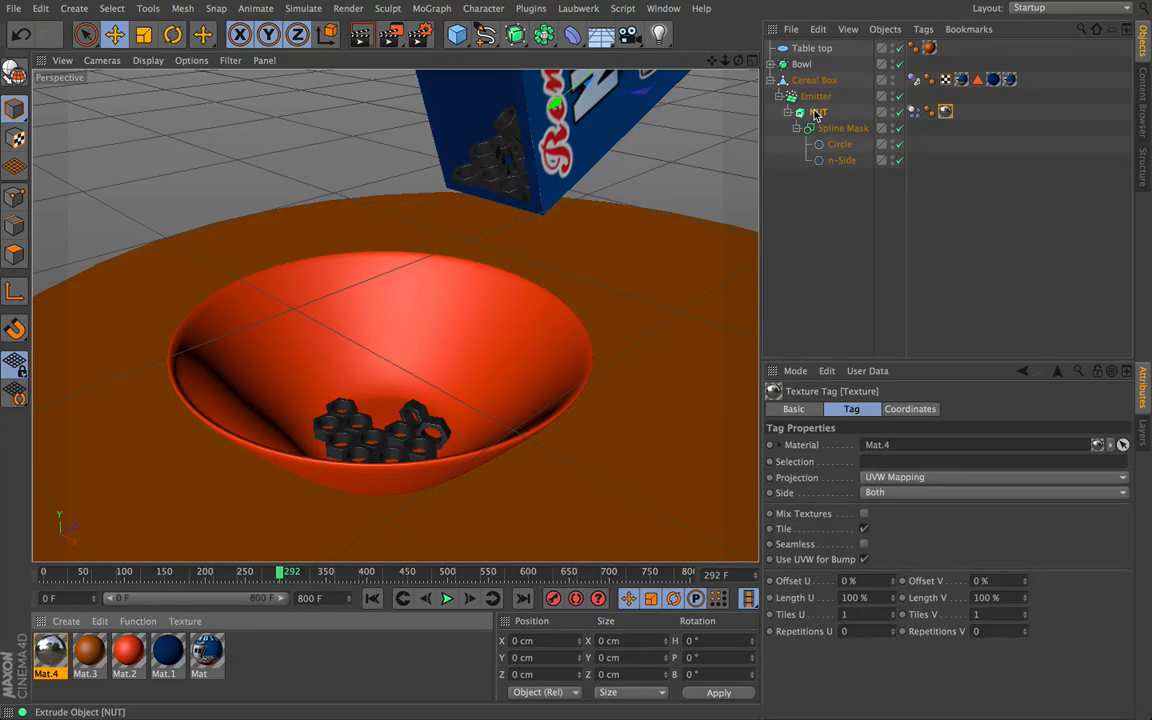
# Render the view to preview the reflective nuts, replay the pour from the start, and return to frame 0.
pyautogui.click(360, 34)
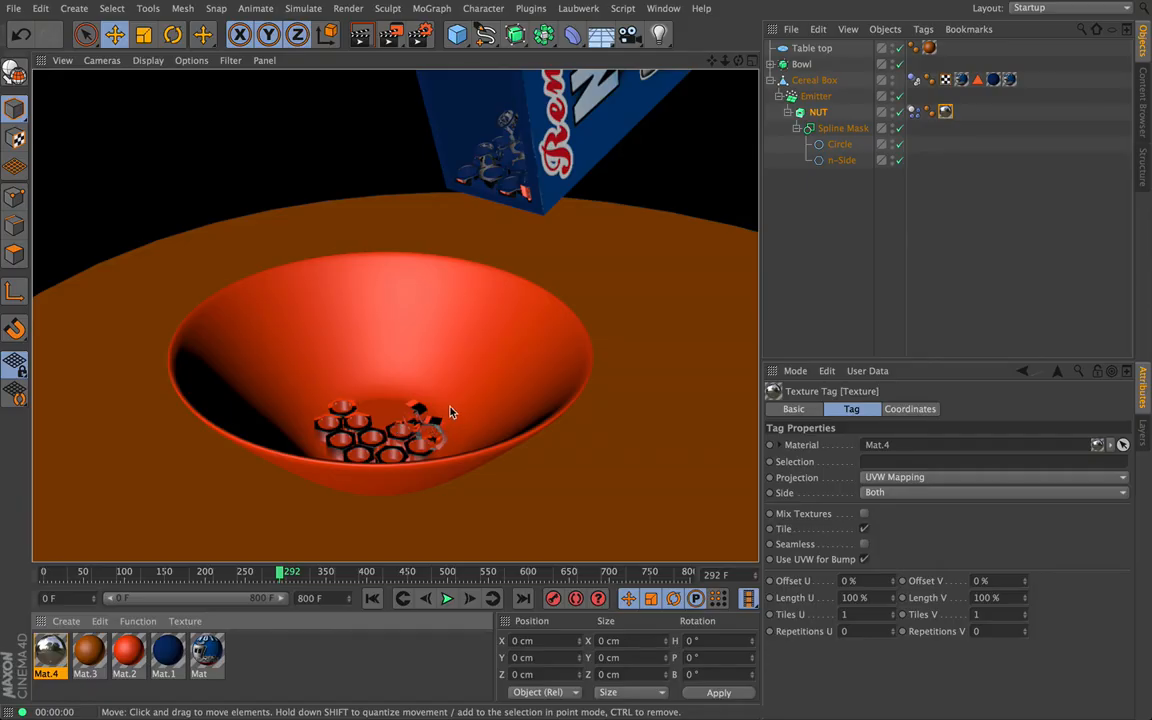
pyautogui.click(373, 599)
pyautogui.click(447, 598)
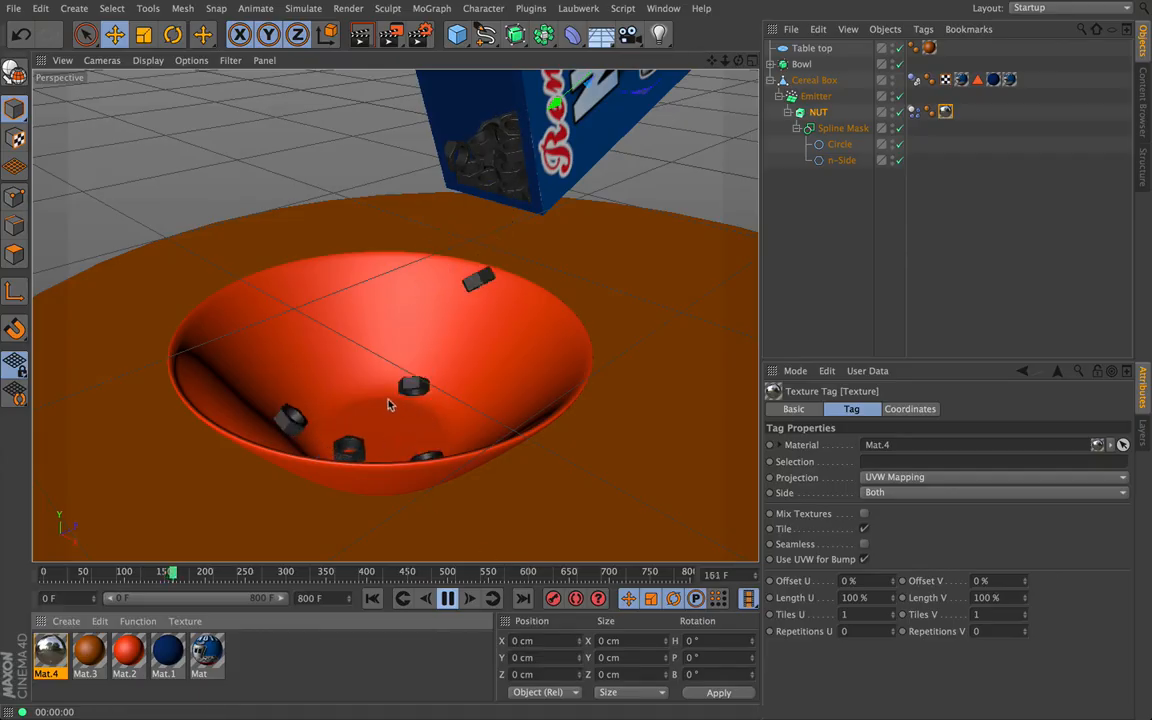
pyautogui.click(448, 598)
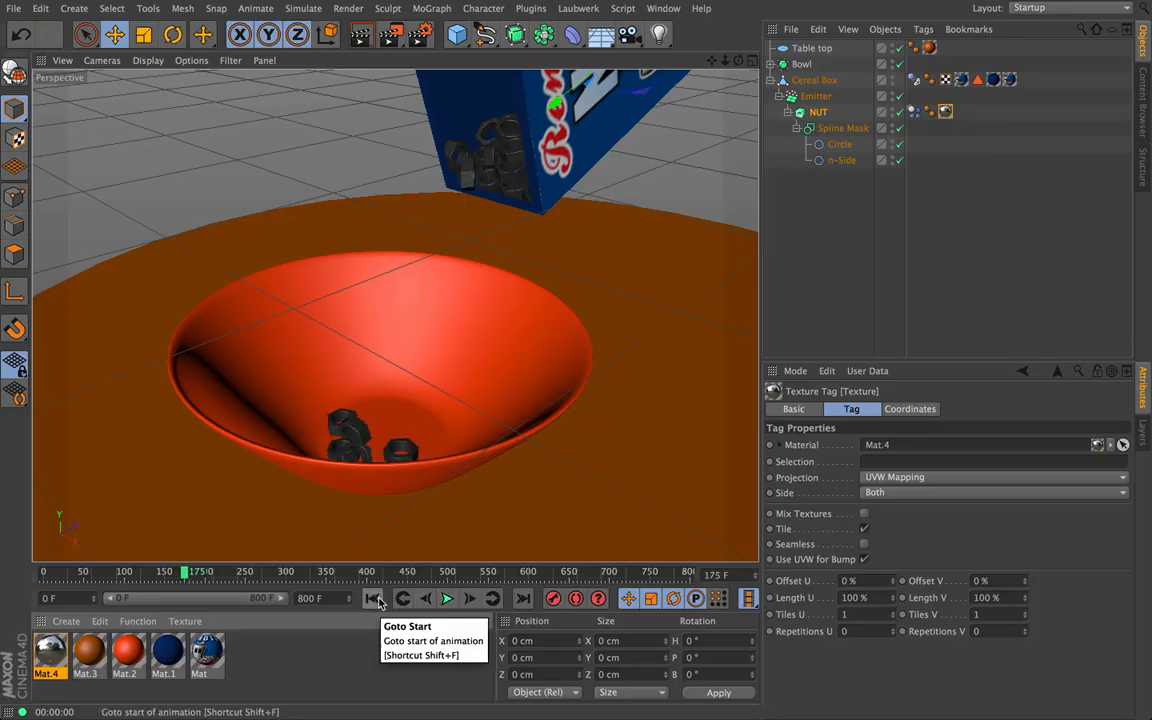
pyautogui.click(372, 598)
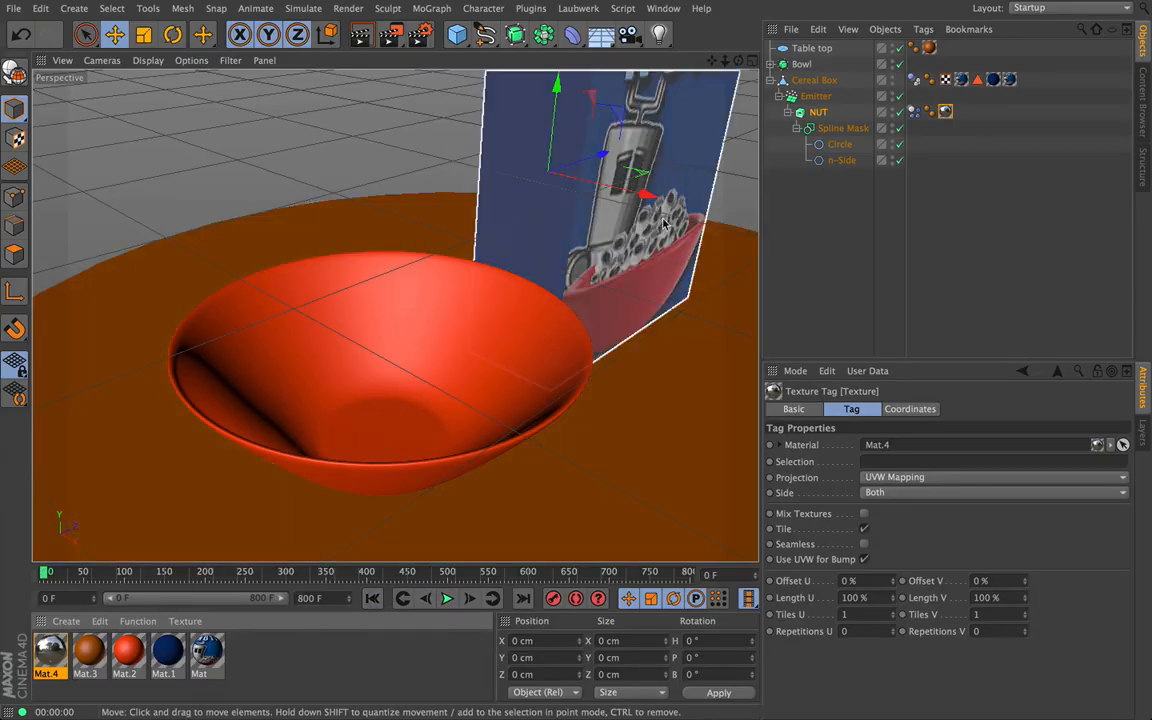
# Set the Emitter to start emission at frame 42 and stop emission at frame 800.
pyautogui.moveTo(738, 61); pyautogui.dragTo(610, 61)
pyautogui.keyDown('alt'); pyautogui.moveTo(396, 316); pyautogui.dragTo(378, 297); pyautogui.keyUp('alt')
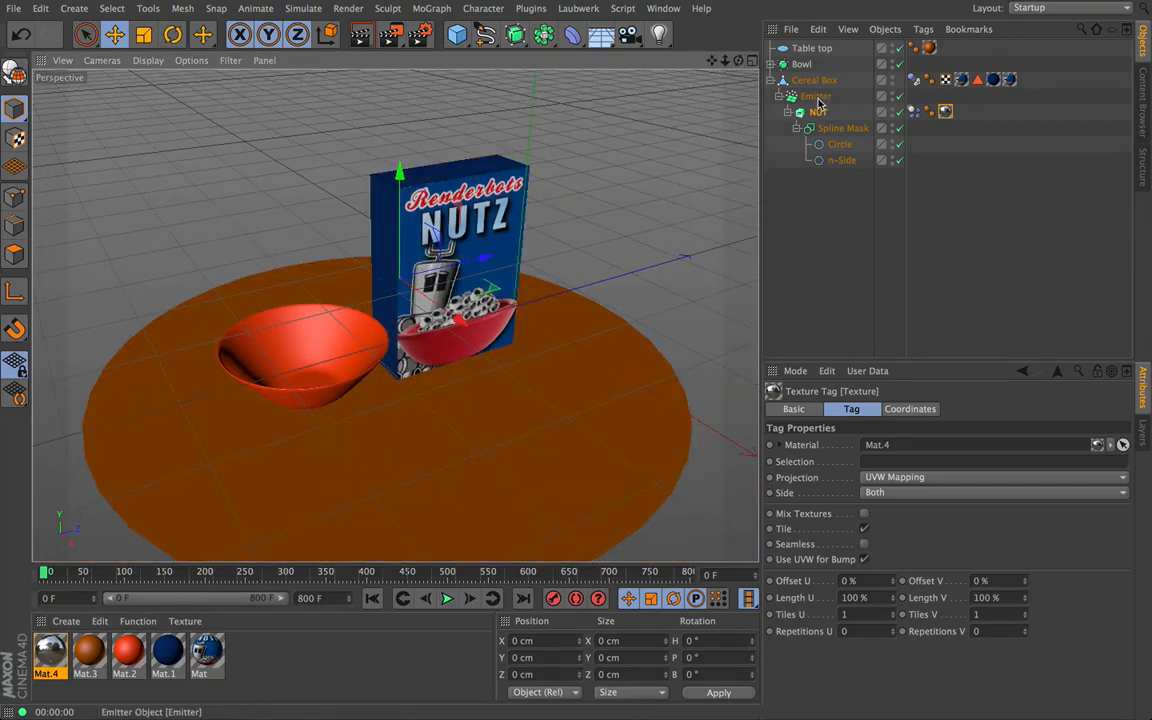
pyautogui.click(816, 97)
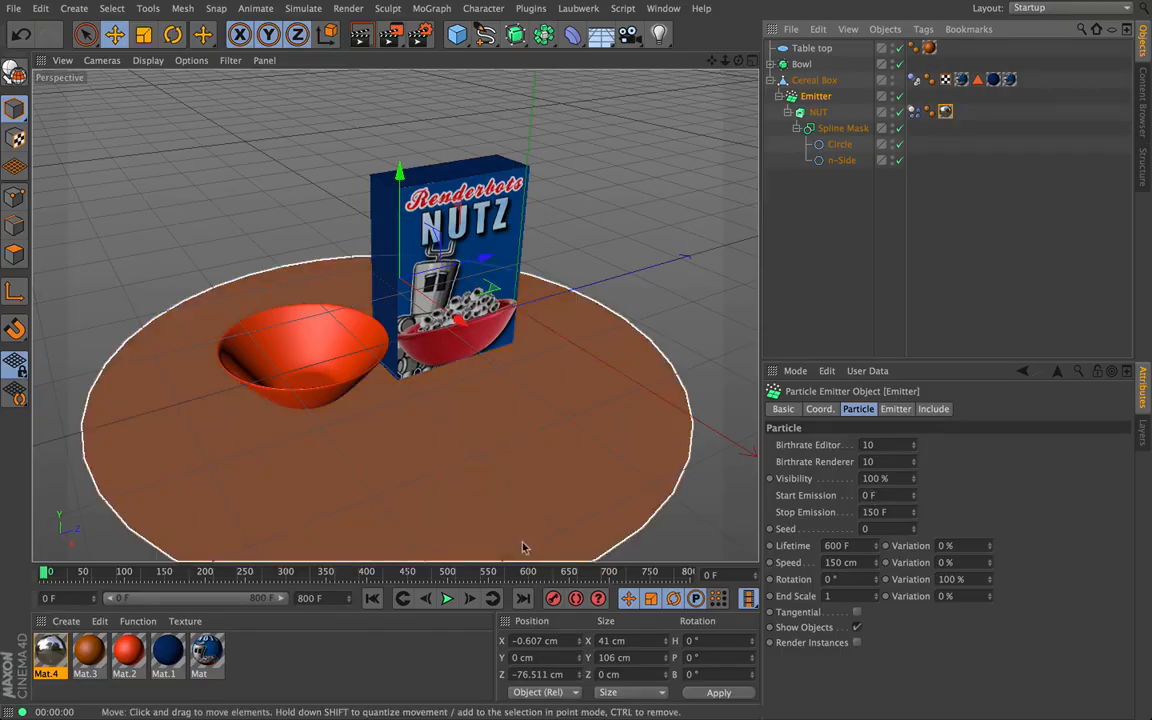
pyautogui.moveTo(45, 572); pyautogui.dragTo(78, 572)
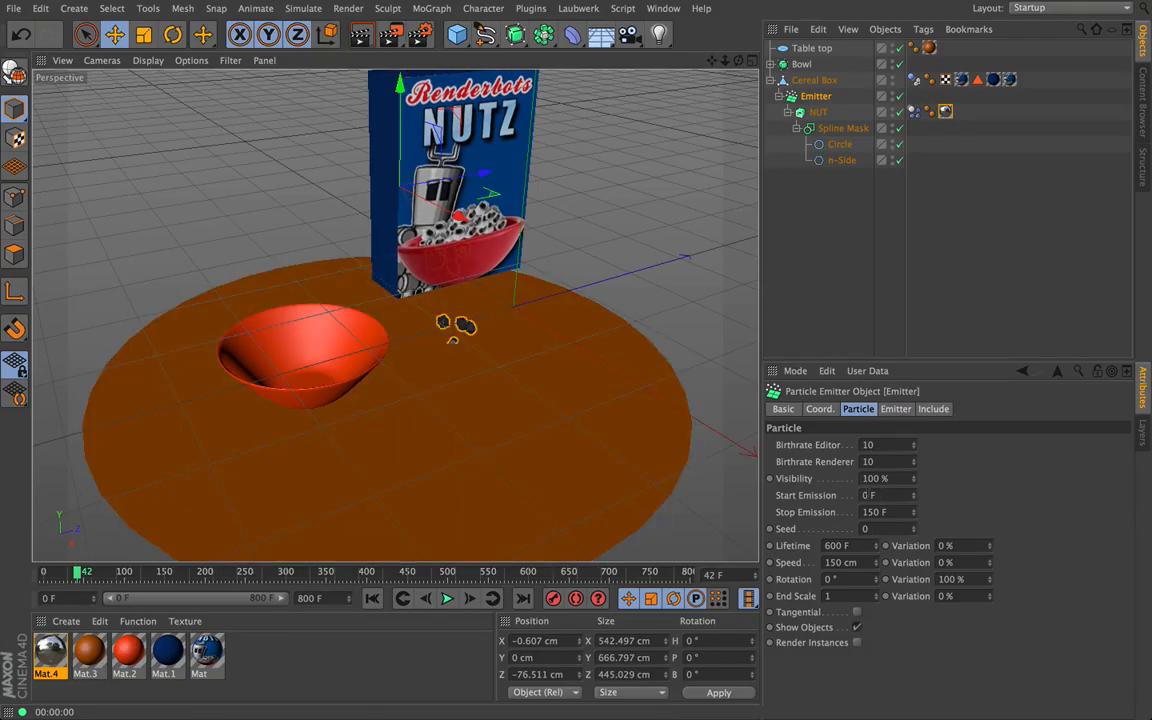
pyautogui.click(866, 495)
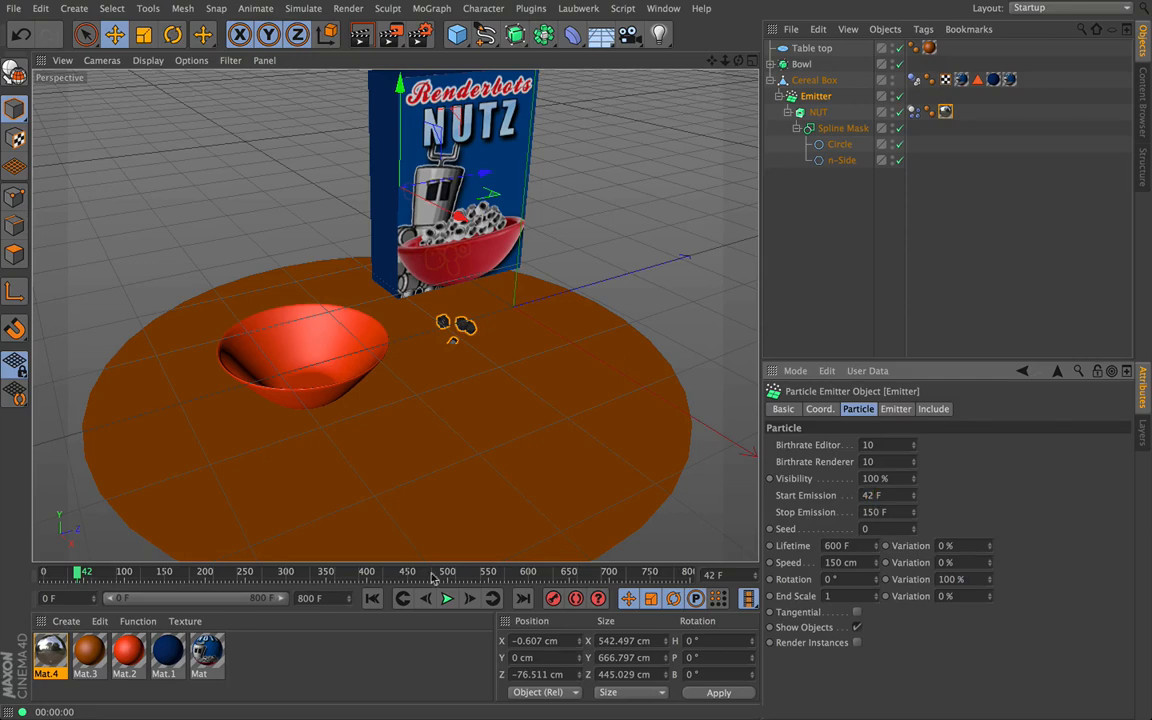
pyautogui.click(871, 512)
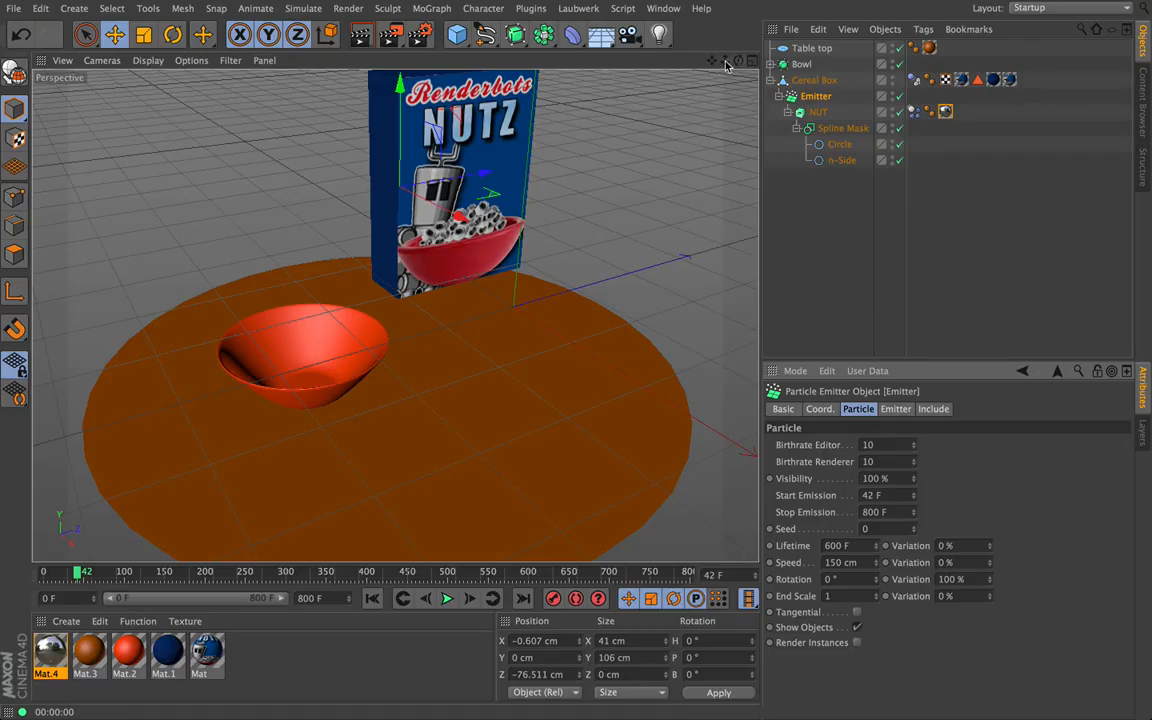
# Play the pour with the new emission range, checking it from above and from the side, and stop playback.
pyautogui.moveTo(737, 61); pyautogui.dragTo(730, 215)
pyautogui.moveTo(394, 315); pyautogui.dragTo(398, 320)
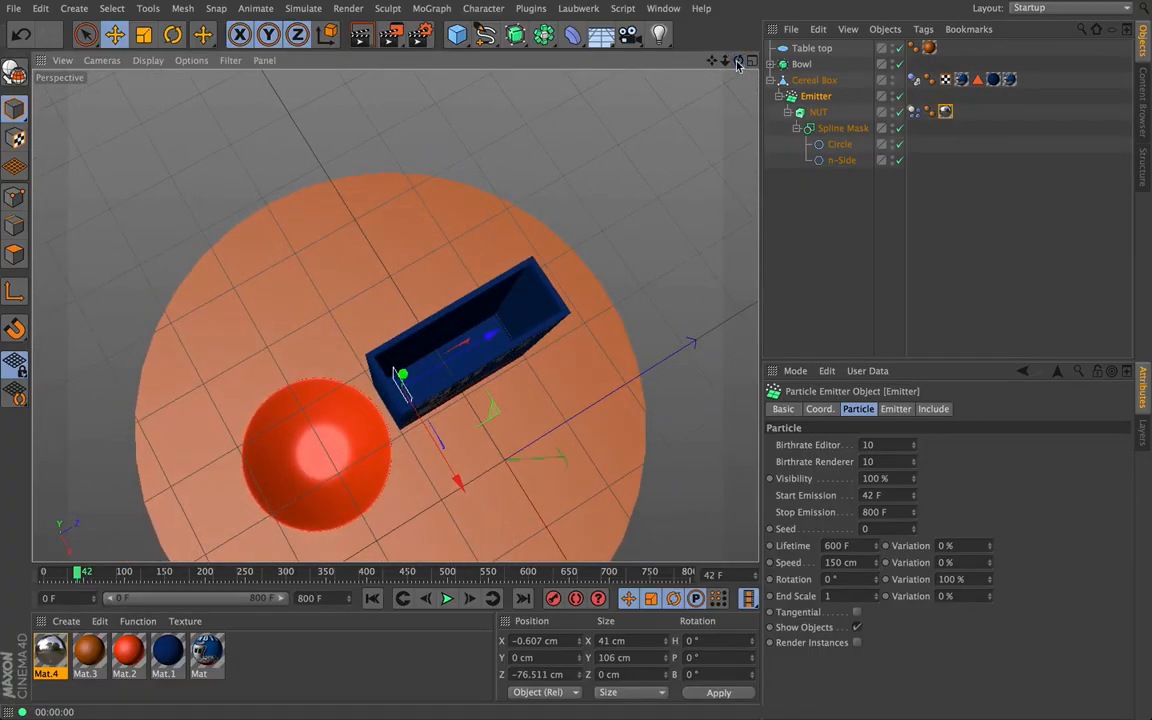
pyautogui.click(447, 598)
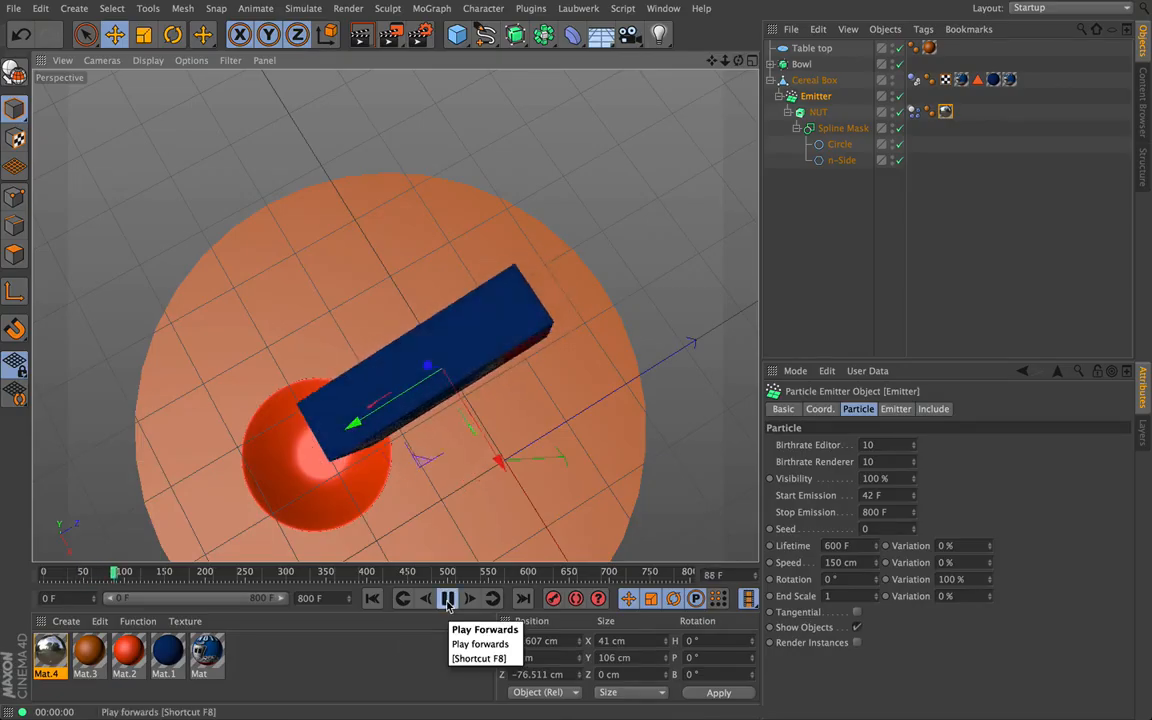
pyautogui.moveTo(738, 61); pyautogui.dragTo(394, 315)
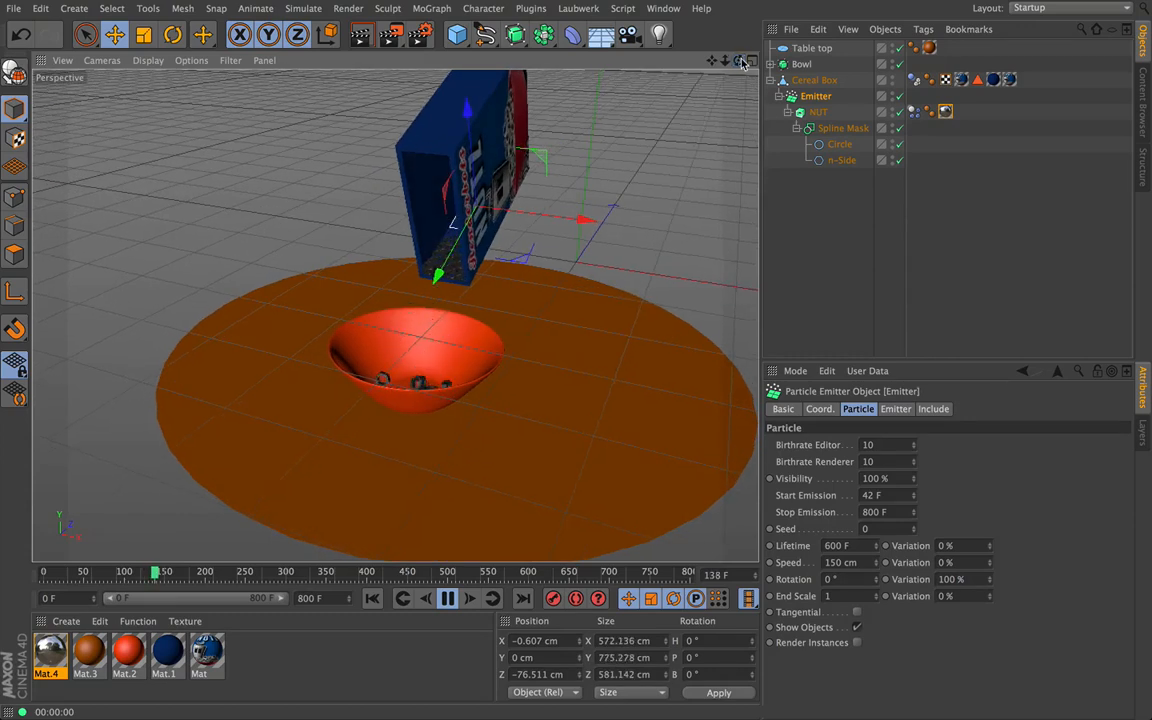
pyautogui.click(447, 598)
# Set the Emitter's editor birthrate to 50 and play the animation from frame 0.
pyautogui.click(372, 598)
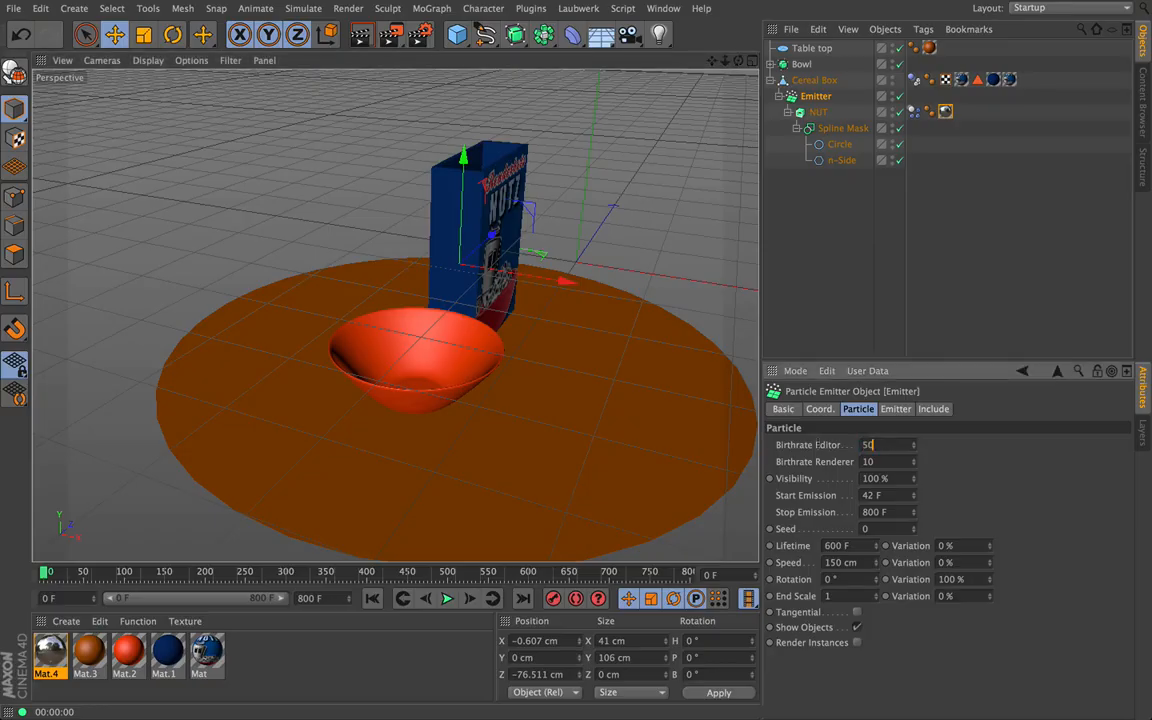
pyautogui.click(447, 598)
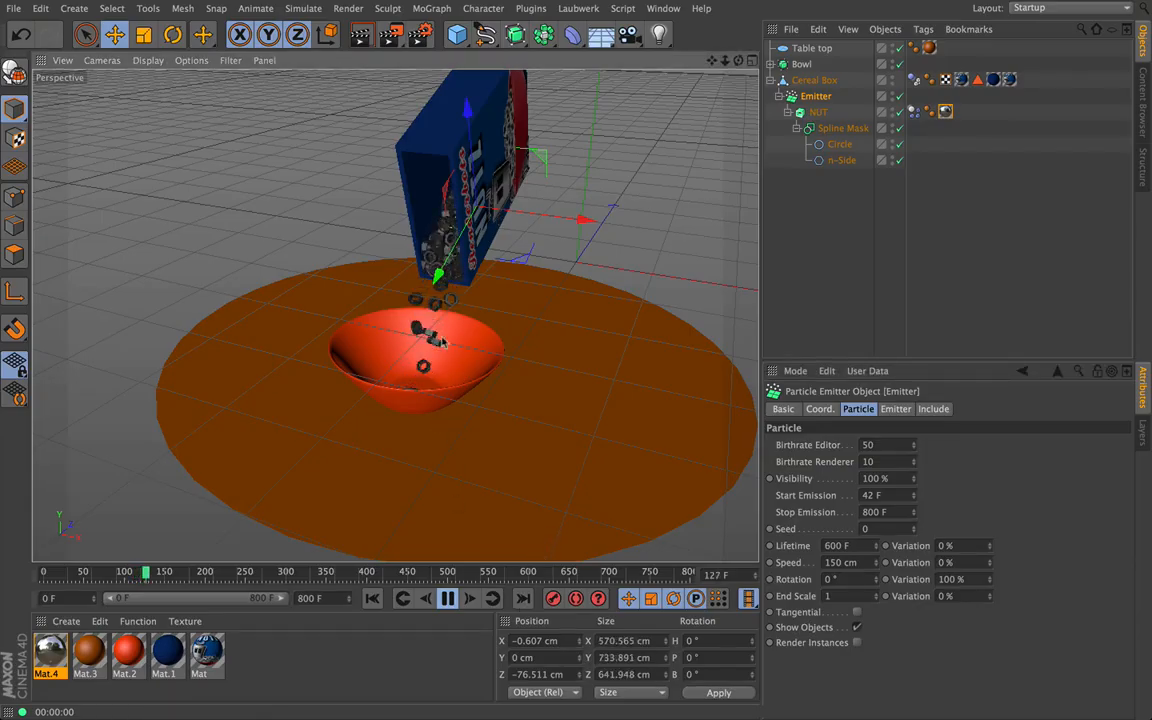
# Watch the pour with objects displayed as wireframe boxes, then stop playback and restore Gouraud shading.
pyautogui.press('n')
pyautogui.press('h')
pyautogui.press('n')
pyautogui.press('l')
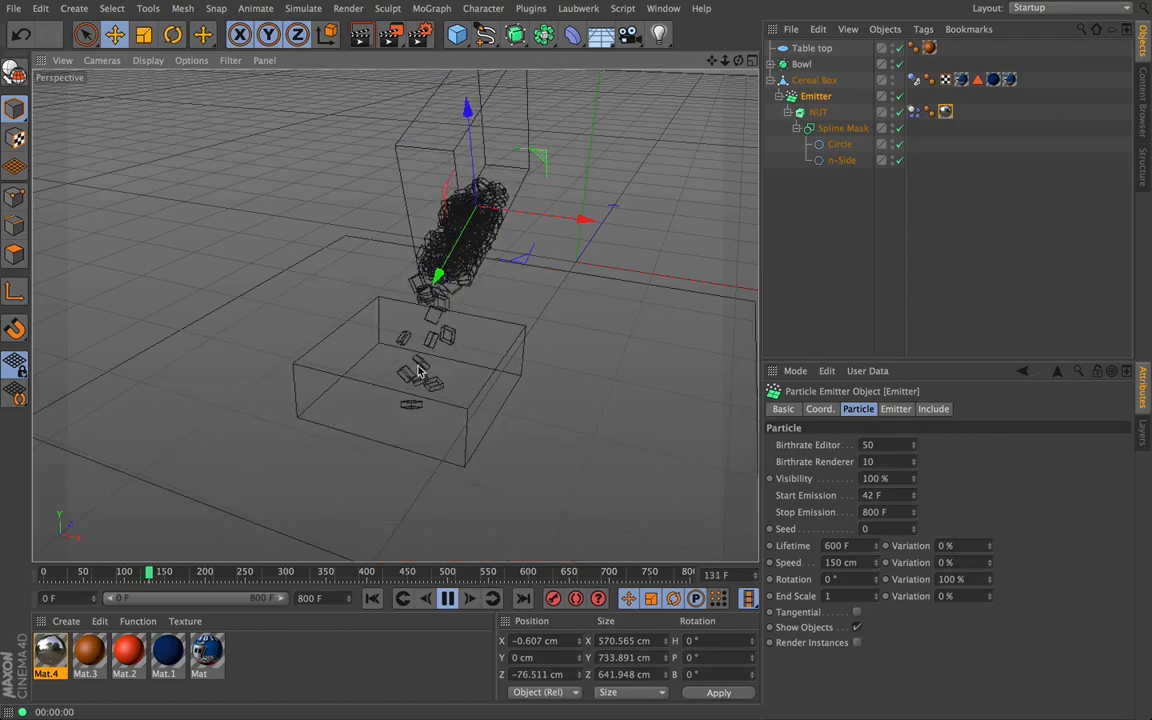
pyautogui.click(449, 599)
pyautogui.press('n')
pyautogui.press('a')
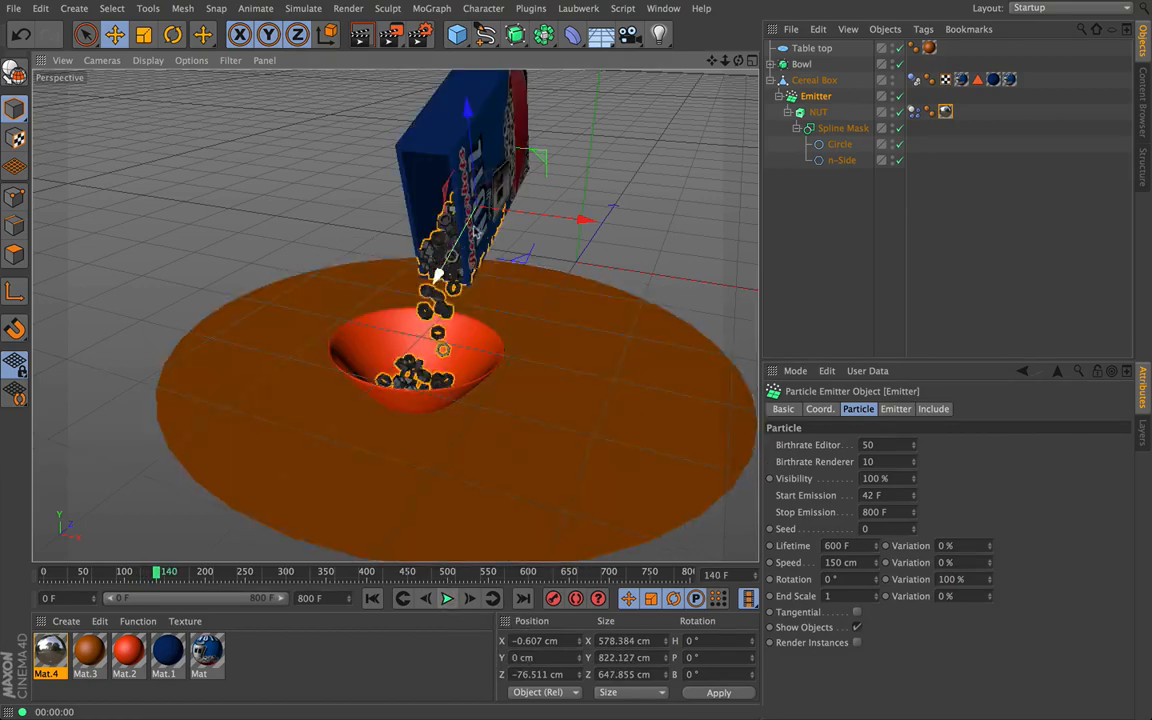
# Return to frame 0 and add a Spot light raised about 346 cm above the scene origin.
pyautogui.moveTo(738, 60); pyautogui.dragTo(648, 66)
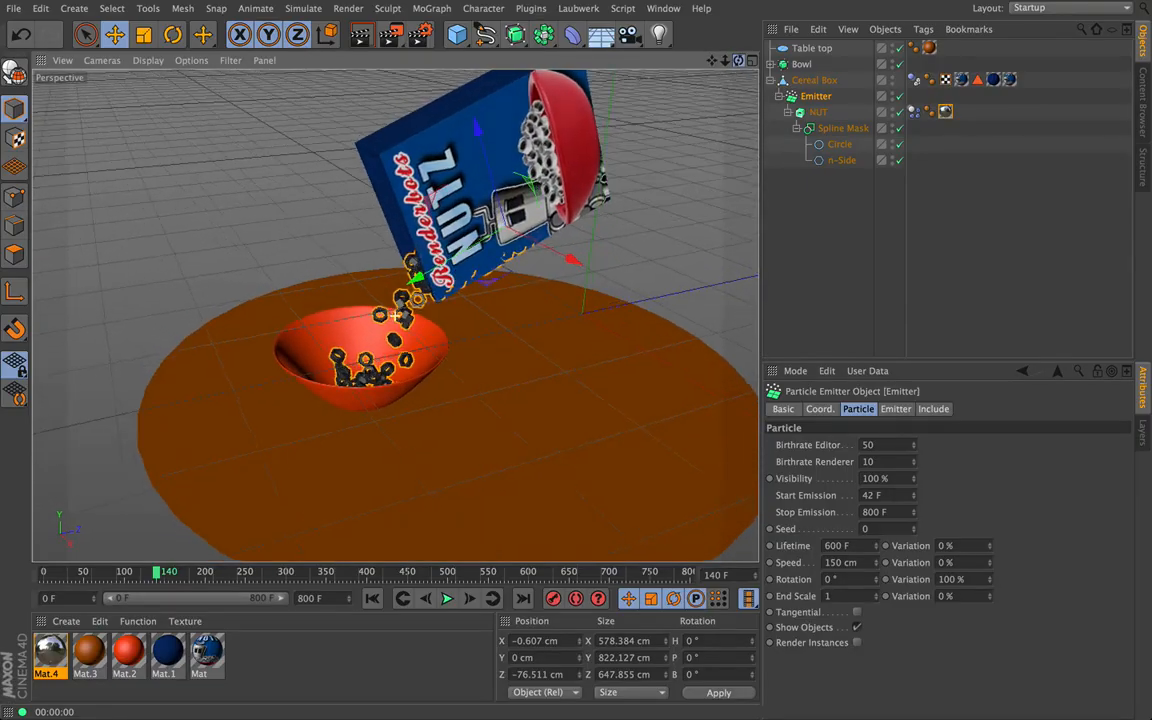
pyautogui.click(371, 598)
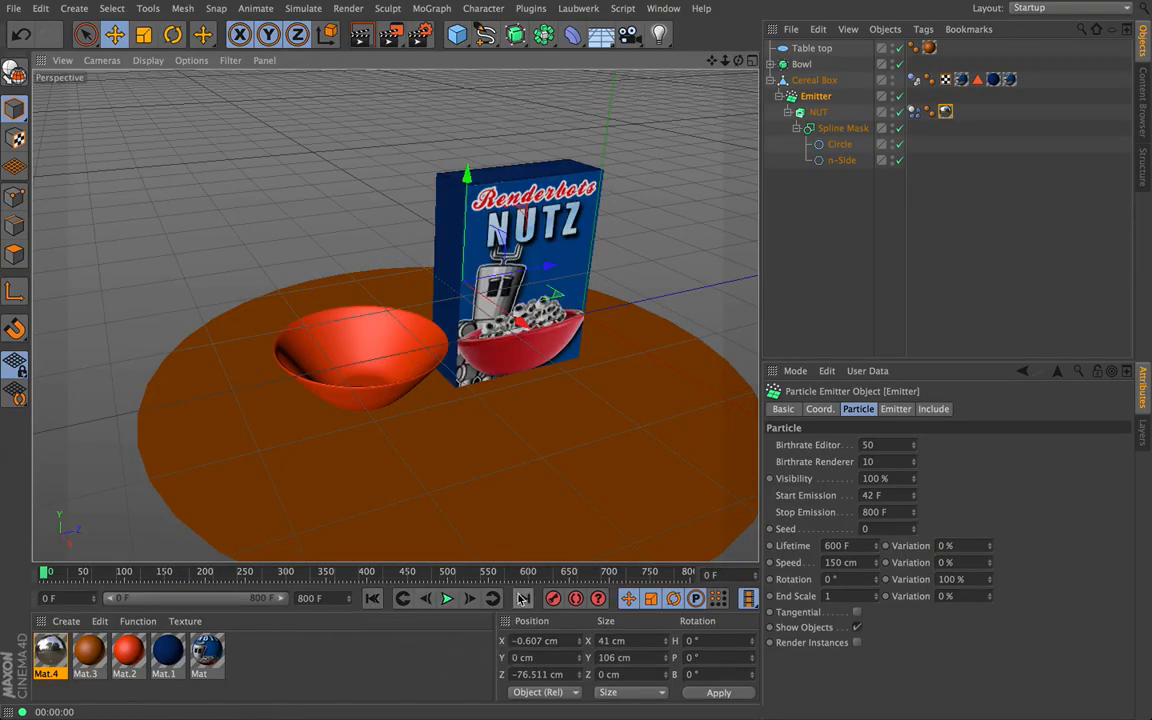
pyautogui.scroll(-5, 660, 80)
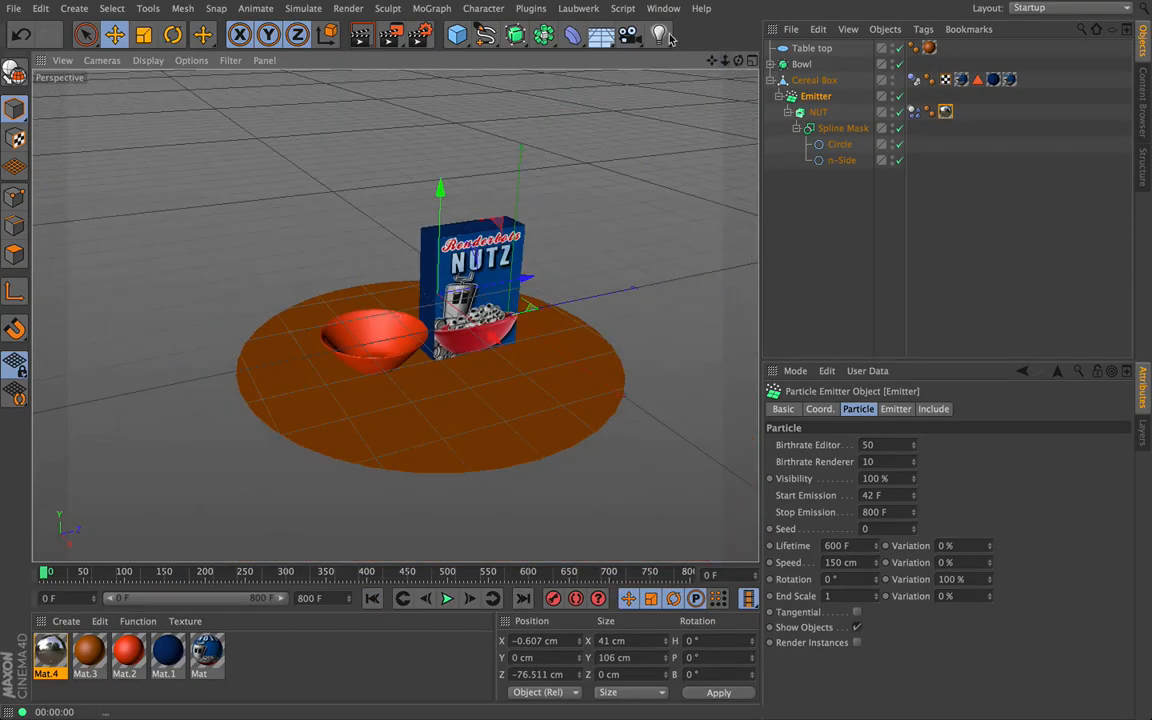
pyautogui.click(660, 35)
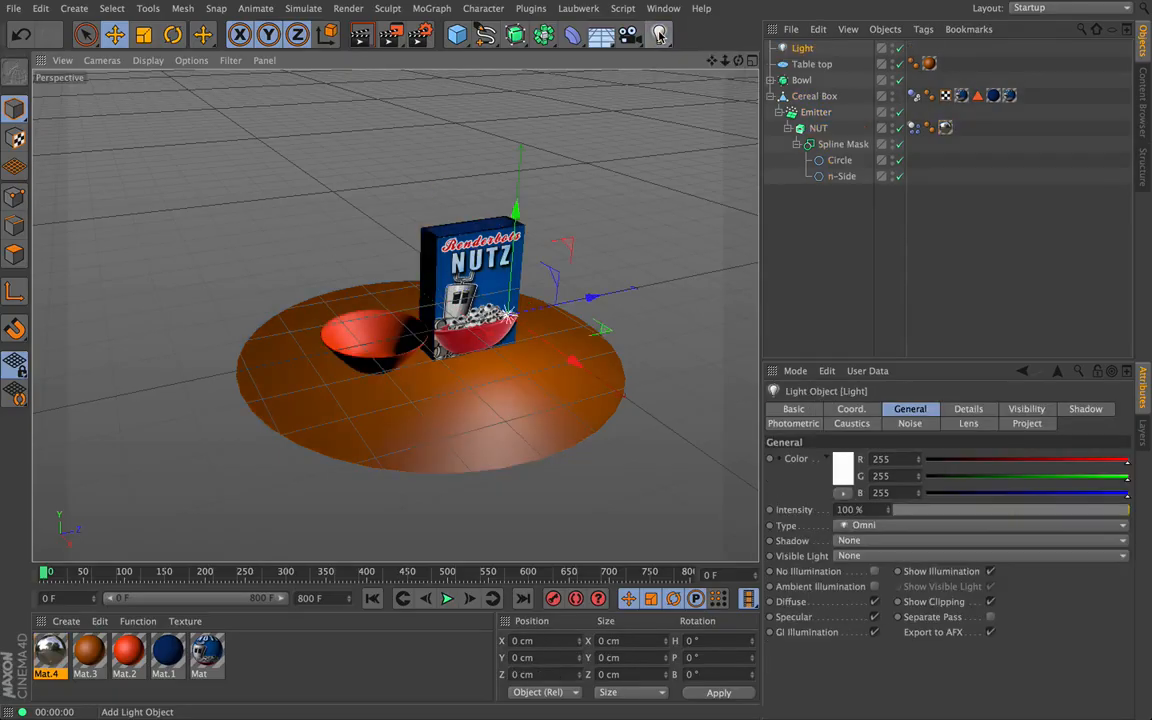
pyautogui.moveTo(540, 218); pyautogui.dragTo(548, 28)
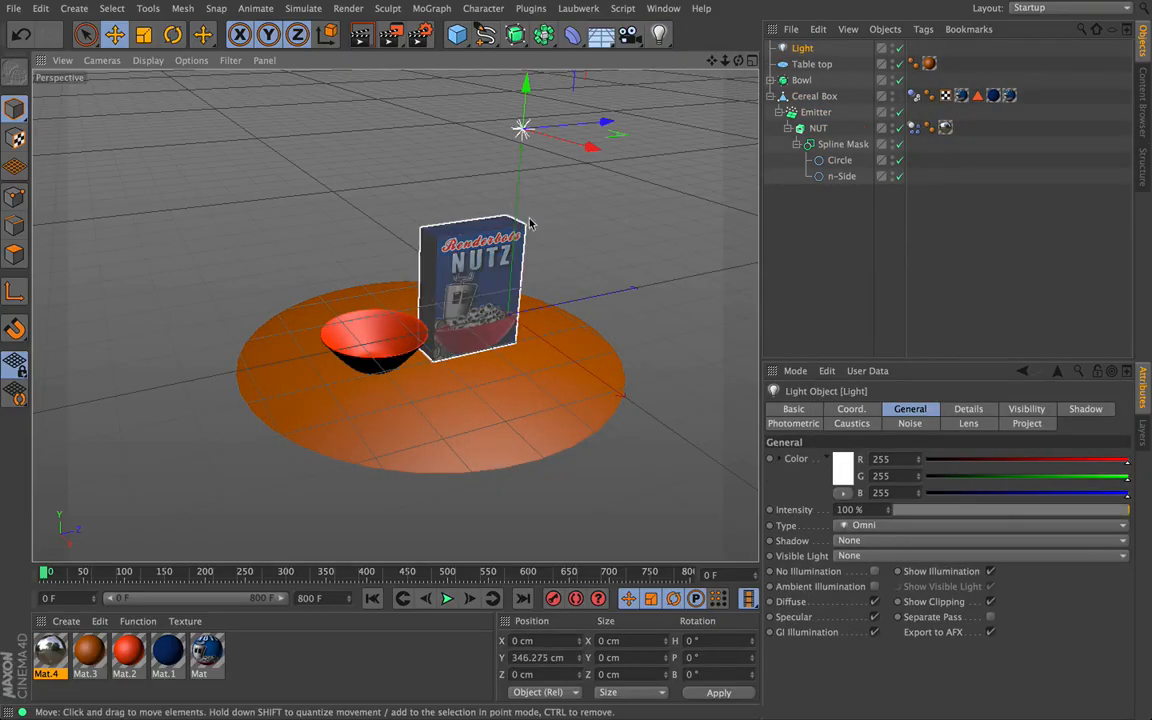
pyautogui.click(870, 525)
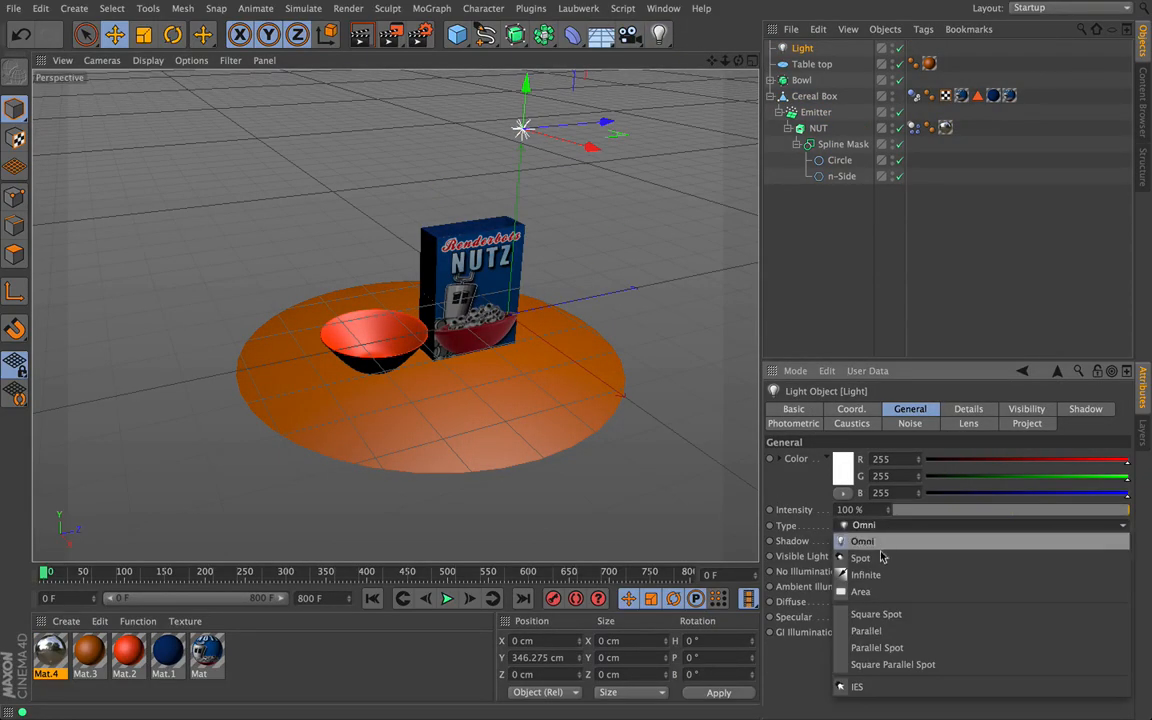
pyautogui.click(878, 550)
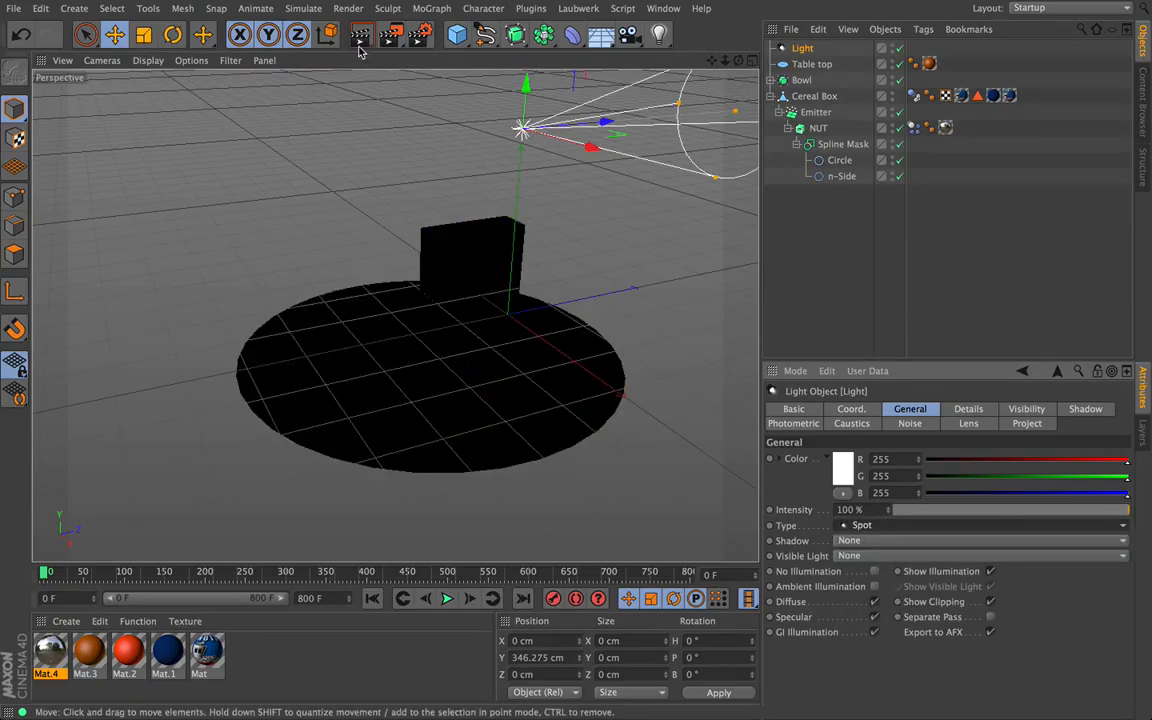
# Tilt the spot light down towards the table to a pitch of about -107.5° and widen its cone.
pyautogui.click(172, 34)
pyautogui.moveTo(474, 95); pyautogui.dragTo(490, 97)
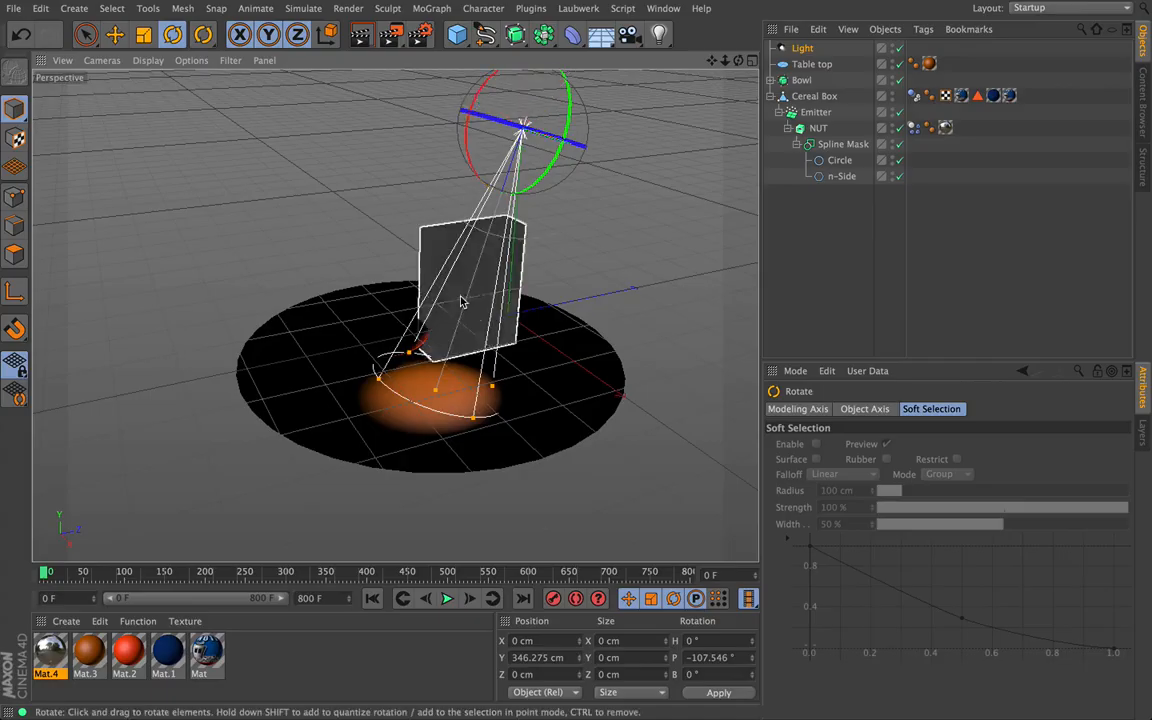
pyautogui.moveTo(492, 385); pyautogui.dragTo(540, 378)
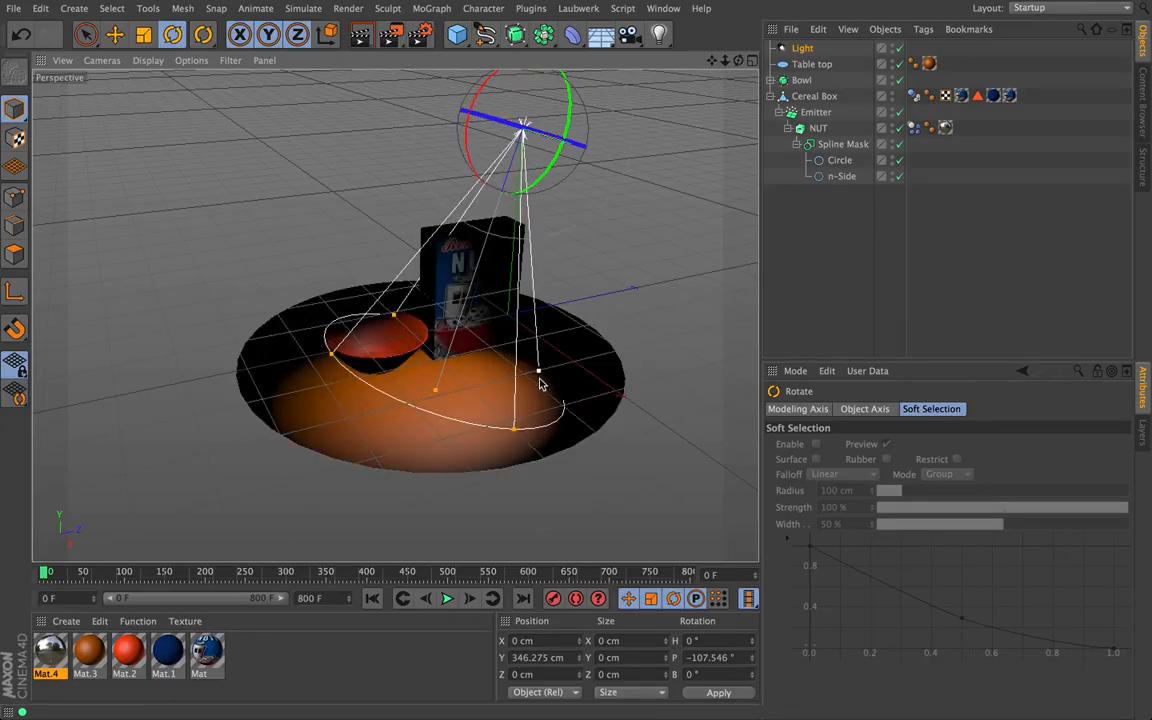
# Move the spot light up and back to about X -106 cm, Y 497 cm, Z 78 cm.
pyautogui.click(115, 35)
pyautogui.moveTo(597, 148); pyautogui.dragTo(558, 140)
pyautogui.moveTo(452, 218); pyautogui.dragTo(527, 100)
pyautogui.keyDown('alt'); pyautogui.moveTo(450, 330); pyautogui.dragTo(395, 316); pyautogui.keyUp('alt')
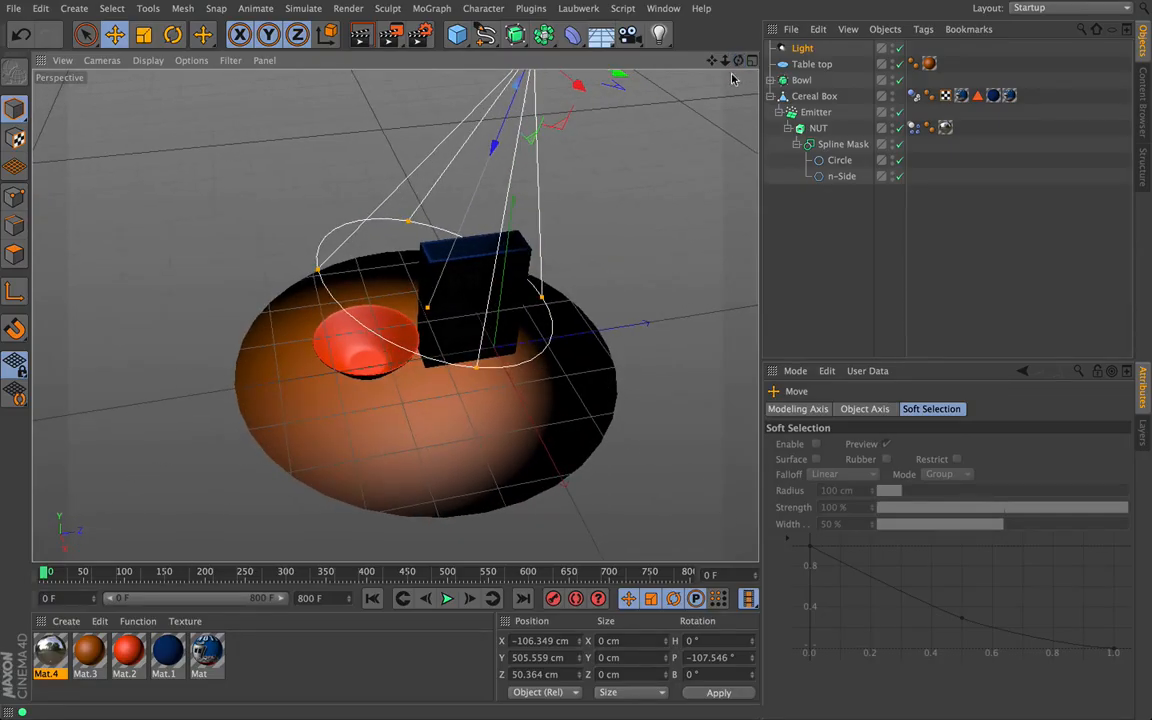
pyautogui.moveTo(620, 76); pyautogui.dragTo(640, 60)
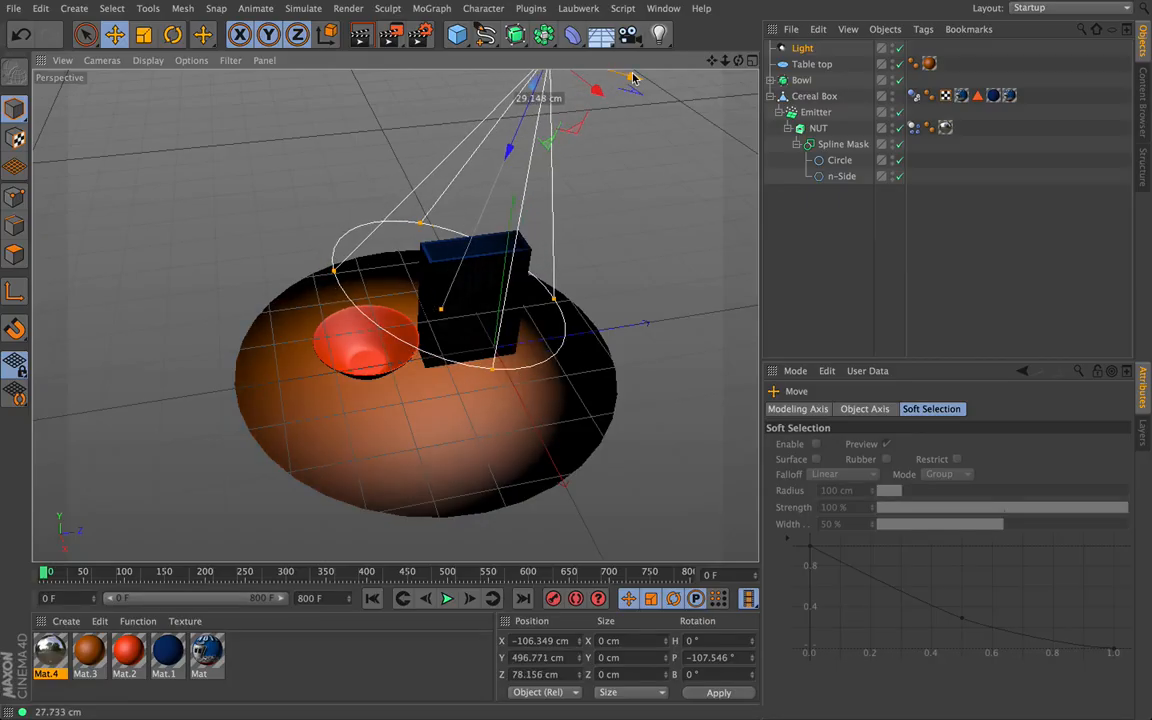
pyautogui.keyDown('alt'); pyautogui.moveTo(556, 251); pyautogui.dragTo(395, 316); pyautogui.keyUp('alt')
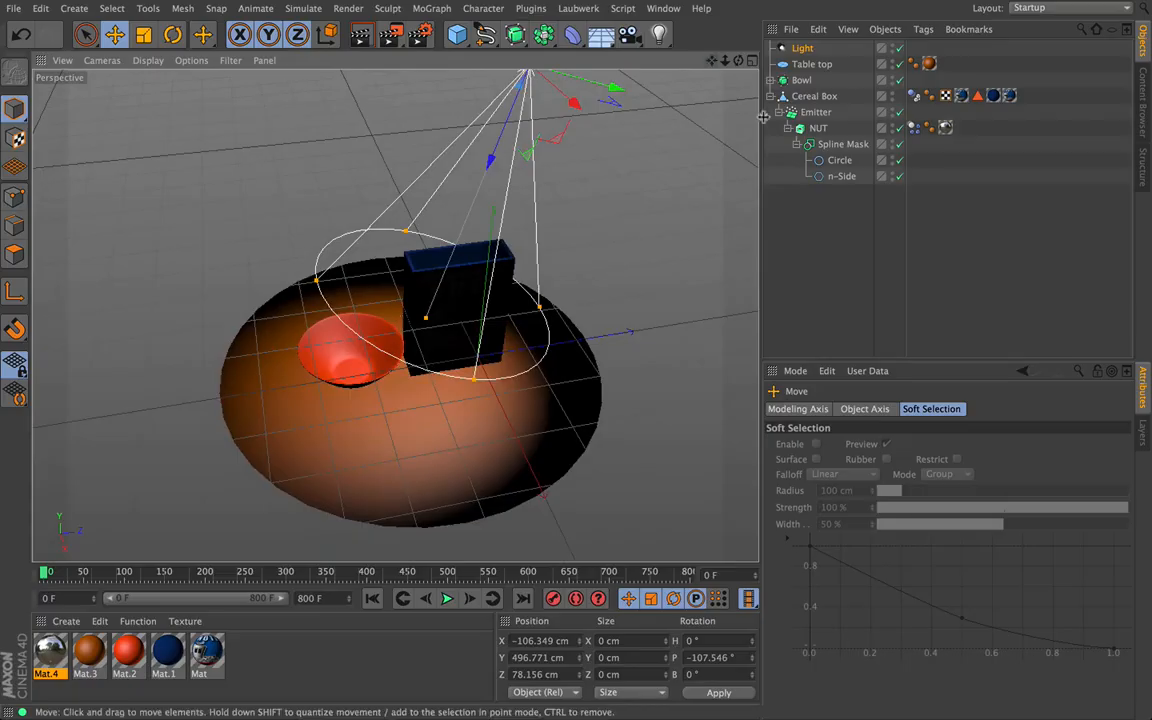
# Set the spot light's shadow to Shadow Maps (Soft) and render the view to check it.
pyautogui.click(802, 48)
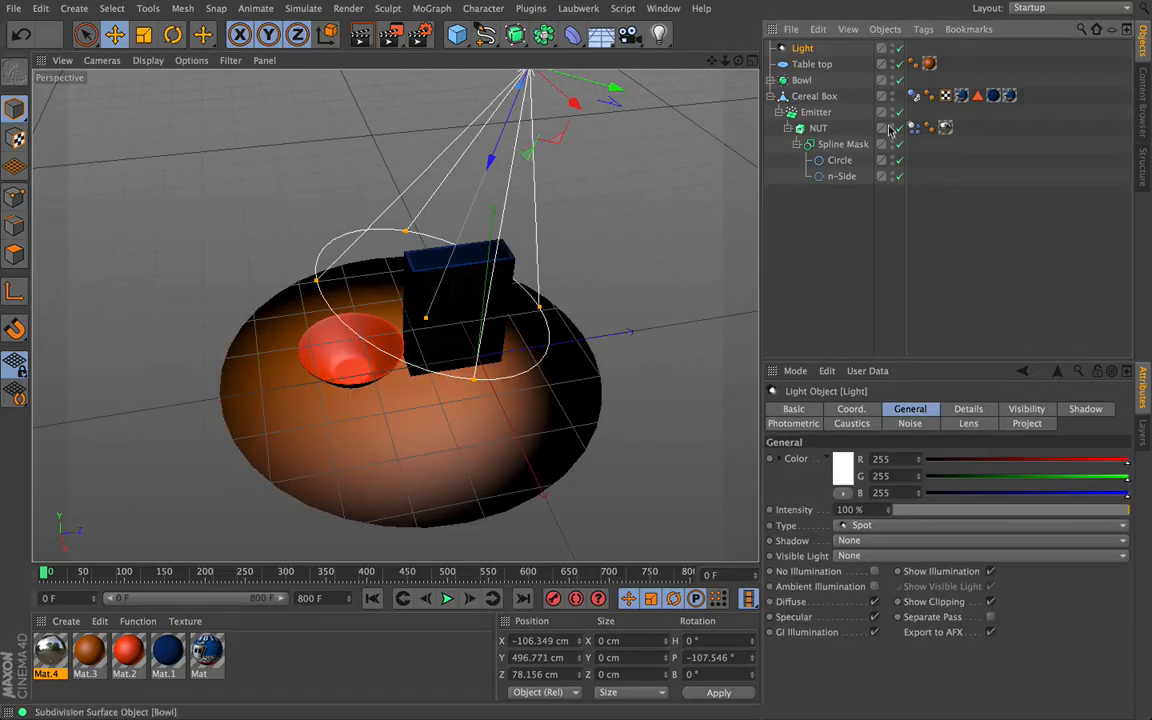
pyautogui.click(872, 541)
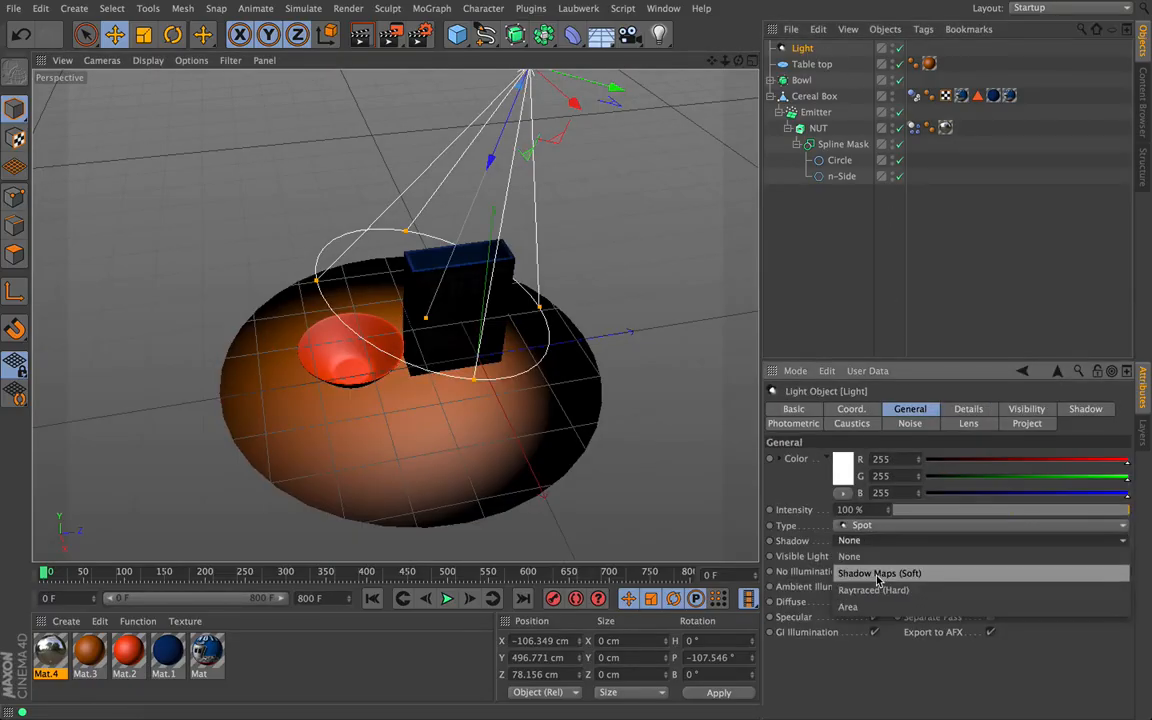
pyautogui.click(878, 578)
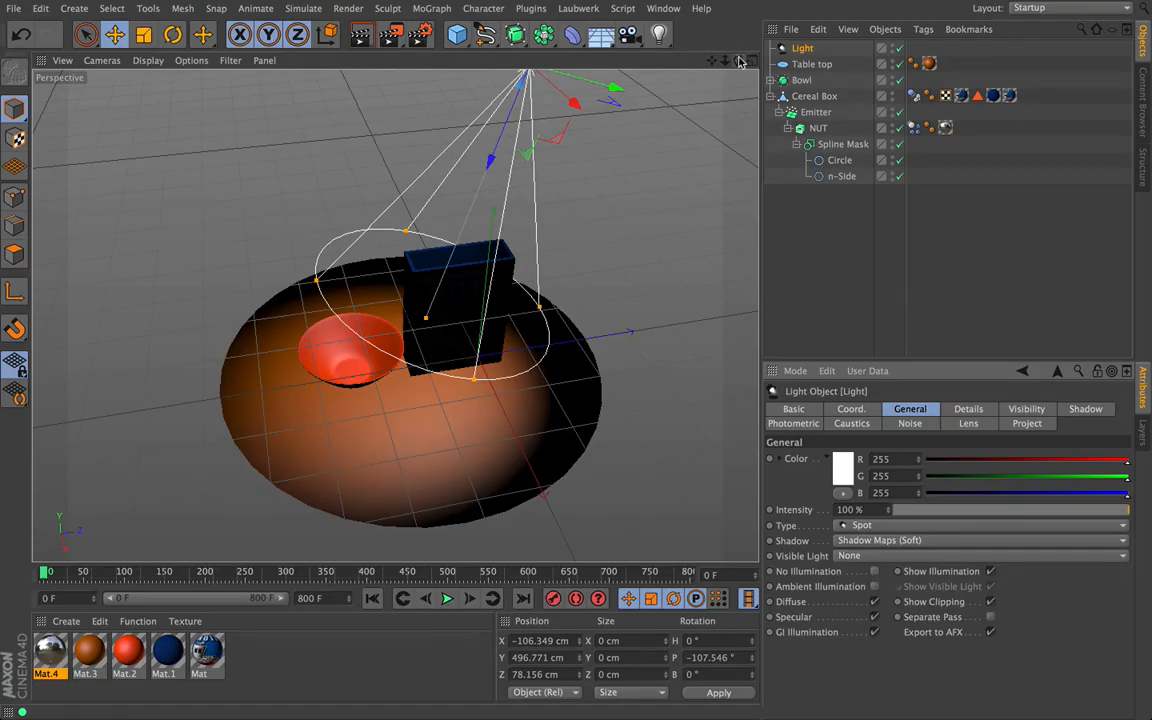
pyautogui.keyDown('alt'); pyautogui.moveTo(420, 350); pyautogui.dragTo(395, 316); pyautogui.keyUp('alt')
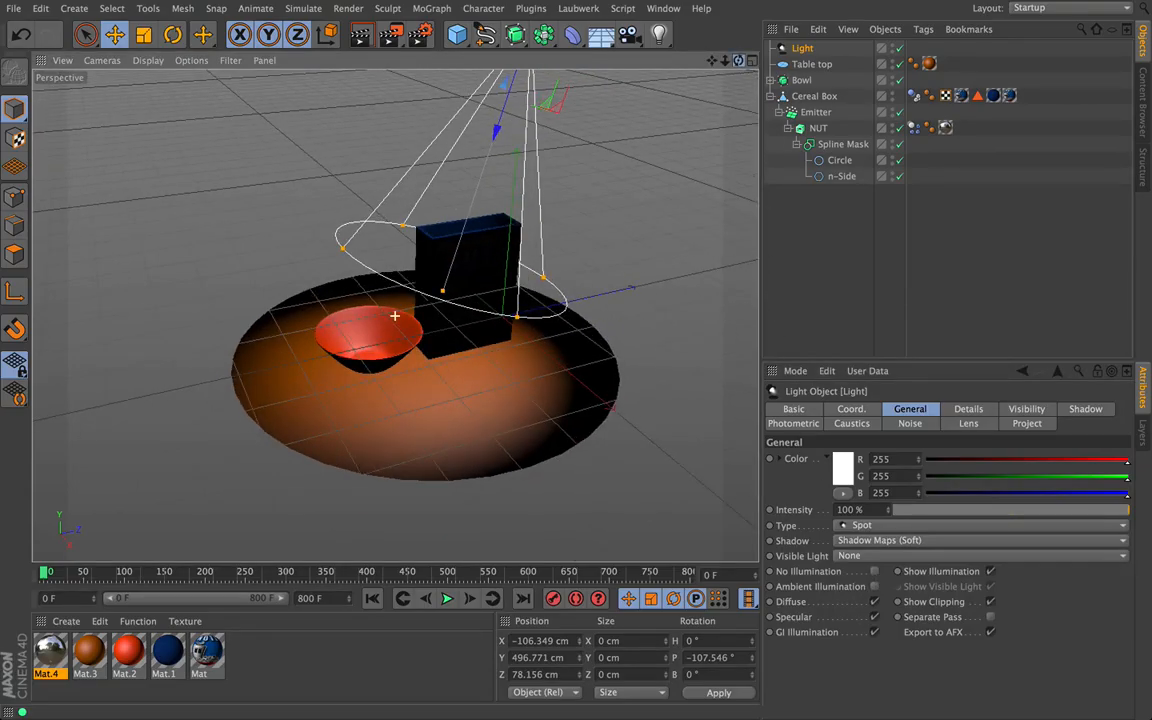
pyautogui.click(360, 34)
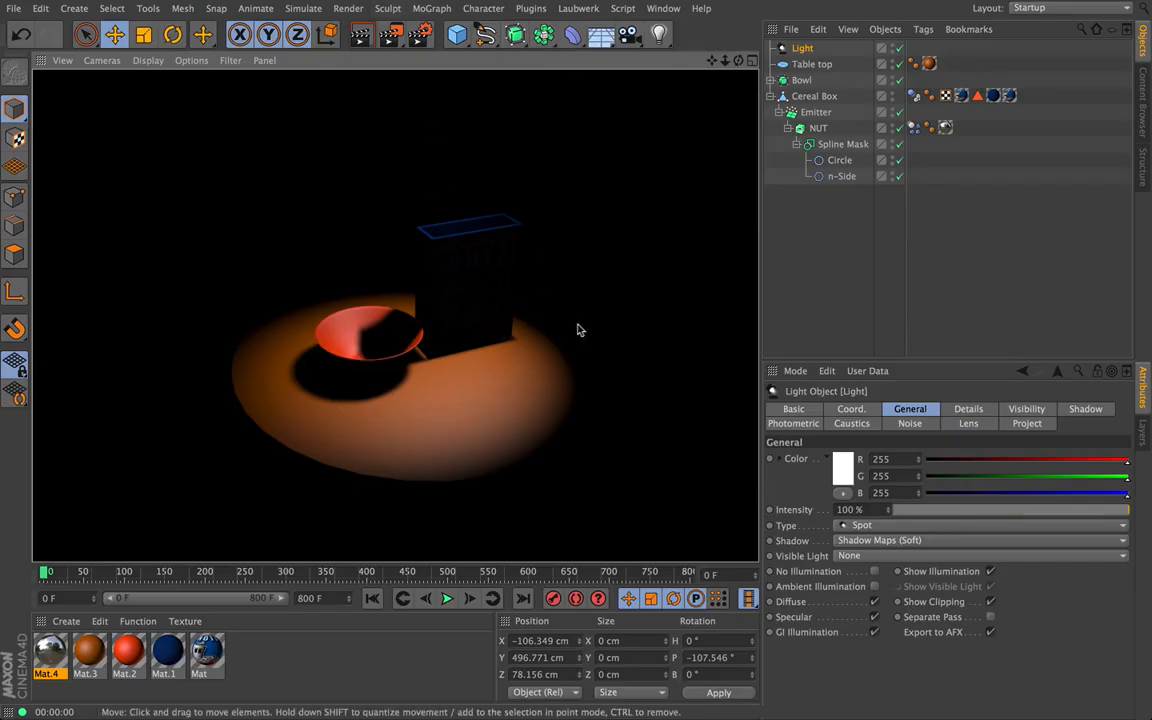
# Add a second Omni light in front of the box at about X 289 cm with Shadow Maps (Soft) and test-render it.
pyautogui.click(659, 35)
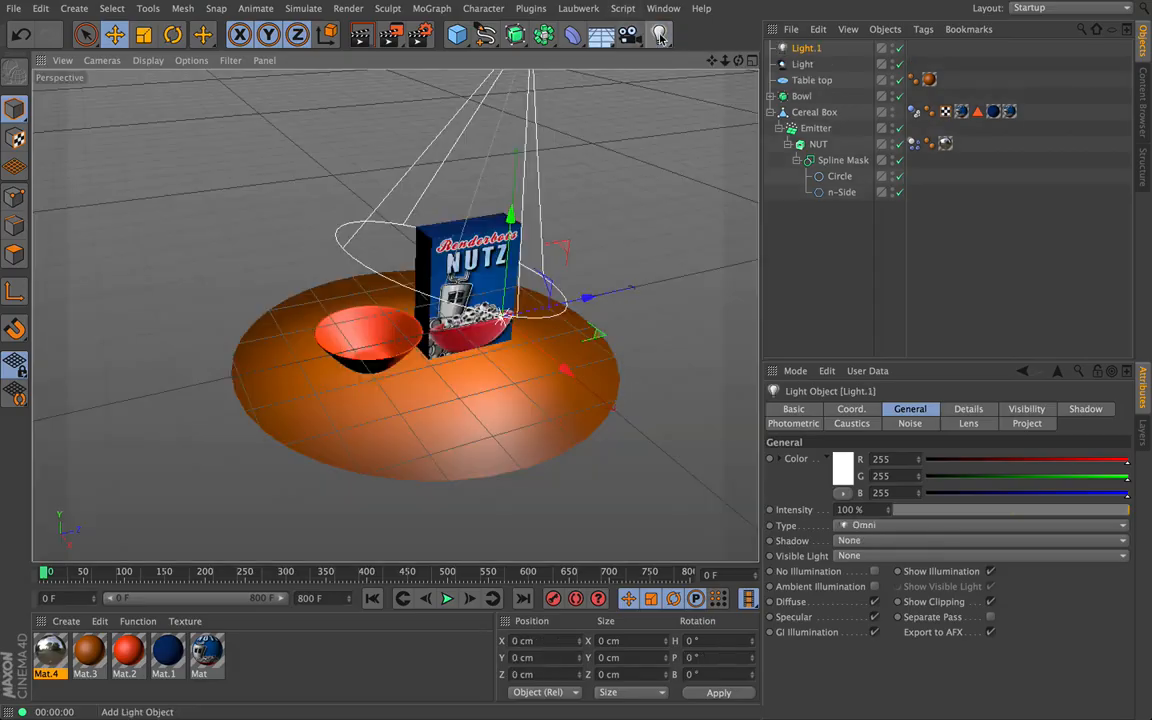
pyautogui.moveTo(566, 367); pyautogui.dragTo(658, 501)
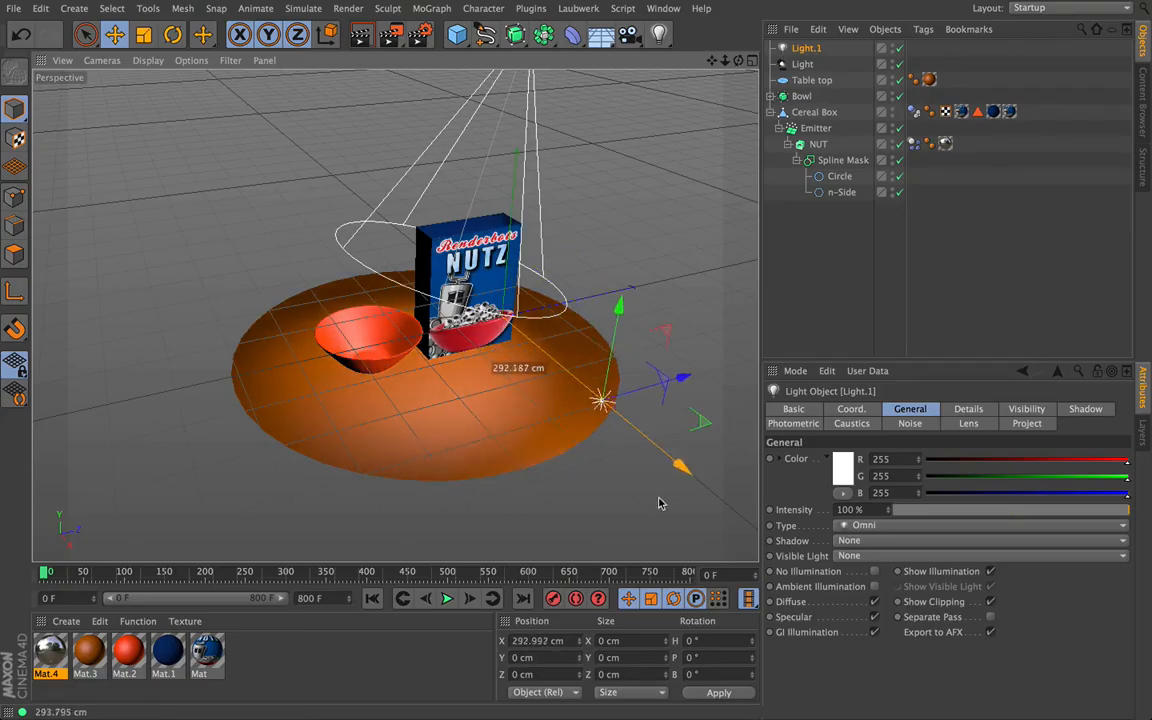
pyautogui.click(880, 544)
pyautogui.click(860, 505)
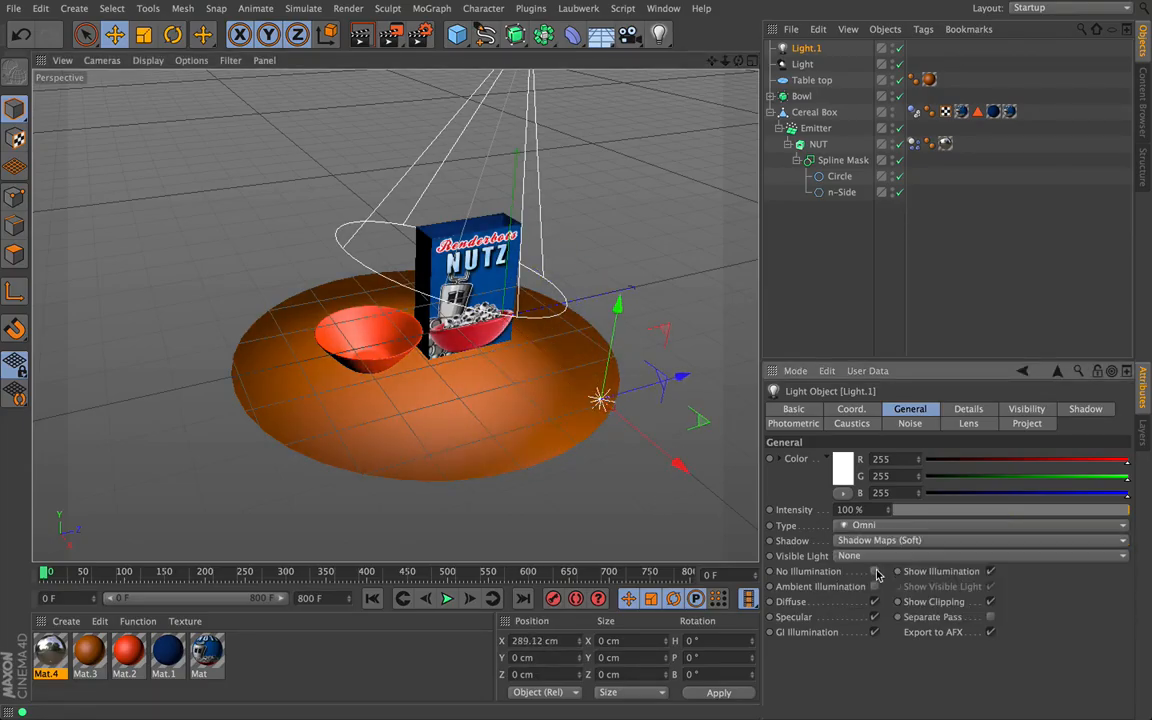
pyautogui.click(360, 34)
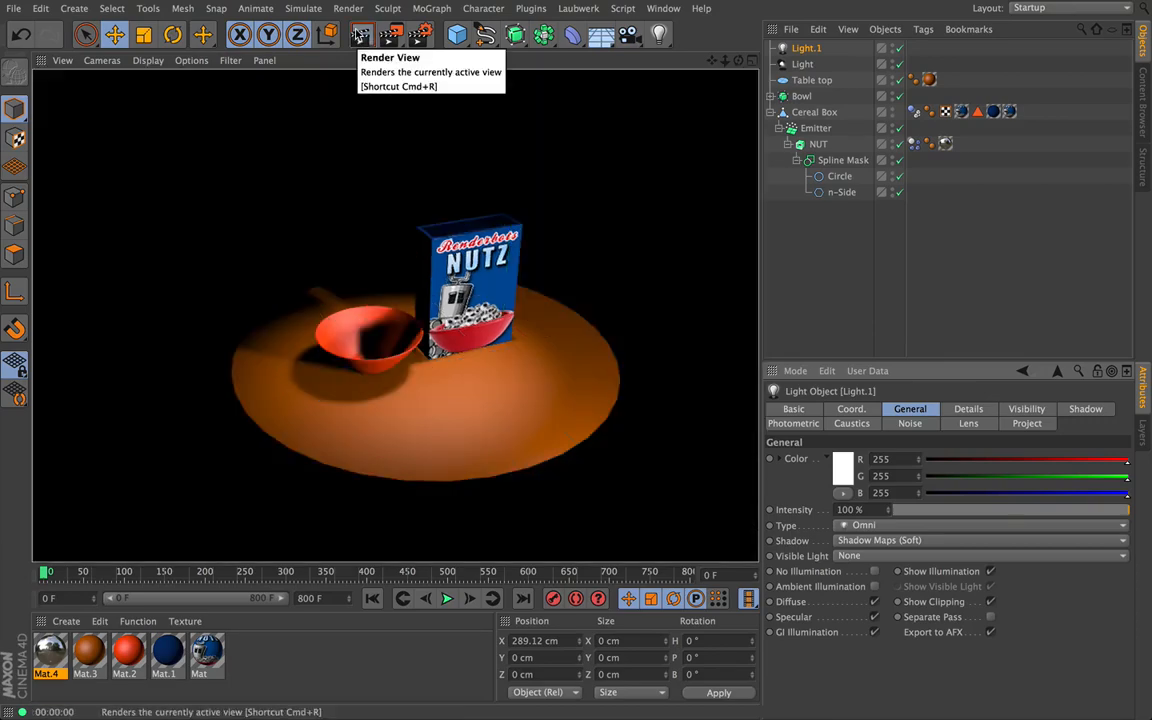
# Render a lower, closer view of the bowl and cereal box at frame 0.
pyautogui.click(670, 60)
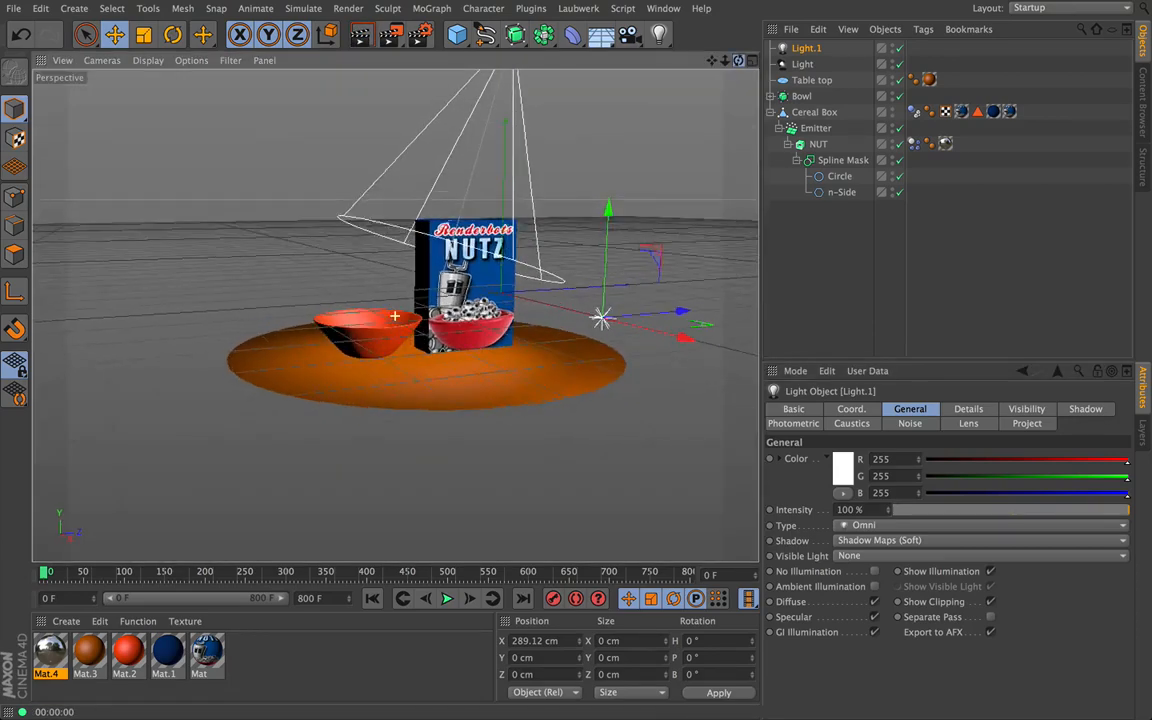
pyautogui.moveTo(726, 61); pyautogui.dragTo(705, 72)
pyautogui.click(361, 35)
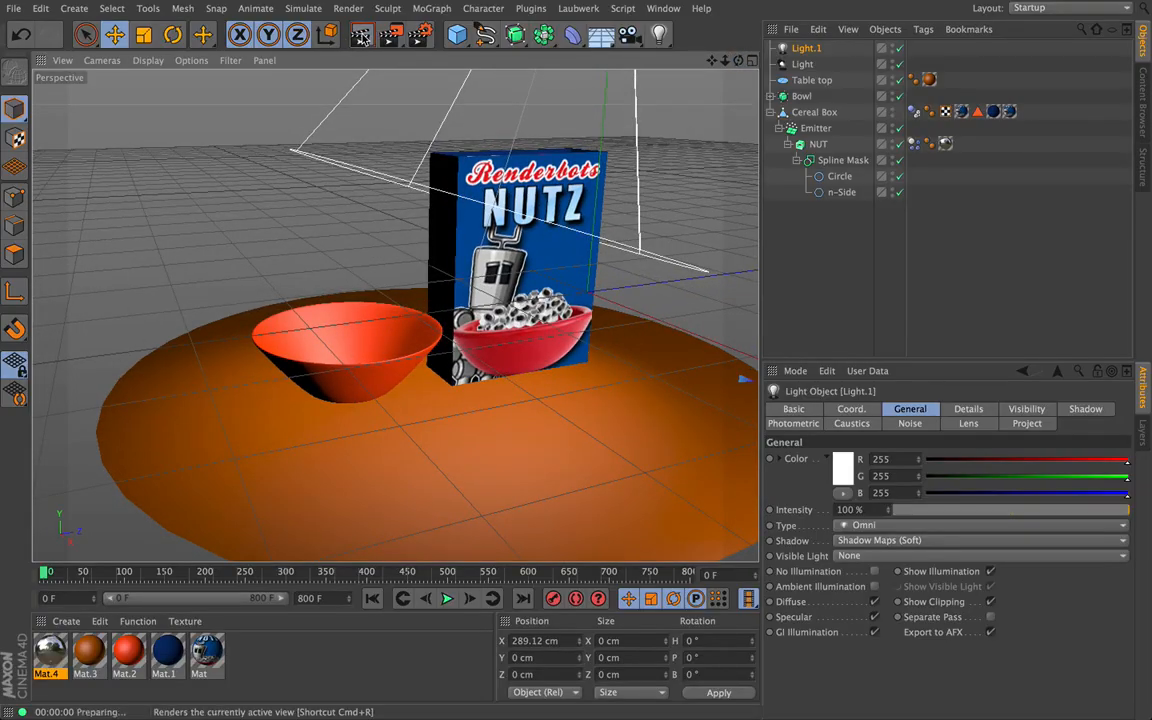
# Play the animation to frame 116 and render the pour from the side and from a higher angle.
pyautogui.click(447, 599)
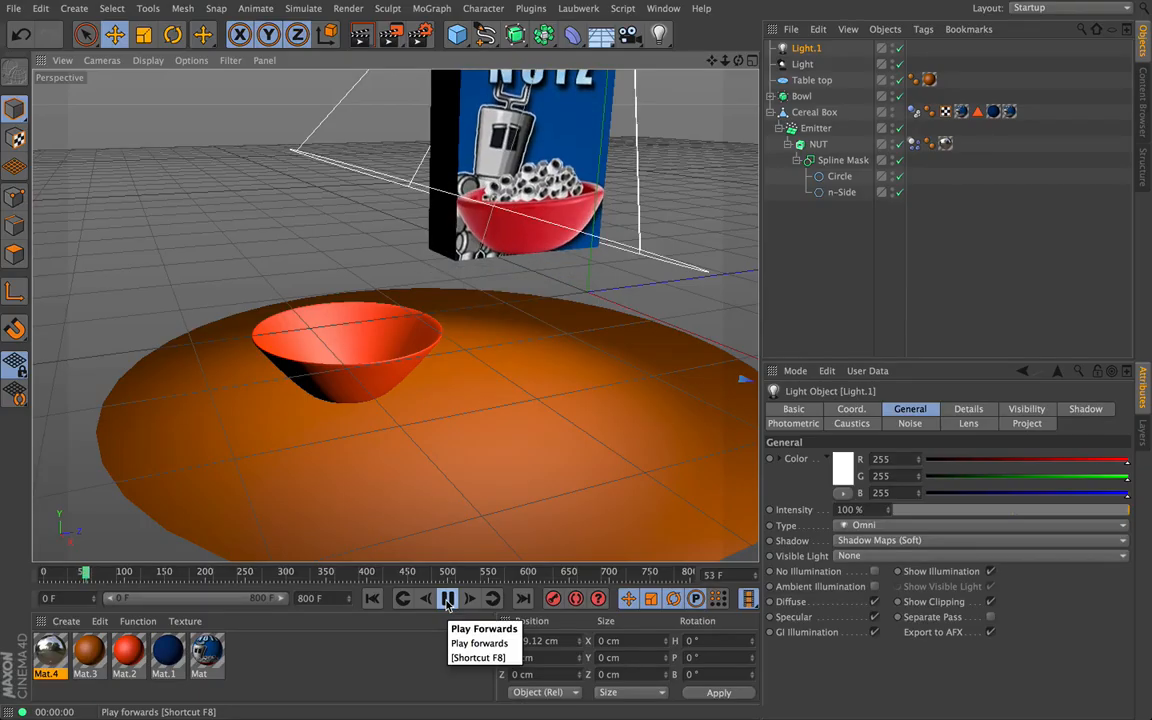
pyautogui.scroll(-3, 396, 316)
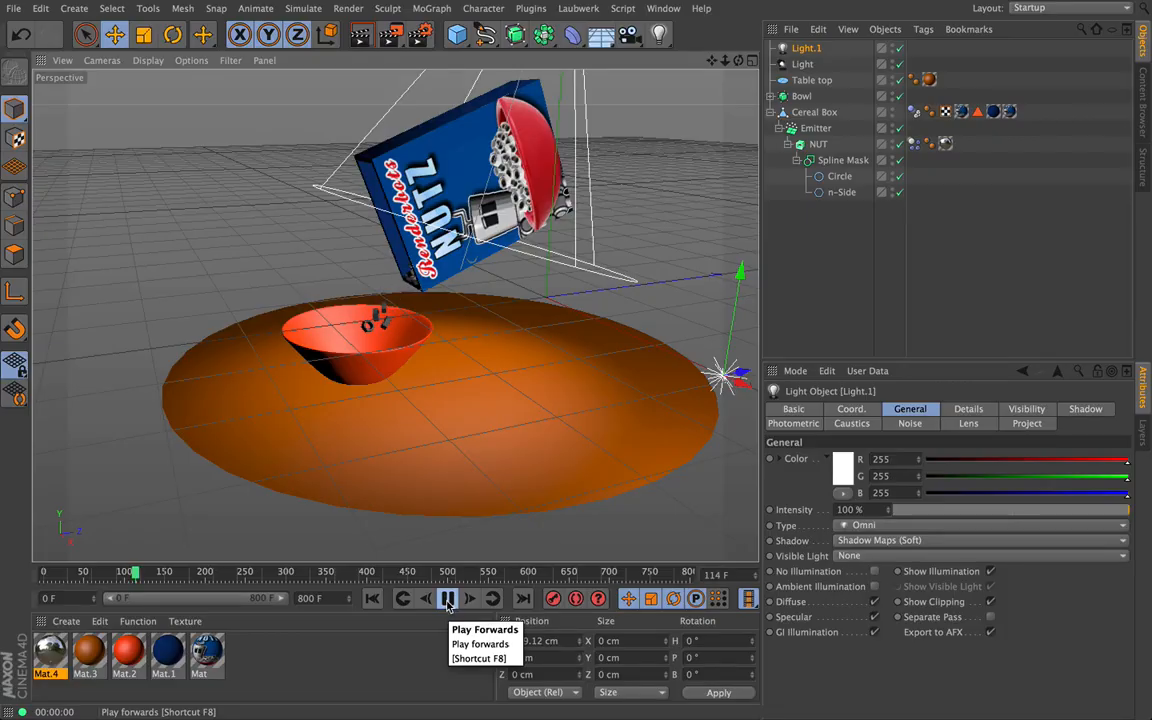
pyautogui.click(447, 598)
pyautogui.click(364, 36)
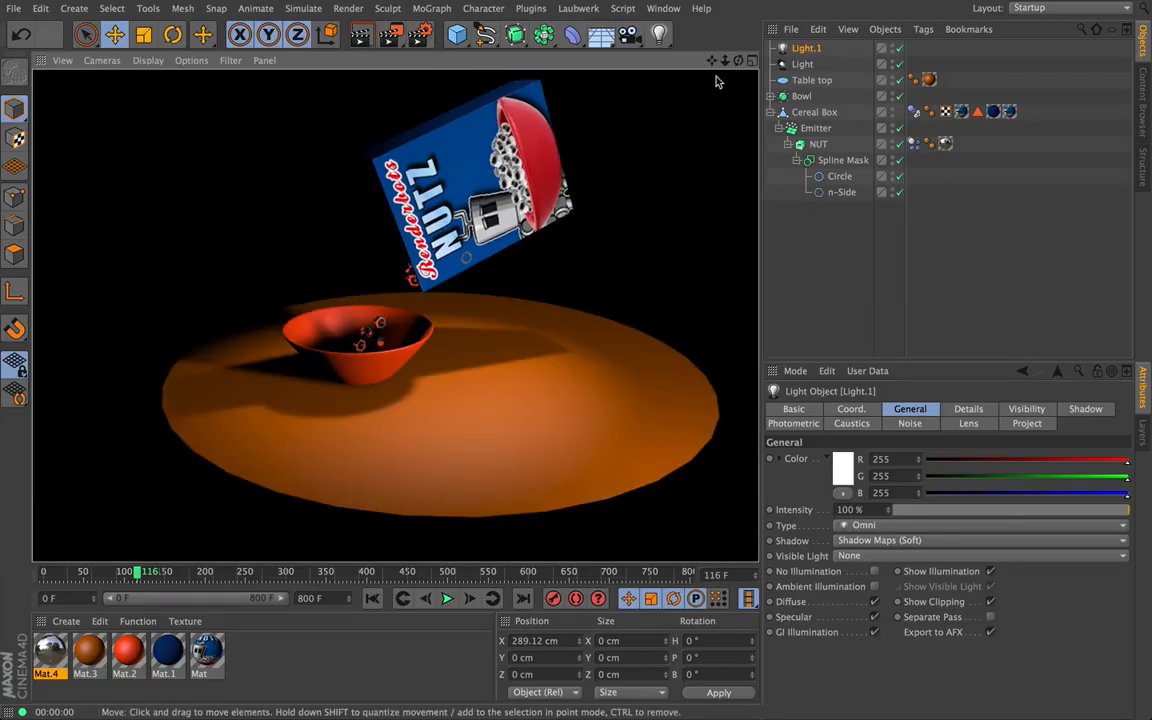
pyautogui.keyDown('alt'); pyautogui.moveTo(716, 80); pyautogui.dragTo(395, 316); pyautogui.keyUp('alt')
pyautogui.click(362, 36)
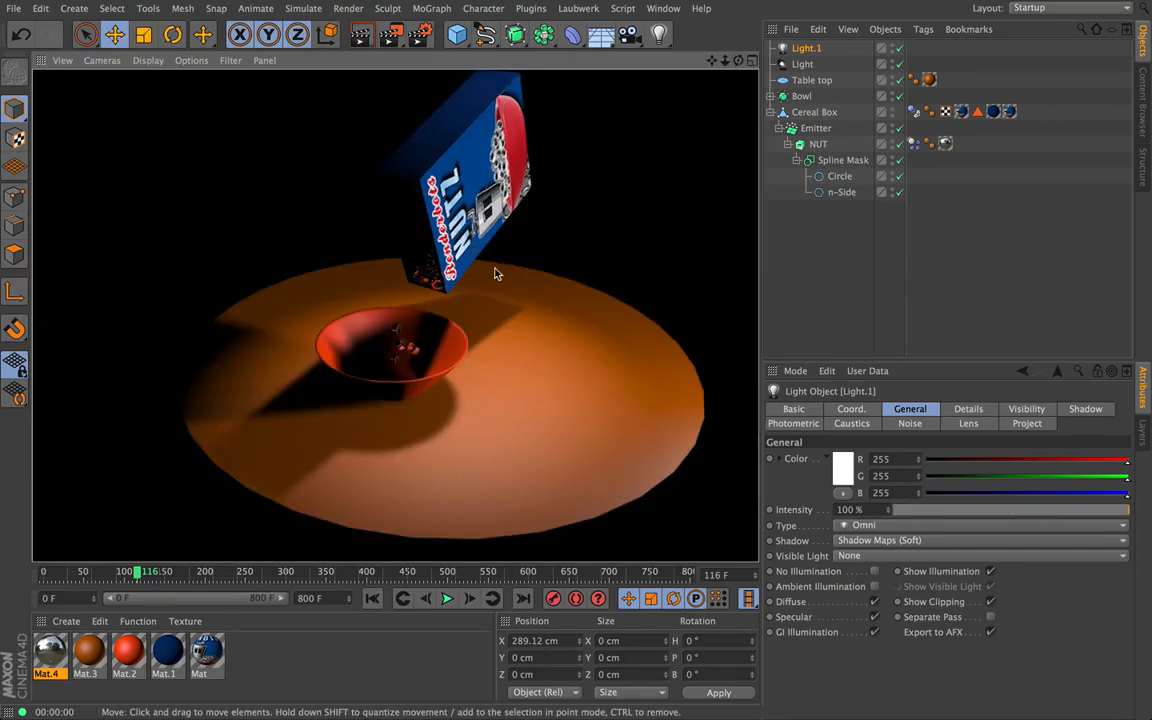
# Add a third Omni light at about X -467 cm, Y 259 cm with Shadow Maps (Soft) and test-render it.
pyautogui.click(658, 35)
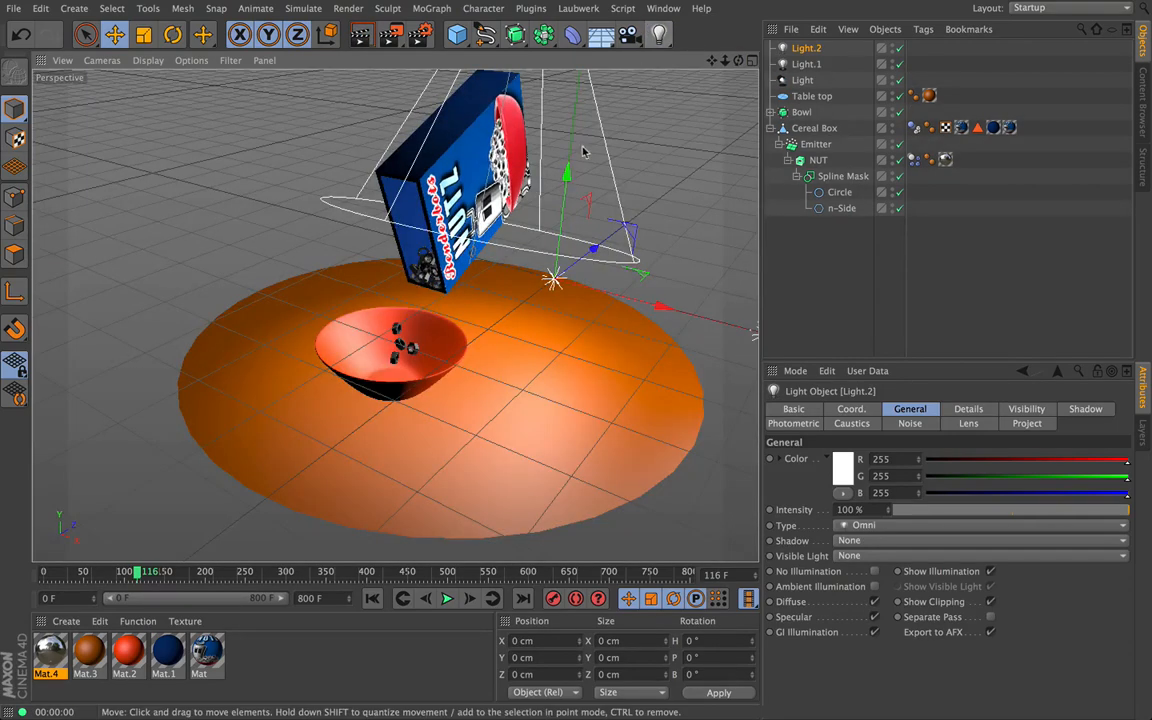
pyautogui.moveTo(657, 318); pyautogui.dragTo(316, 77)
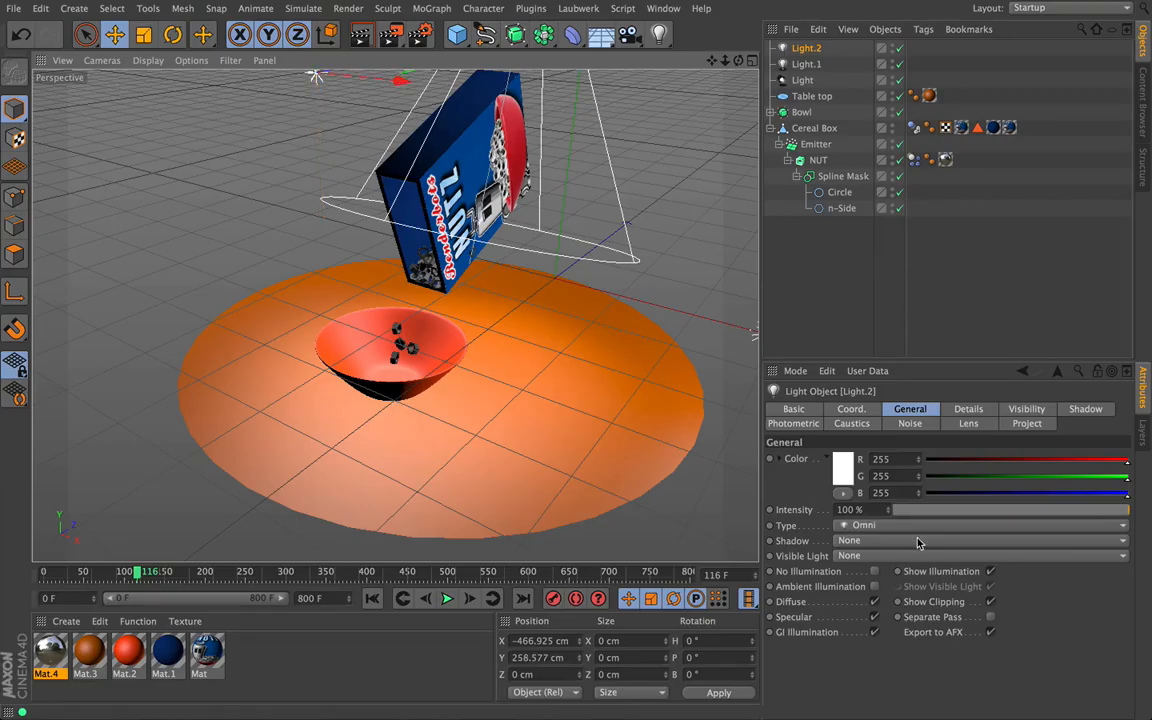
pyautogui.click(900, 541)
pyautogui.click(879, 573)
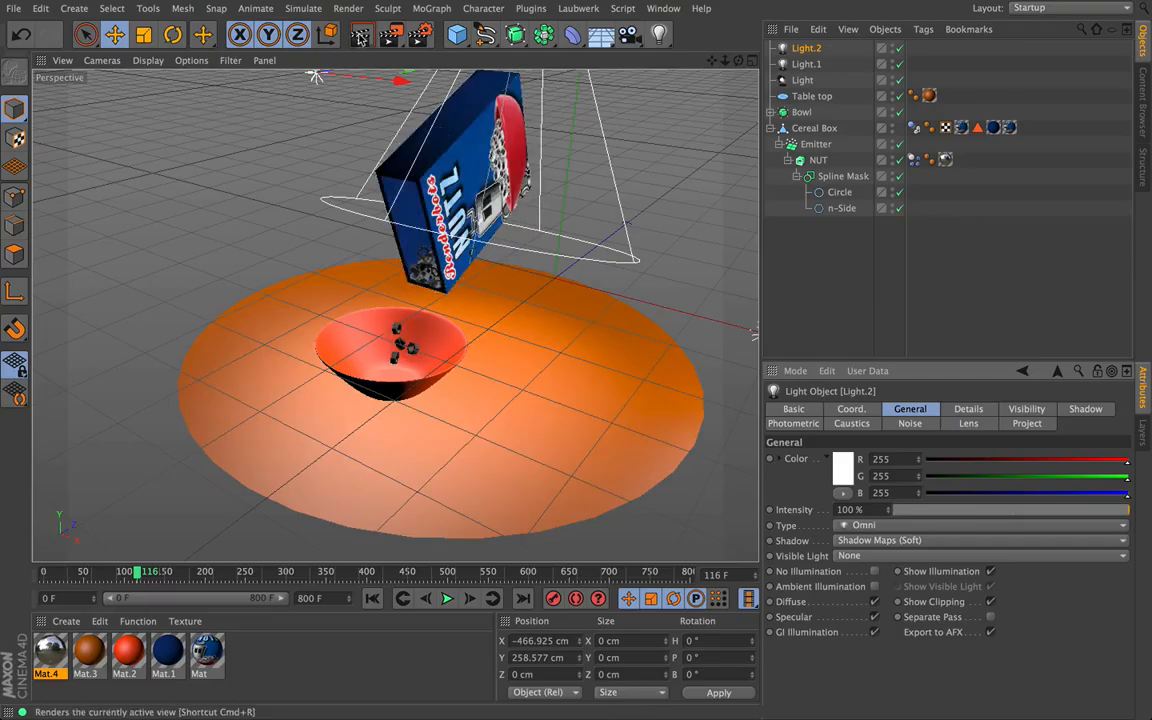
pyautogui.click(361, 36)
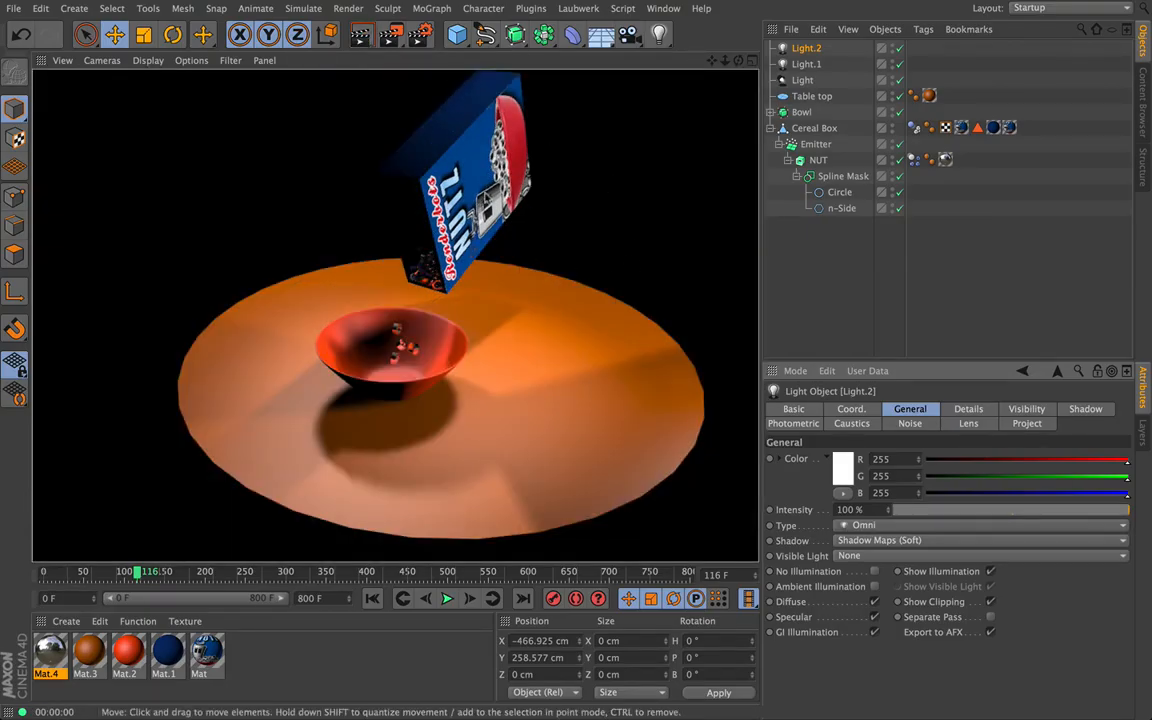
# Watch the nuts pour into the bowl in close-up and stop playback at frame 130.
pyautogui.scroll(5, 395, 316)
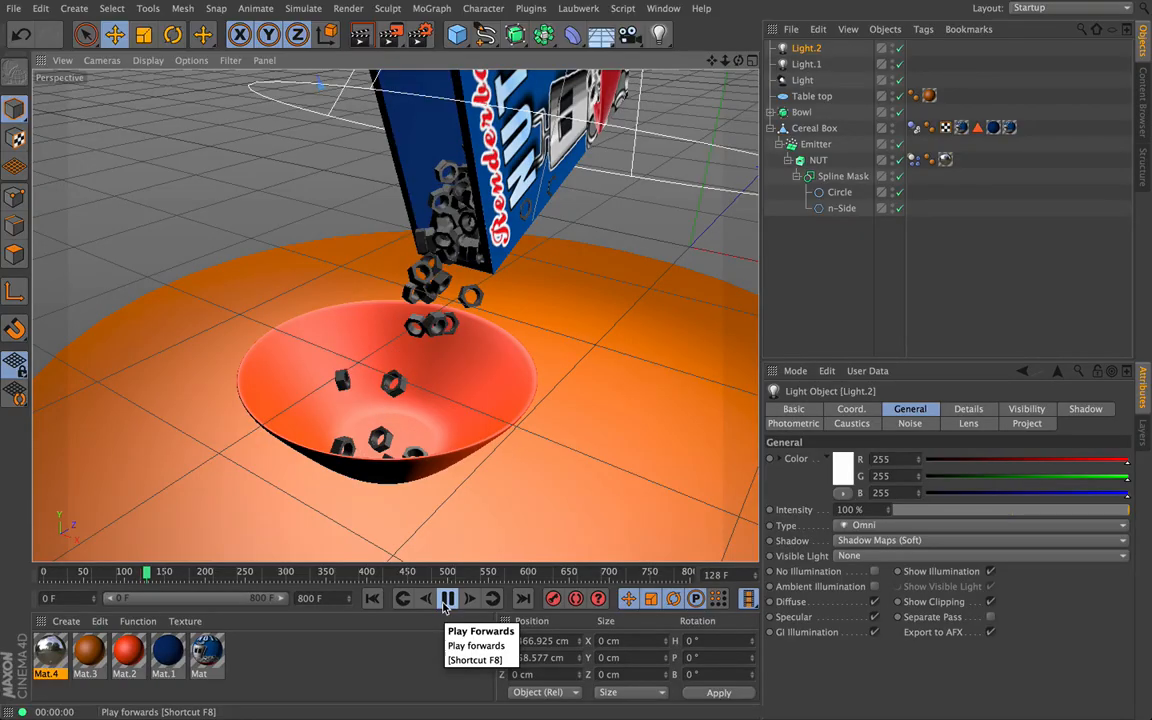
pyautogui.press('n')
pyautogui.press('f')
pyautogui.click(447, 598)
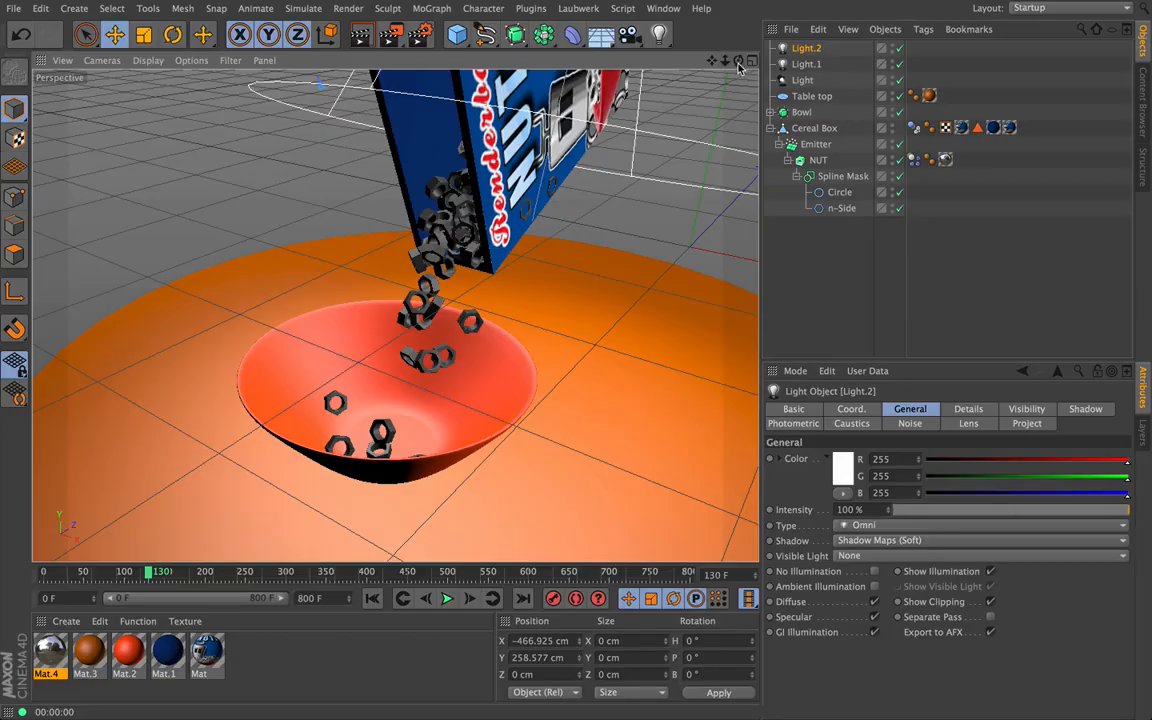
# Exit full-screen mode and minimize the project window to show the desktop.
pyautogui.moveTo(343, 5)
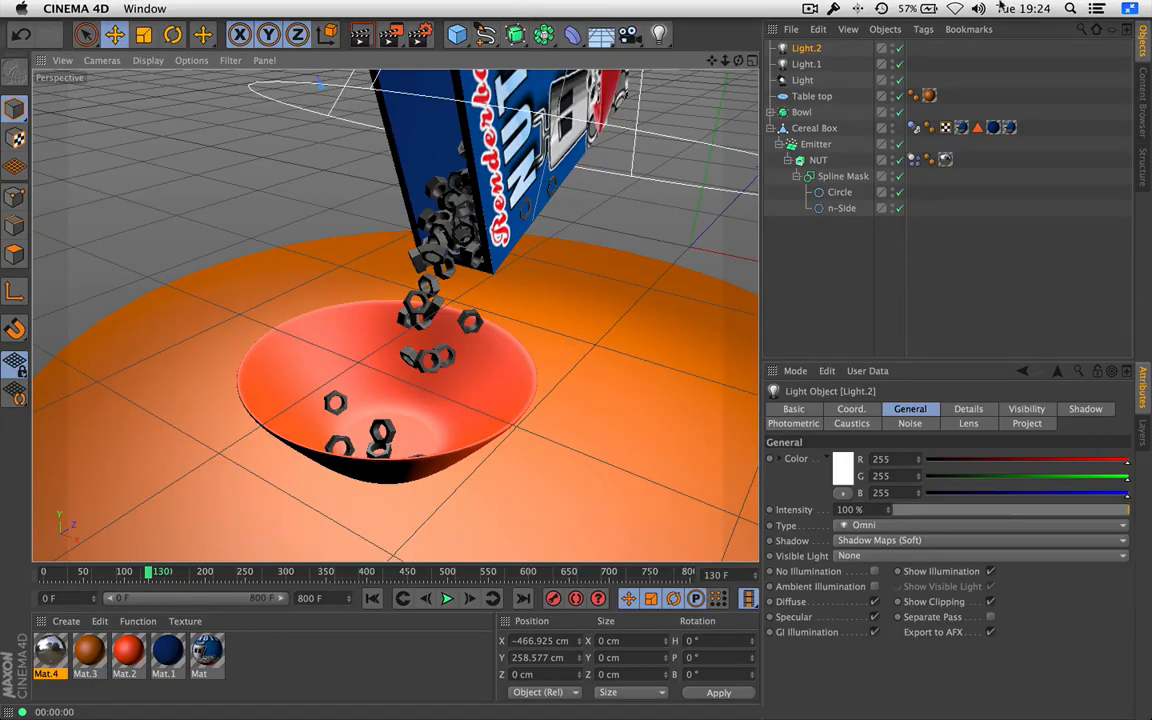
pyautogui.click(1130, 8)
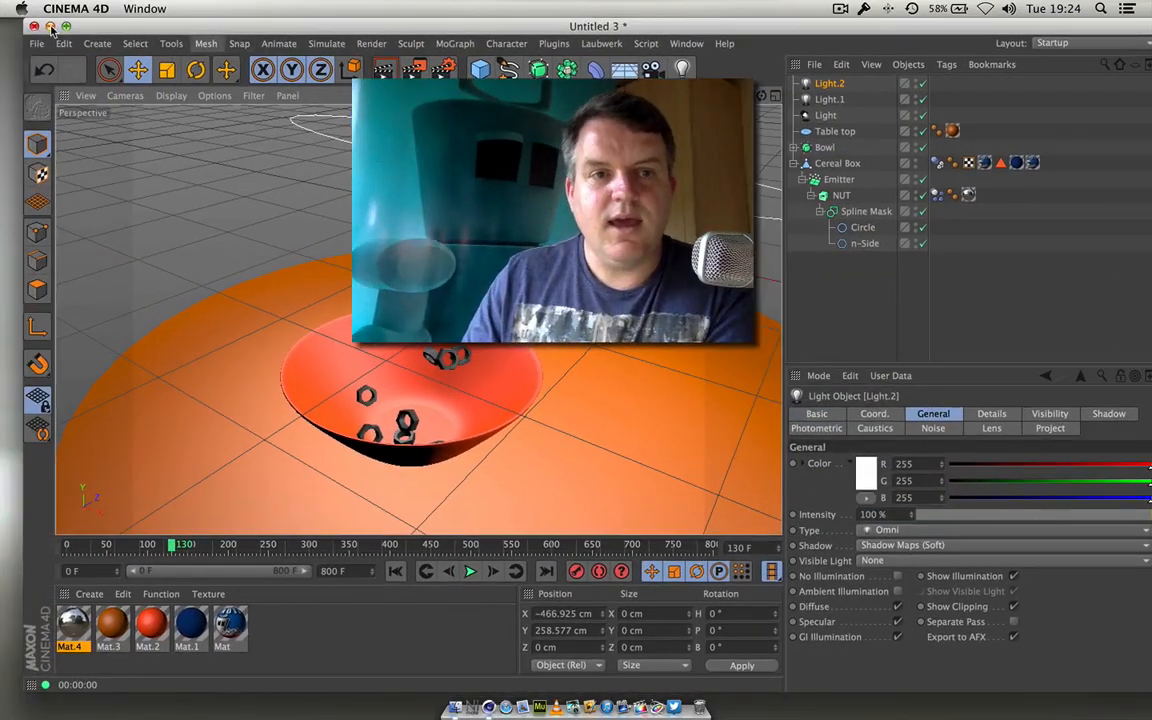
pyautogui.click(50, 26)
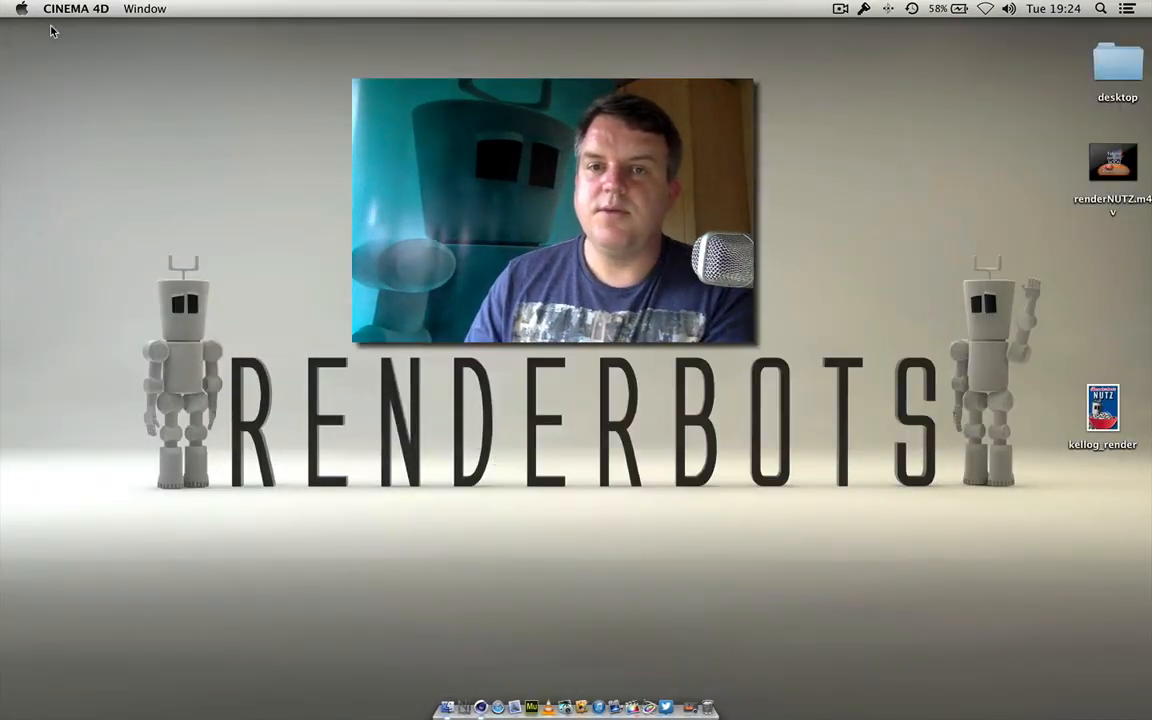